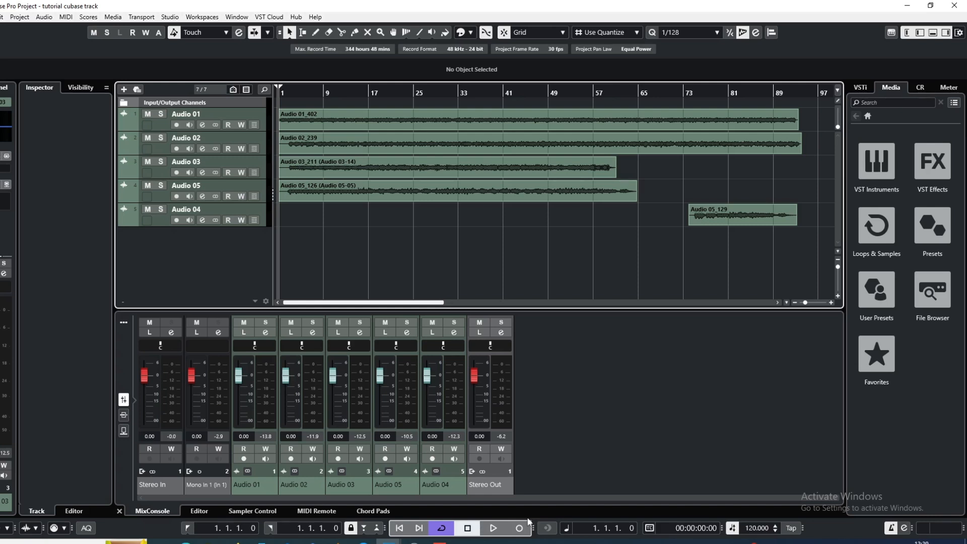
Play the project to hear all the recorded tracks together, stop it, and return the playhead to the start
left_click(493, 531)
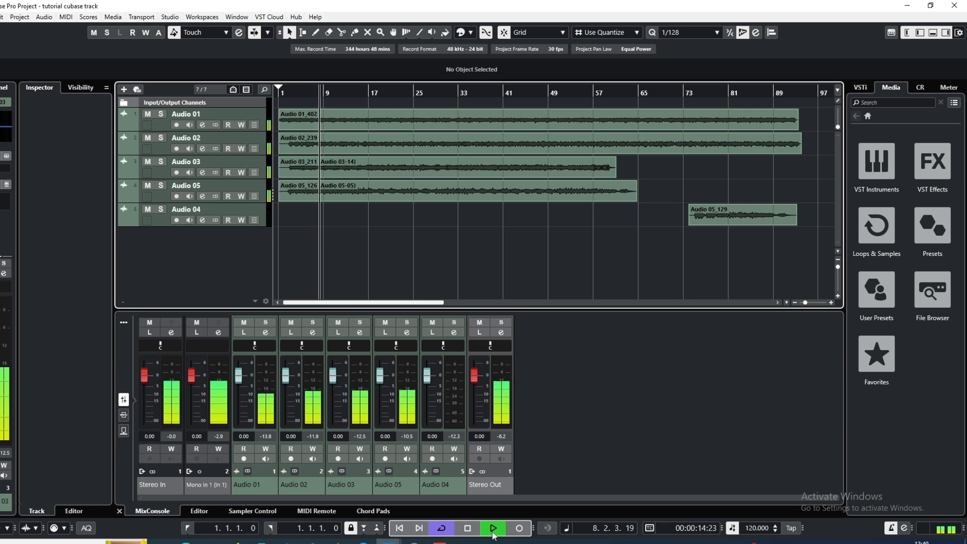
left_click(467, 528)
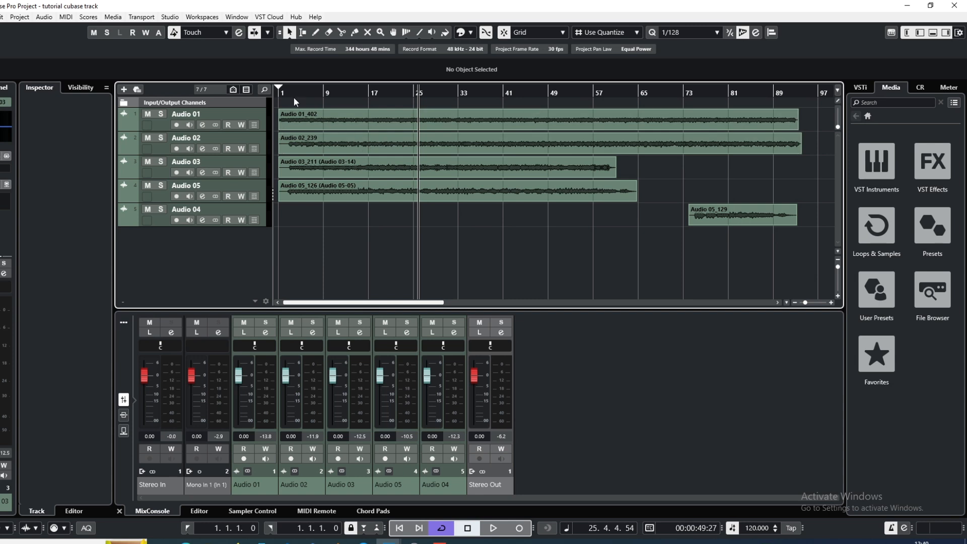
left_click_drag(284, 92, 267, 101)
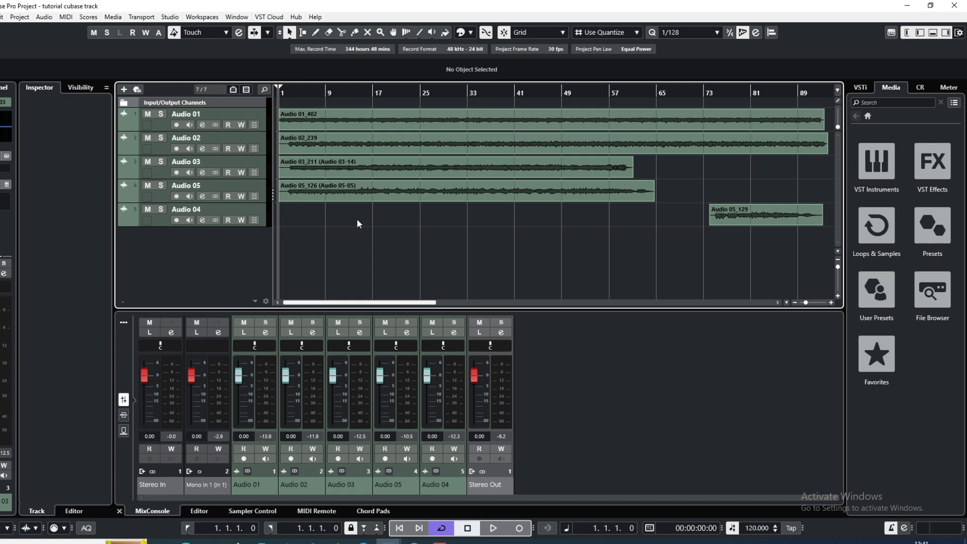
Set the cycle range from bar 1 to about bar 94 so it spans all the audio clips
key("g")
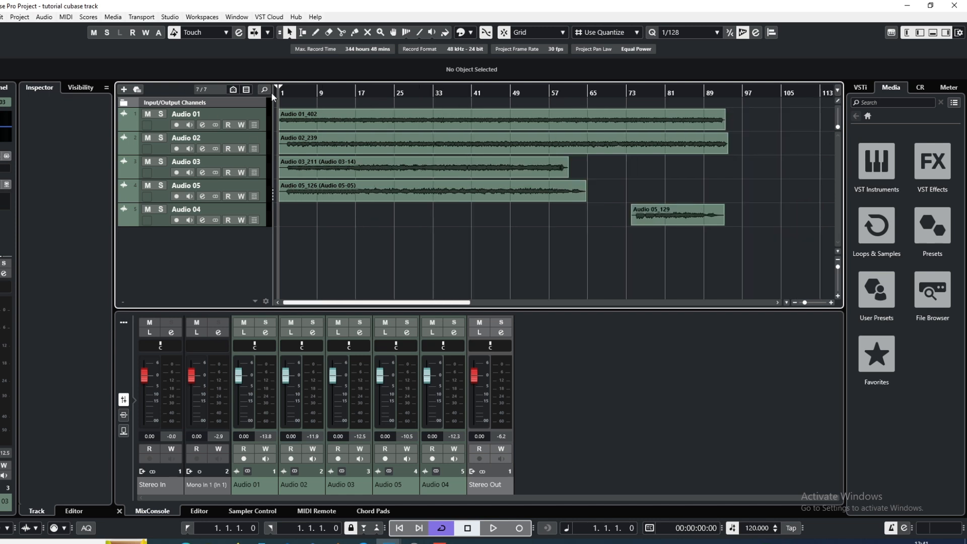
left_click_drag(281, 85, 731, 109)
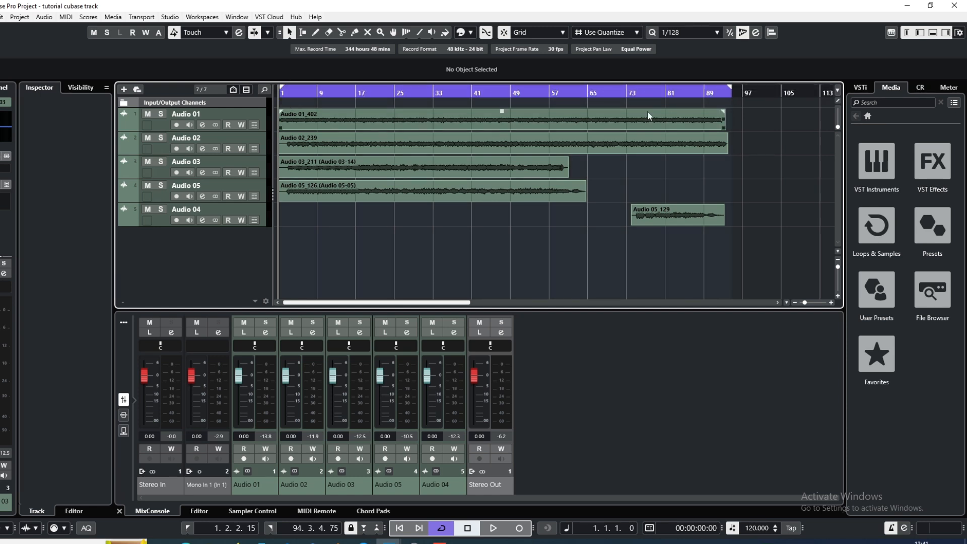
left_click_drag(284, 92, 274, 92)
left_click_drag(279, 92, 278, 94)
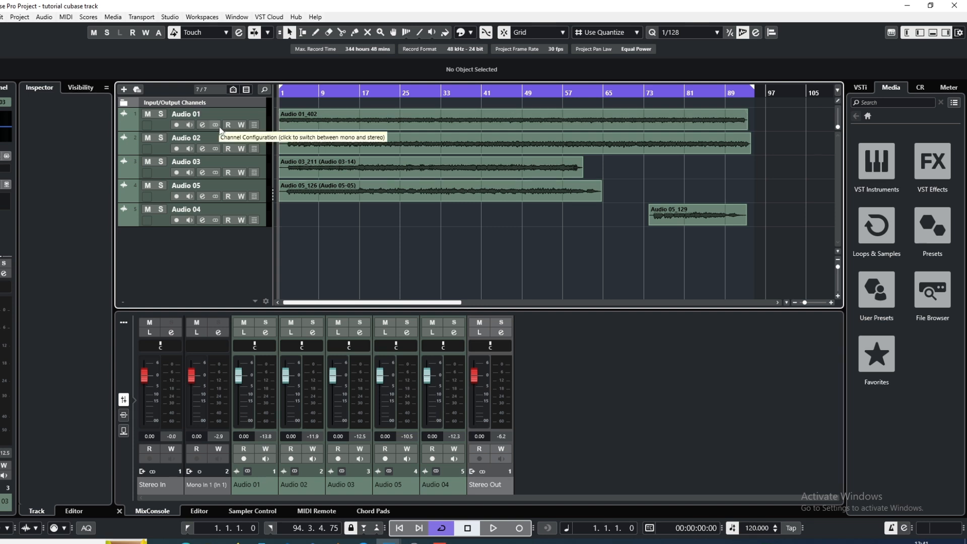
Solo the Audio 01 track and play a short stretch to identify its part
left_click(162, 115)
key("space")
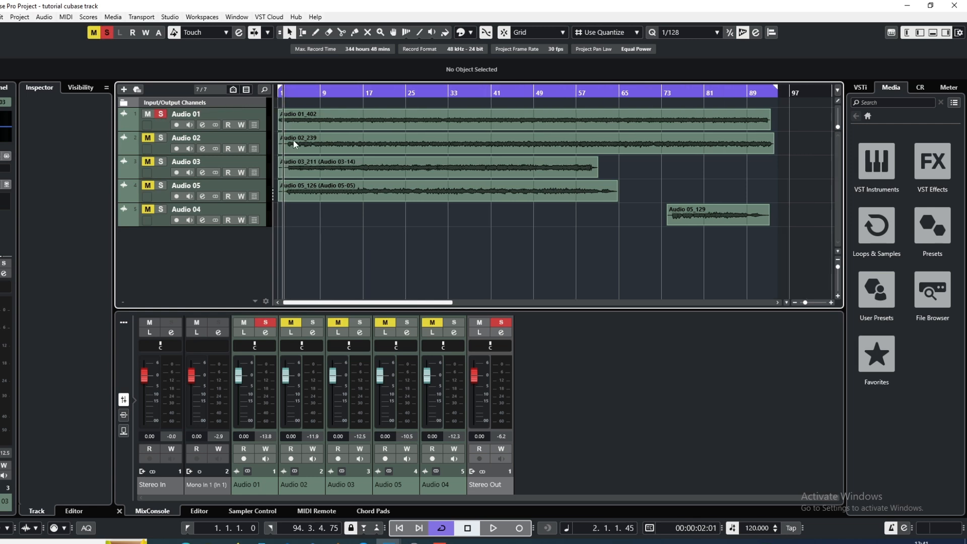
key("space")
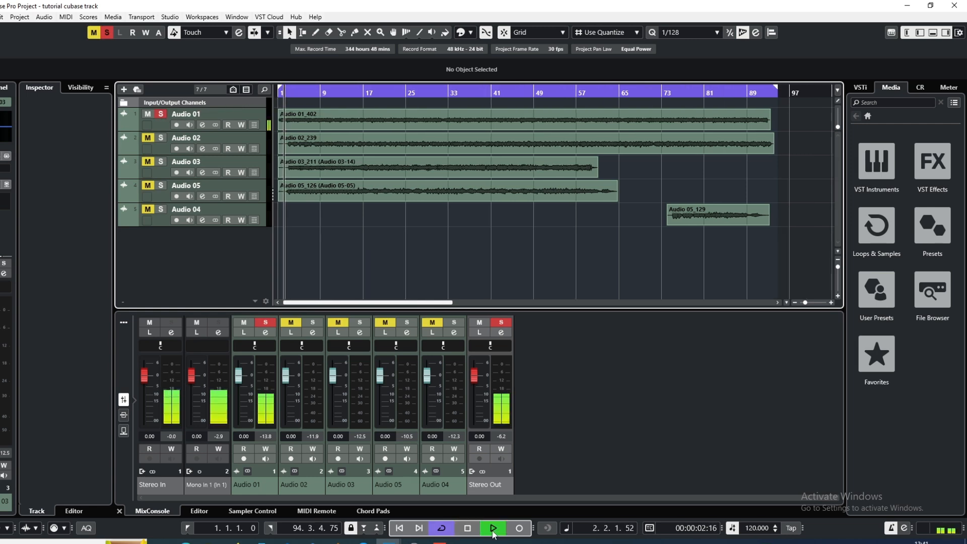
left_click(468, 528)
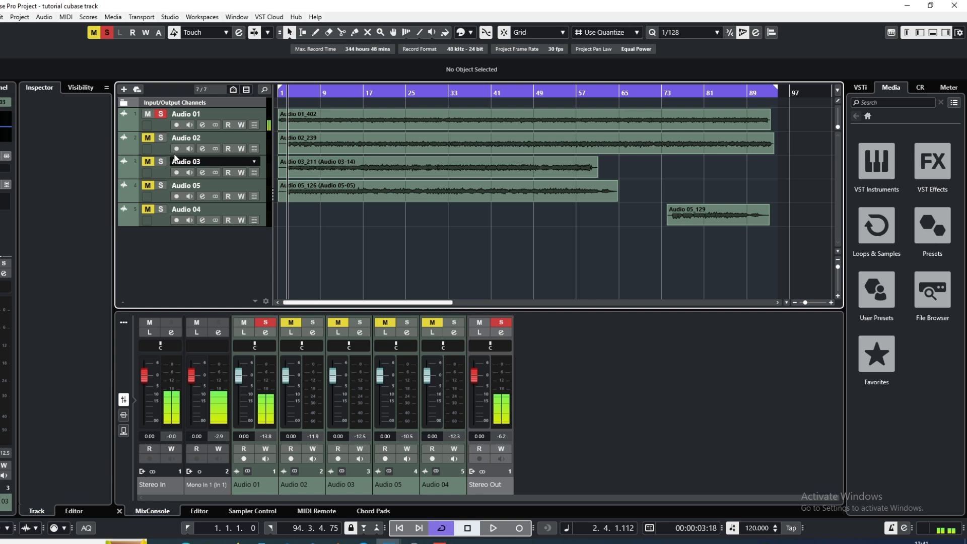
Rename the Audio 01 track to "main rythm"
double_click(206, 112)
key("BackSpace")
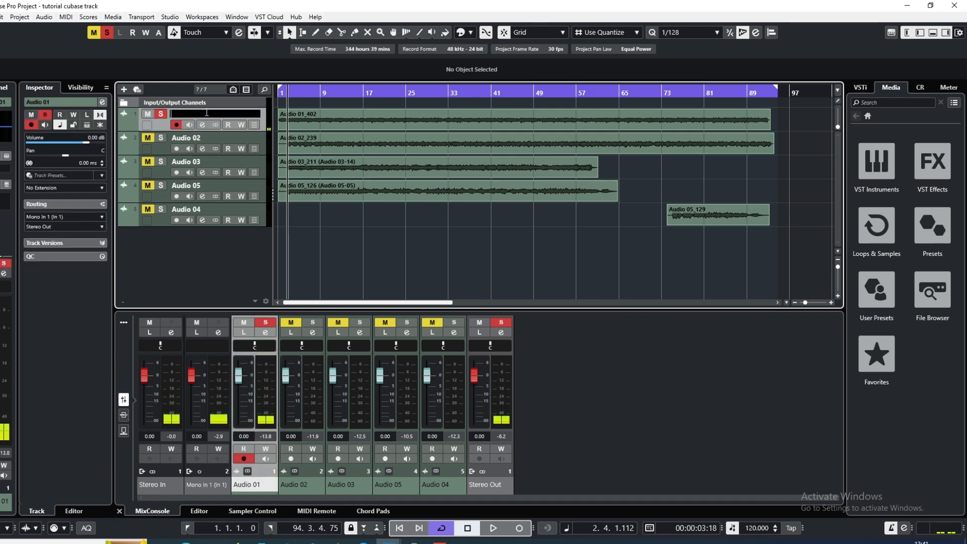
type("ma")
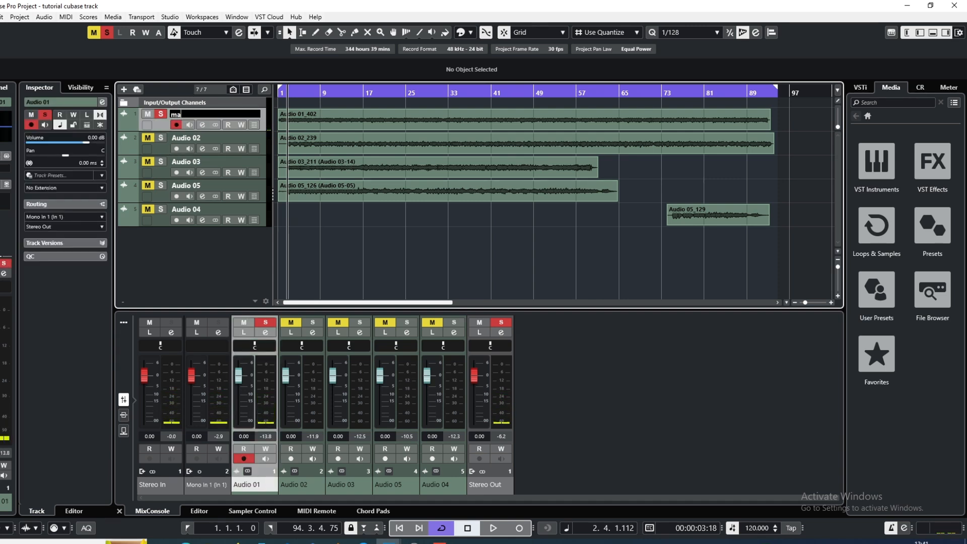
type("in rythm")
key("Return")
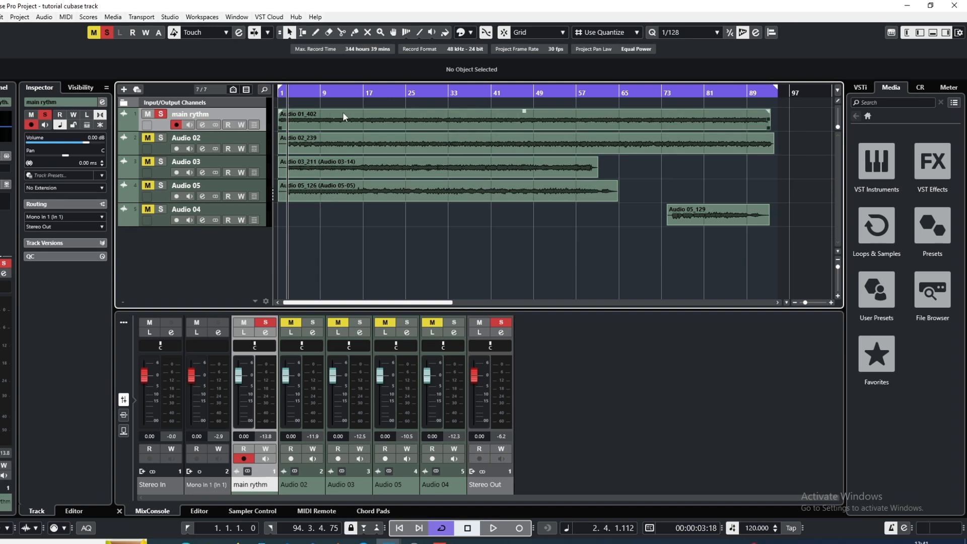
Colour the main rythm track light blue
left_click(344, 116)
left_click(328, 227)
left_click(464, 33)
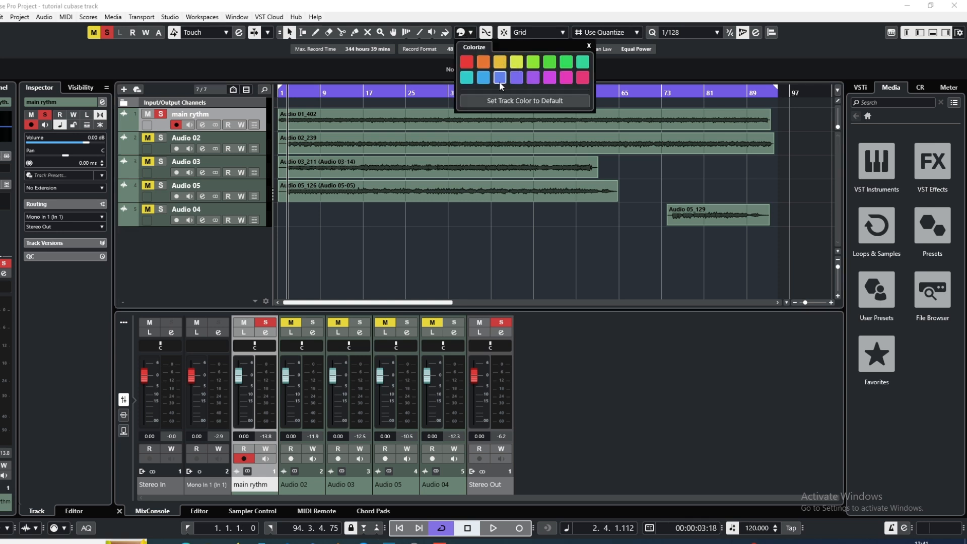
left_click(485, 78)
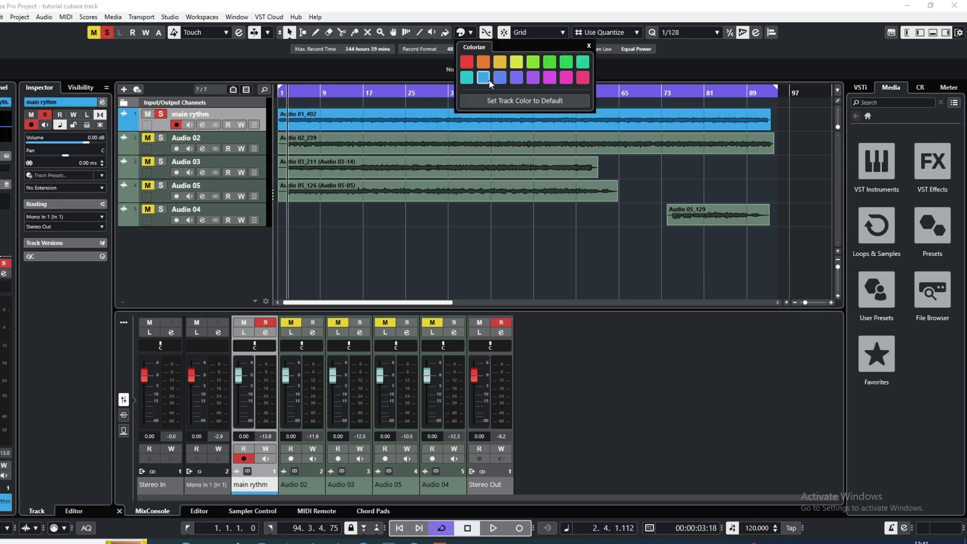
left_click(458, 215)
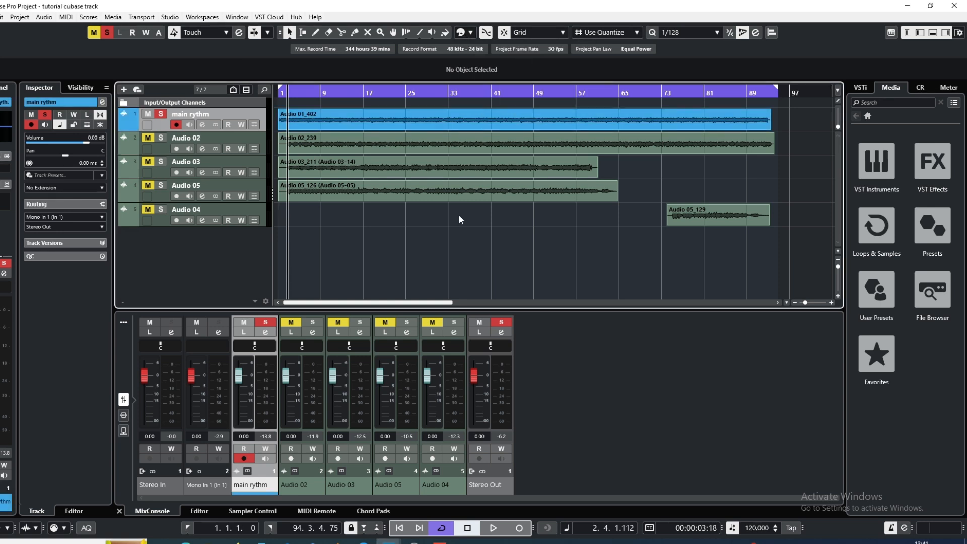
Solo Audio 02 alongside the main rythm track and play a short stretch to identify its part
left_click(148, 139)
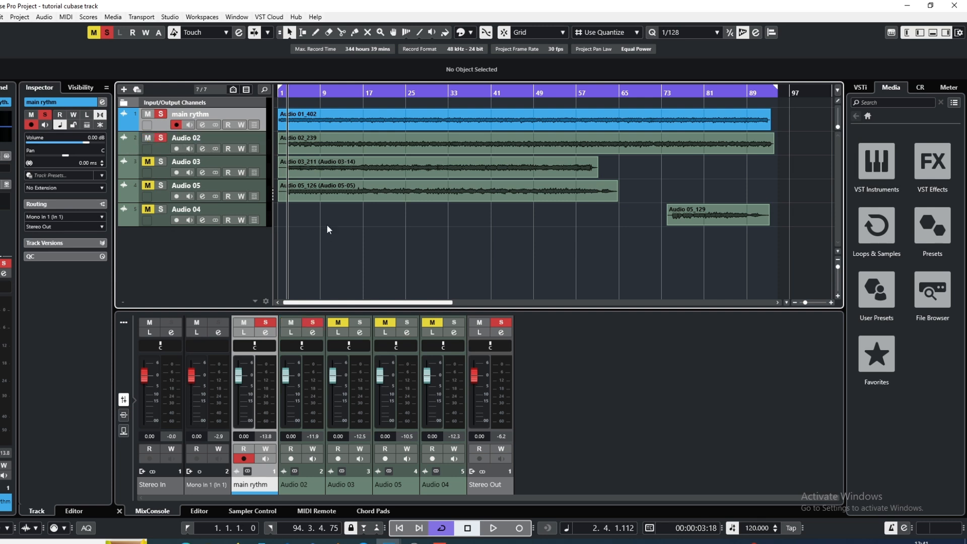
left_click(494, 528)
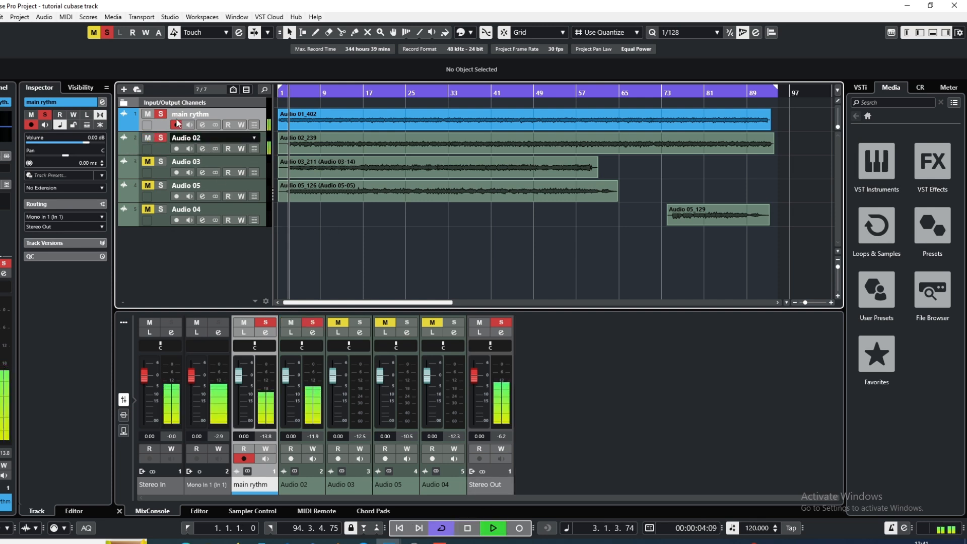
left_click(470, 529)
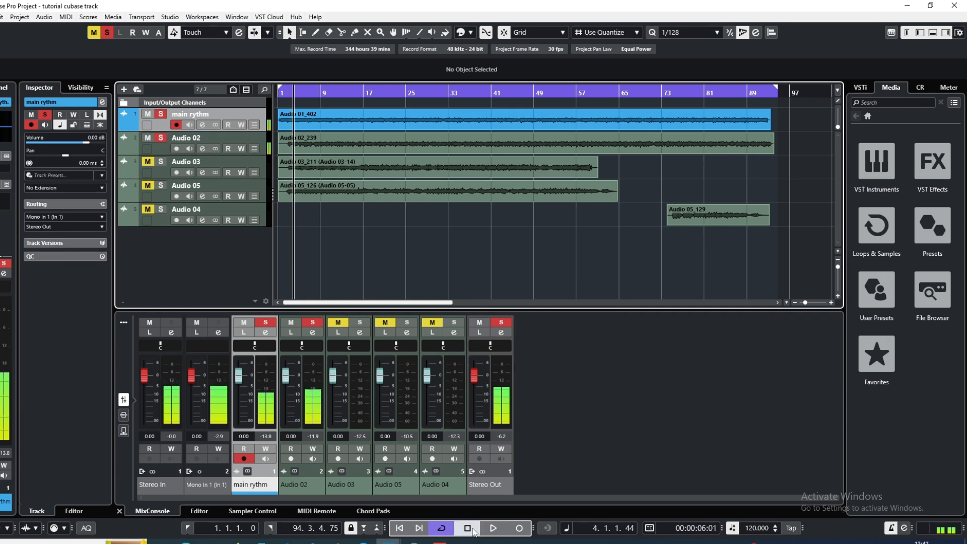
Rename the Audio 02 track to "sub rythm" and colour it violet
double_click(207, 137)
key("BackSpace")
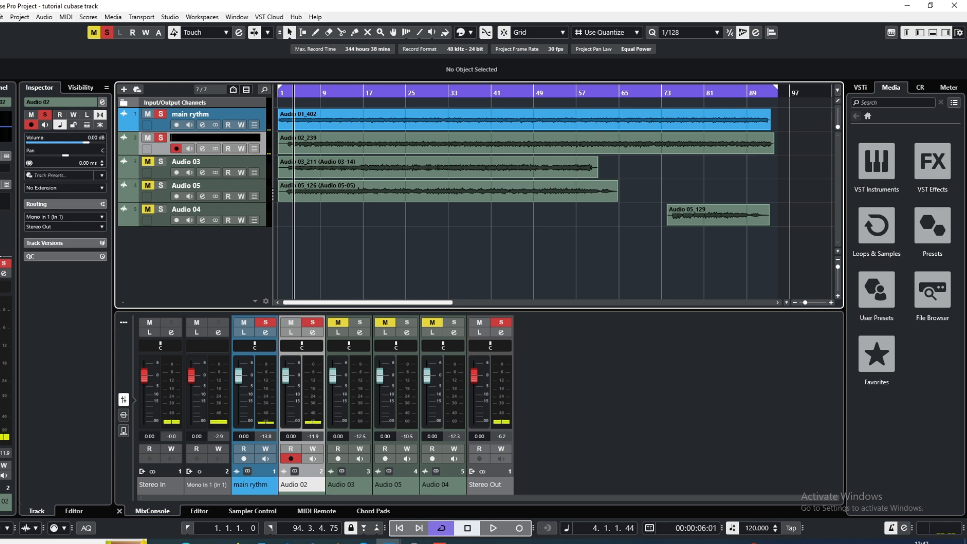
type("s")
type("ub rtyh")
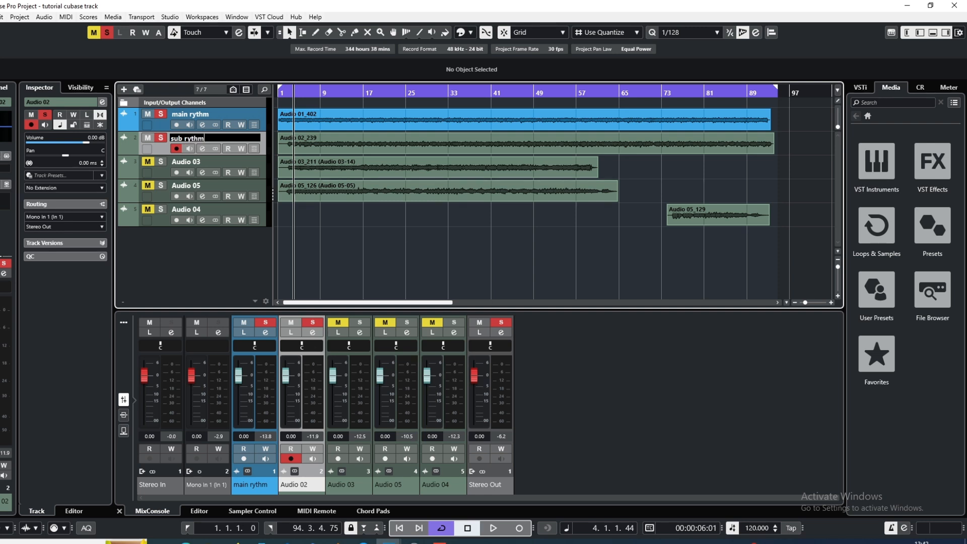
key("Return")
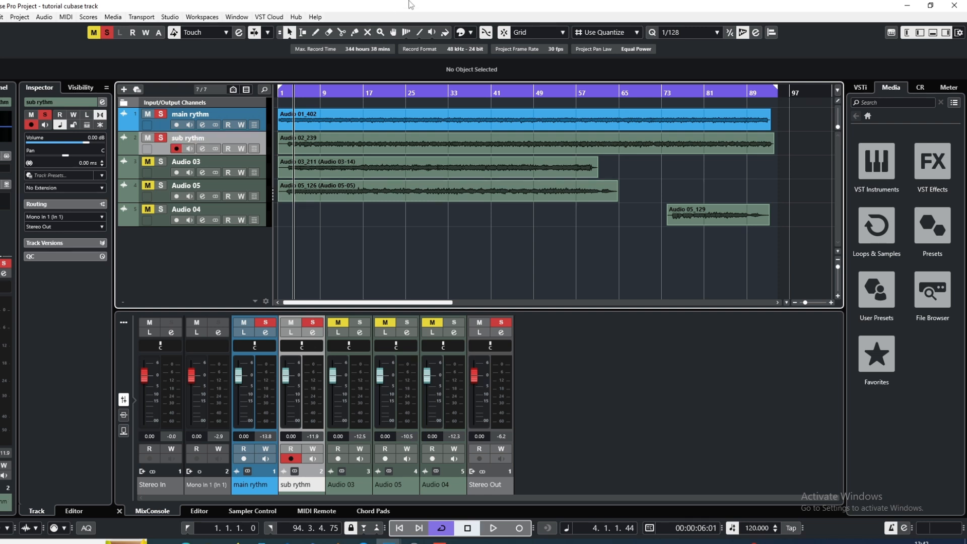
left_click(470, 33)
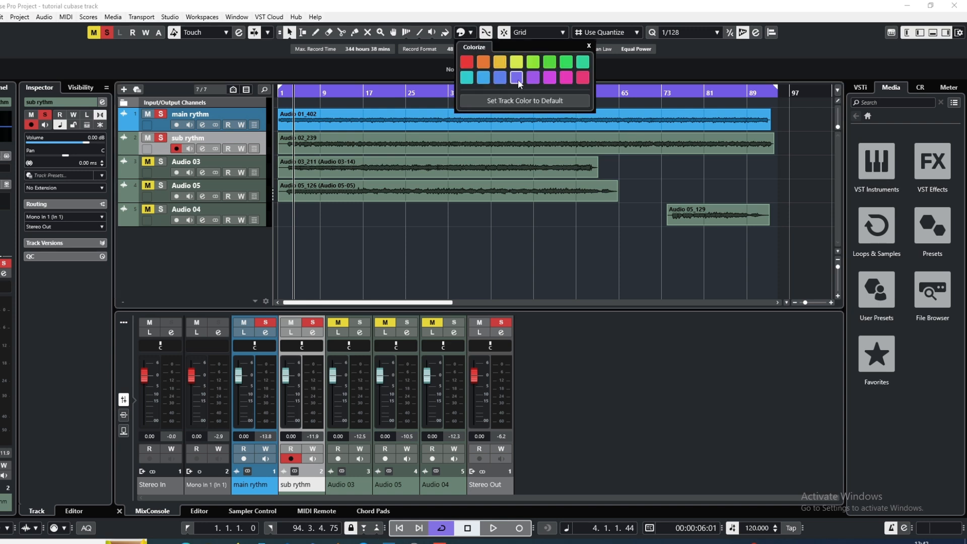
left_click(504, 80)
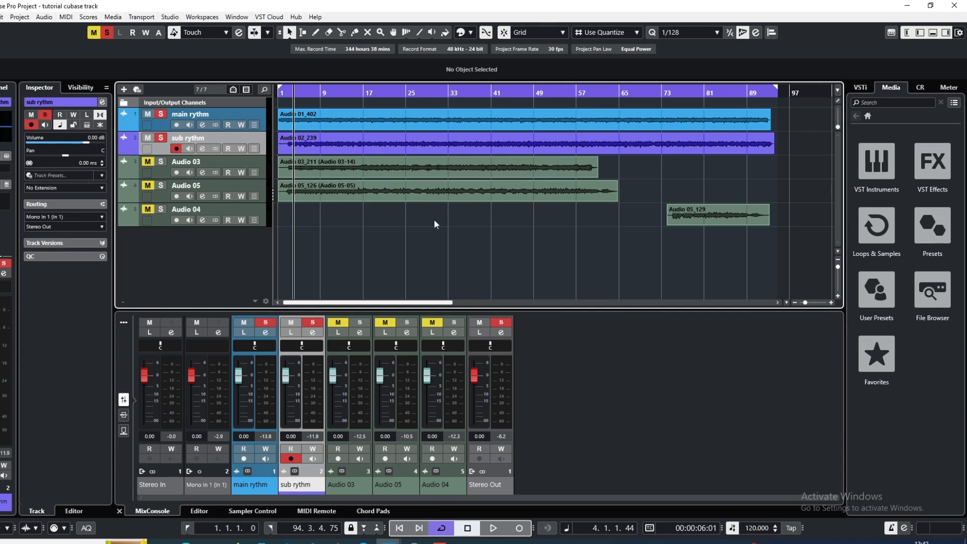
Solo only the Audio 03 track, with main rythm and sub rythm unsoloed, and play it to identify its part
left_click(147, 162)
left_click(160, 162)
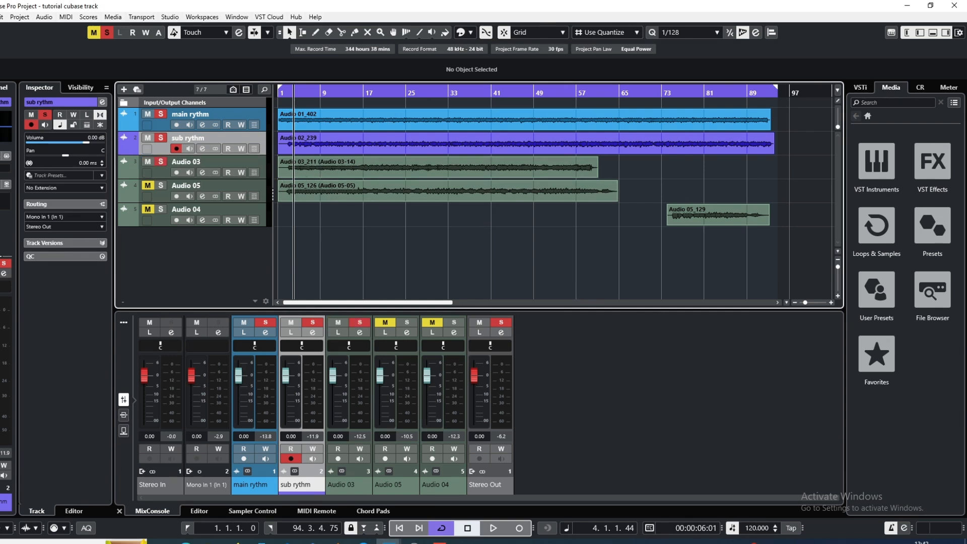
key("space")
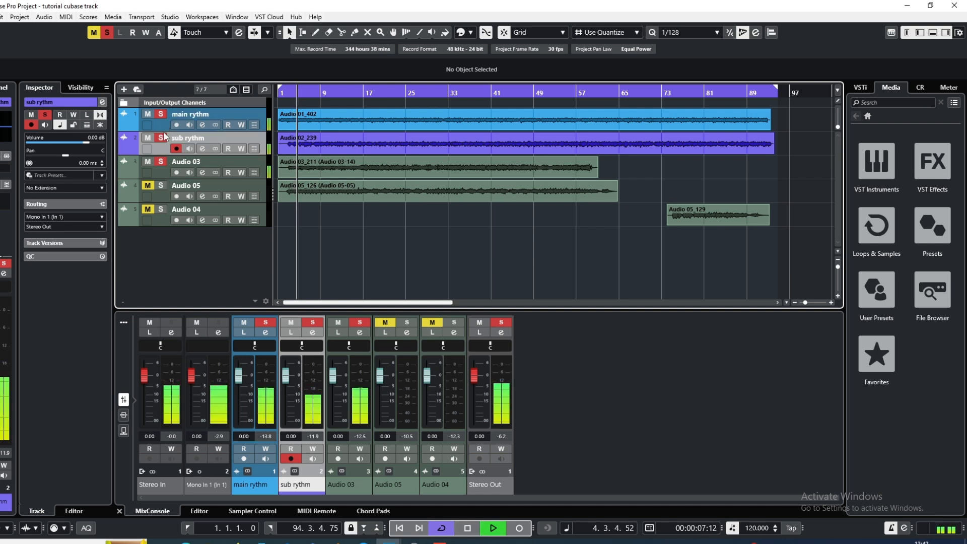
left_click(162, 137)
left_click(162, 115)
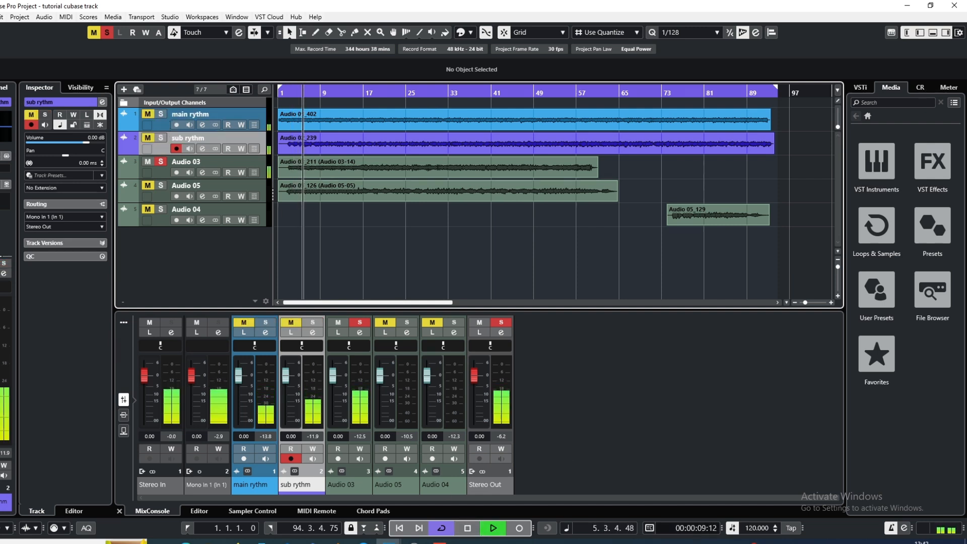
left_click(468, 528)
Rename the Audio 03 track to "lead" and colour it green
left_click(226, 163)
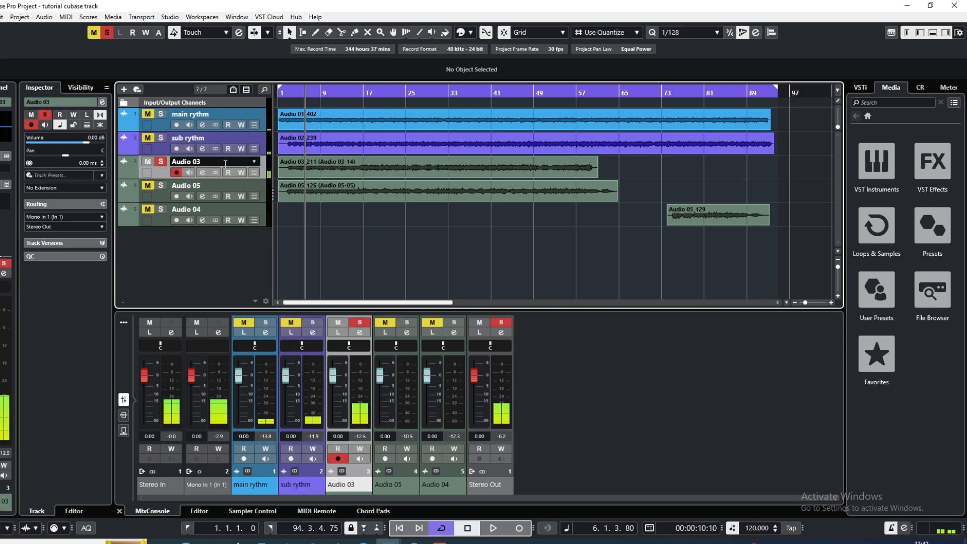
double_click(226, 164)
type("lead")
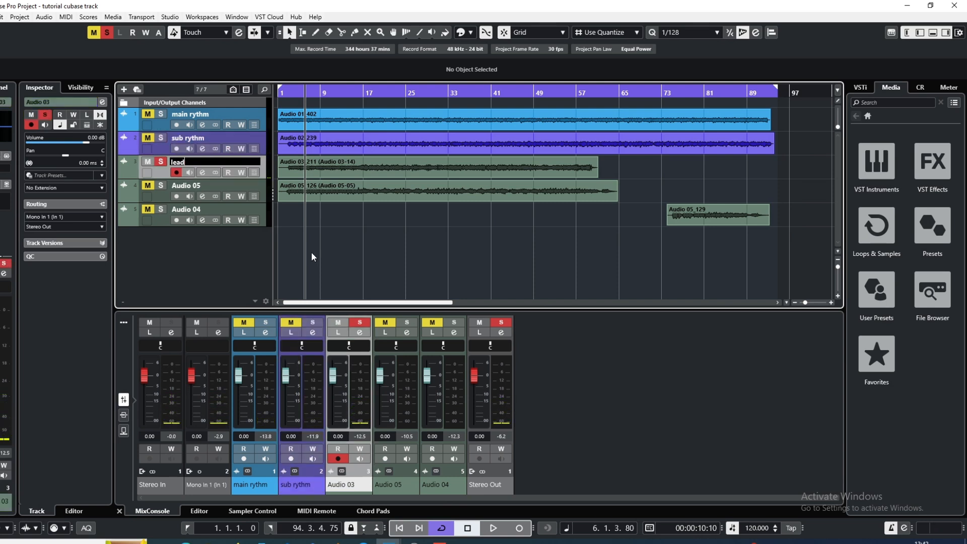
key("Return")
left_click(482, 32)
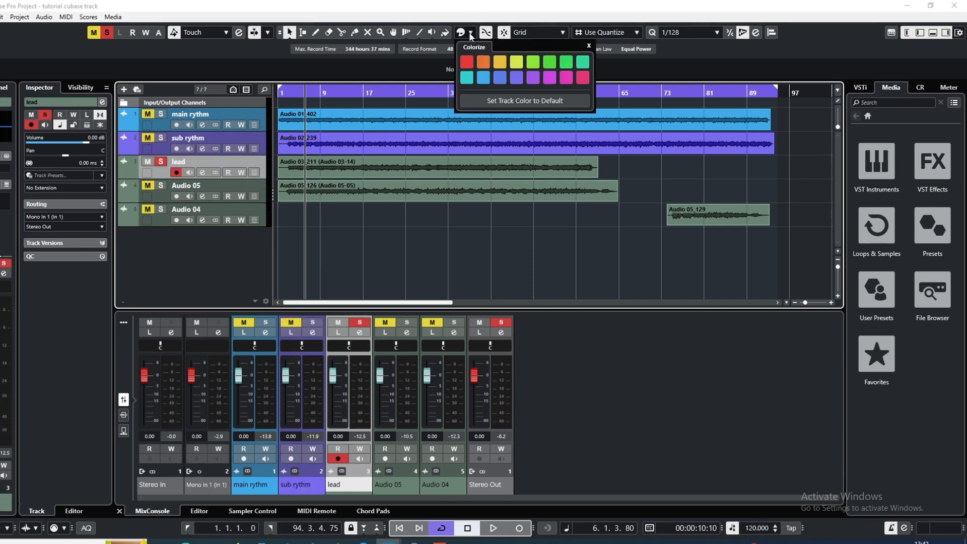
left_click(549, 62)
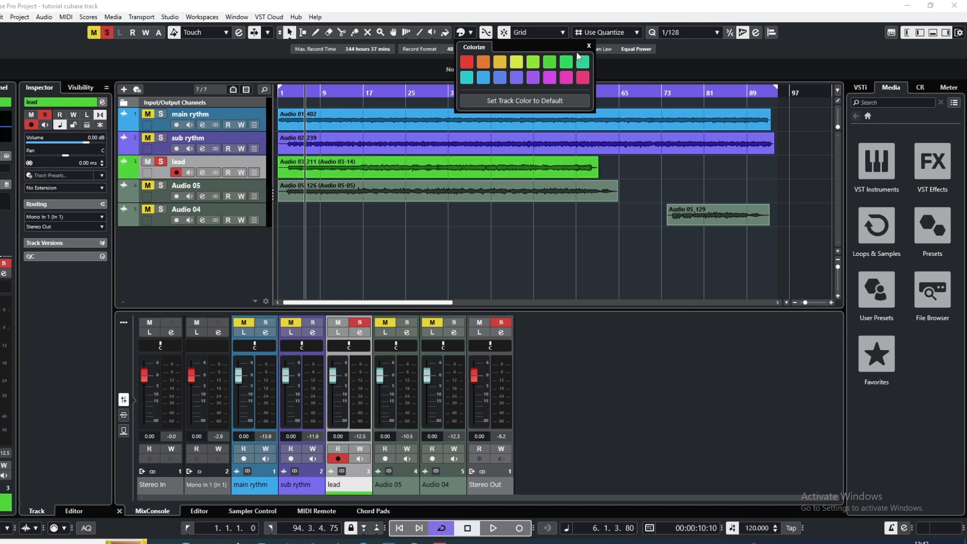
left_click(436, 254)
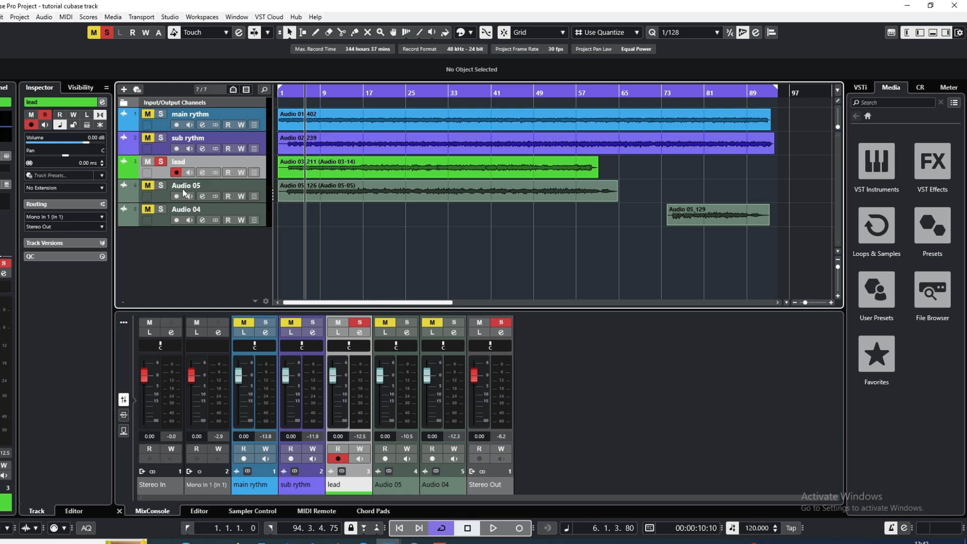
Rename the Audio 05 track to "bass" and colour it orange, with all track solos cleared
double_click(231, 184)
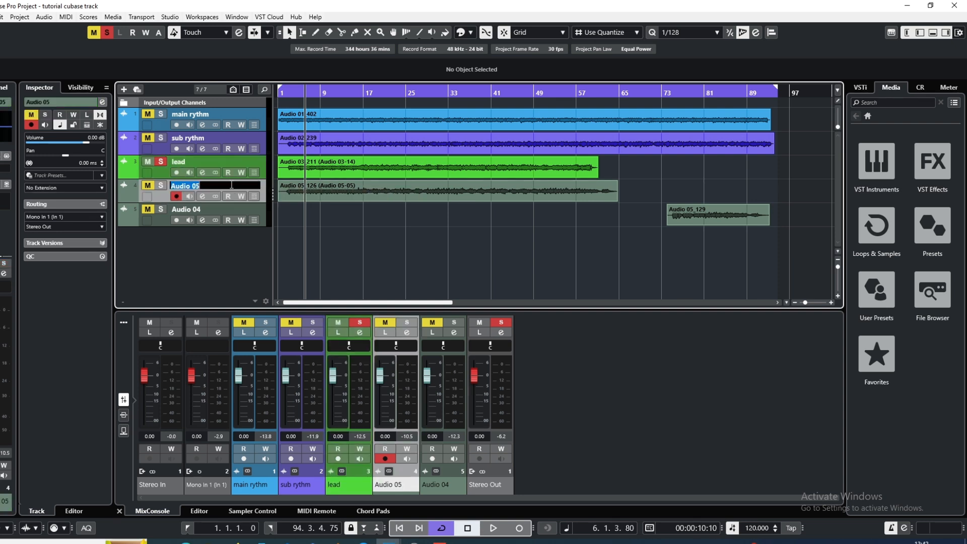
key("Return")
key("space")
left_click(161, 185)
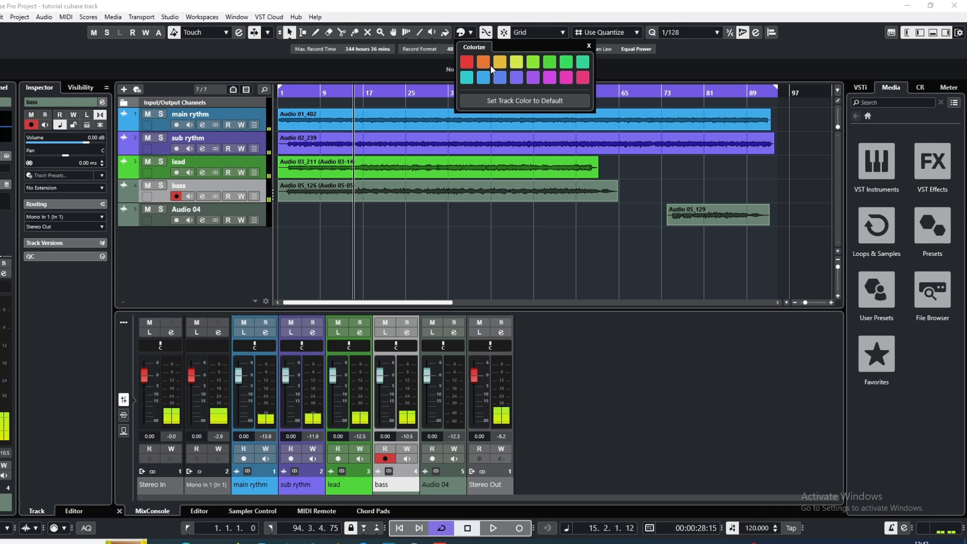
left_click(499, 66)
left_click(469, 248)
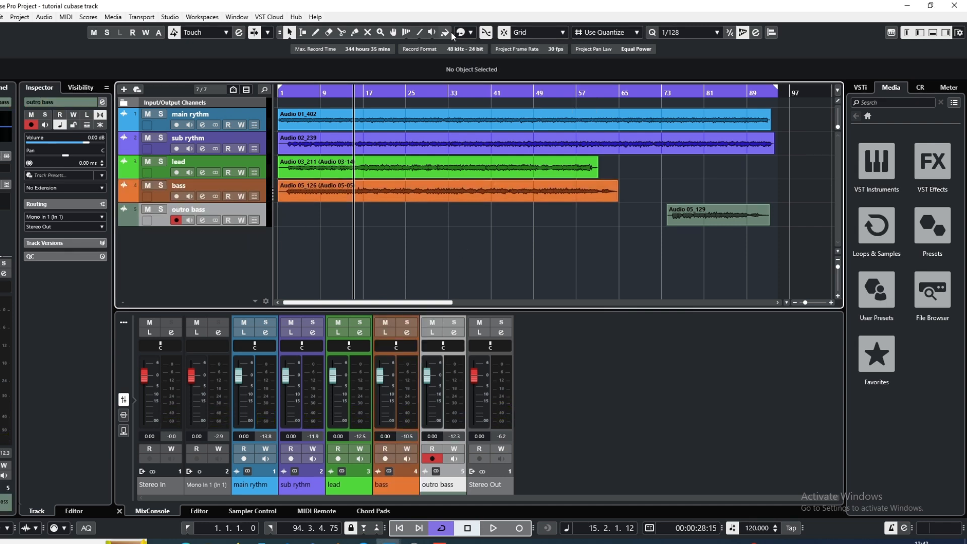
Rename the Audio 04 track to "outro bass" with the same orange as the bass track, and return the playhead to bar 1
left_click(471, 33)
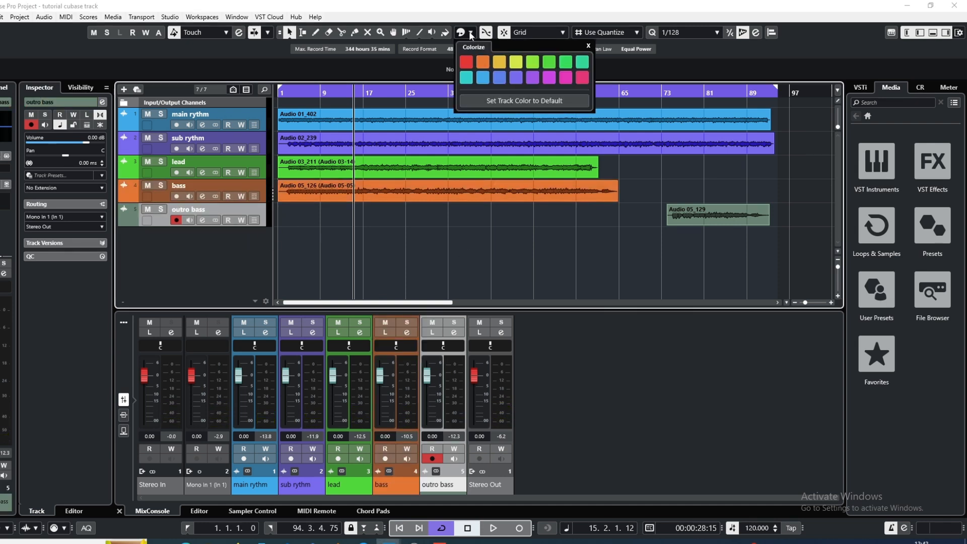
left_click(482, 61)
left_click(539, 261)
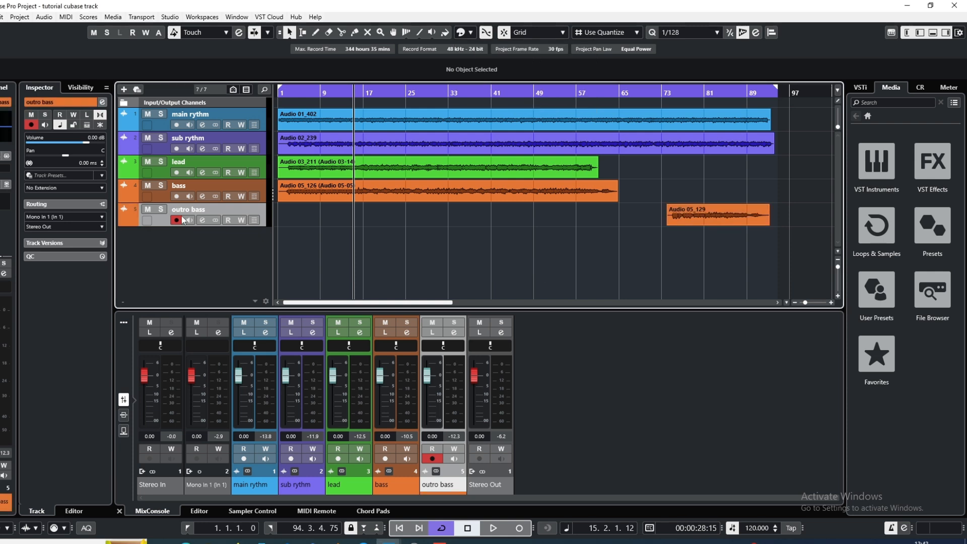
left_click_drag(290, 94, 277, 93)
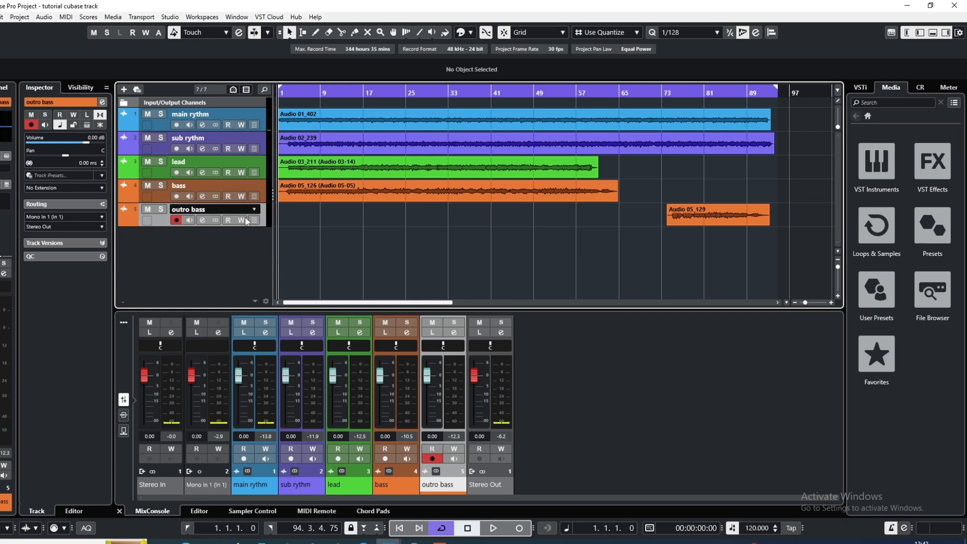
Disarm recording on the outro bass track and return the playhead to bar 1
left_click(176, 220)
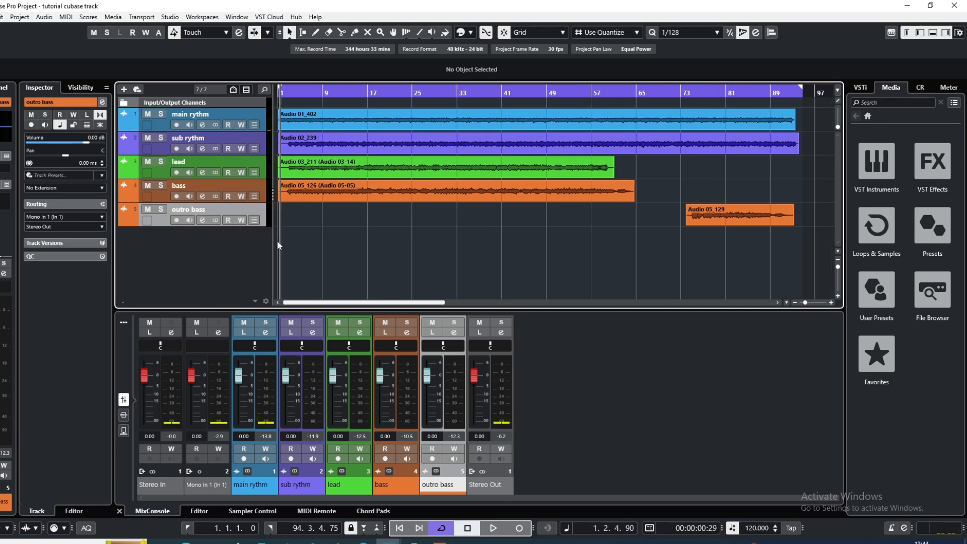
left_click(279, 94)
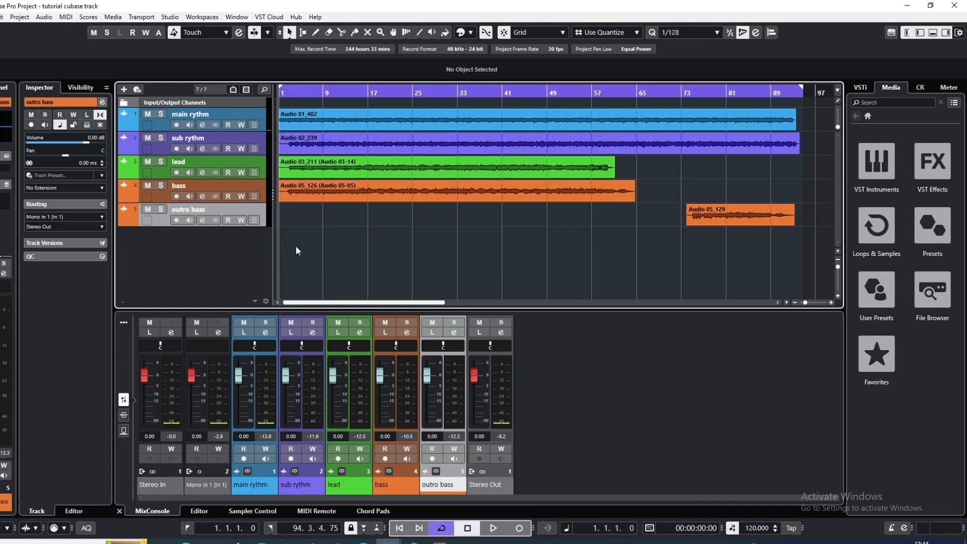
Create a sampler track from the 02_hit-kick sample in the Kick Drum category of the GA ONELibrary loops and samples
left_click(929, 284)
left_click(902, 343)
left_click(895, 332)
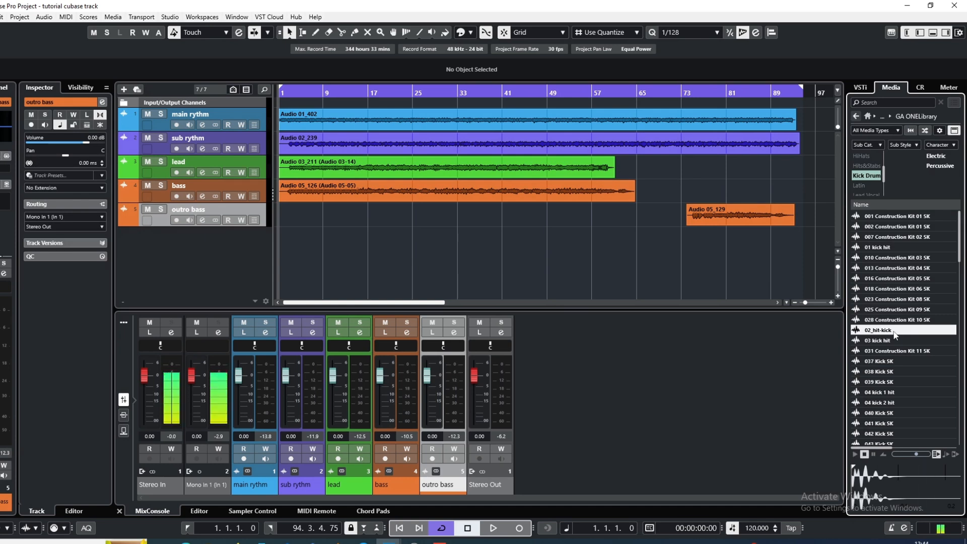
right_click(895, 335)
left_click(892, 338)
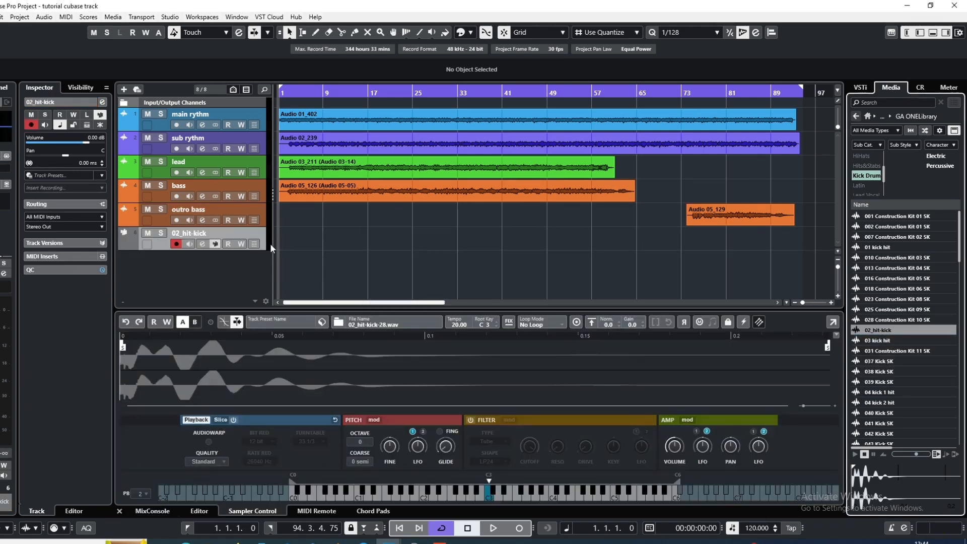
Create a MIDI part on the 02_hit-kick track starting at bar 1 and shorten it to about eight bars
double_click(291, 239)
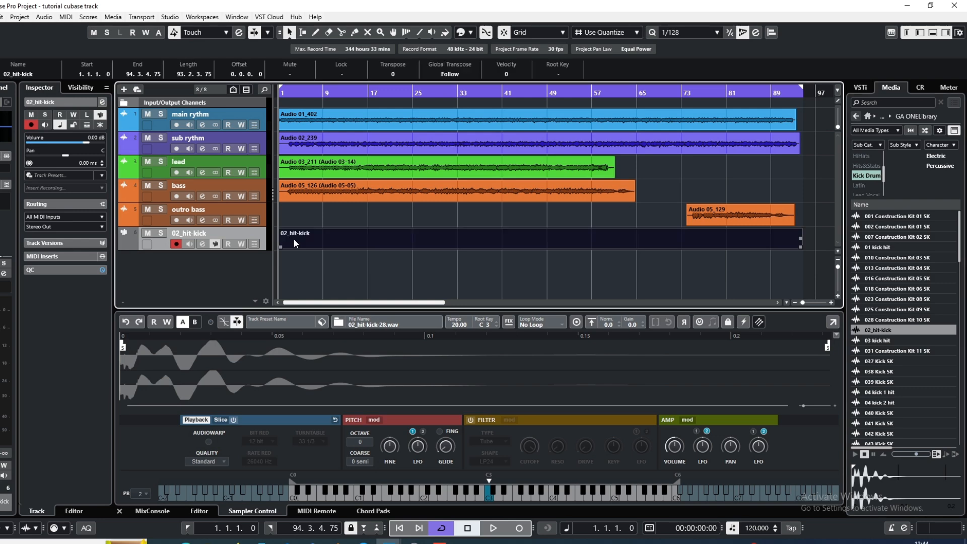
left_click_drag(799, 248, 318, 257)
Open the kick part in a separate editor window and set its quantize value to 1/16
double_click(301, 244)
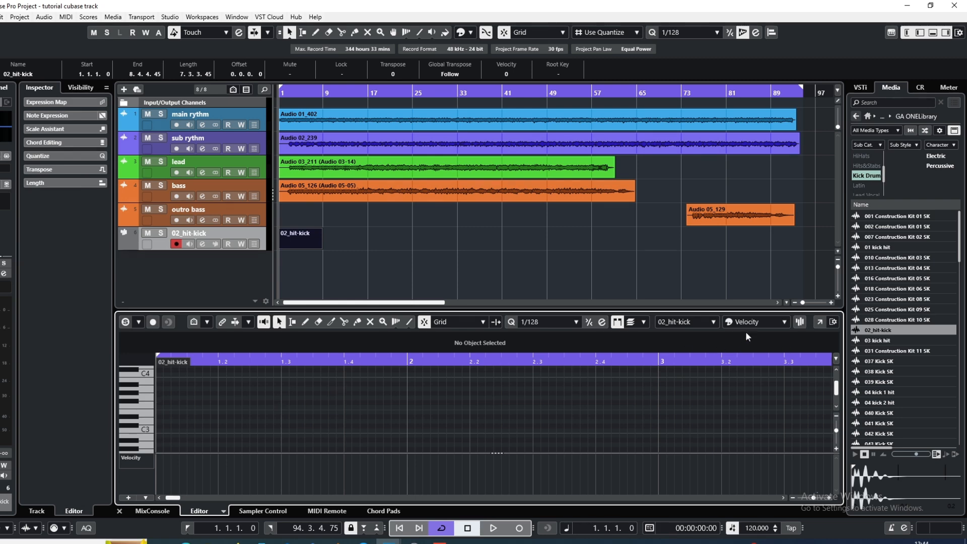
left_click(821, 322)
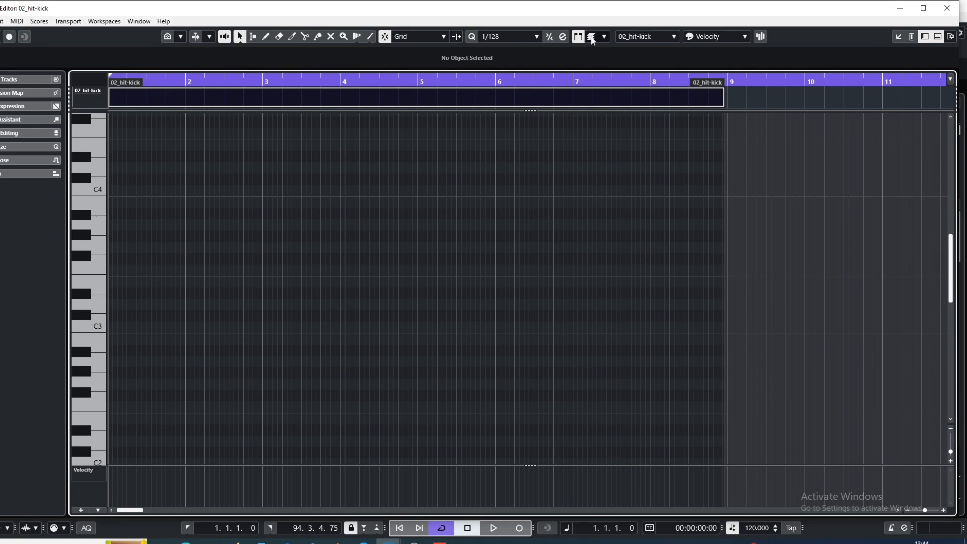
left_click(537, 37)
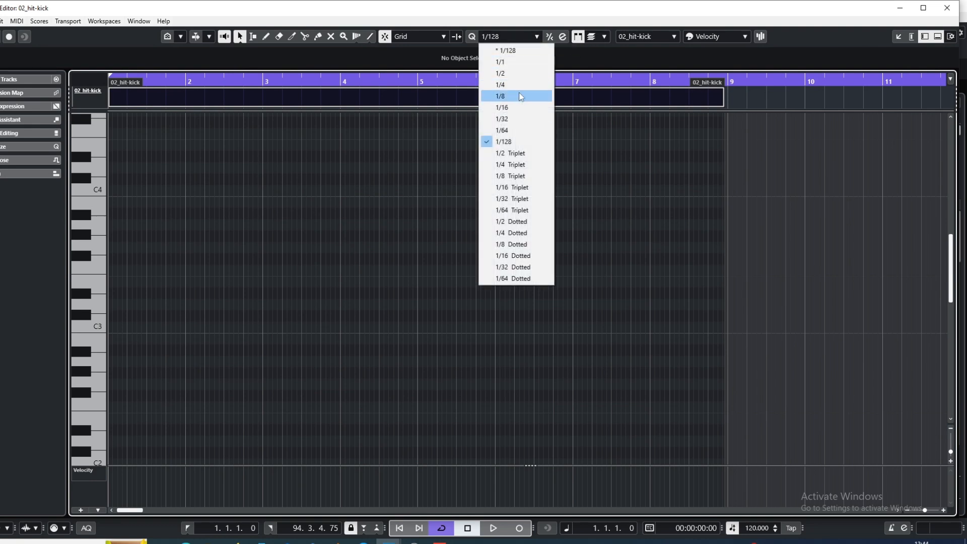
left_click(509, 109)
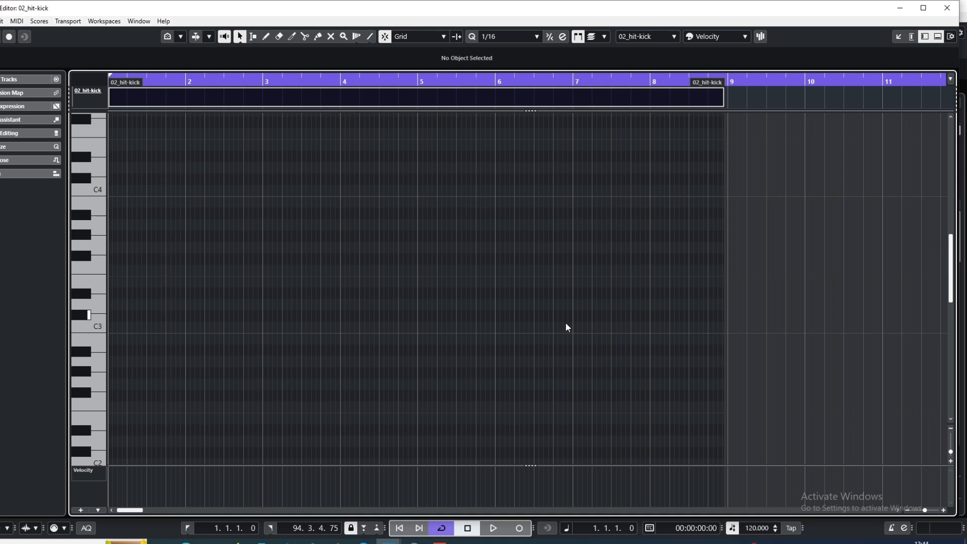
scroll(318, 323, "up", 2)
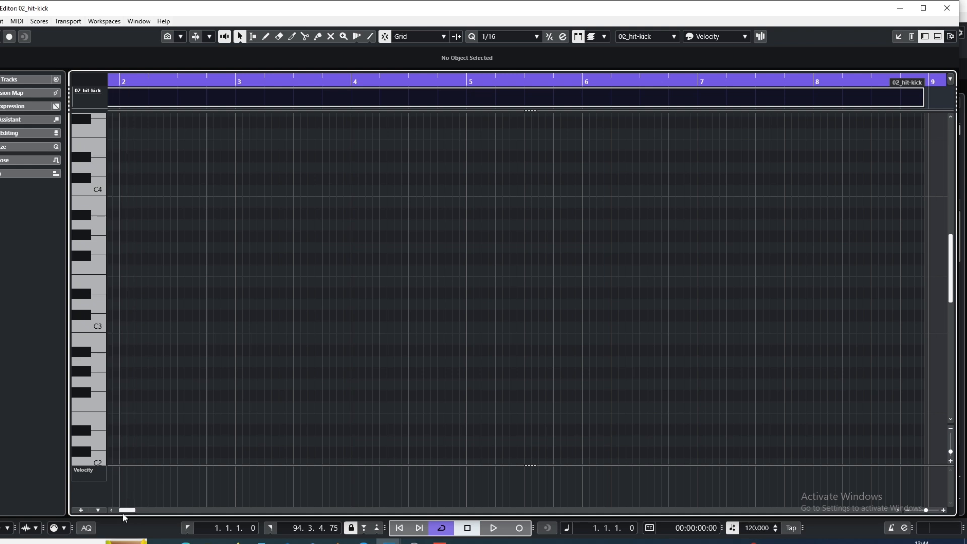
left_click_drag(123, 511, 97, 507)
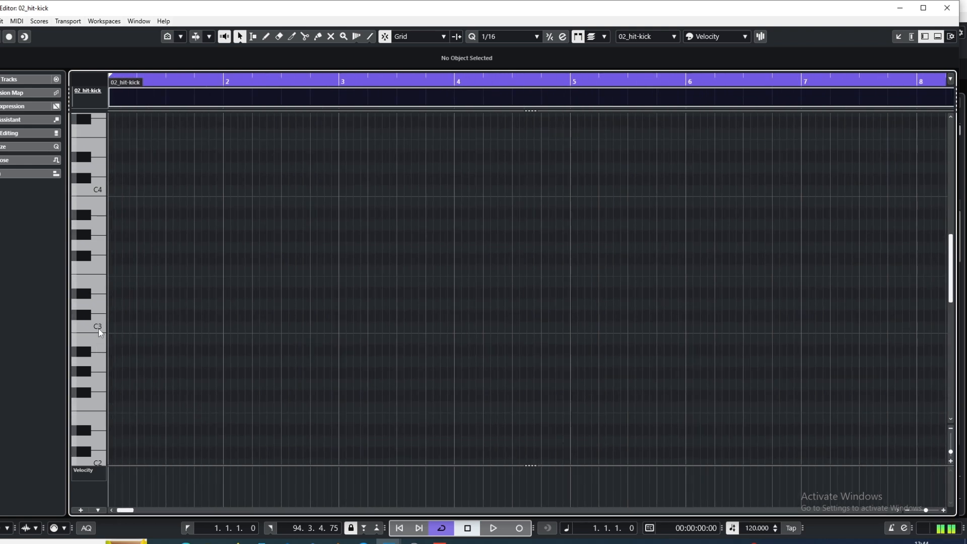
Place C3 kick notes on every beat from bar 1 to 4.1, with the part ending at 4.2.1.0, and close the editor window
left_click(112, 328, "alt")
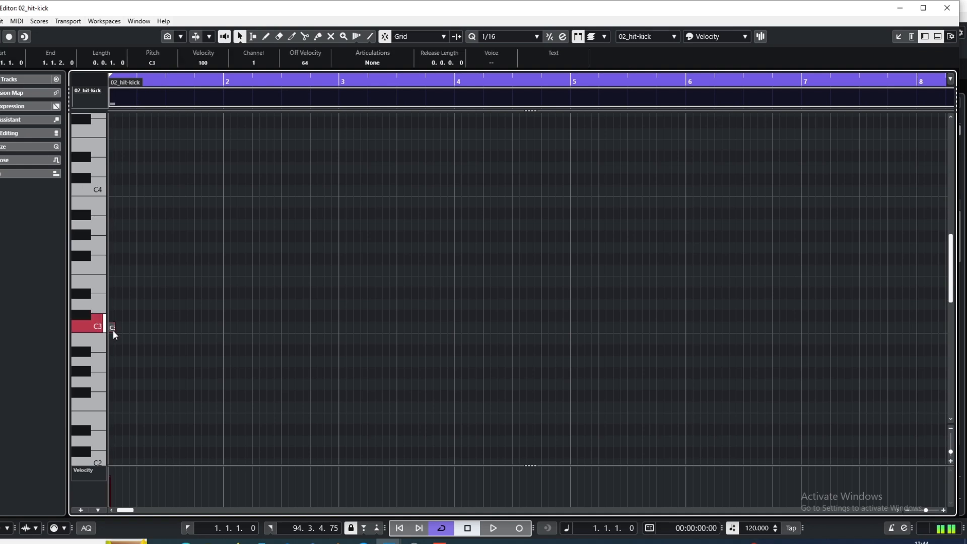
left_click(141, 328, "alt")
left_click(170, 328, "alt")
left_click(199, 328, "alt")
left_click(227, 328, "alt")
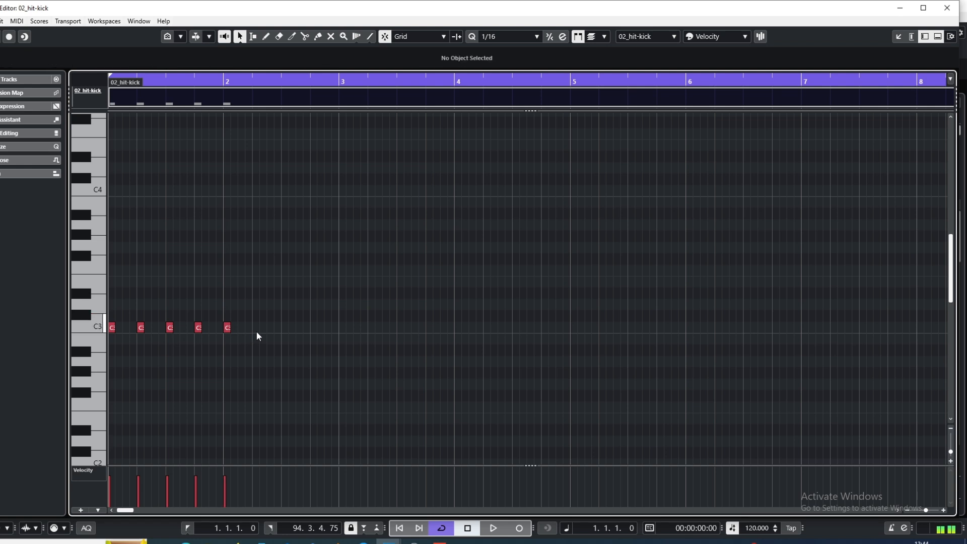
left_click(257, 328, "alt")
left_click(285, 328, "alt")
left_click(314, 328, "alt")
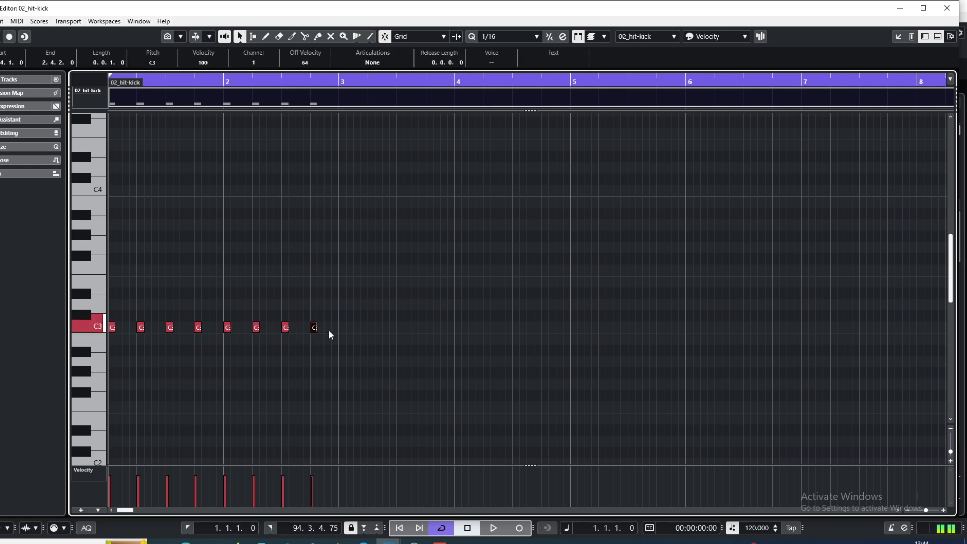
left_click(343, 328, "alt")
left_click(372, 331, "alt")
left_click(371, 331, "alt")
left_click(400, 331, "alt")
left_click(429, 330, "alt")
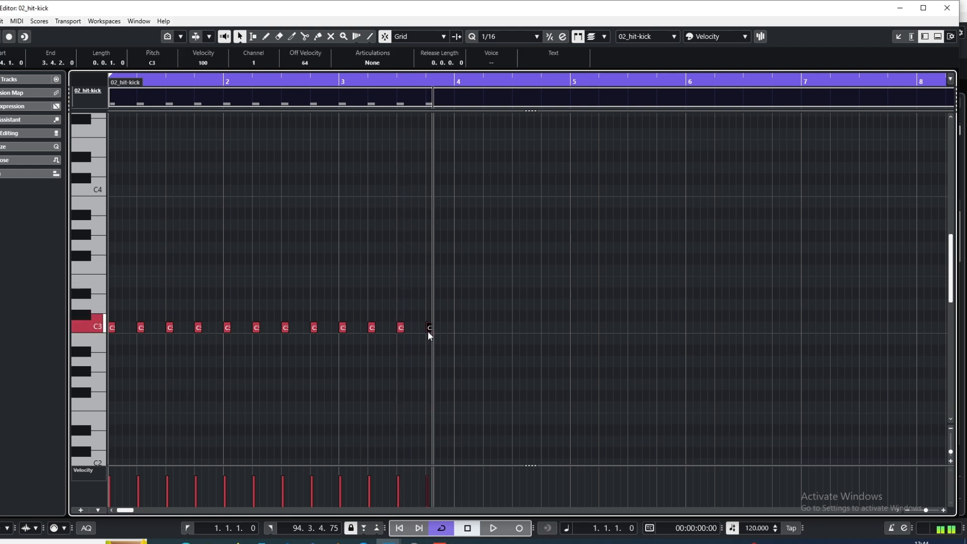
left_click(458, 330, "alt")
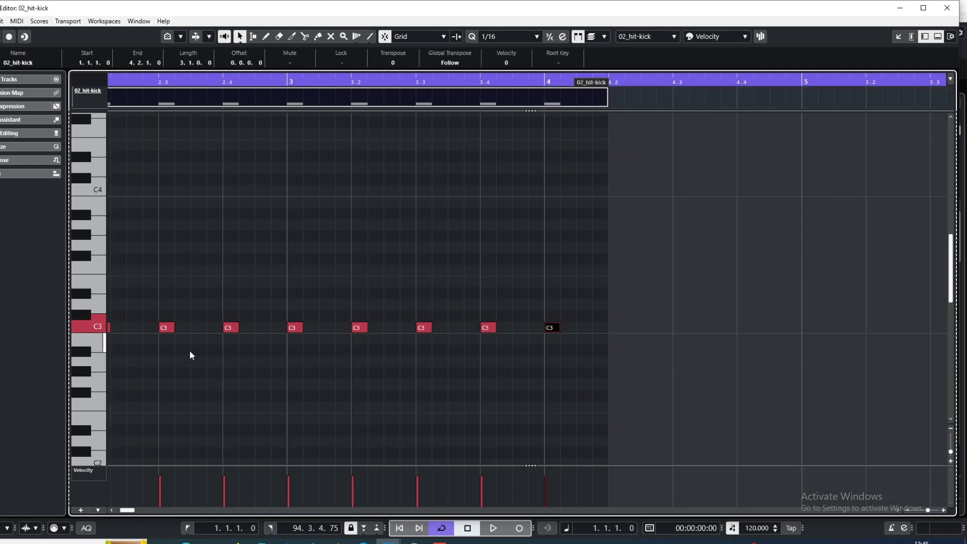
left_click(947, 8)
Duplicate the kick part repeatedly across the song and trim the last copy to the end of the cycle range
left_click(288, 246)
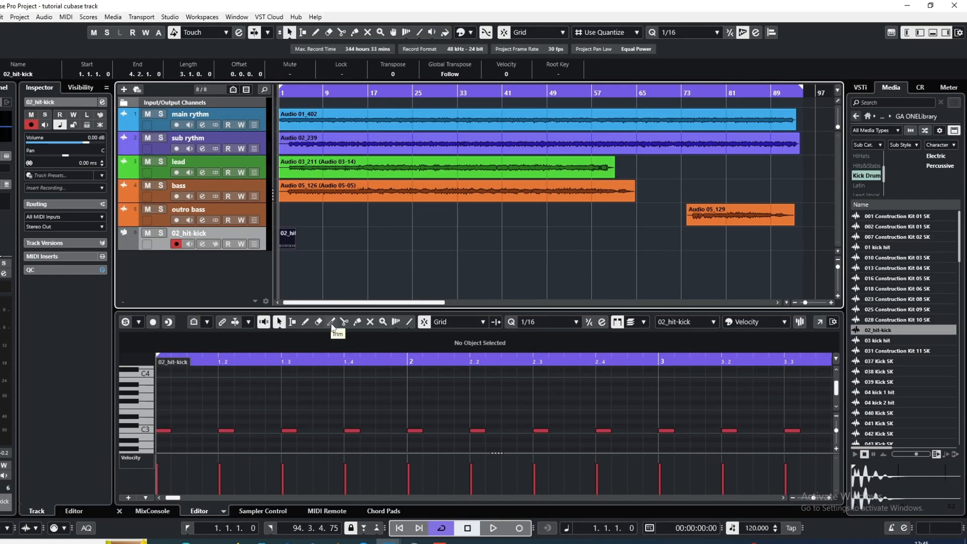
key("ctrl+d")
key("ctrl+d")
key("ctrl+d")
key("ctrl+d")
key("ctrl+d")
key("ctrl+d")
key("ctrl+d")
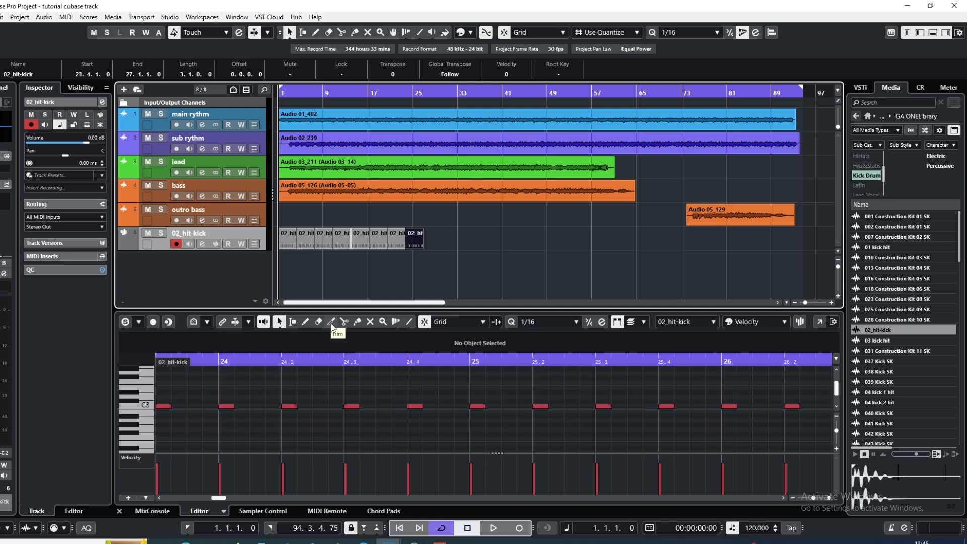
key("ctrl+d")
key("ctrl+d")
key("ctrl+d")
key("ctrl+d")
key("ctrl+d")
key("ctrl+d")
key("ctrl+d")
key("ctrl+d")
key("ctrl+d")
key("ctrl+d")
key("ctrl+d")
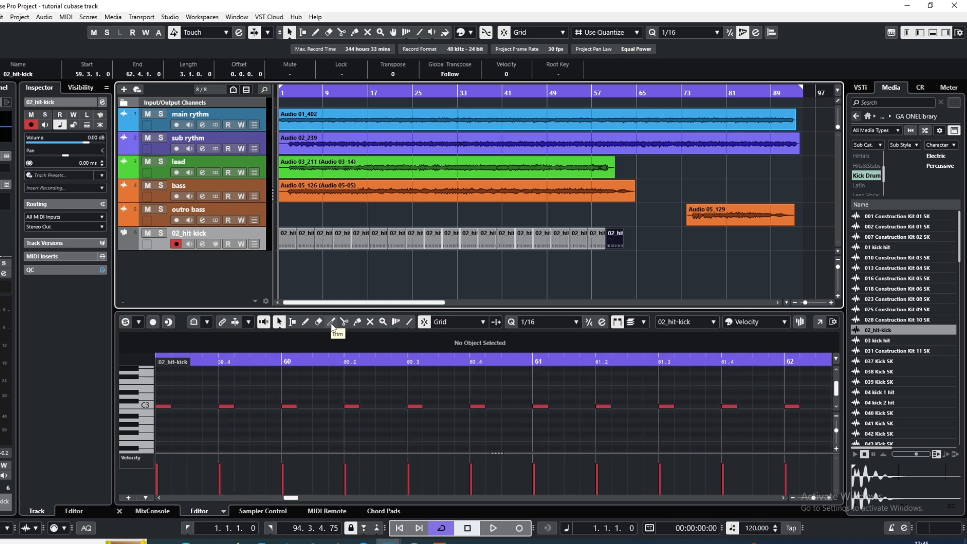
key("ctrl+d")
key("ctrl+d")
key("ctrl+d")
key("ctrl+d")
key("ctrl+d")
key("ctrl+d")
key("ctrl+d")
key("ctrl+d")
key("ctrl+d")
key("ctrl+d")
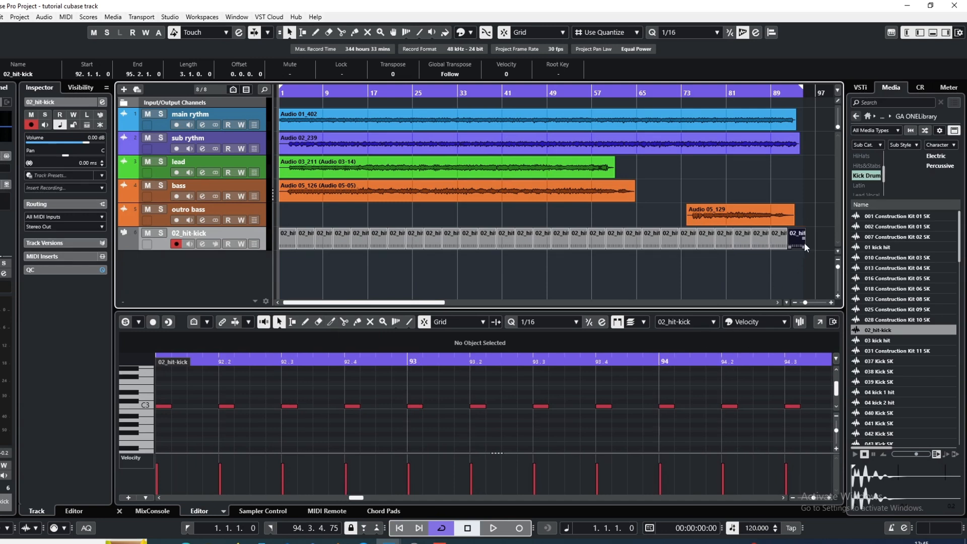
left_click_drag(801, 244, 799, 244)
Play the opening bars to hear the kick with the recorded tracks, and stop playback
left_click(494, 529)
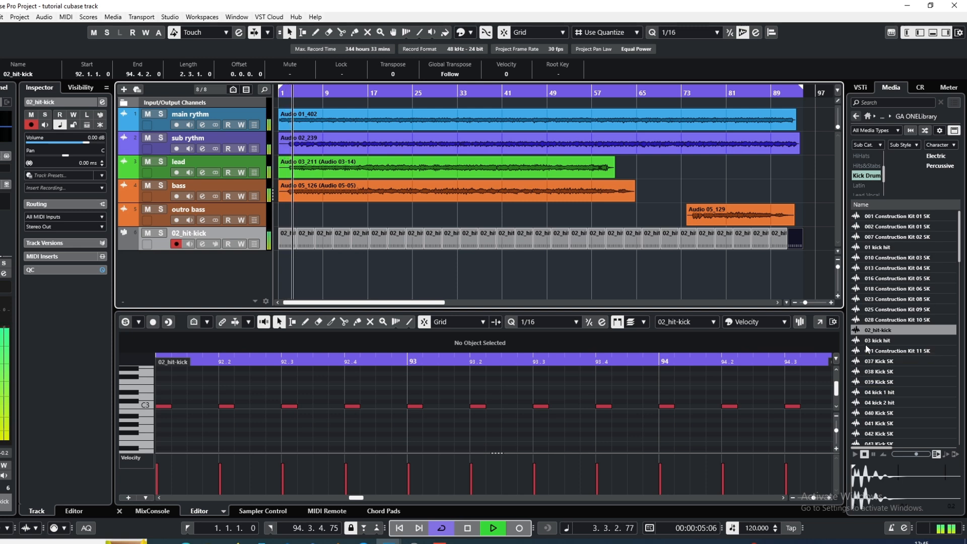
key("space")
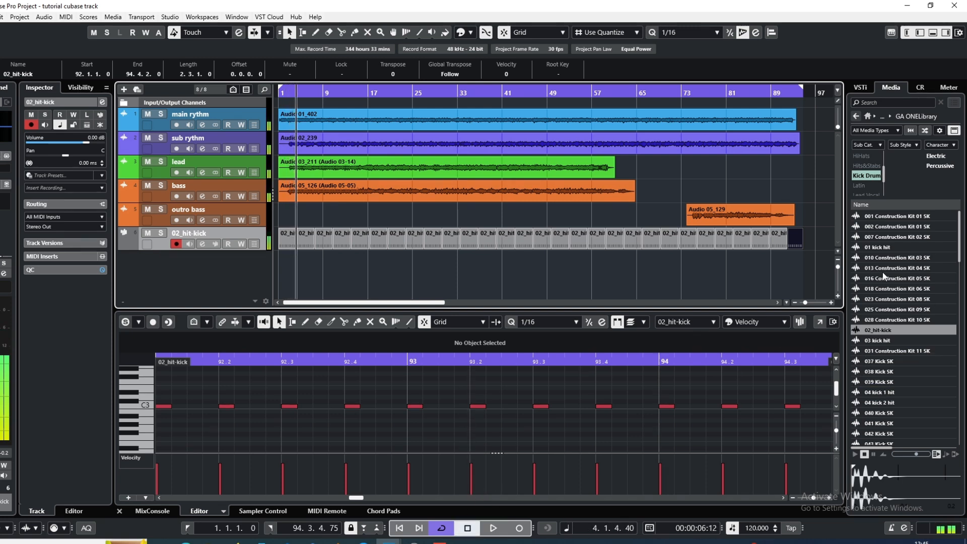
Audition samples in the HiHats category and create a sampler track from 04 hat 1 hit
left_click(866, 156)
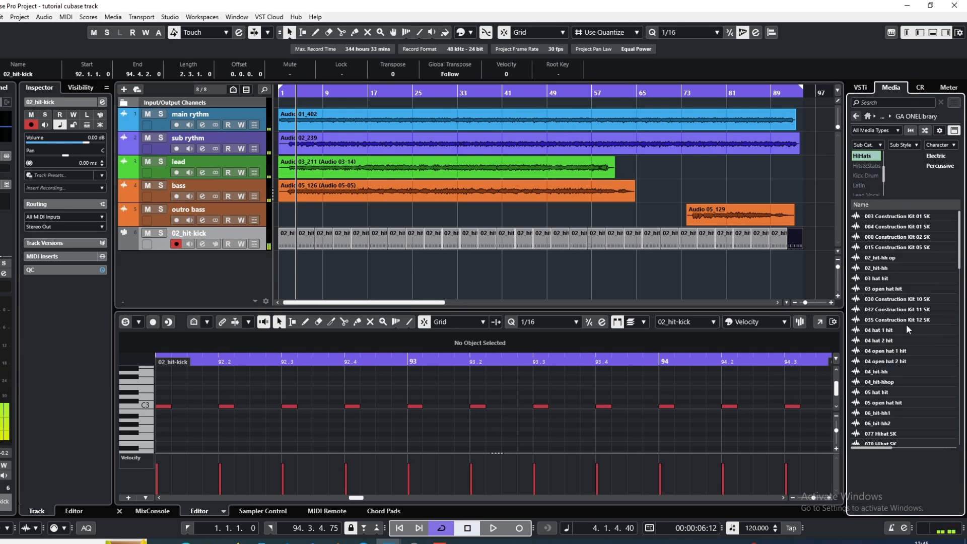
left_click(885, 277)
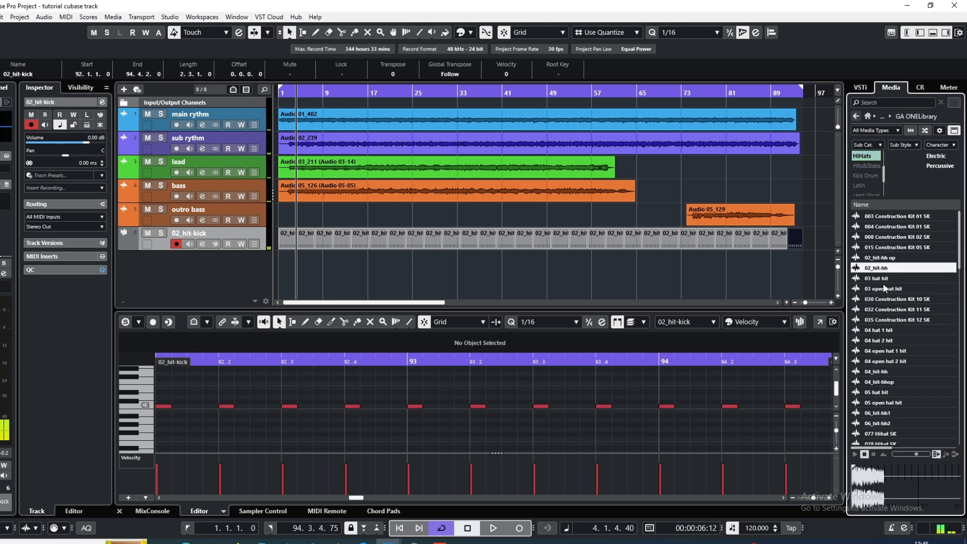
left_click(889, 341)
left_click(888, 331)
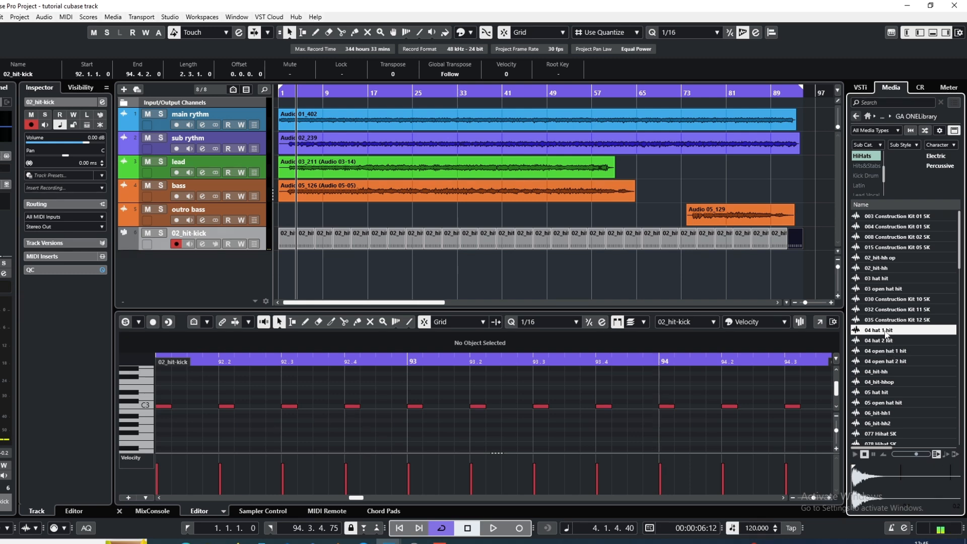
right_click(887, 335)
left_click(877, 339)
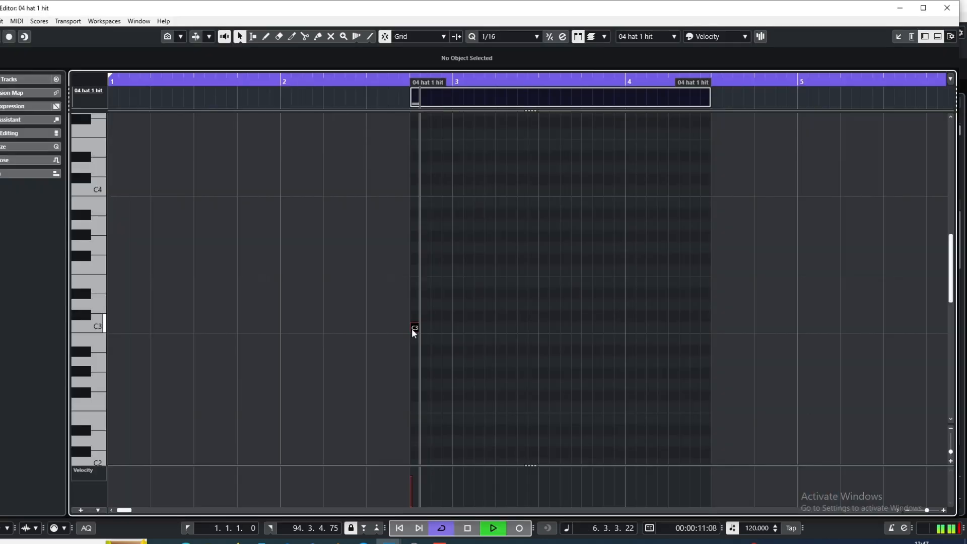
Add C3 hi-hat notes at 2.4.4, 3.1.3, 3.1.4, 3.2.3 and 3.3.1, replaying from bar 2 to check the rhythm
left_click(449, 329)
left_click(346, 80)
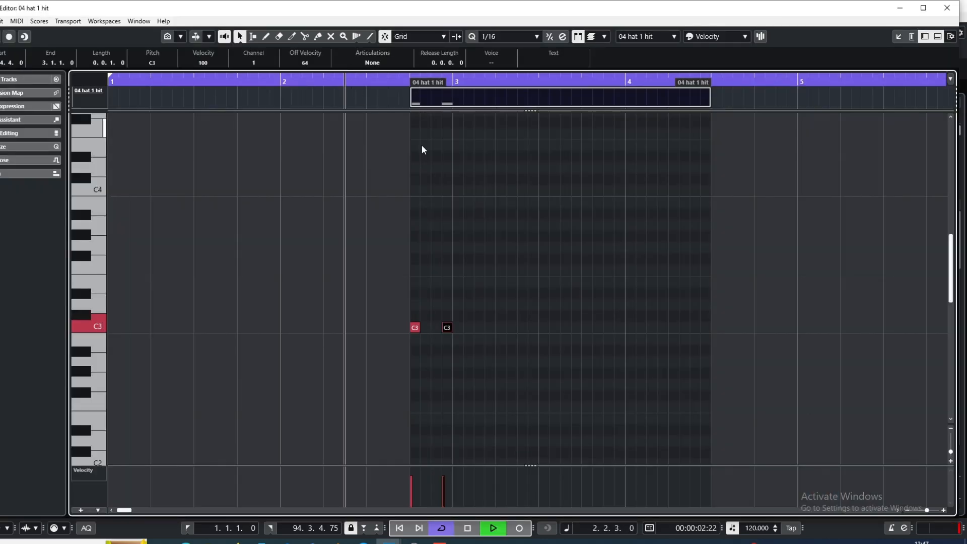
left_click(479, 328)
left_click(490, 328)
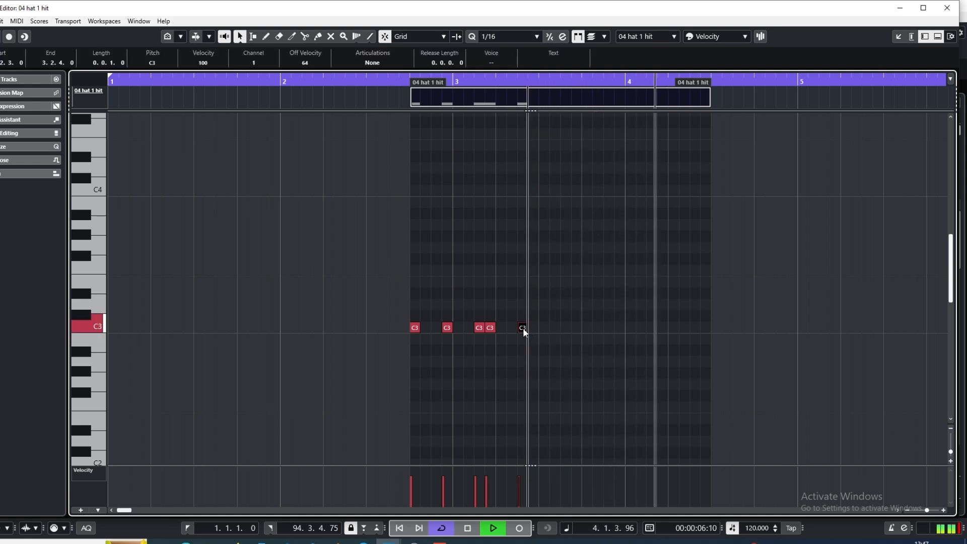
left_click(524, 328)
left_click(544, 328)
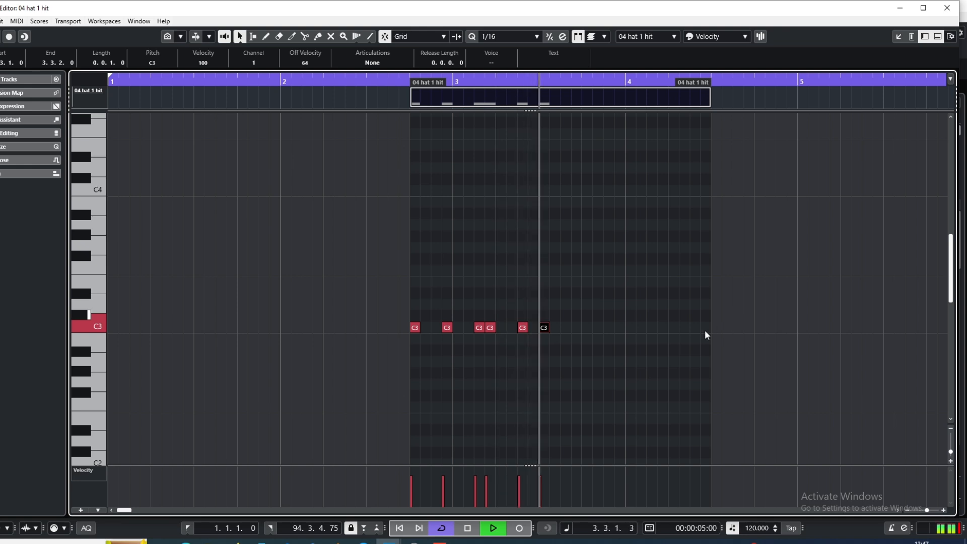
Continue the C3 hi-hat pattern with notes at 3.4.1, 3.4.4, 4.1.3, 4.1.4, 4.2.3 and 4.3.1, and return the playhead to the part's start
left_click(587, 329)
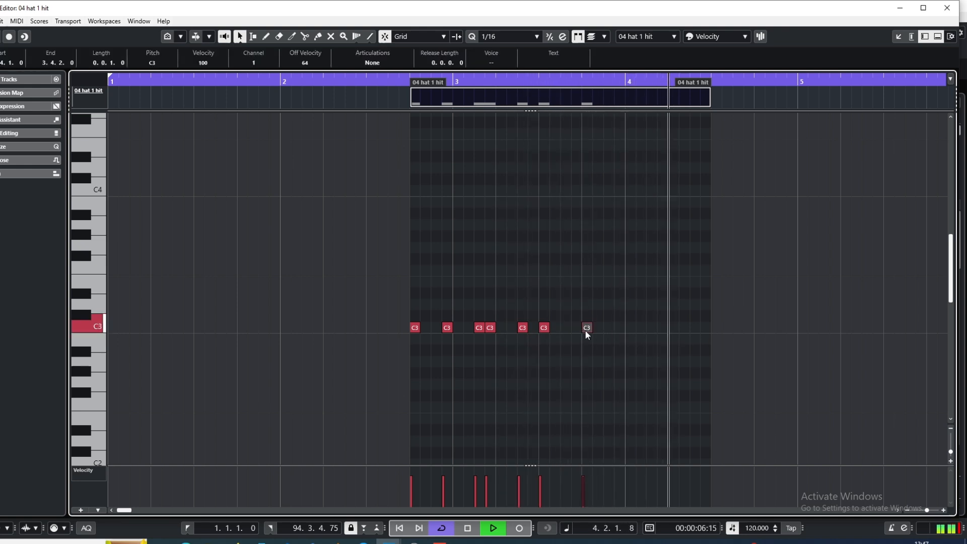
left_click(624, 328)
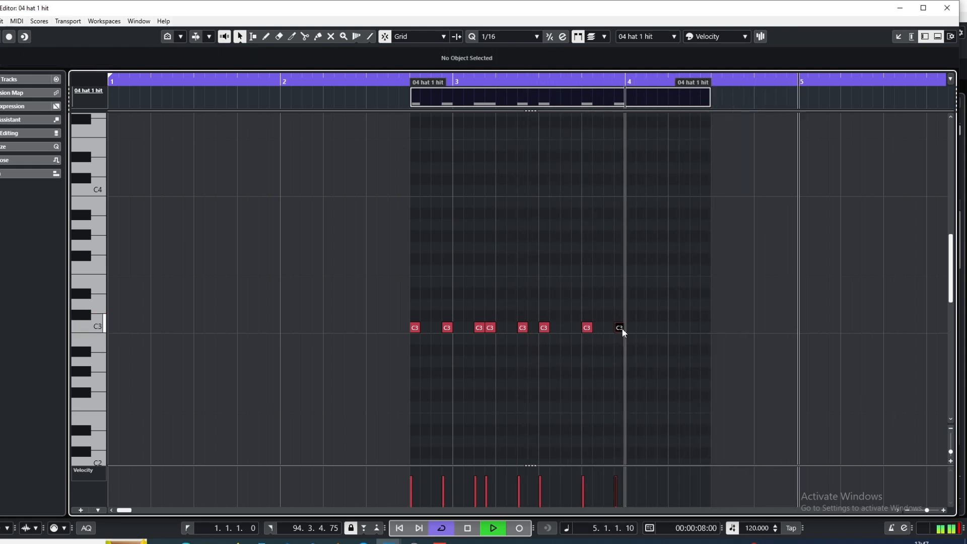
left_click(654, 328)
double_click(674, 329)
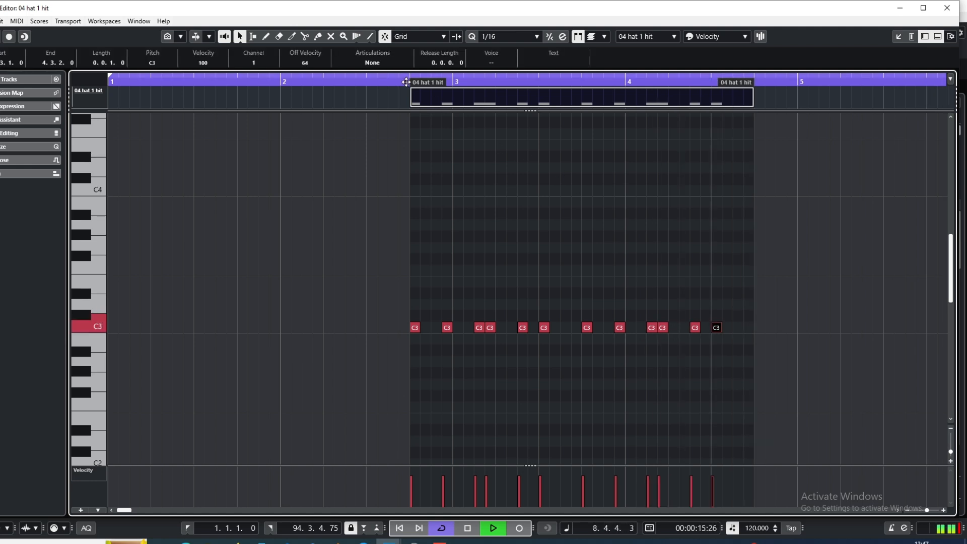
left_click(405, 82)
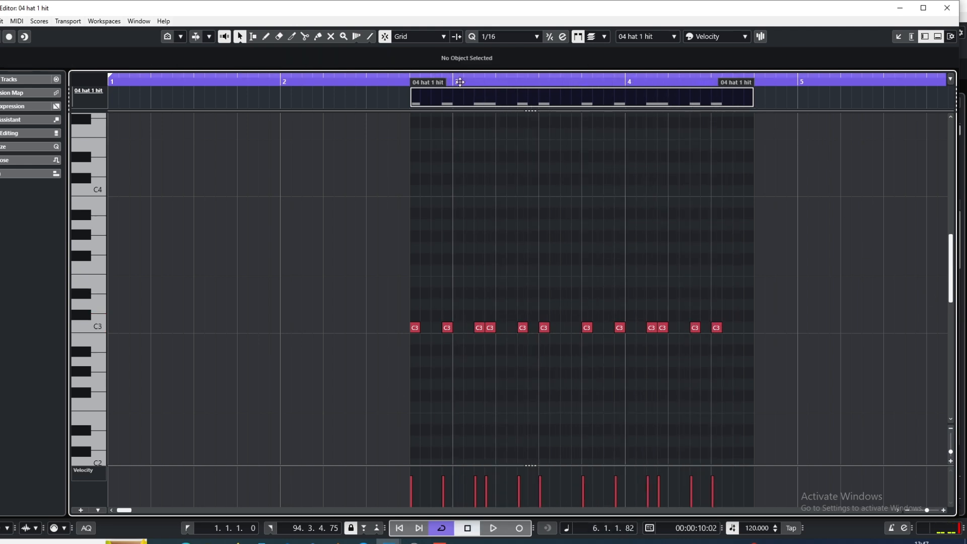
left_click_drag(460, 82, 411, 95)
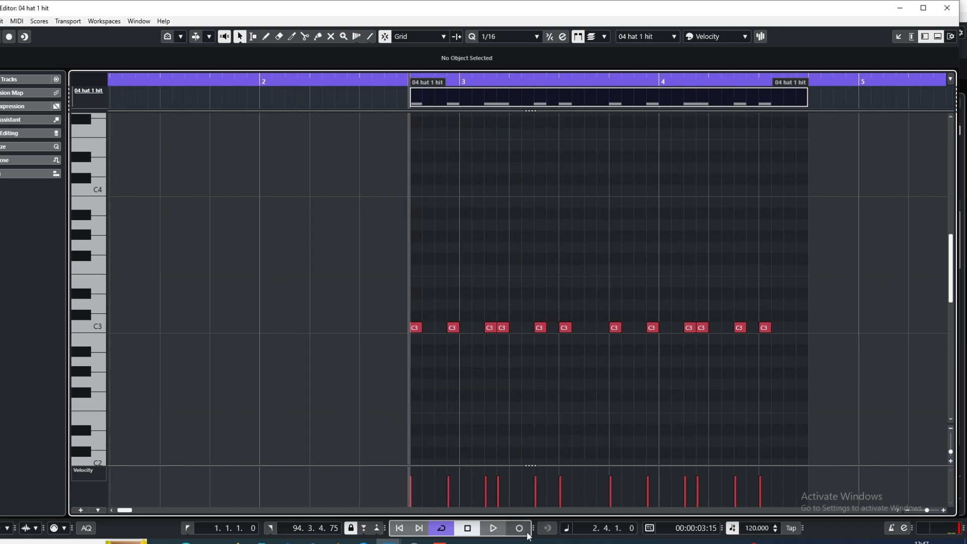
Fill the hi-hat pattern's remaining 1/16 gaps with B2 and C3 notes, starting with B2 at 2.4.2, and lower their velocities to about 35–43
left_click(427, 339)
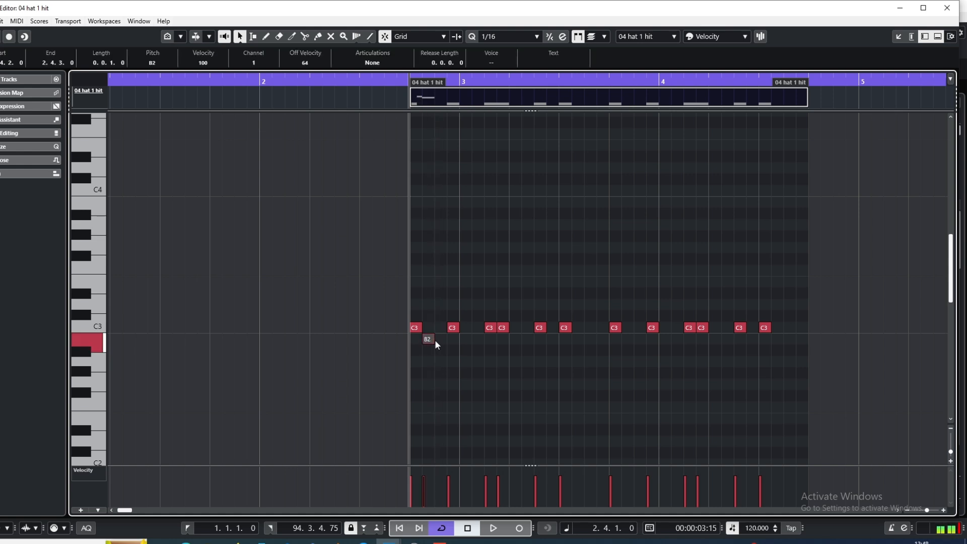
left_click(438, 340)
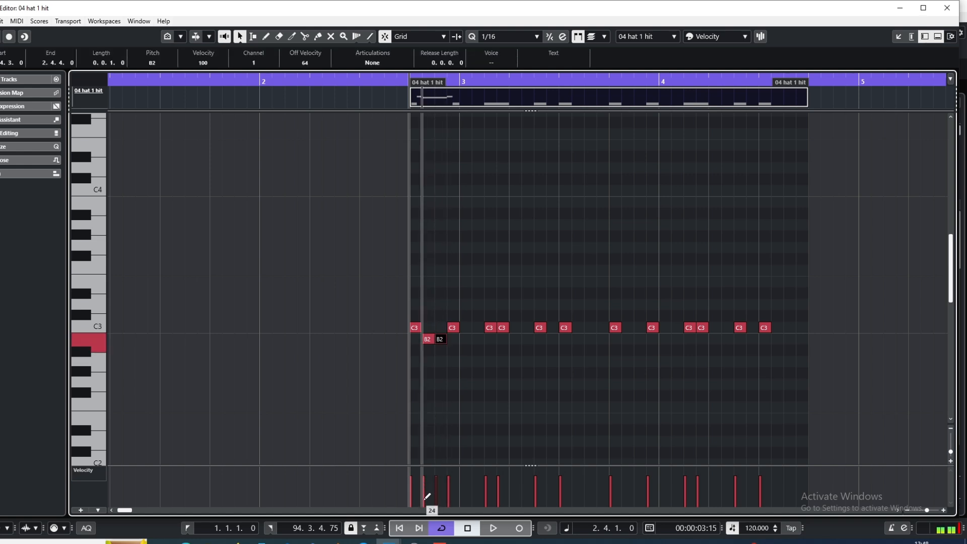
left_click_drag(428, 498, 438, 493)
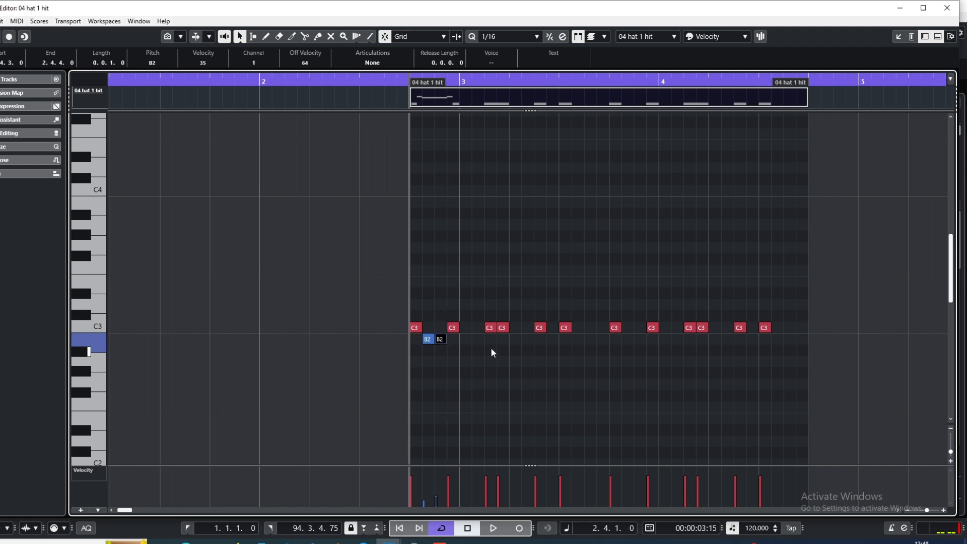
left_click(467, 339)
left_click(476, 339)
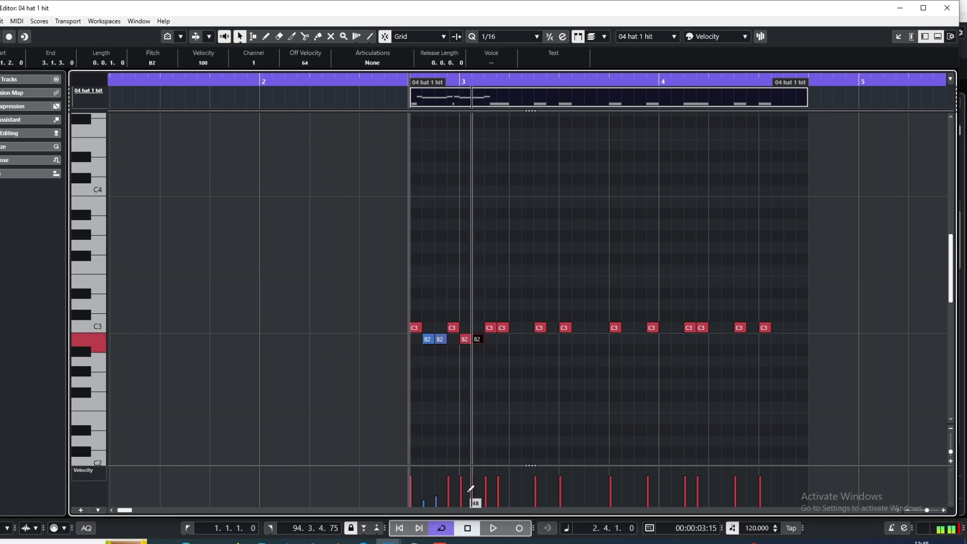
left_click_drag(466, 495, 468, 492)
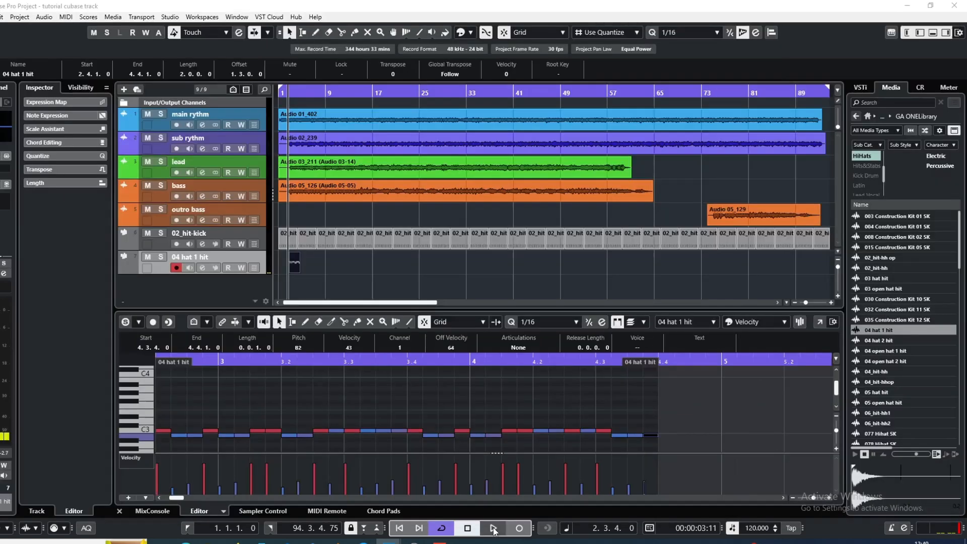
Play the hi-hat pattern, solo the 04 hat 1 hit track to check it from around bar 2, and stop playback
key("space")
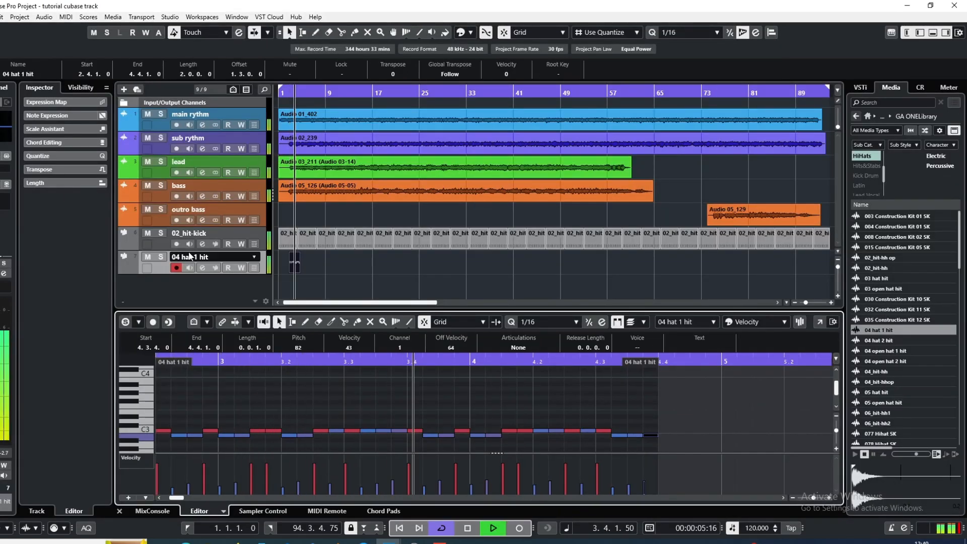
left_click(162, 257)
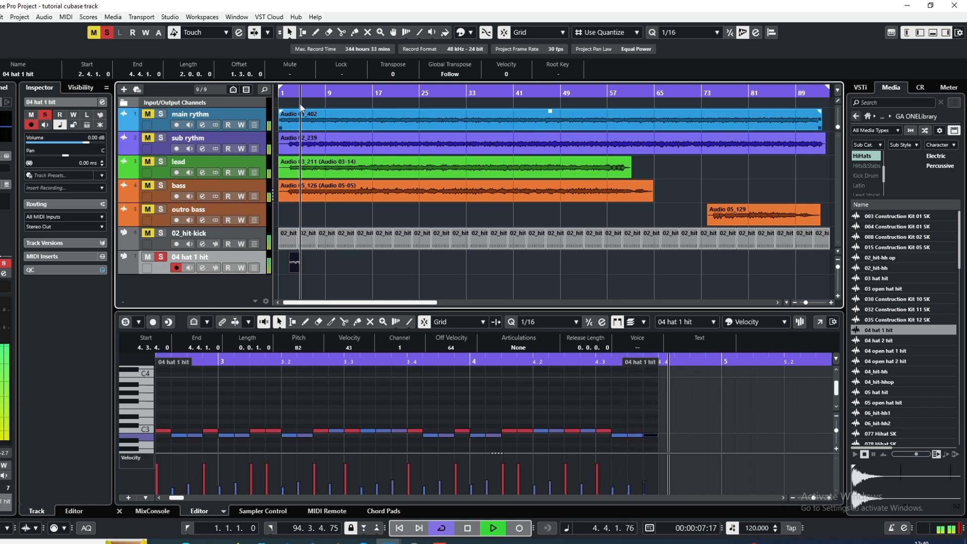
left_click(298, 96)
left_click(288, 94)
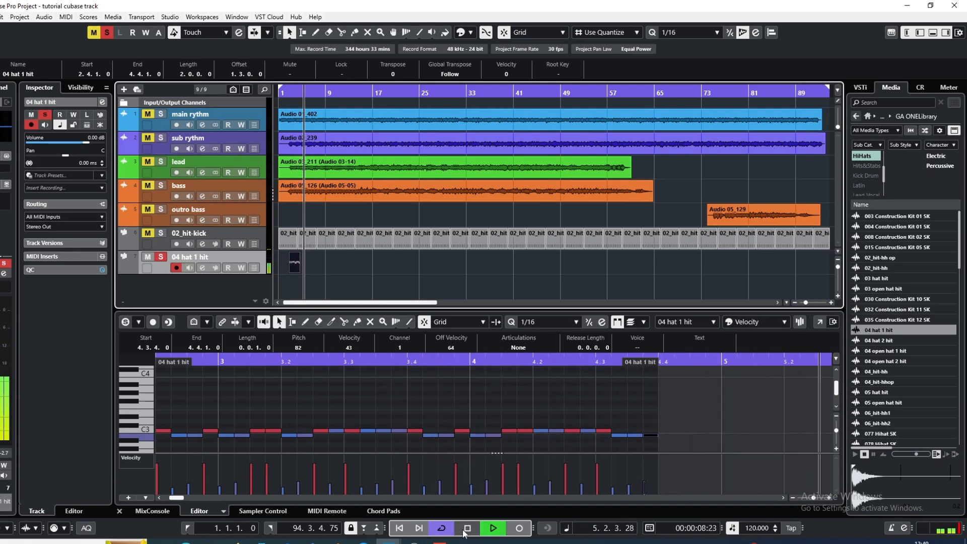
key("space")
Duplicate the two-bar hi-hat part repeatedly along its track until the copies reach 94.4.1
left_click(298, 266)
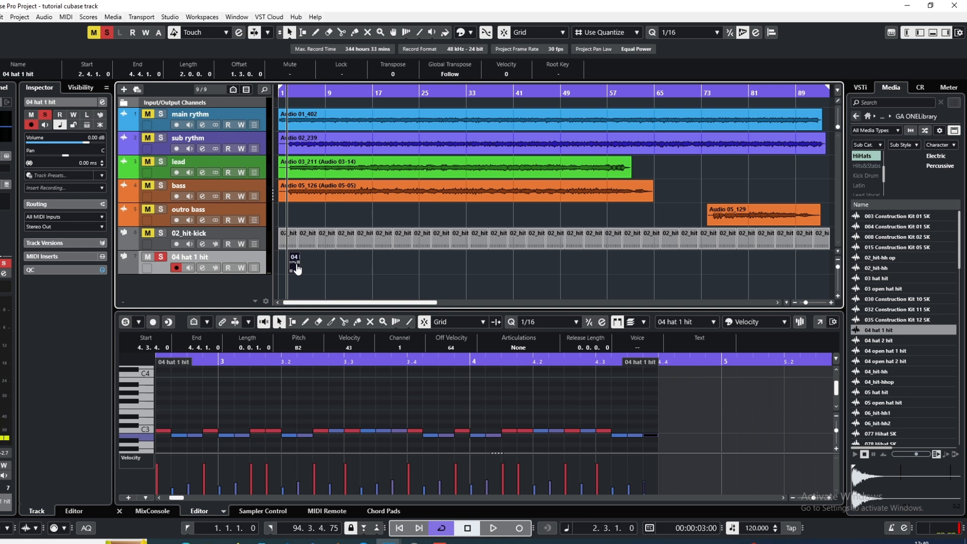
key("ctrl+d")
key("ctrl+d")
key("ctrl+d")
key("ctrl+d")
key("ctrl+d")
key("ctrl+d")
key("ctrl+d")
key("ctrl+d")
key("ctrl+d")
key("ctrl+d")
key("ctrl+d")
key("ctrl+d")
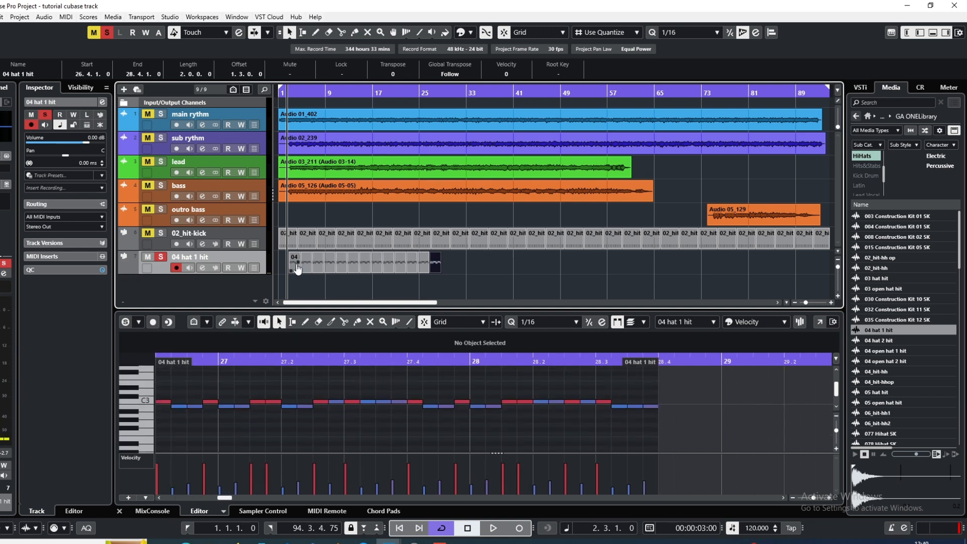
key("ctrl+d")
key("ctrl+d")
key("ctrl+d")
key("ctrl+d")
key("ctrl+d")
key("ctrl+d")
key("ctrl+d")
key("ctrl+d")
key("ctrl+d")
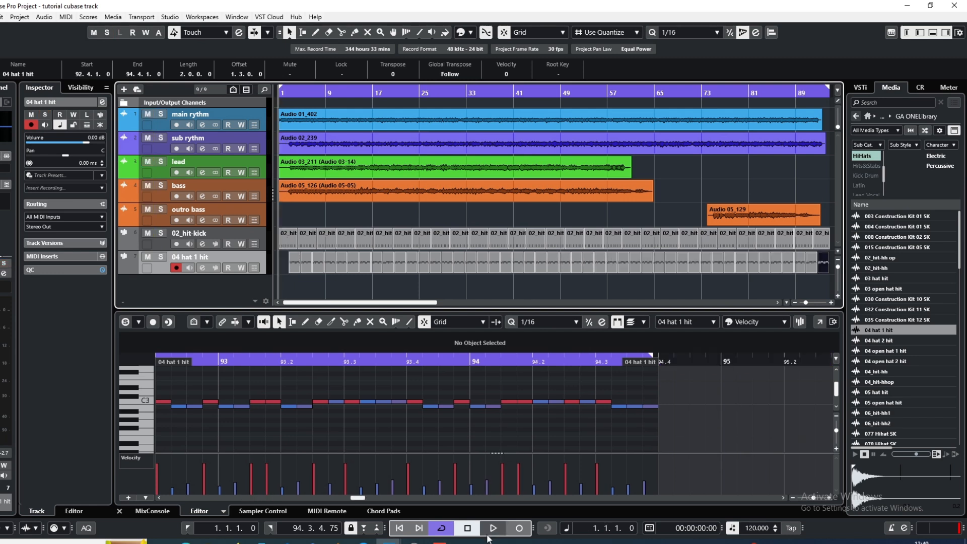
Play the full arrangement with the hi-hats, show the MixConsole in the lower zone, and stop playback
key("space")
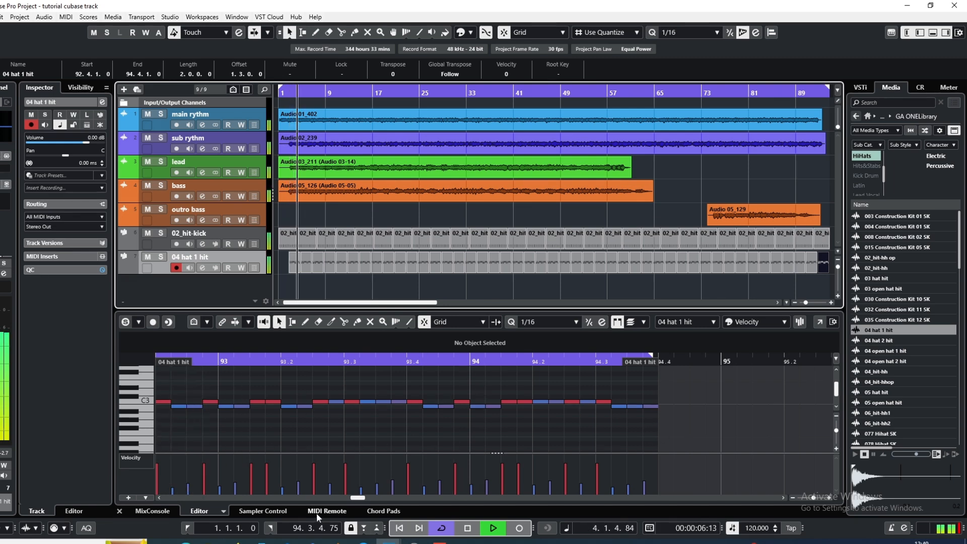
left_click(150, 512)
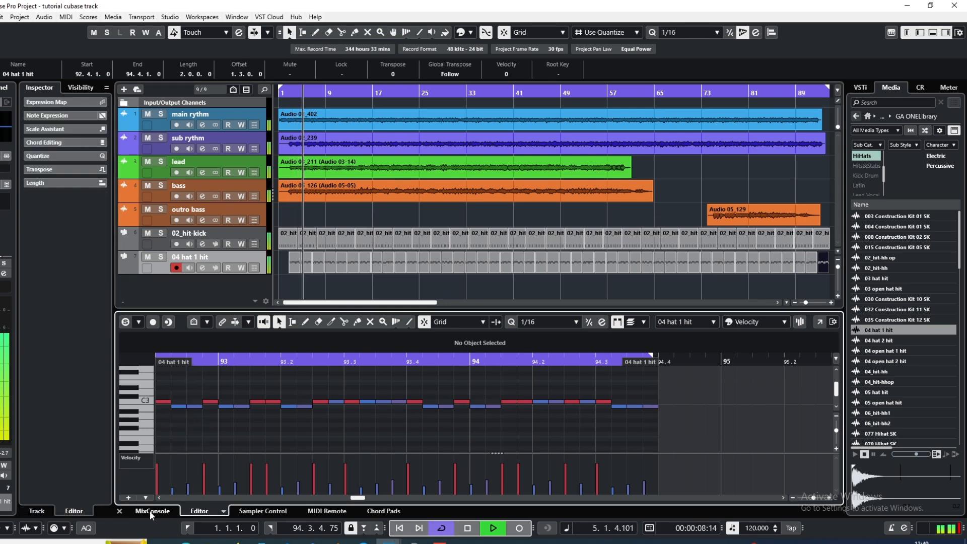
left_click(150, 512)
left_click(468, 529)
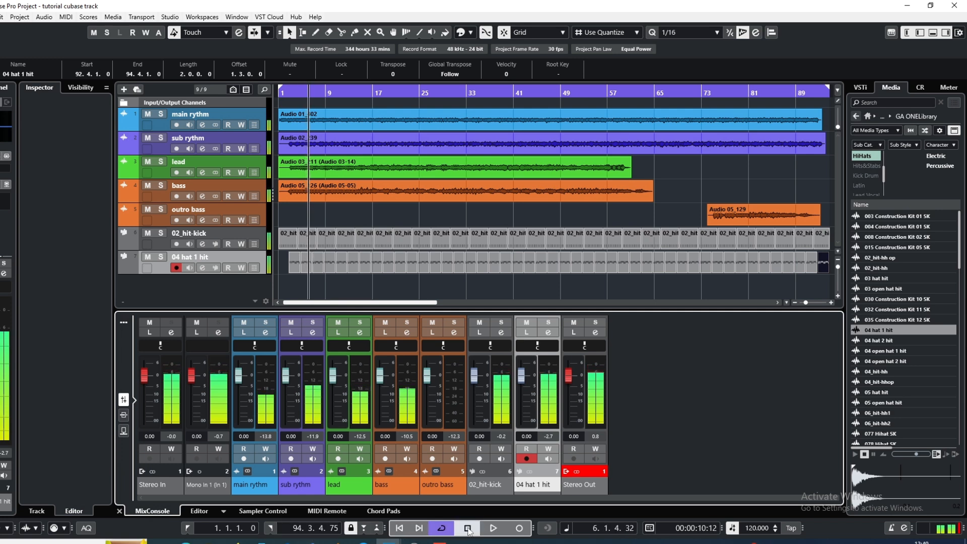
Solo the 02_hit-kick track and lower the pre gain in its channel settings during playback
left_click(297, 287)
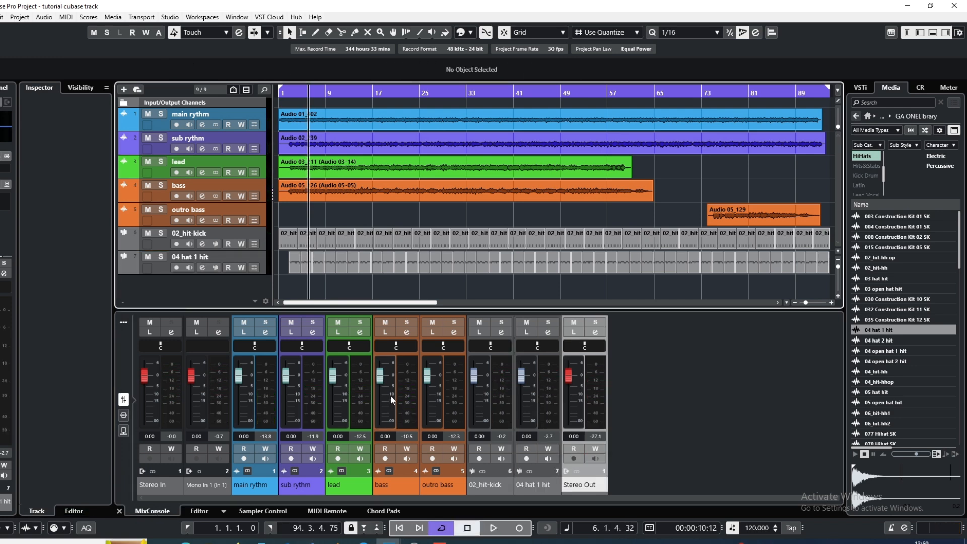
left_click(261, 242)
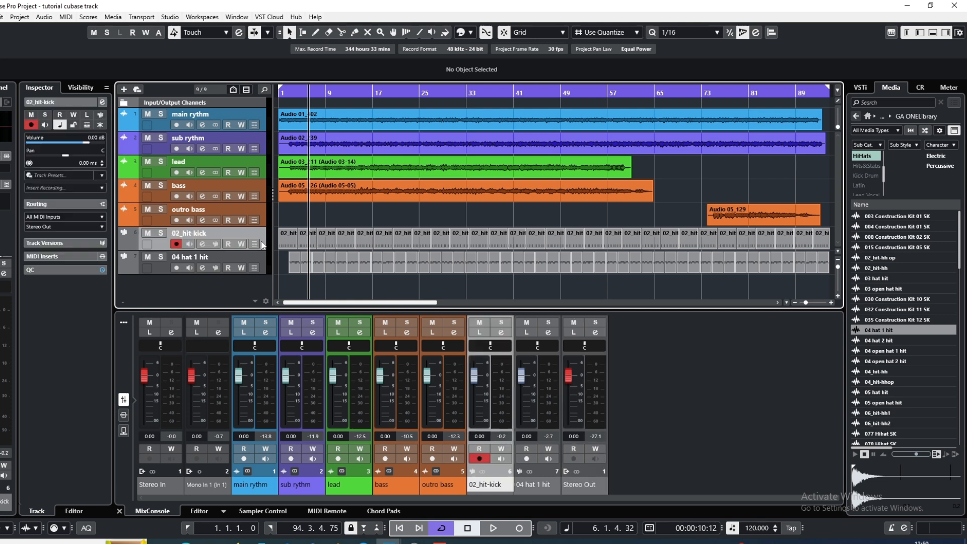
left_click(161, 233)
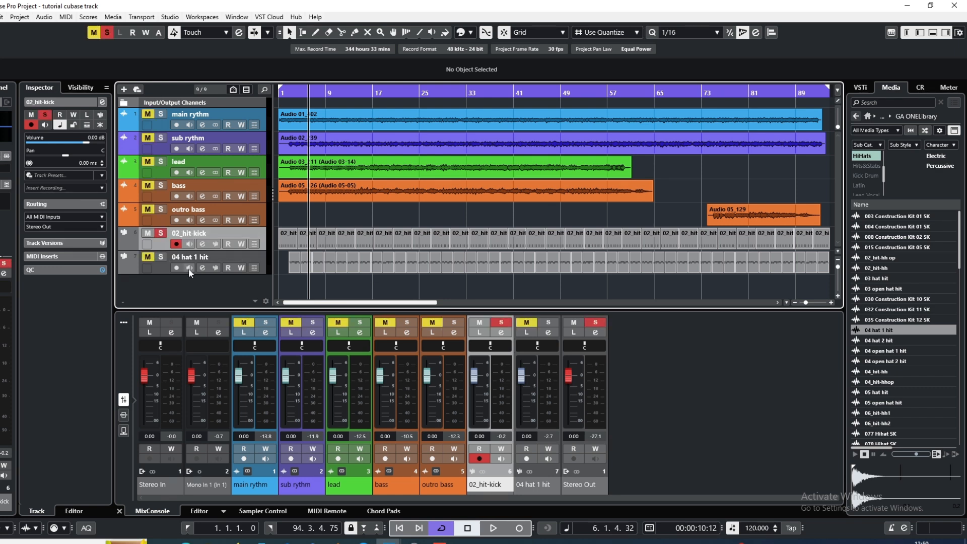
left_click(494, 528)
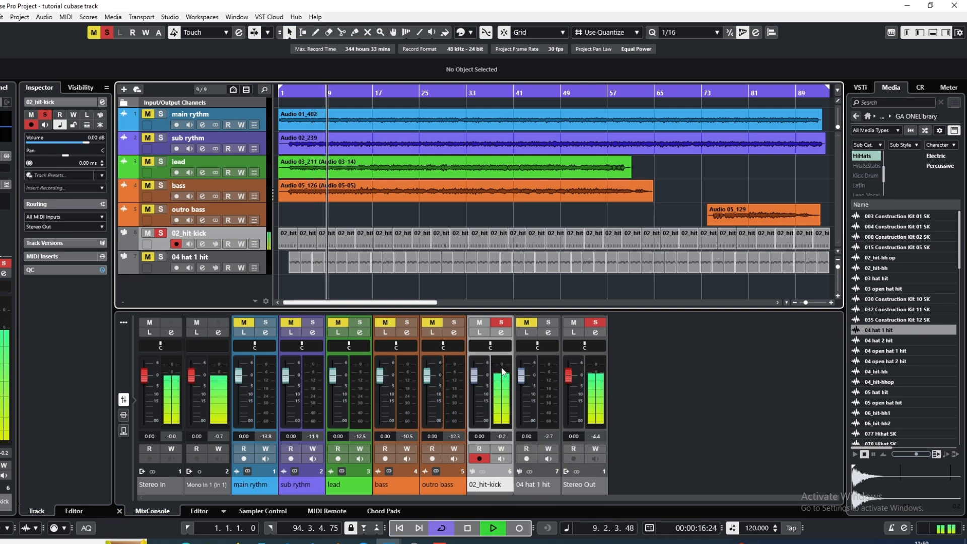
left_click(502, 333)
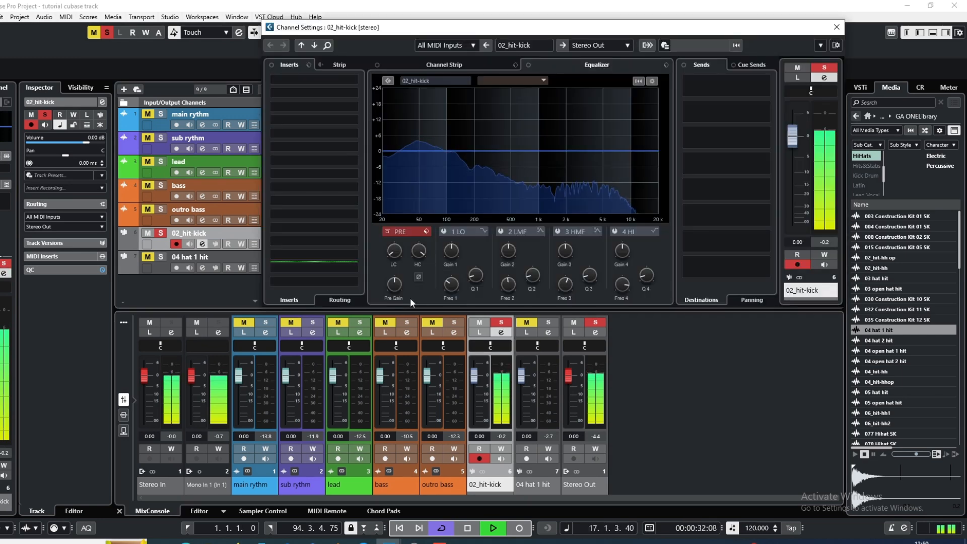
scroll(393, 287, "down", 11)
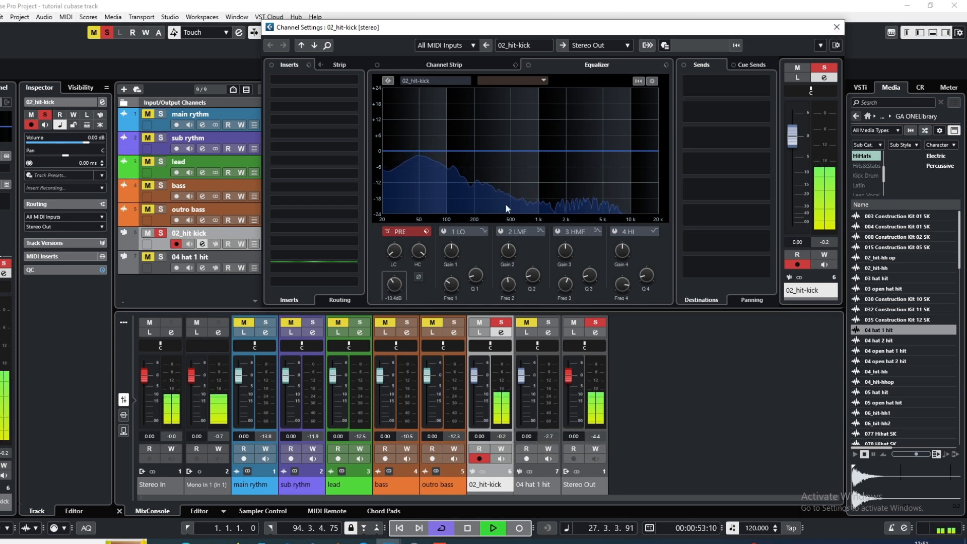
left_click(837, 28)
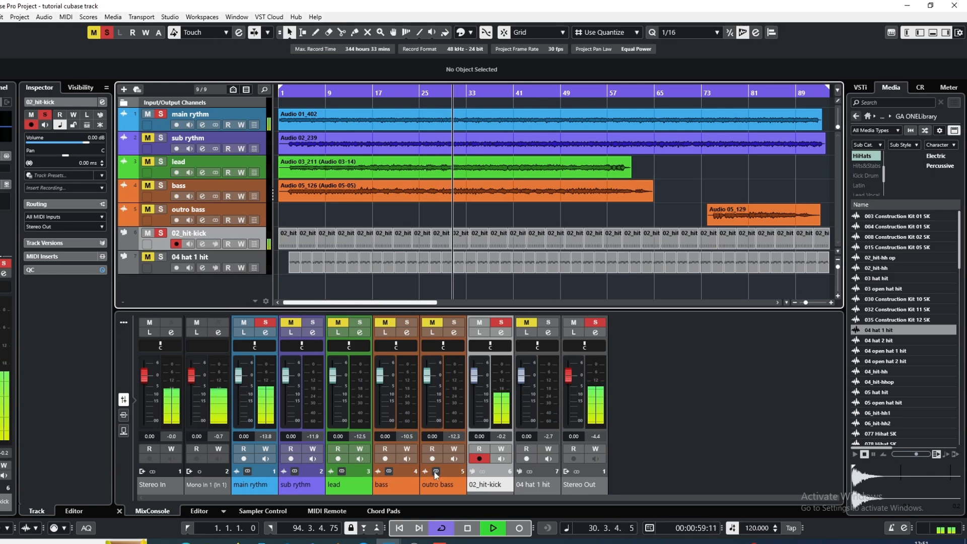
Lower the pre gain in the channel settings of the soloed main rythm track while it plays with the kick
left_click(263, 334)
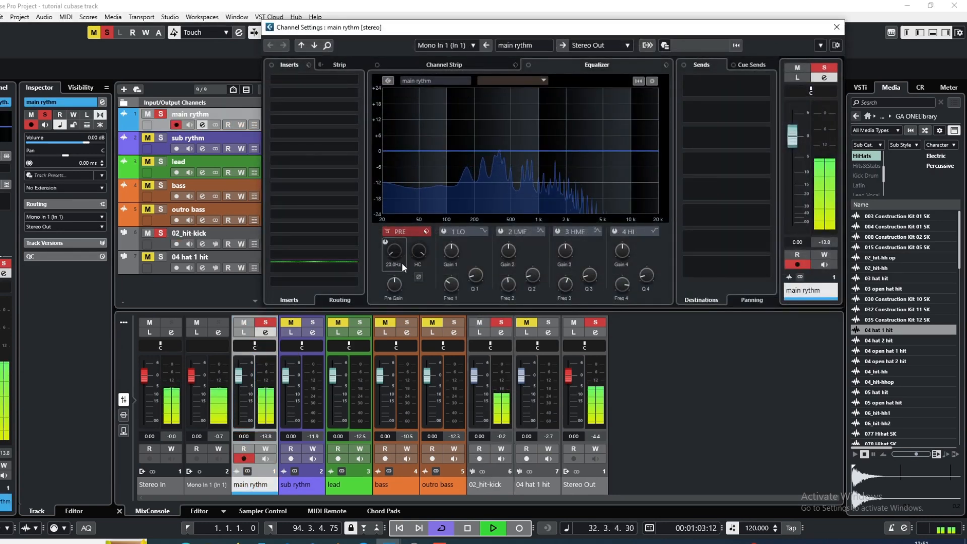
scroll(395, 288, "down", 1)
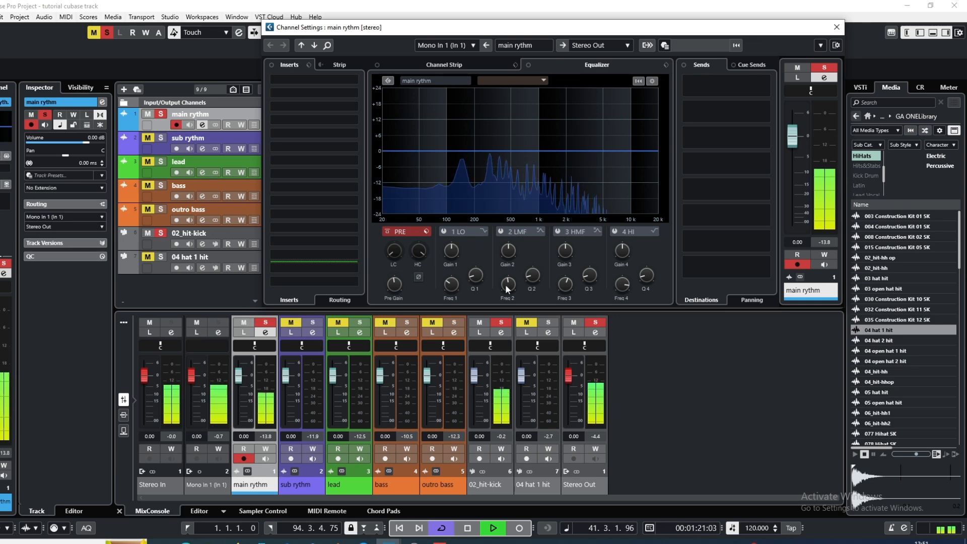
left_click(837, 28)
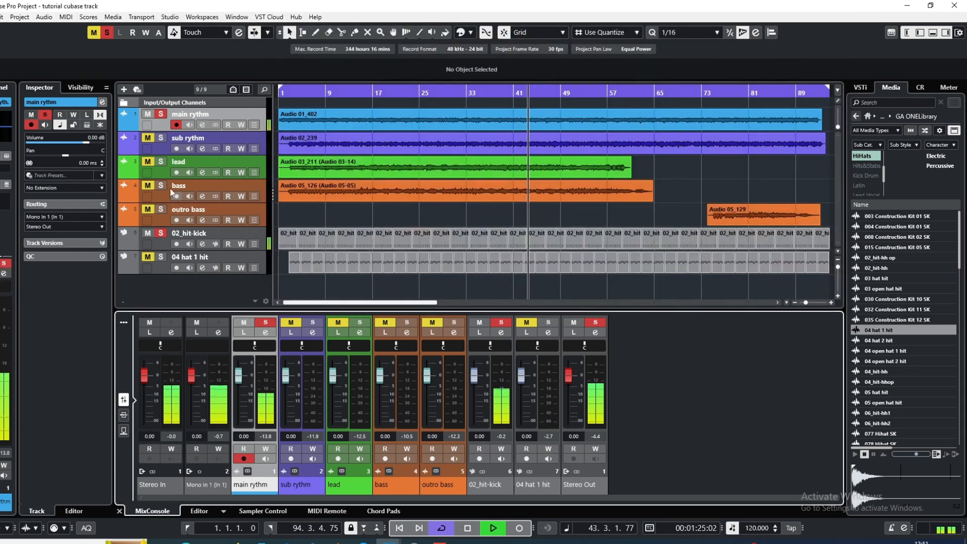
Add the sub rythm track to the soloed tracks and lower the pre gain in its channel settings
left_click(147, 137)
left_click(161, 138)
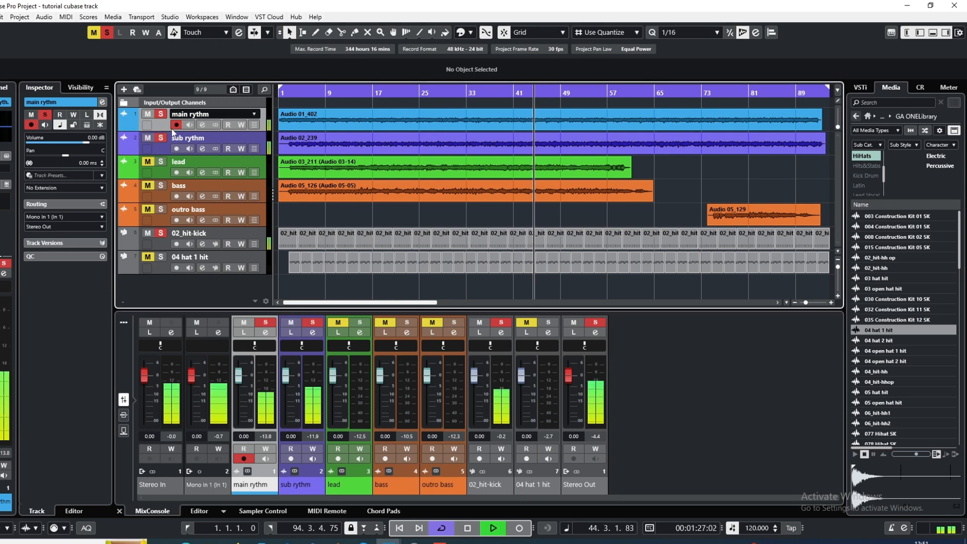
left_click(201, 152)
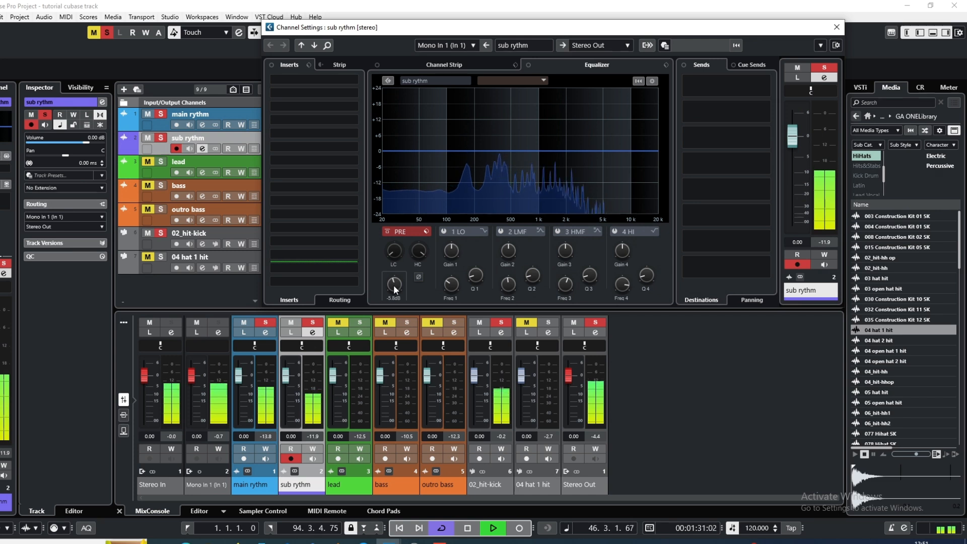
scroll(394, 285, "down", 2)
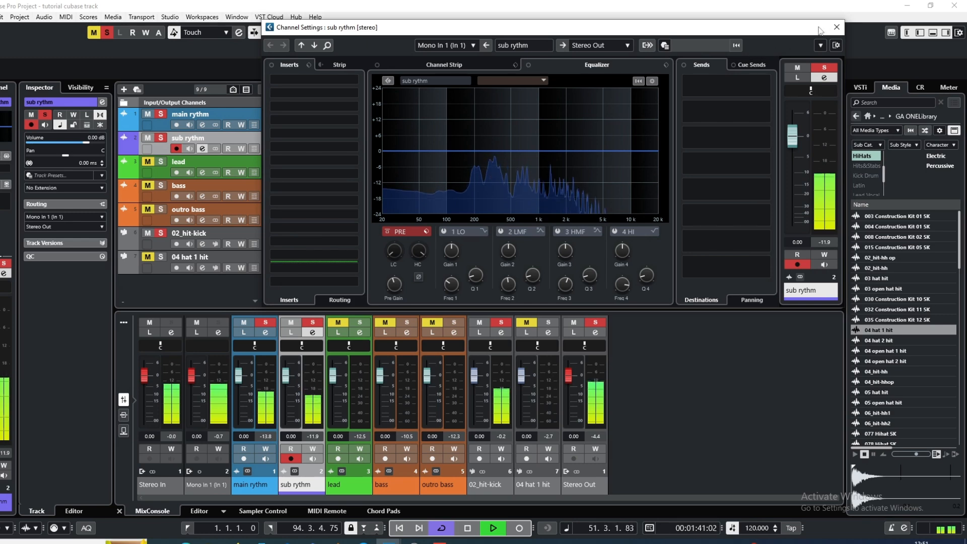
left_click(836, 28)
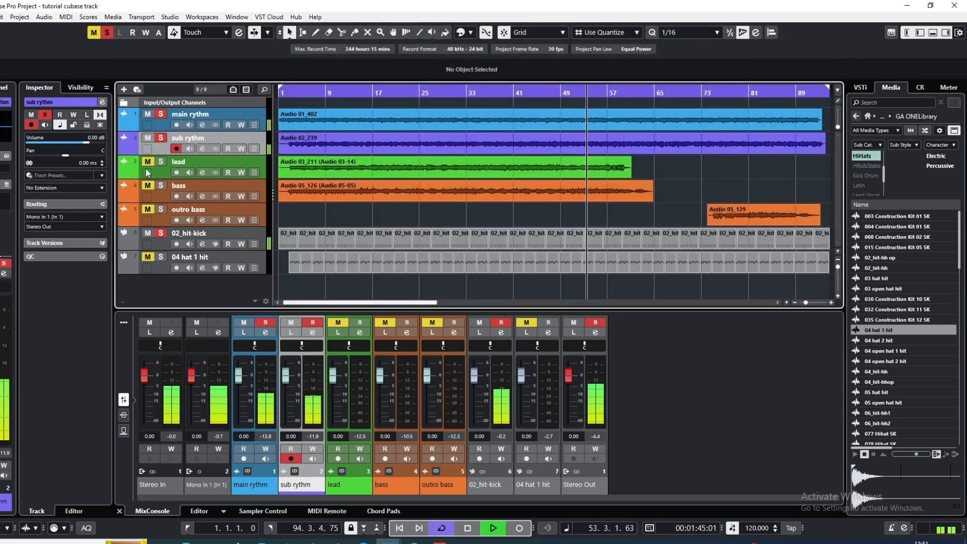
Restart playback from about 2.4.4 with the lead track also soloed, and set the lead channel's pre gain to -3.8 dB
left_click(468, 528)
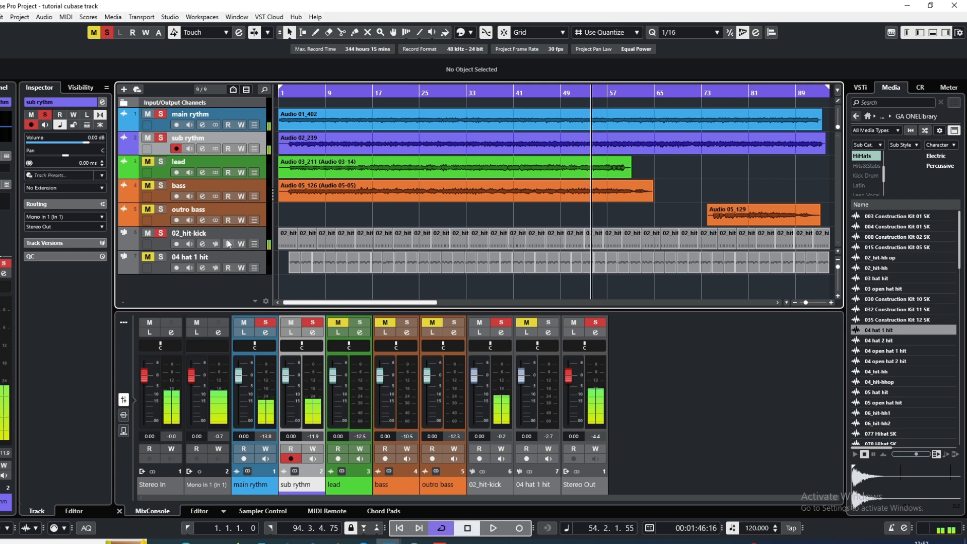
left_click_drag(293, 92, 289, 93)
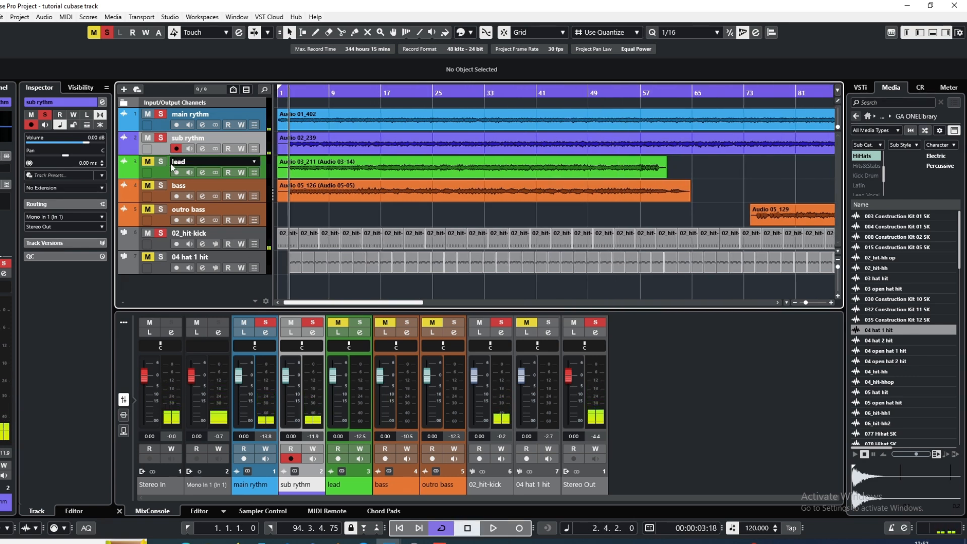
left_click(202, 172)
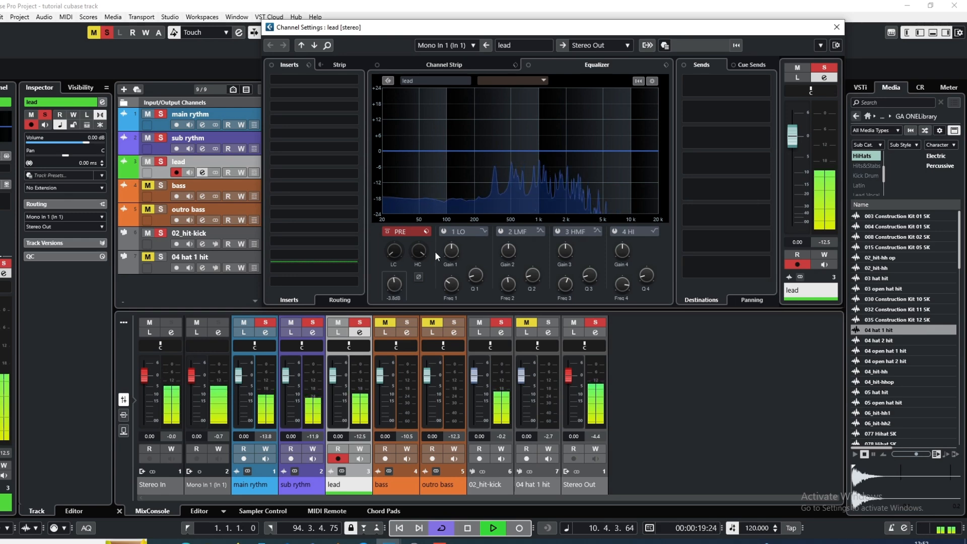
left_click(836, 27)
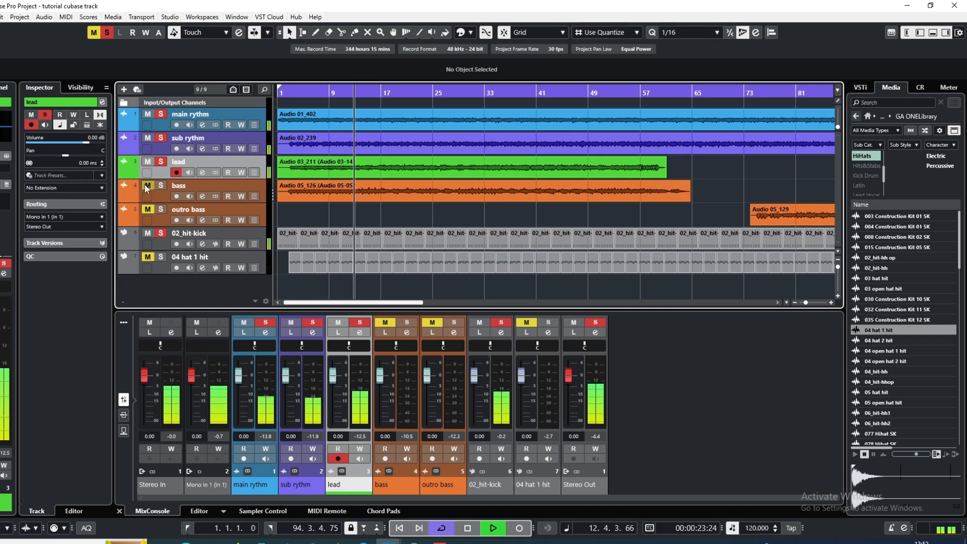
Add the bass track to the soloed tracks, replay from the opening bars, and lower the pre gain in its channel settings
left_click(147, 187)
left_click_drag(308, 92, 292, 92)
left_click(199, 199)
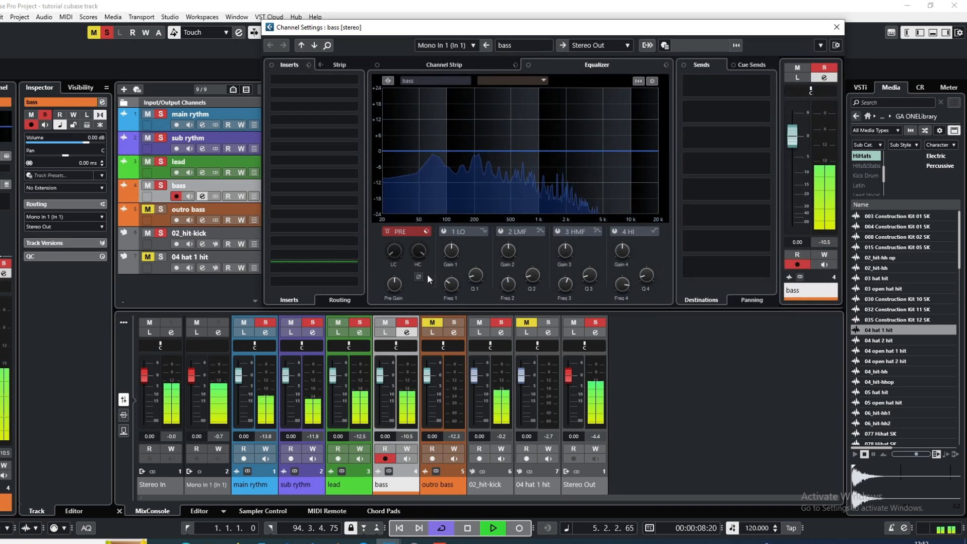
scroll(394, 285, "down", 3)
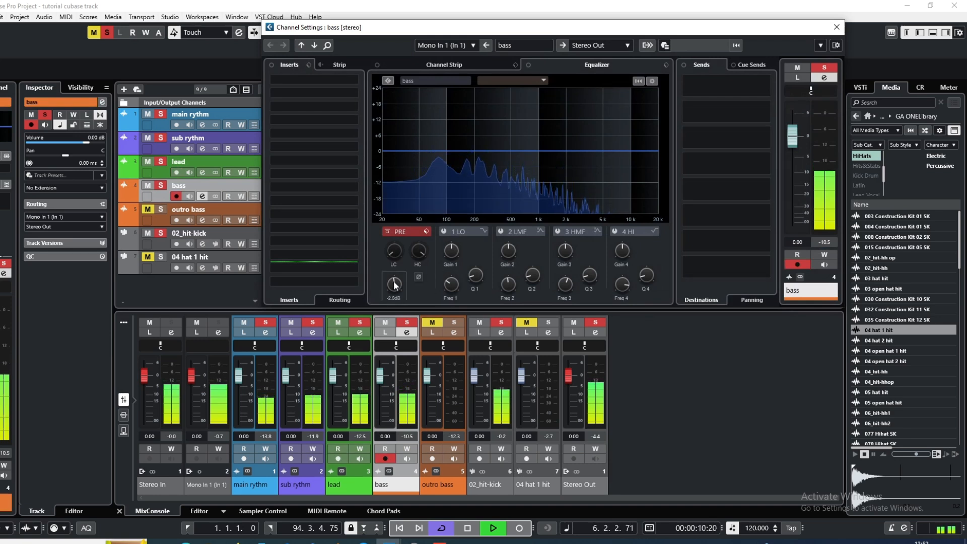
scroll(395, 285, "down", 1)
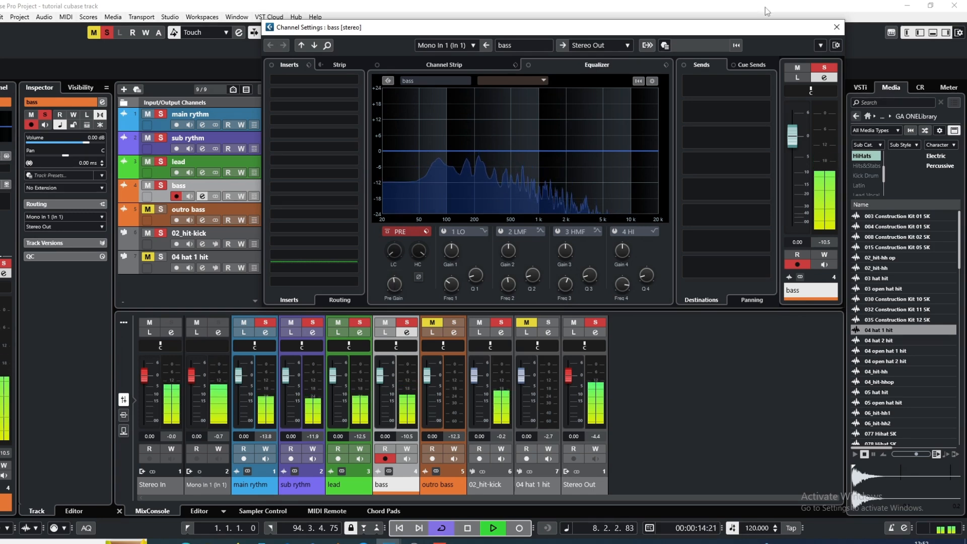
left_click(835, 27)
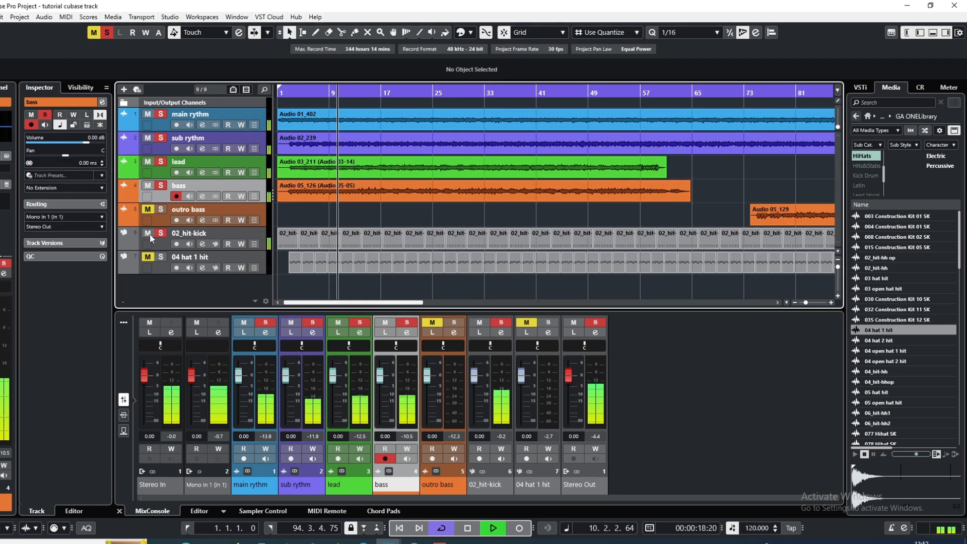
Add the 04 hat 1 hit track to the soloed tracks and go through its channel settings during playback
left_click(149, 260)
left_click(203, 269)
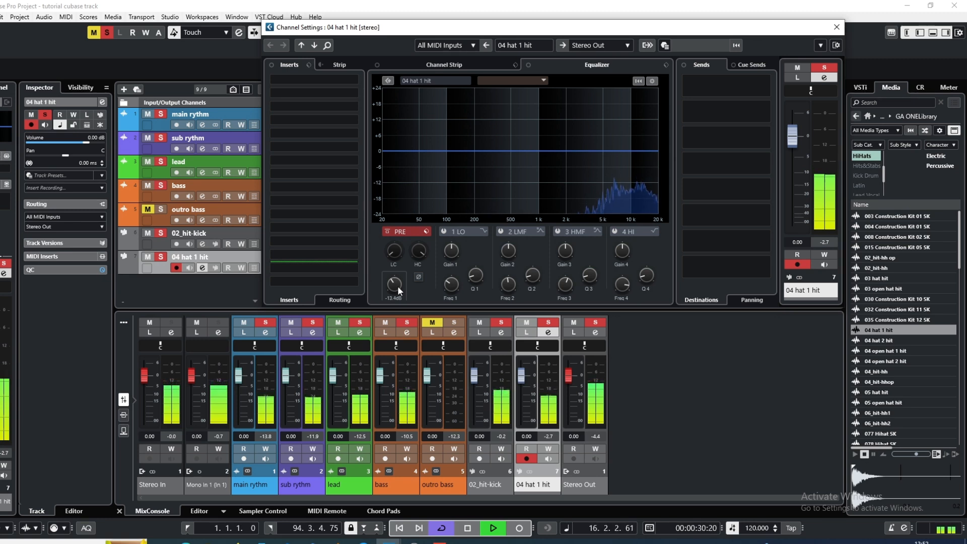
left_click(837, 28)
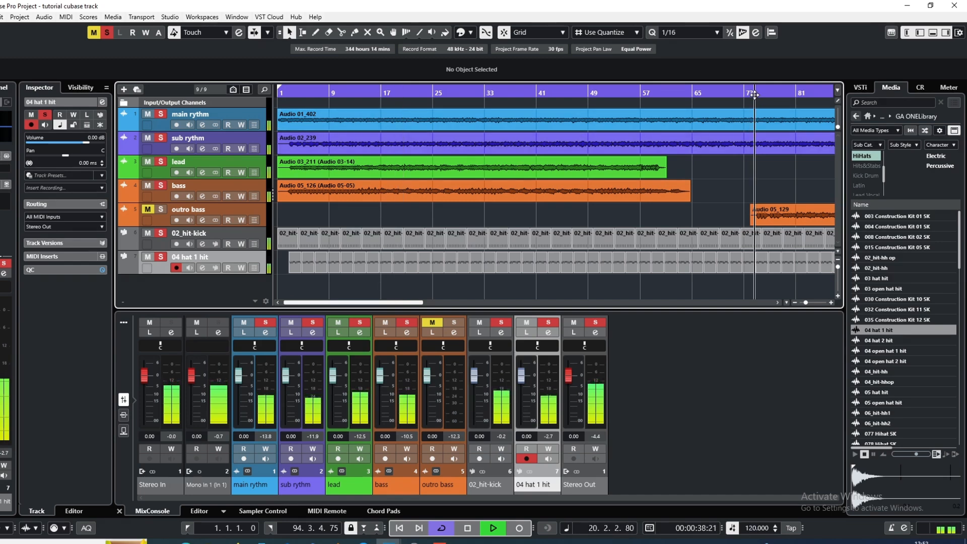
Add the outro bass track to the soloed tracks, play its section from about bar 73, and set its channel pre gain to -5.8 dB
left_click(148, 209)
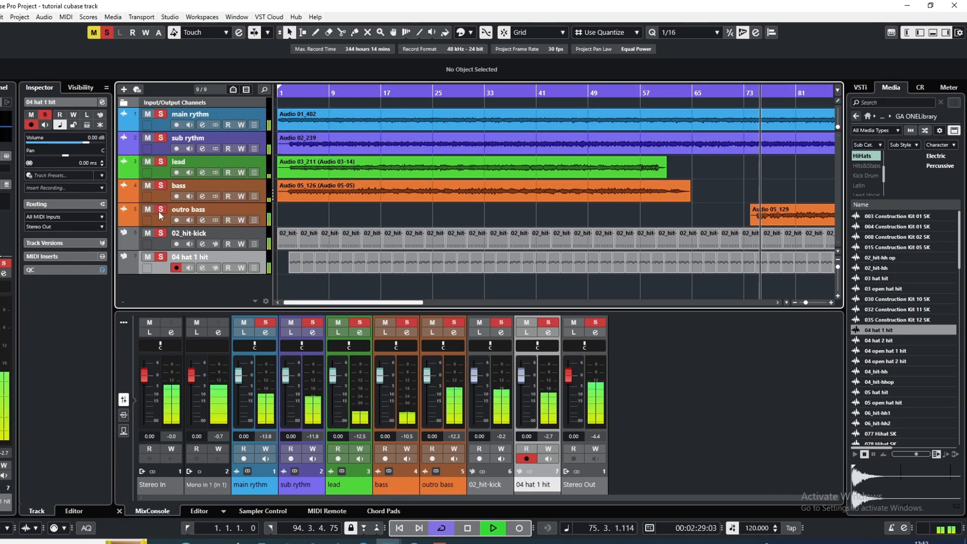
left_click(202, 220)
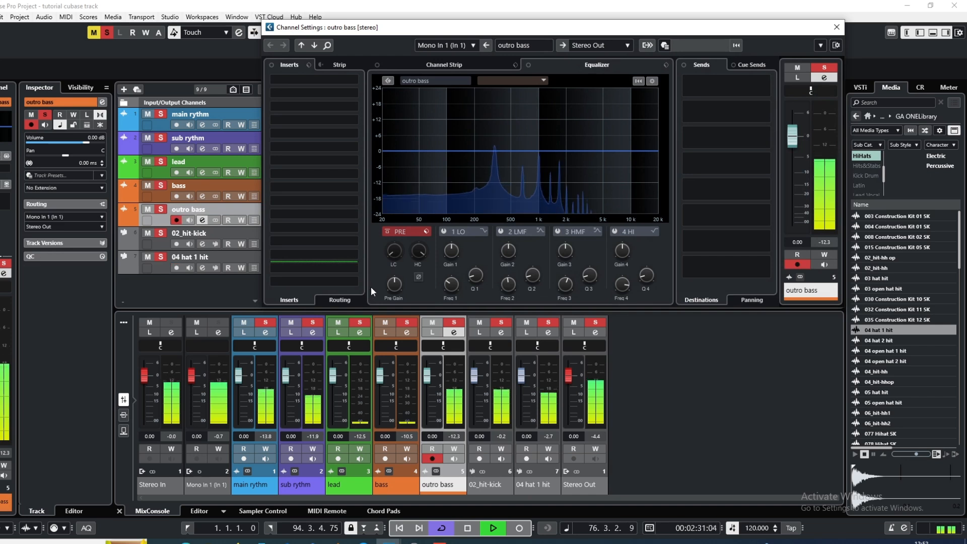
scroll(389, 282, "down", 5)
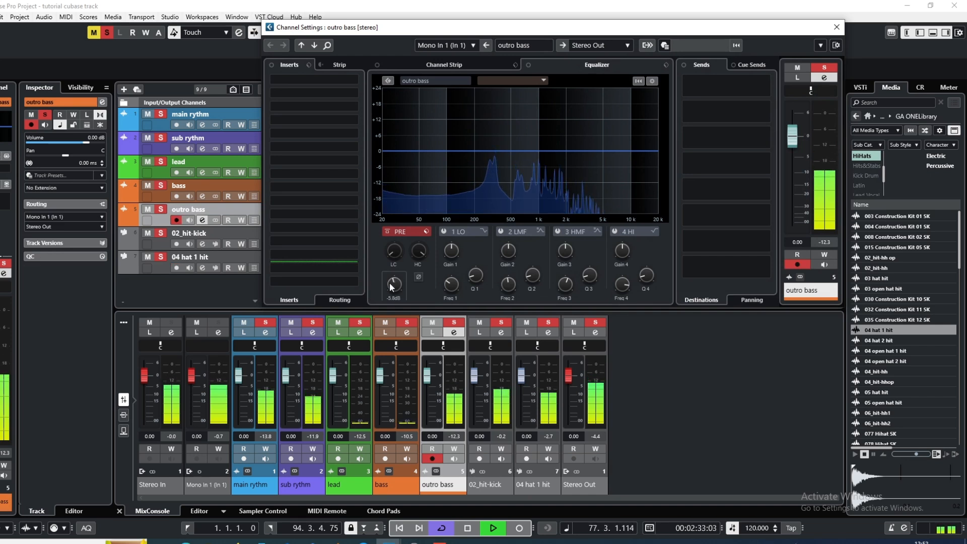
scroll(389, 282, "down", 1)
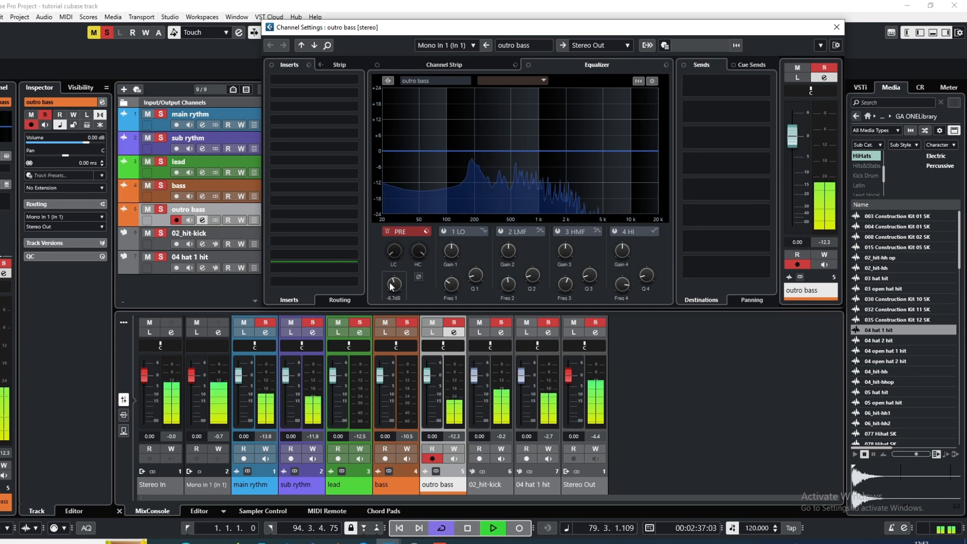
scroll(389, 283, "up", 1)
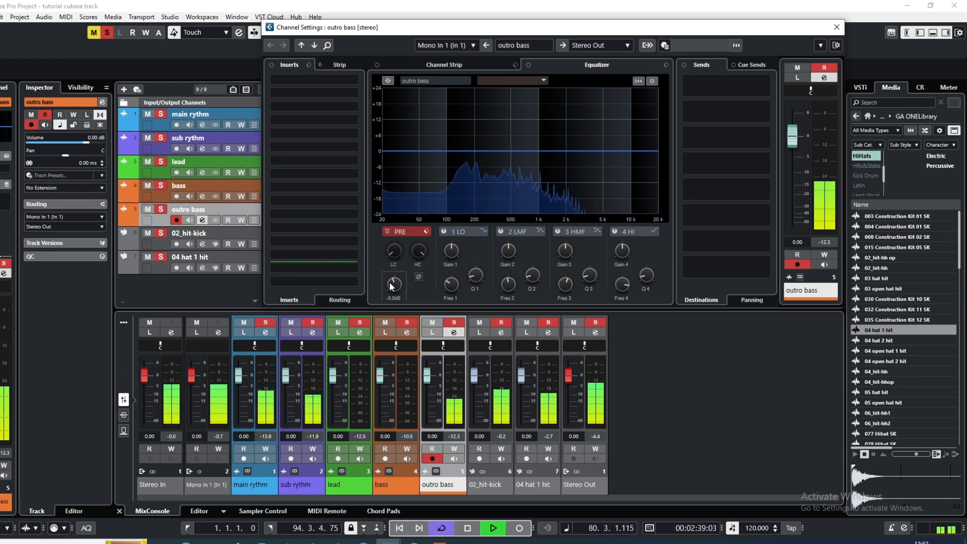
left_click(832, 31)
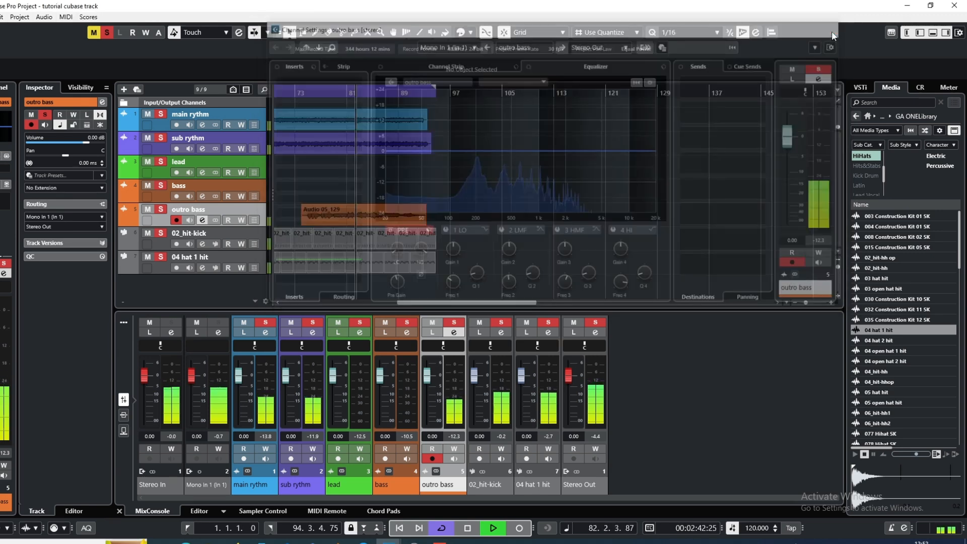
Clear the solos on all tracks and replay the full mix from the start of the project
key("space")
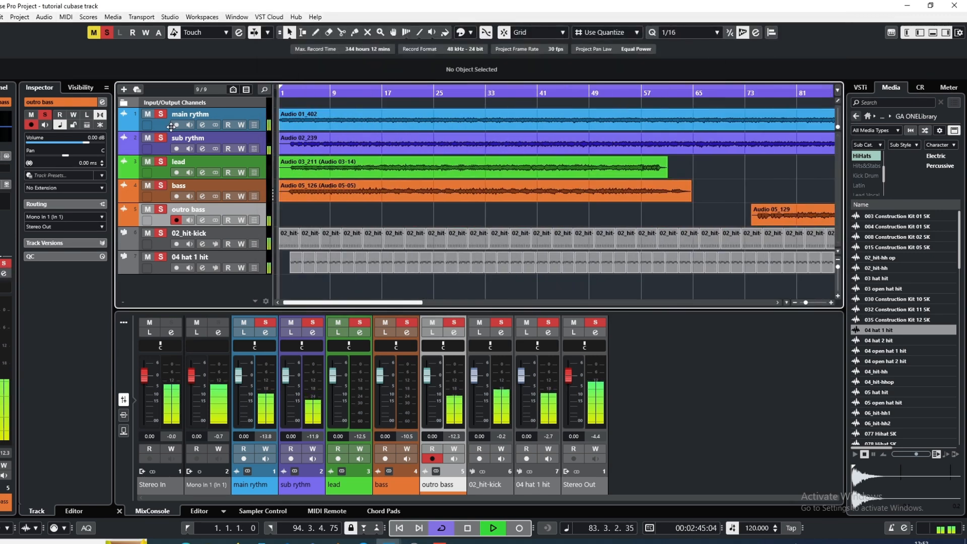
left_click(283, 95)
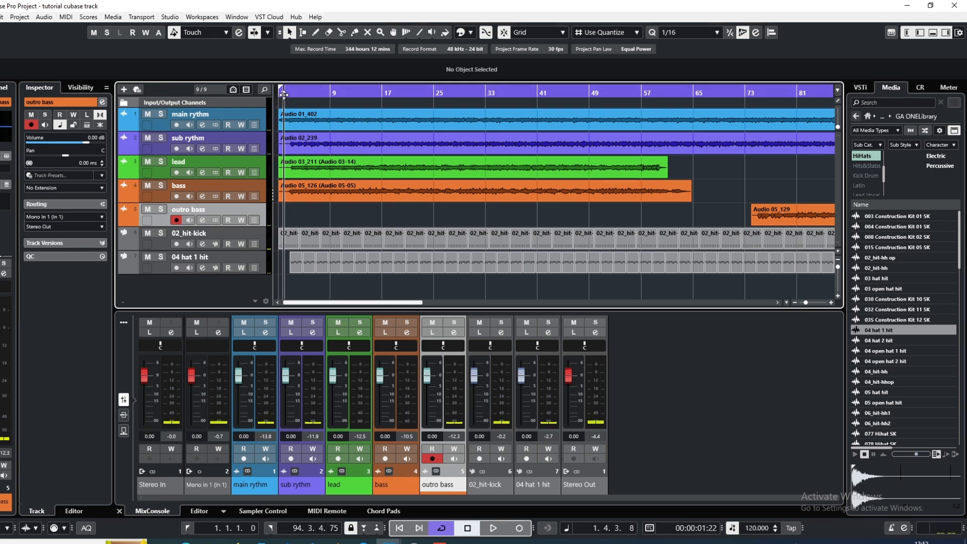
left_click(281, 95)
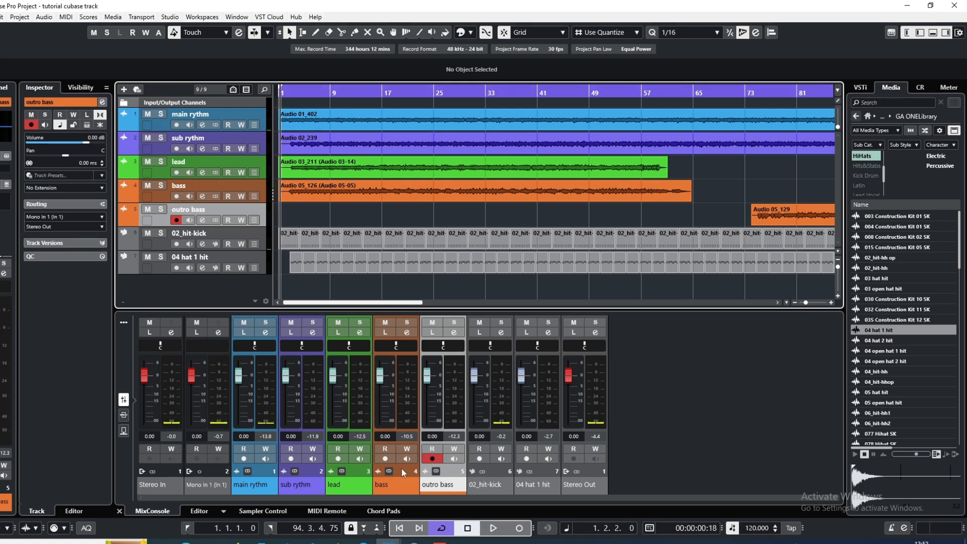
left_click(495, 531)
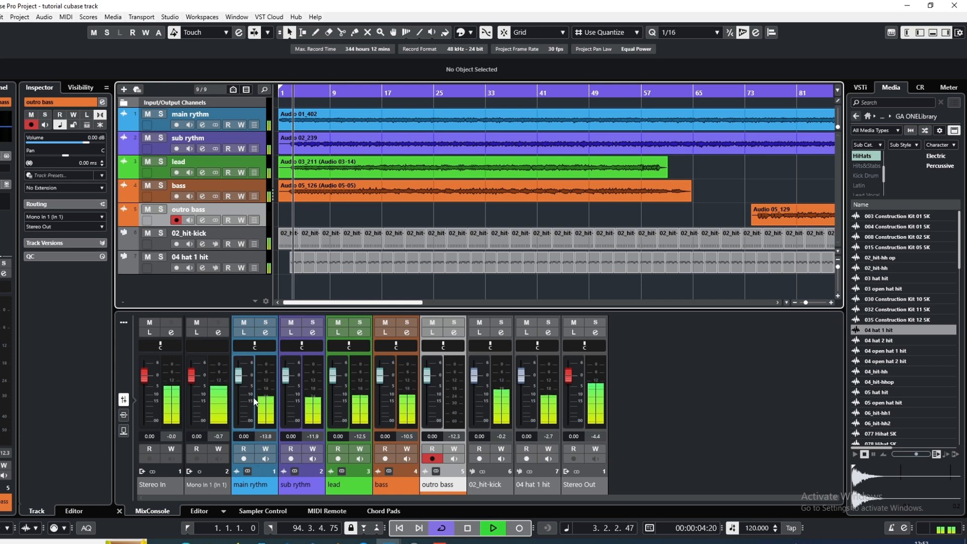
Pan the main rythm channel to L74 and the sub rythm channel to R74 while the mix plays
left_click(255, 347)
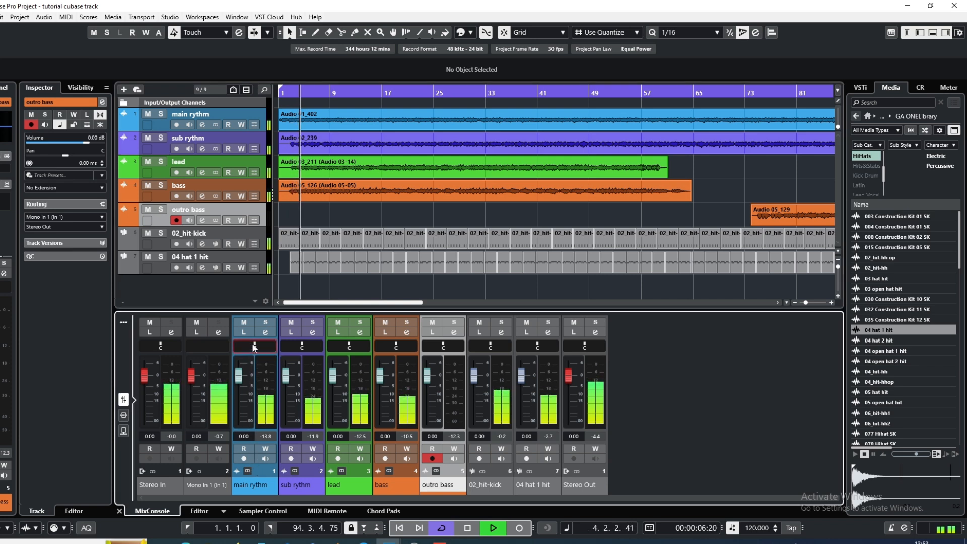
left_click_drag(254, 347, 217, 347)
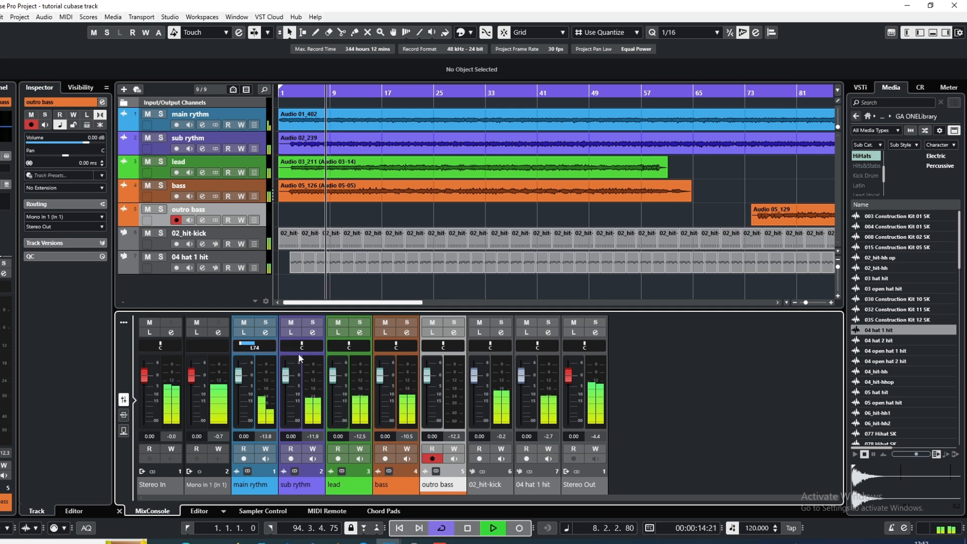
left_click_drag(303, 346, 323, 347)
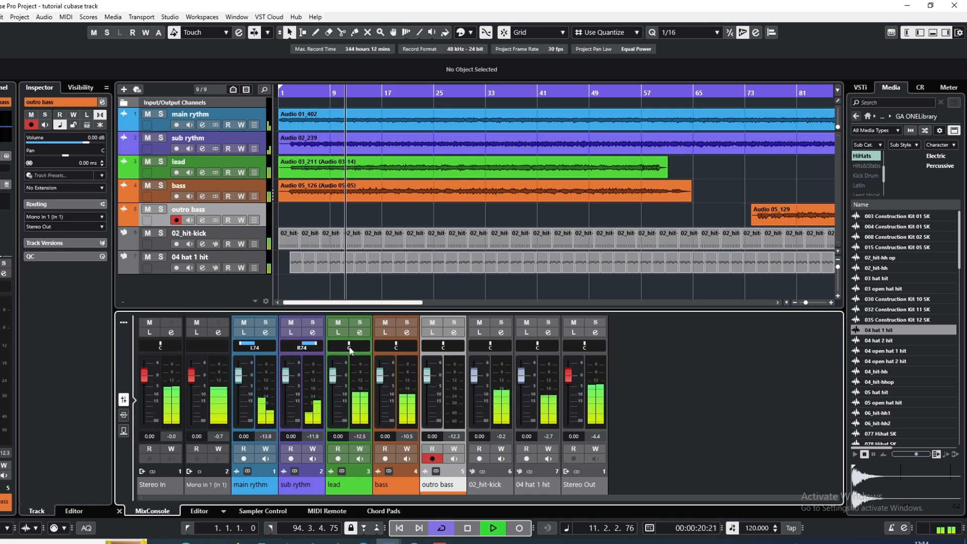
Pan the lead channel to L31 and the 04 hat 1 hit channel to R31, and stop playback
left_click_drag(351, 351, 342, 352)
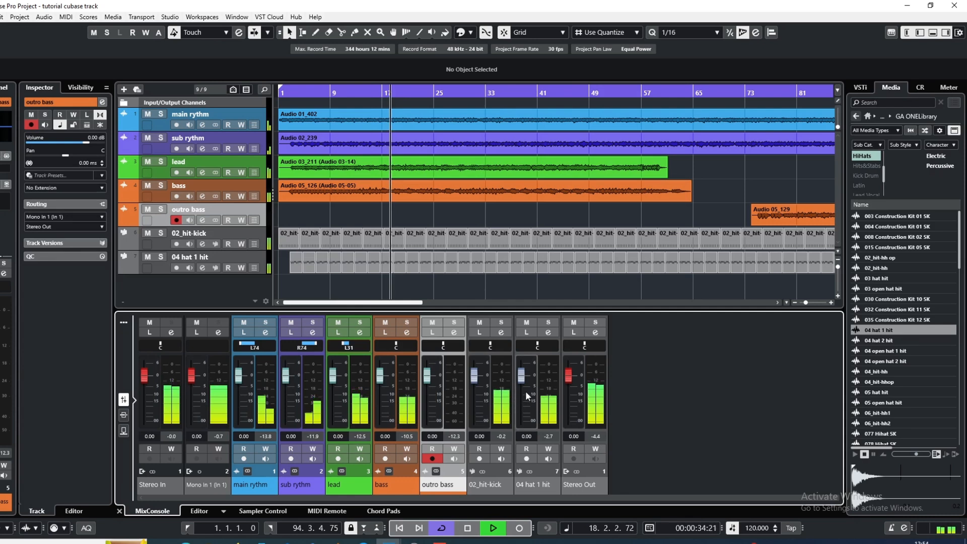
left_click_drag(538, 349, 542, 348)
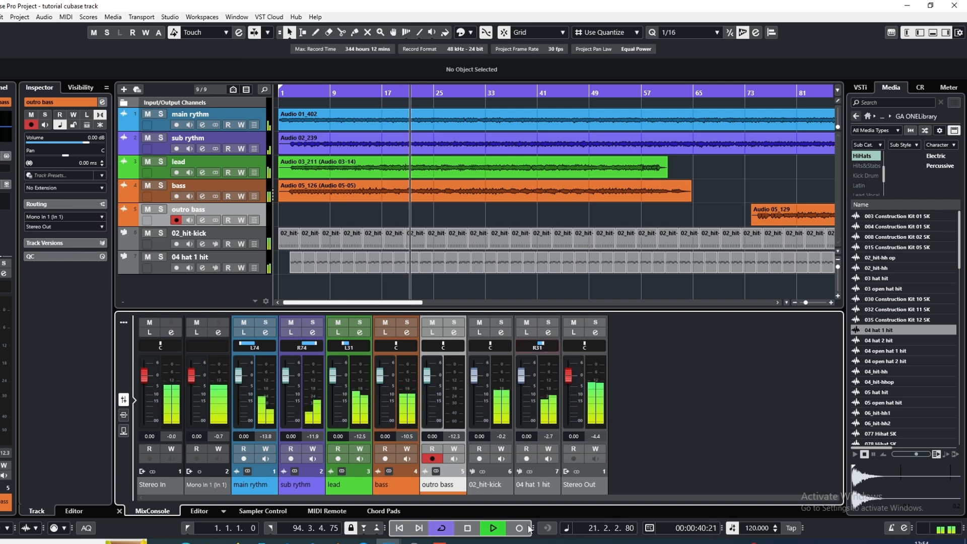
left_click(469, 528)
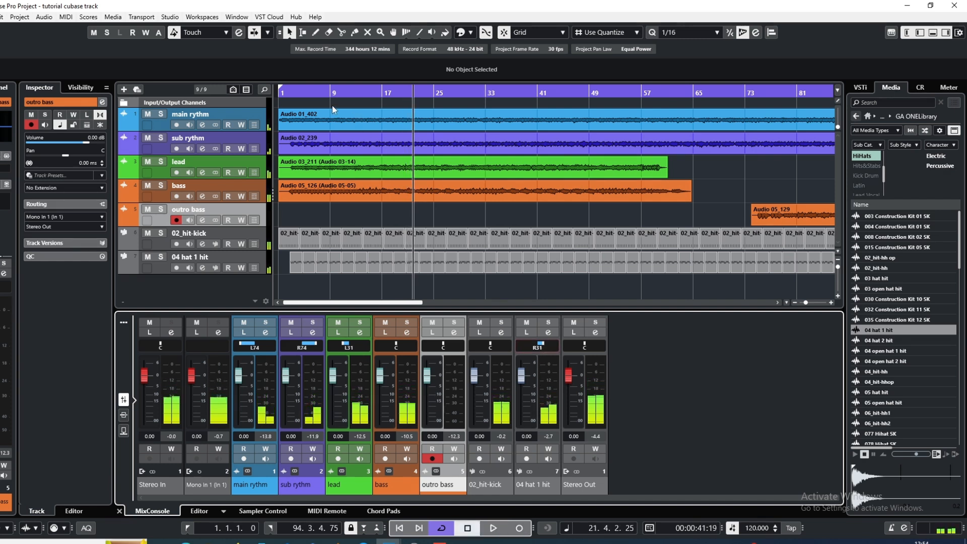
Place the playhead near bar 3 and change the outro bass track's channel configuration to mono
left_click(298, 94)
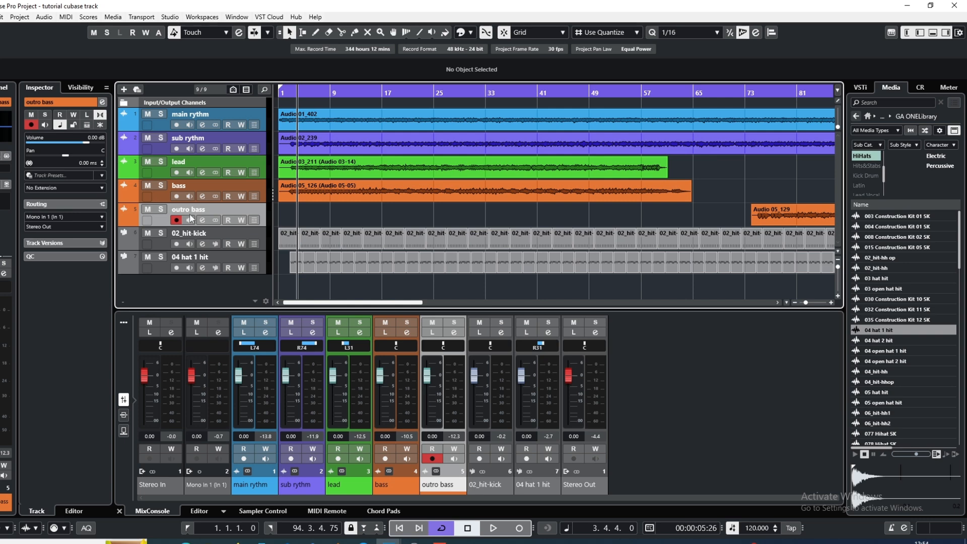
left_click(212, 220)
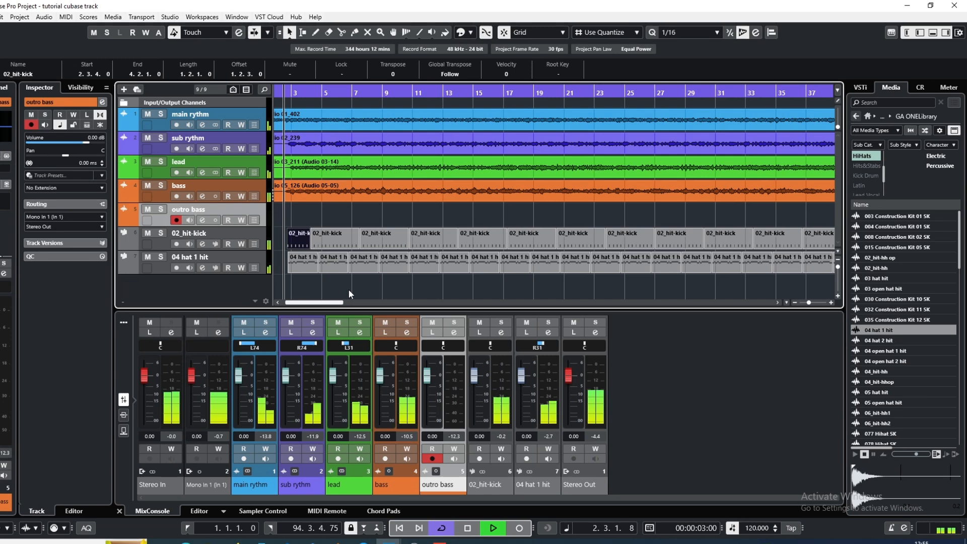
left_click(349, 290)
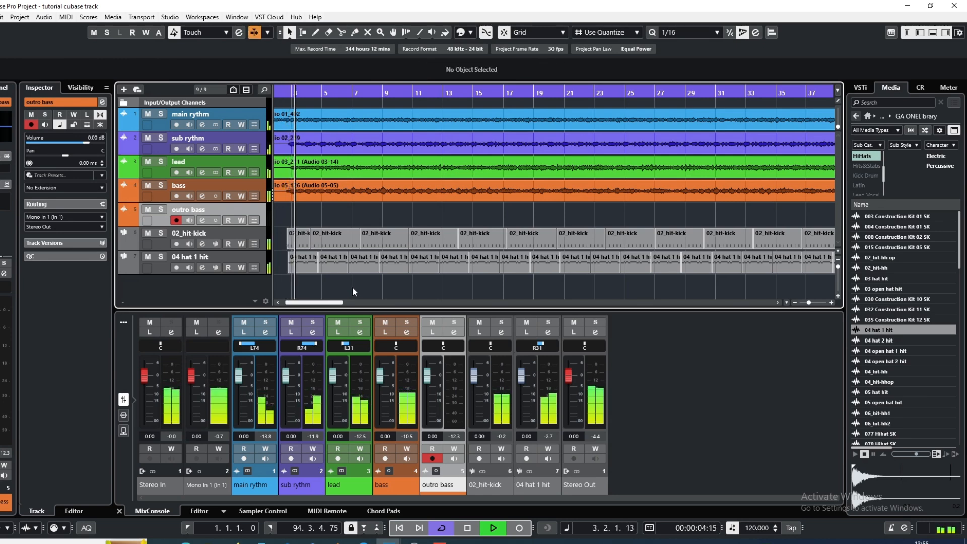
Solo the main rythm track during playback and set the low cut in its channel settings to 191.7 Hz
scroll(352, 286, "down", 1)
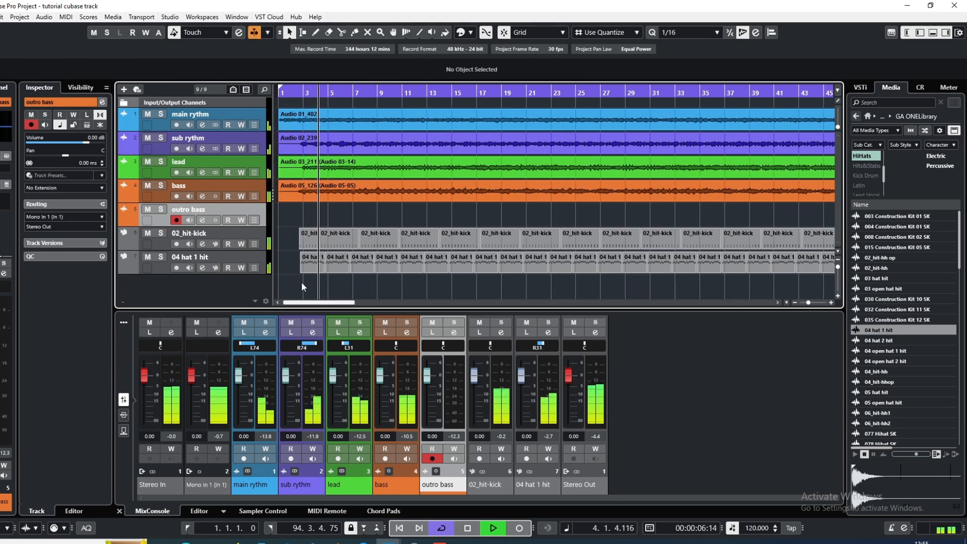
scroll(301, 282, "down", 3)
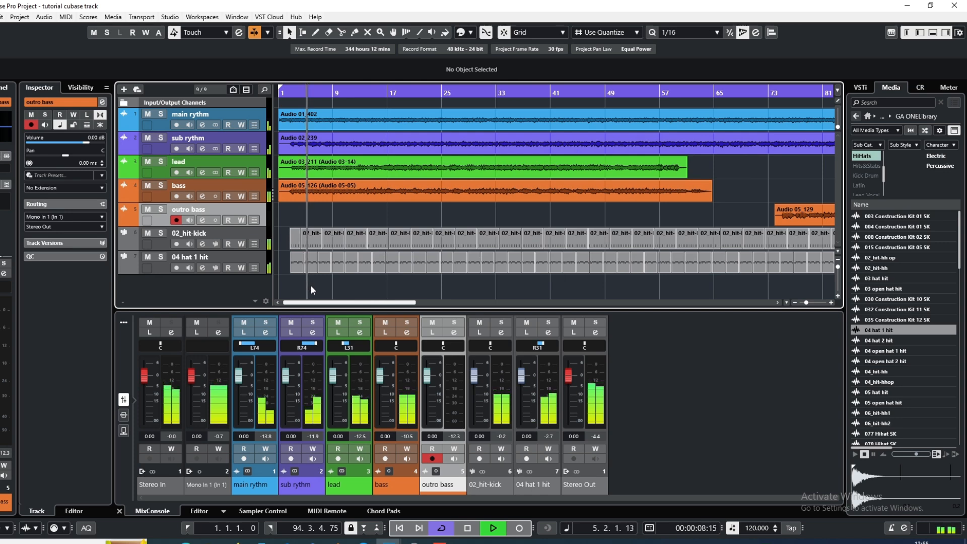
scroll(310, 285, "down", 1)
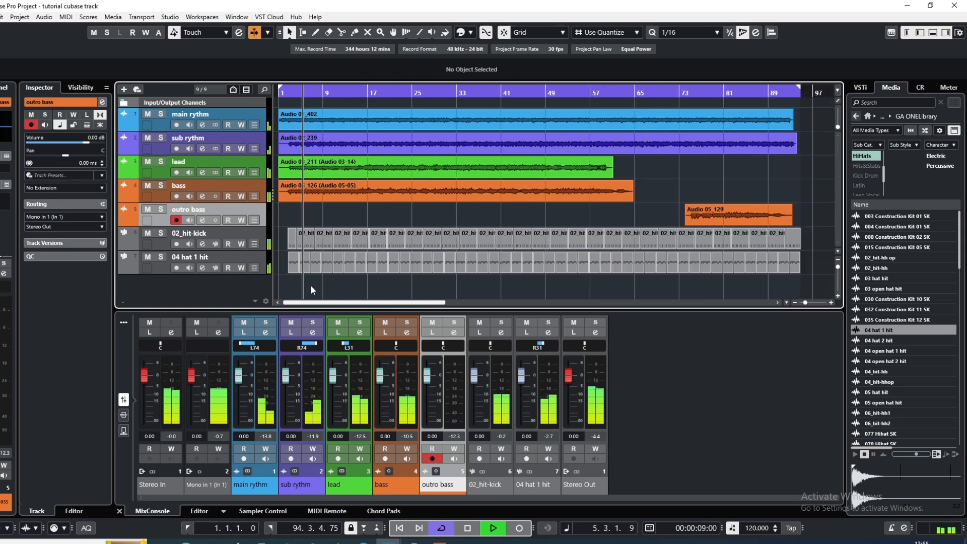
left_click(161, 115)
left_click(202, 125)
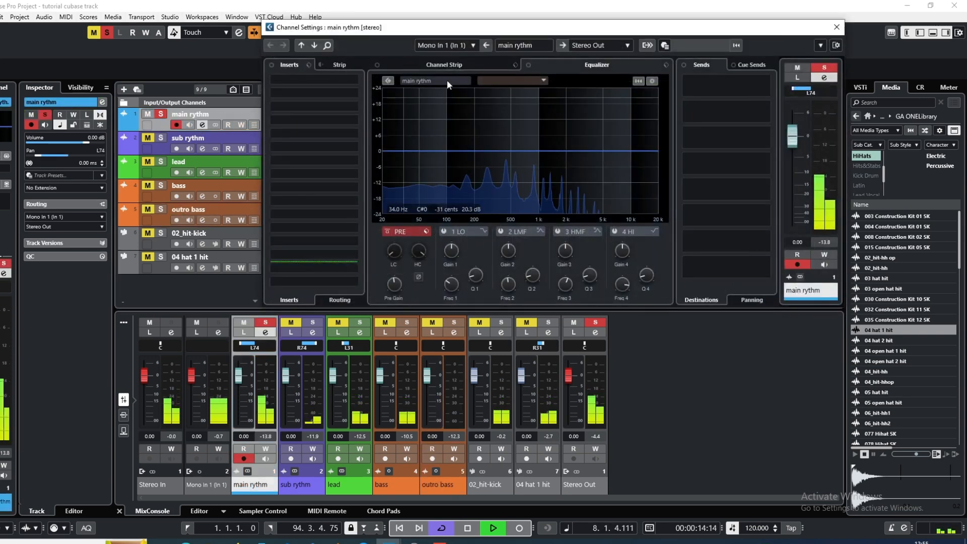
left_click_drag(552, 30, 512, 38)
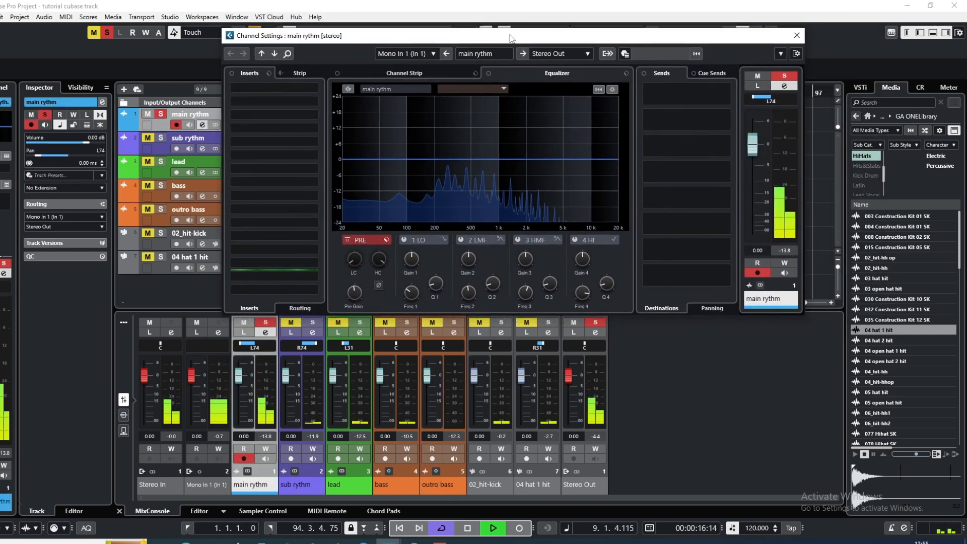
left_click(343, 250)
left_click_drag(349, 252, 352, 232)
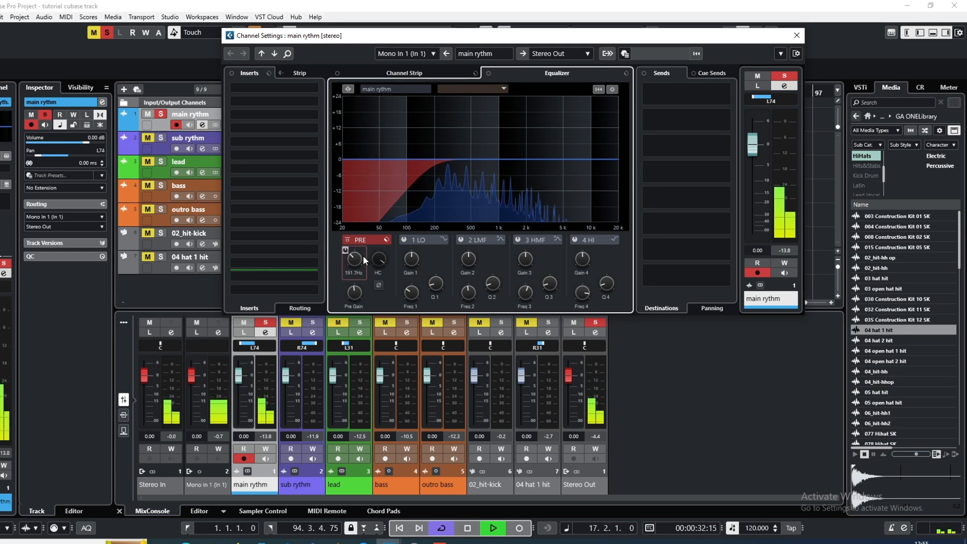
Load FabFilter Pro-Q 3 in the first insert slot of the main rythm channel and resume playback
left_click(261, 93)
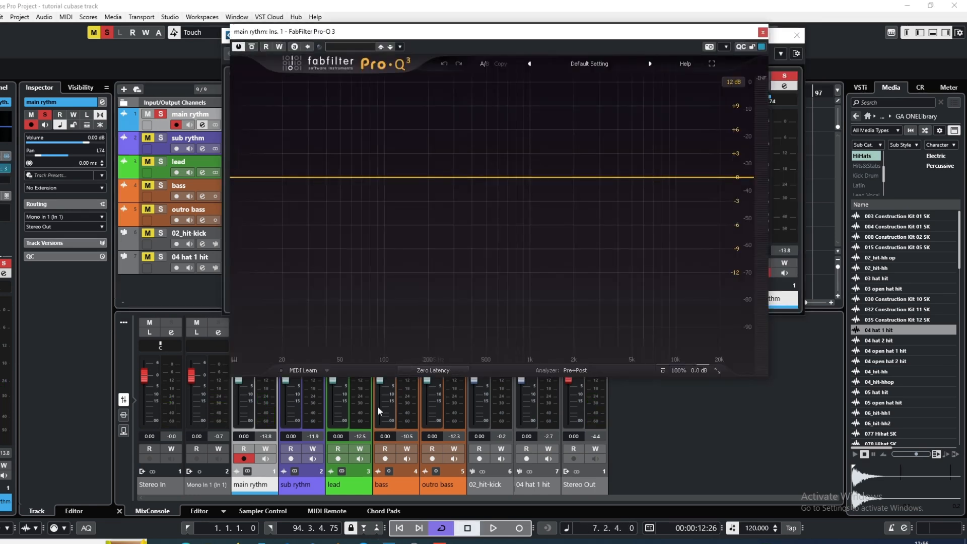
left_click(497, 529)
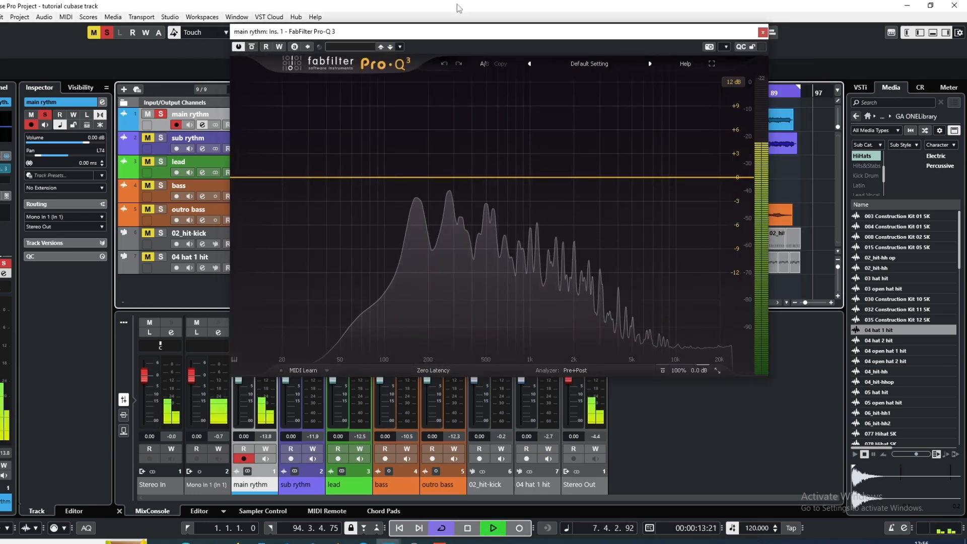
left_click_drag(483, 38, 502, 41)
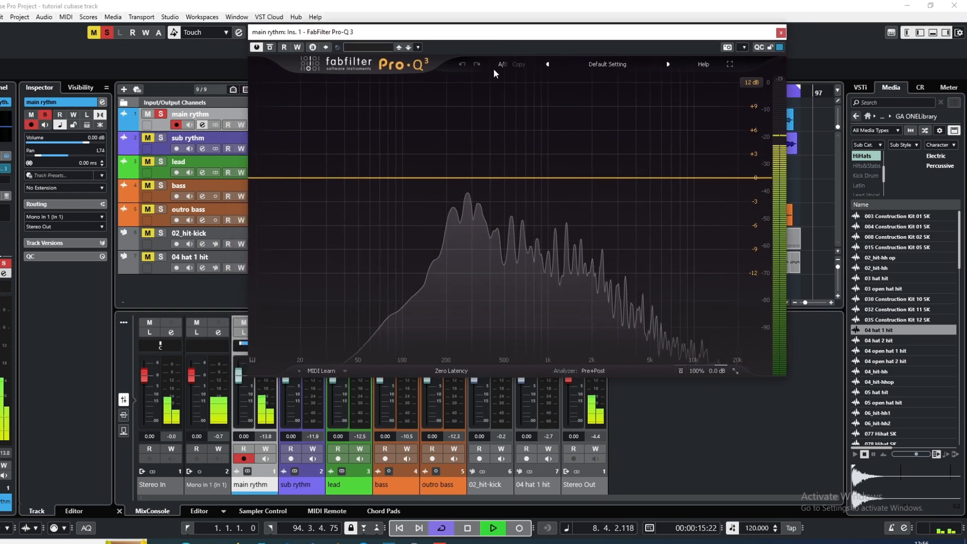
In Pro-Q 3, add an 18 dB/oct low cut slightly above 100 Hz and a 12 dB/oct high cut at about 12 kHz
left_click(293, 179)
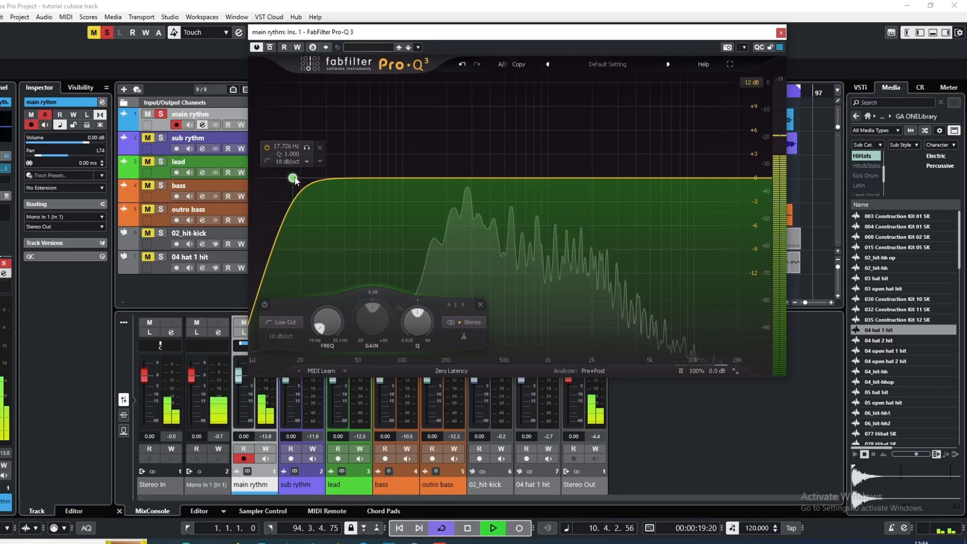
left_click_drag(294, 179, 415, 180)
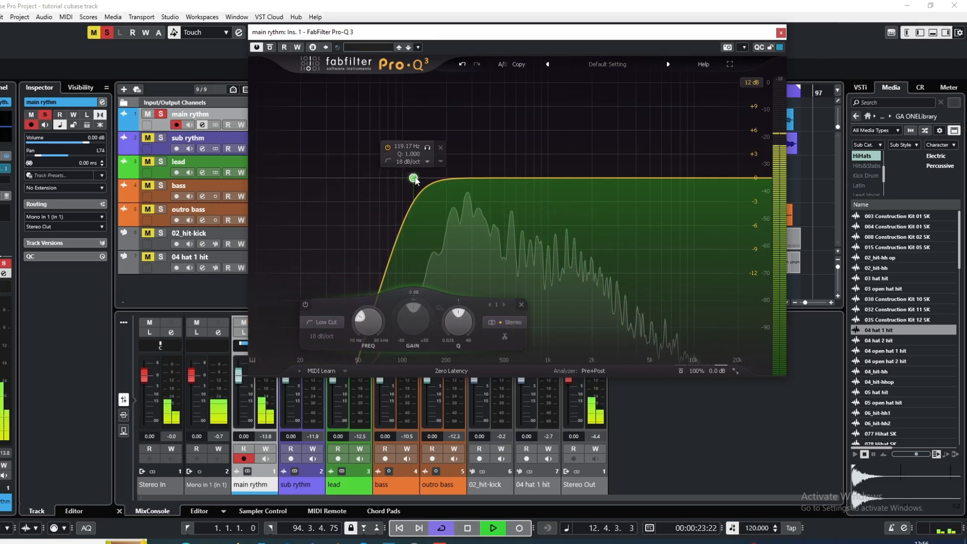
left_click(742, 180)
left_click_drag(740, 180, 710, 176)
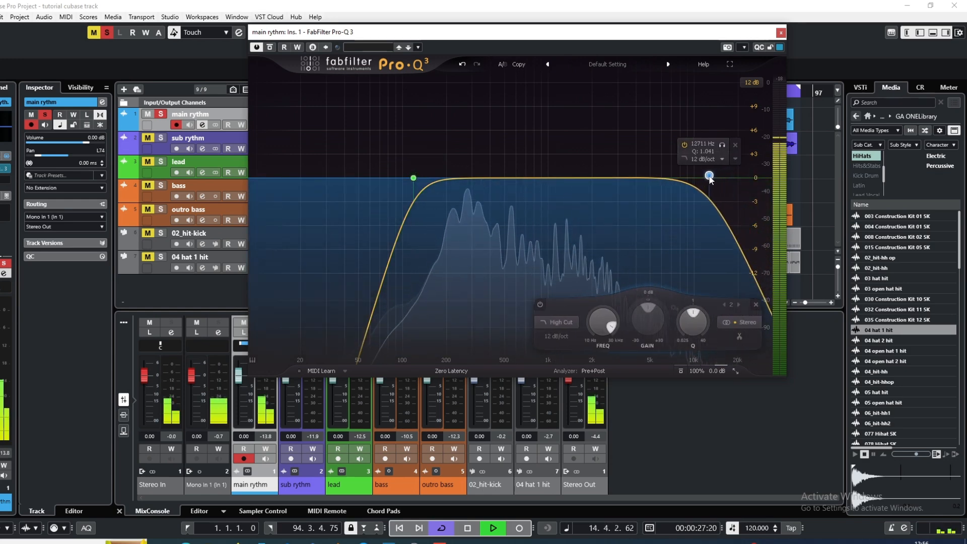
left_click(718, 145)
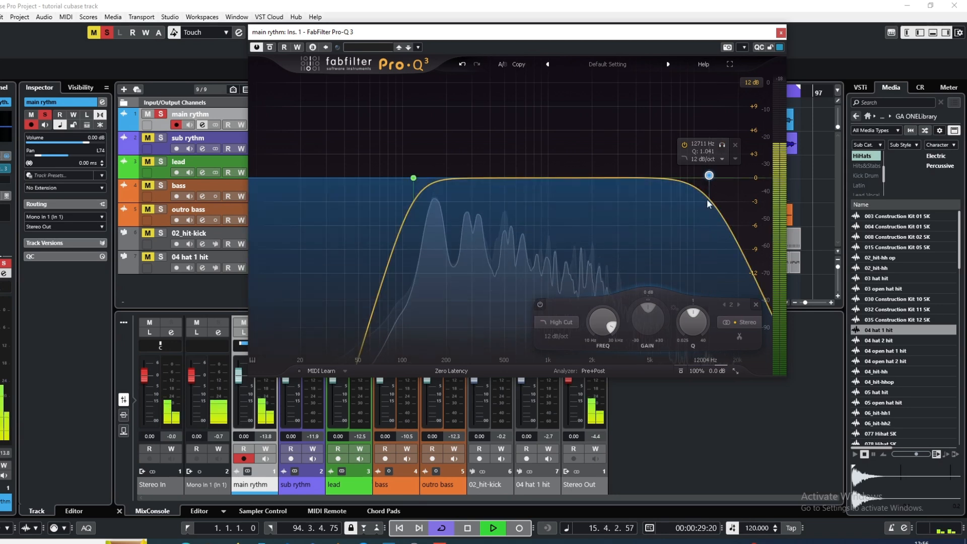
left_click_drag(710, 179, 706, 179)
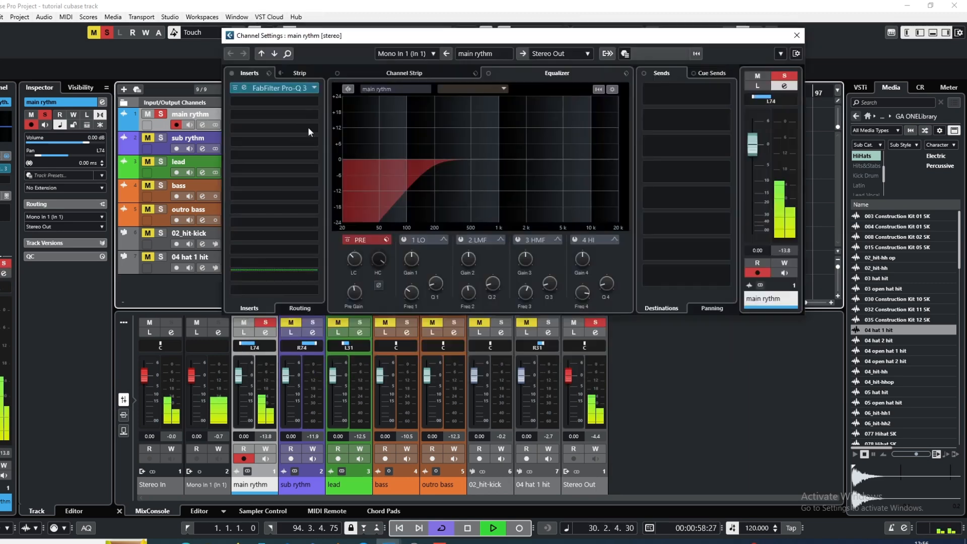
Load FabFilter Pro-C 2 in the second insert slot of the main rythm channel
left_click(287, 101)
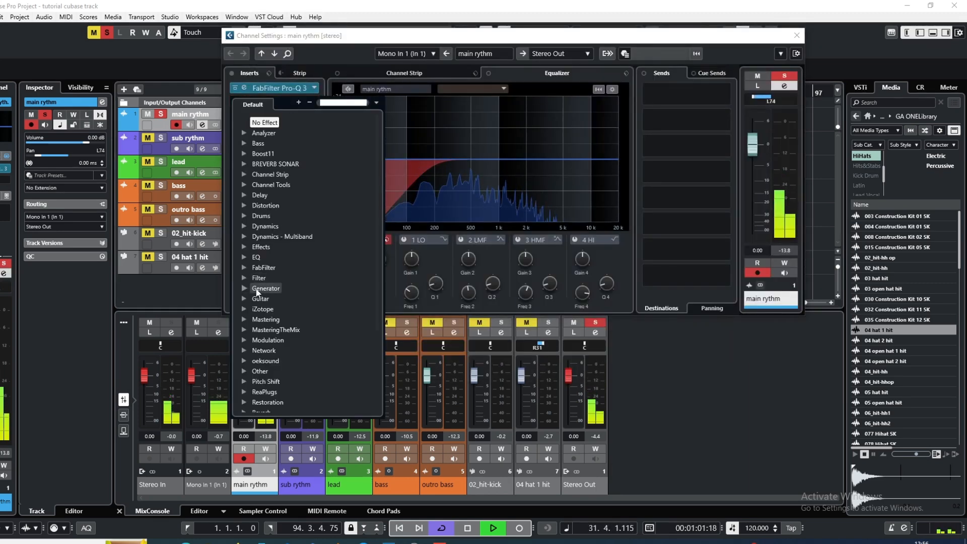
left_click(265, 272)
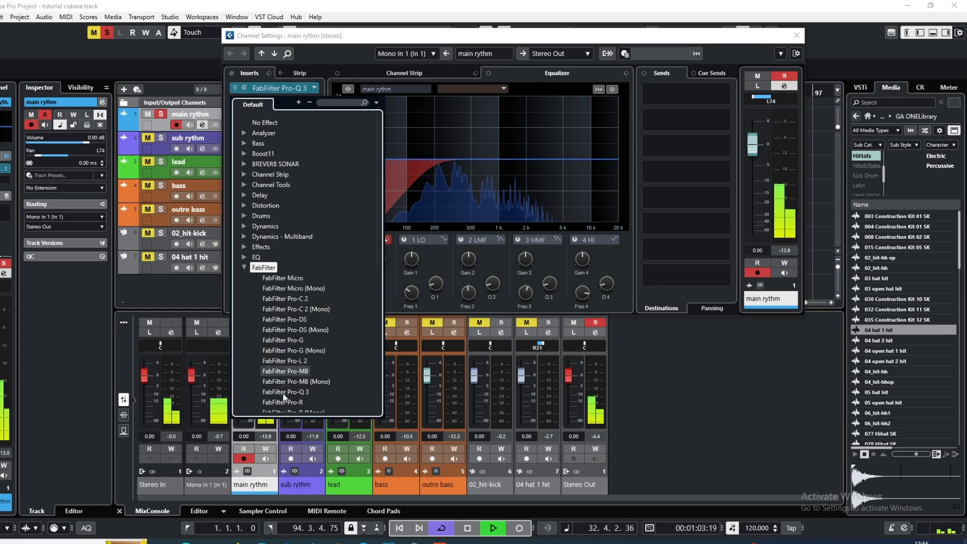
left_click(292, 303)
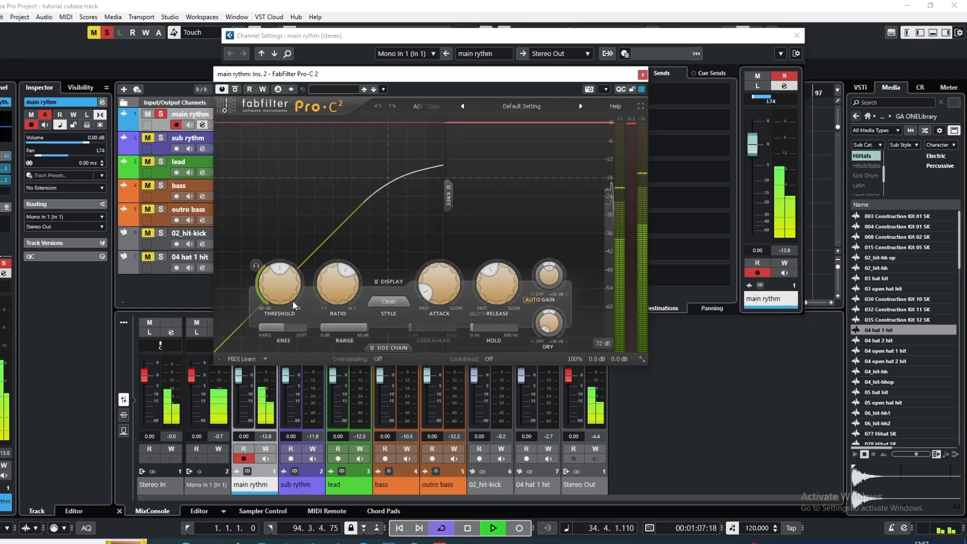
In Pro-C 2, turn off auto gain, shorten the release, and lower the ratio and threshold
left_click(534, 300)
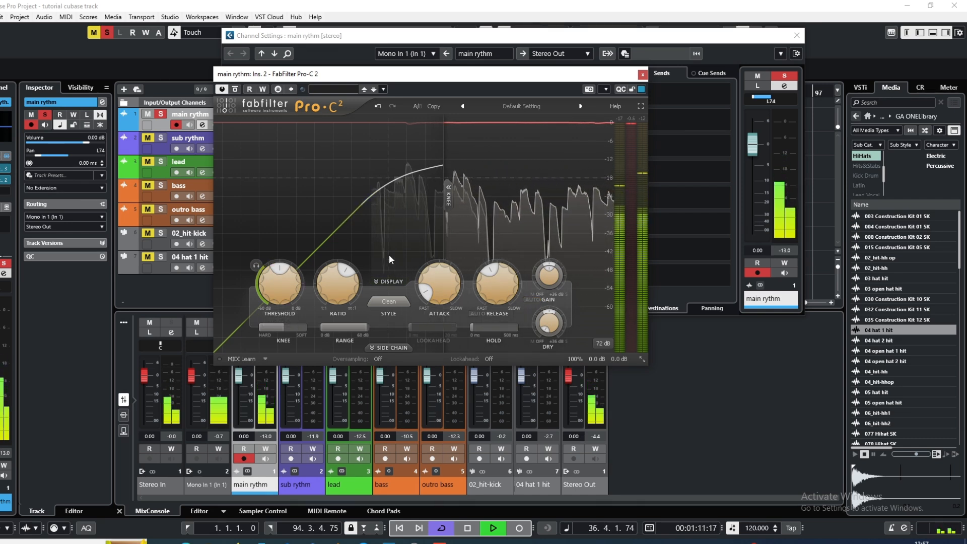
left_click_drag(492, 280, 480, 305)
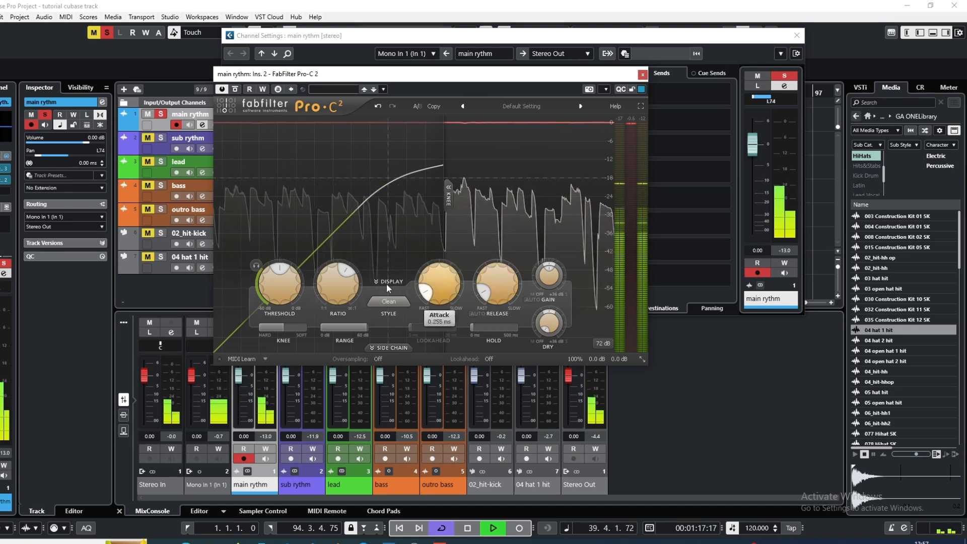
mouse_move(344, 276)
left_mouse_down()
mouse_move(329, 275)
mouse_move(331, 267)
left_mouse_up()
left_click_drag(267, 272, 262, 285)
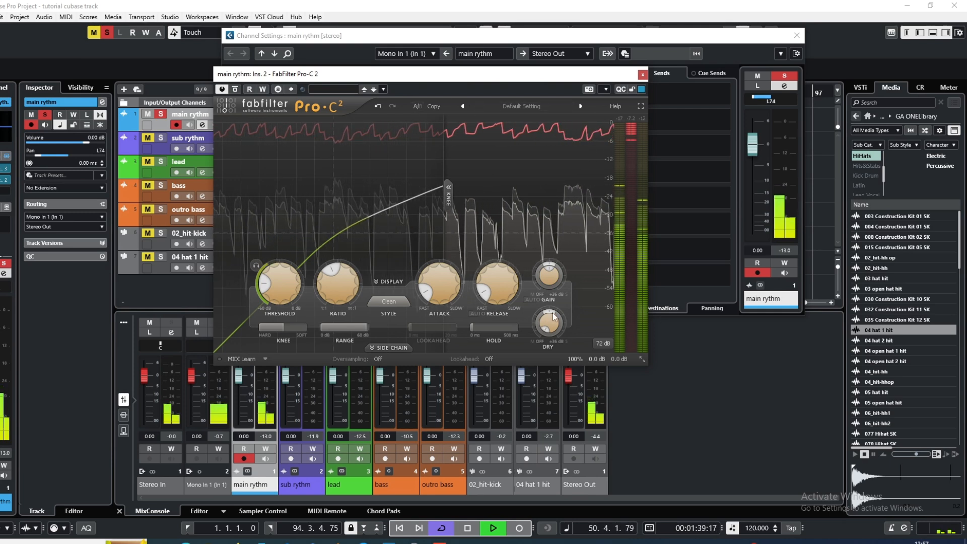
Raise the Pro-C 2 wet gain to about +6.5 dB to compensate for the compression
mouse_move(549, 319)
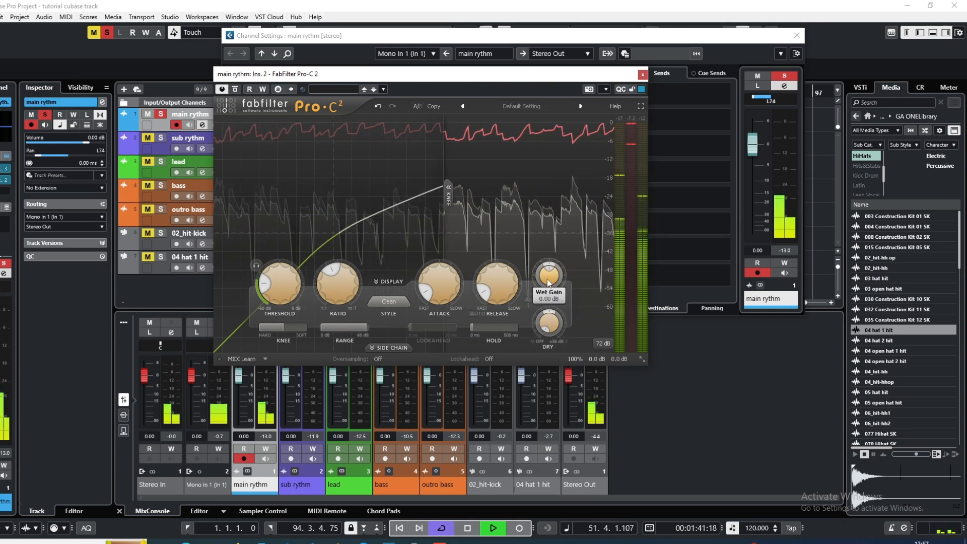
mouse_move(548, 283)
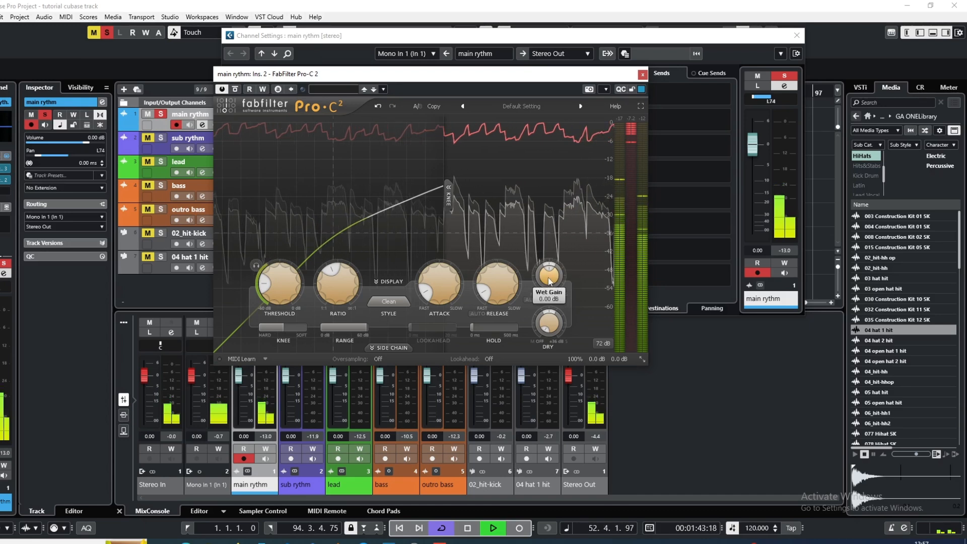
left_click_drag(549, 280, 554, 251)
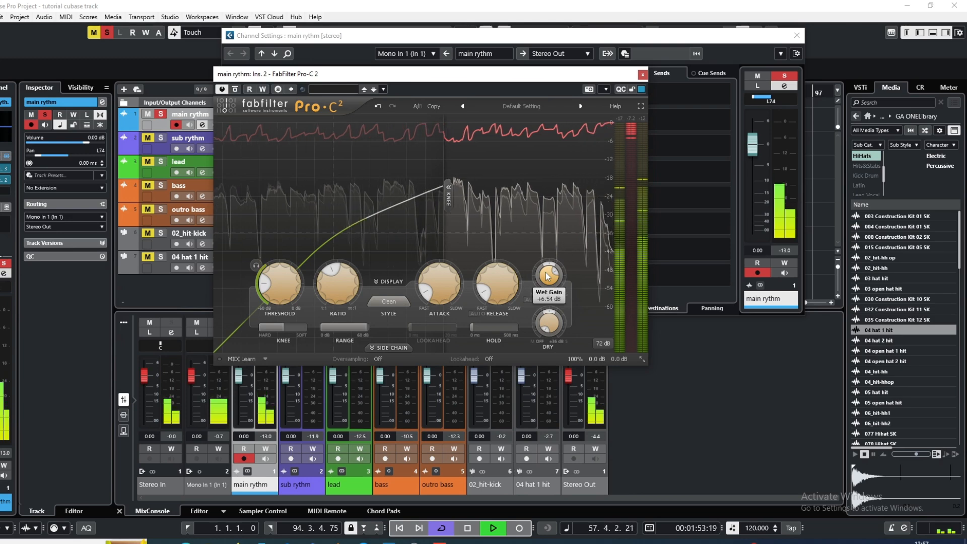
left_click_drag(548, 274, 549, 277)
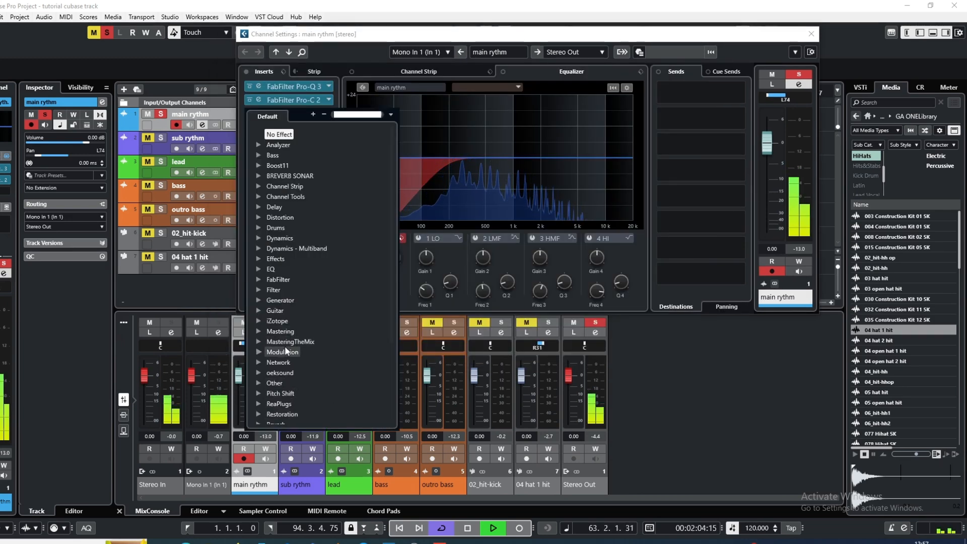
Load Slate Digital's Murda Melodies in the third insert slot of the main rythm channel
scroll(285, 351, "down", 3)
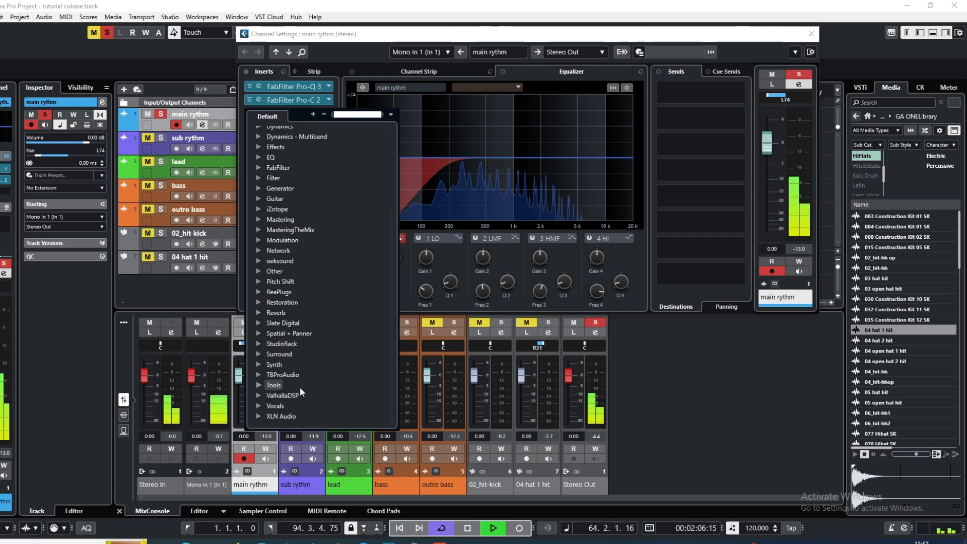
left_click(282, 323)
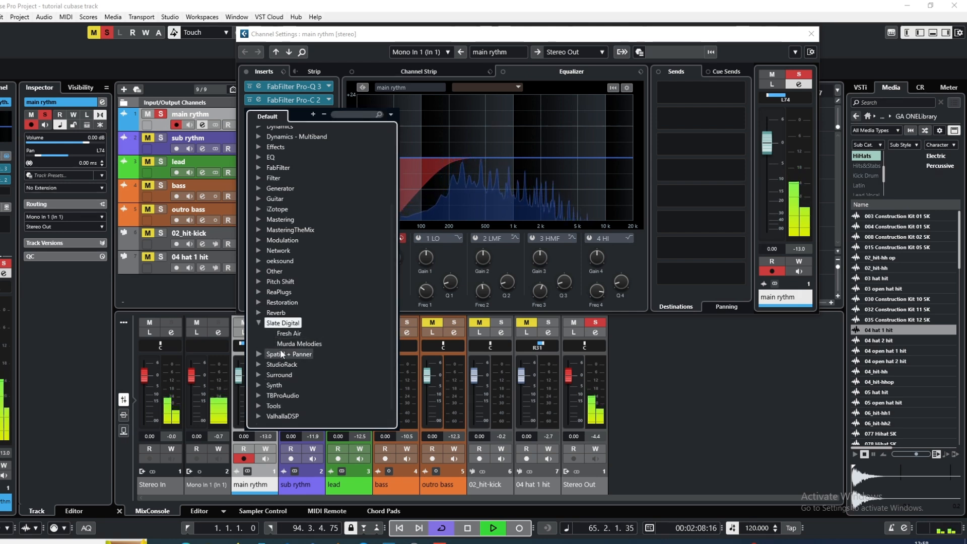
left_click(290, 345)
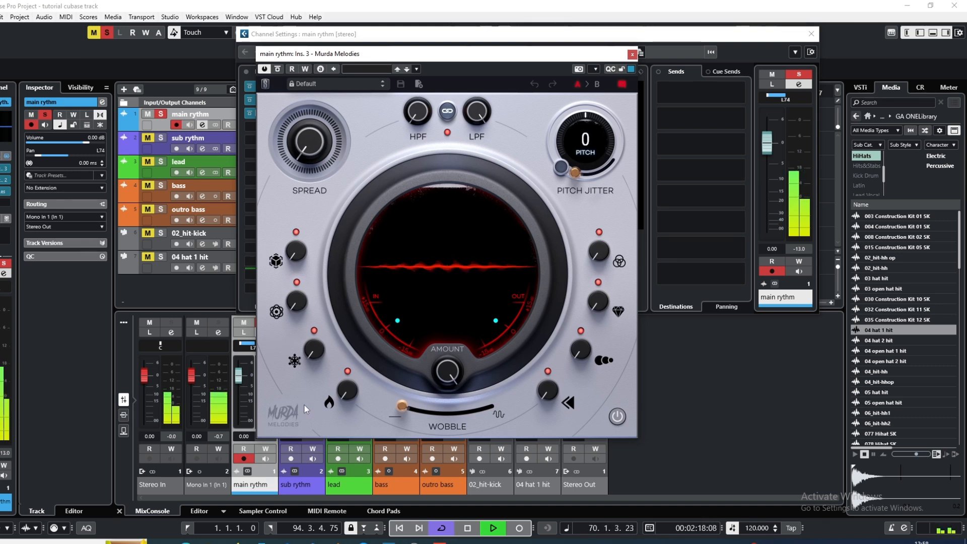
Restart playback and, in Murda Melodies, set Wobble to 23% and add a little Heat saturation
left_click(466, 528)
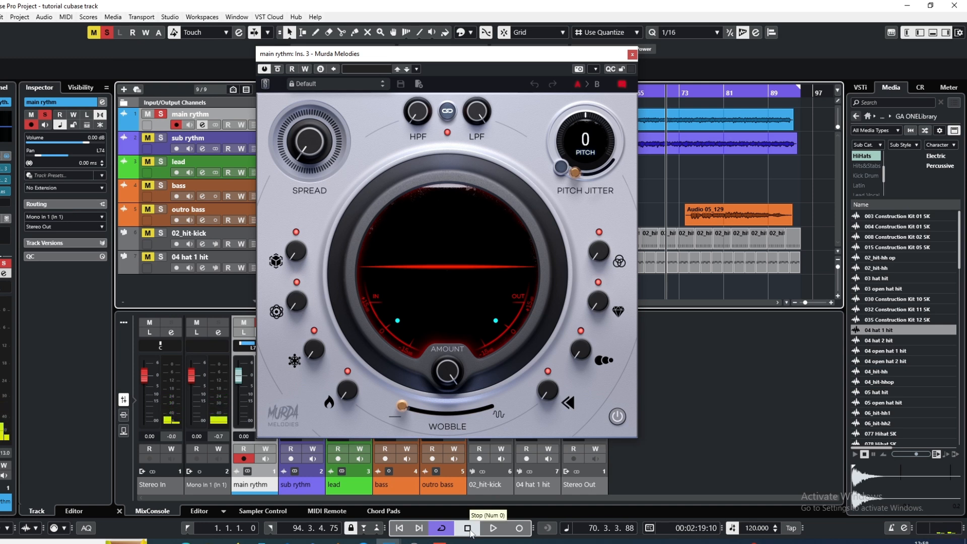
left_click(493, 529)
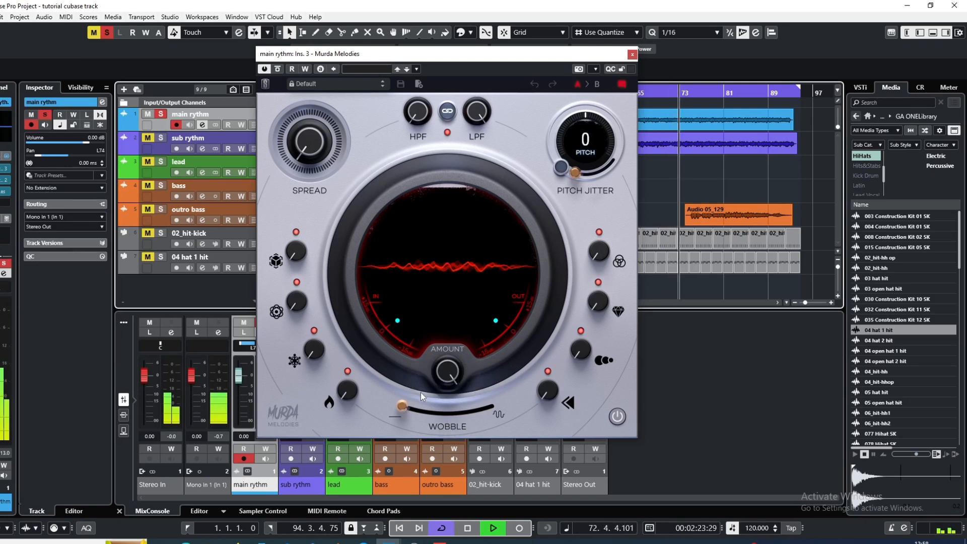
left_click_drag(403, 405, 424, 416)
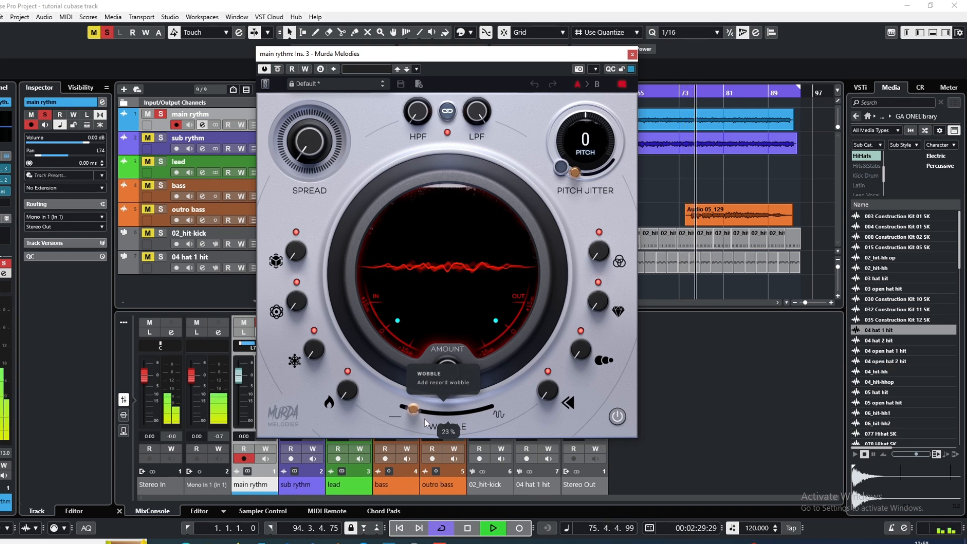
mouse_move(345, 395)
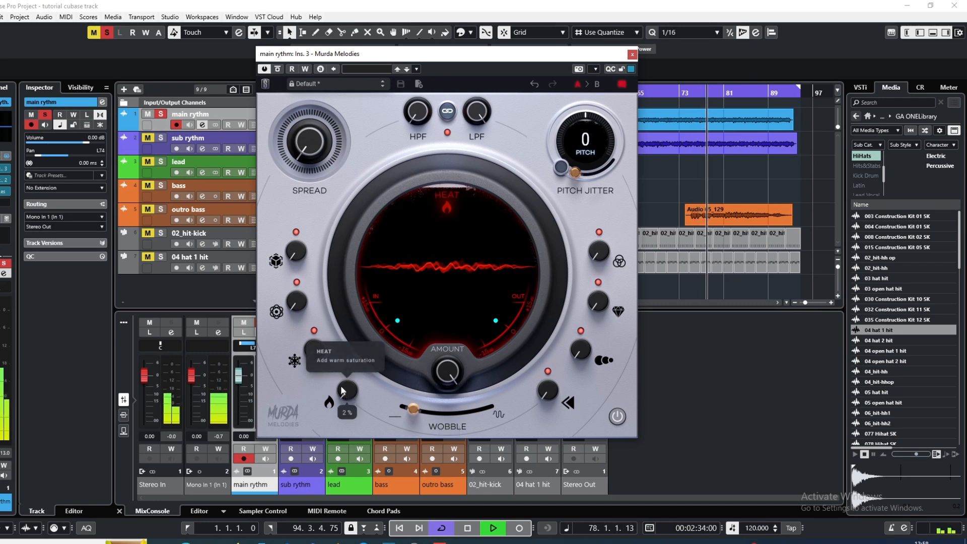
left_click_drag(340, 386, 342, 379)
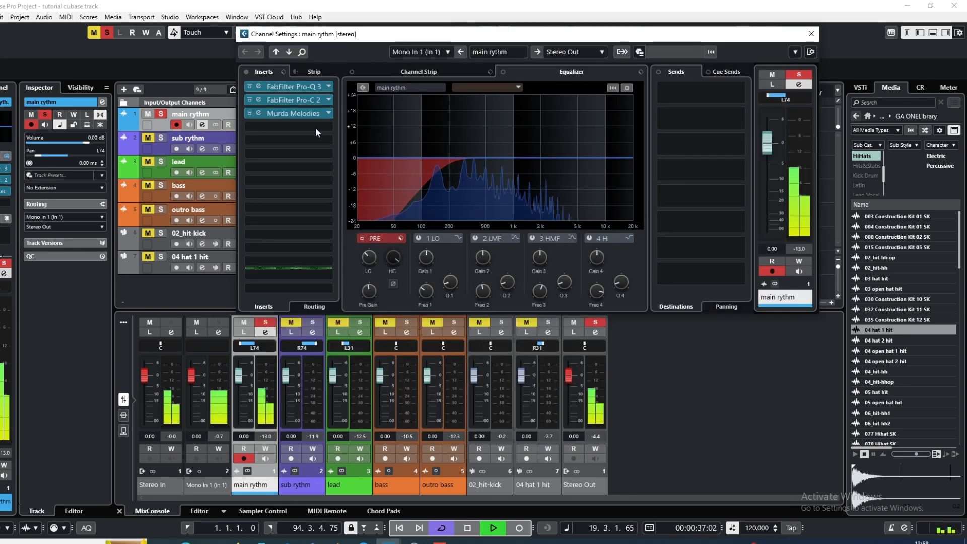
Add a mono FX channel with REVelation to the main rythm track's first send, routed to Stereo Out
right_click(730, 86)
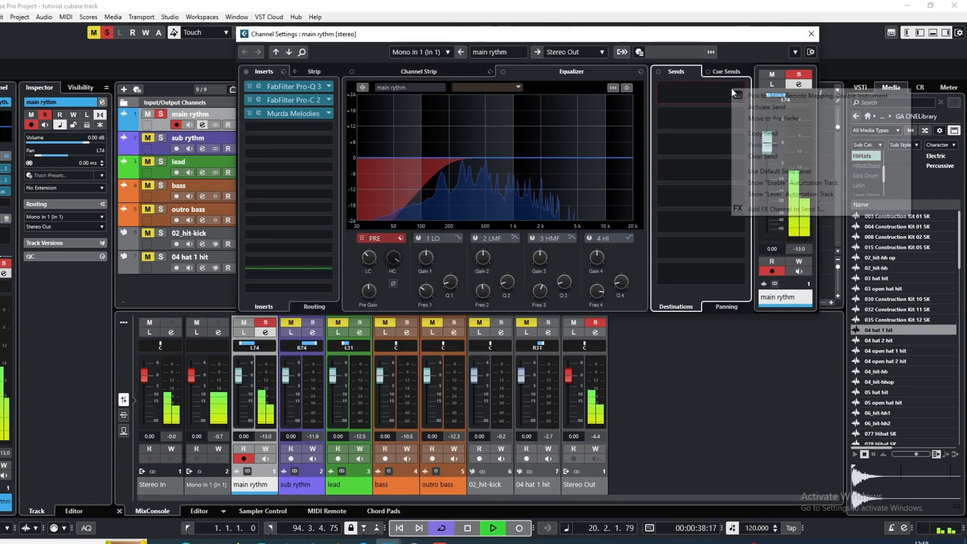
left_click(740, 208)
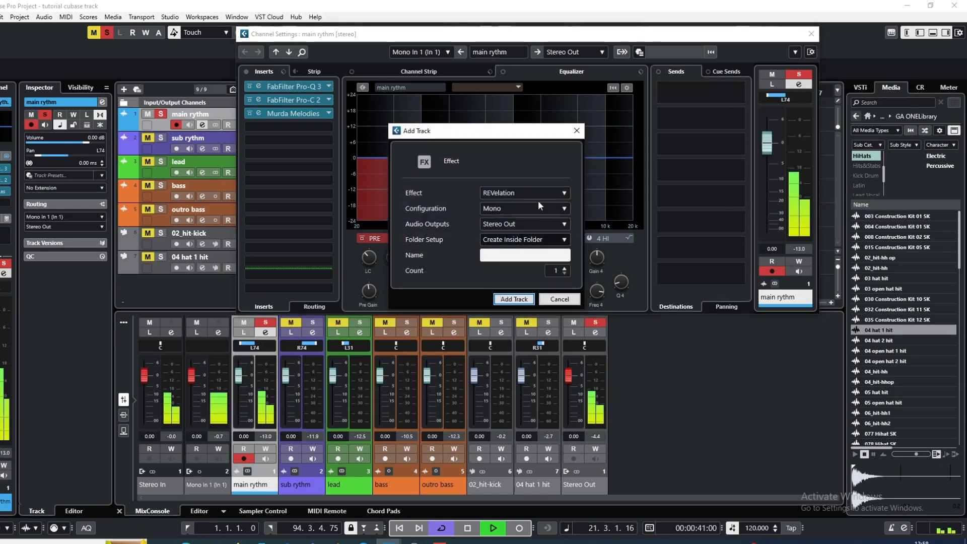
left_click(514, 299)
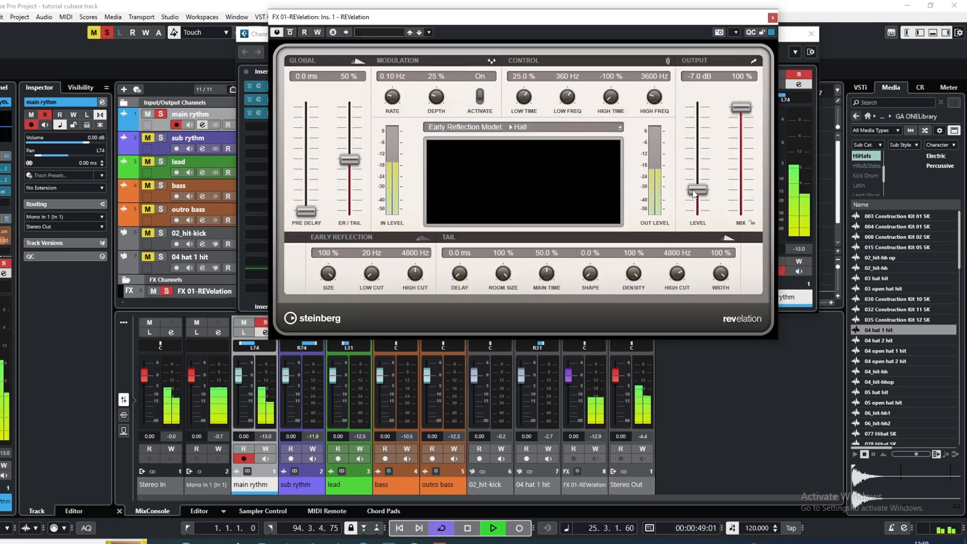
Set REVelation's output level to -10.6 dB and mix to 74%, and lower the main rythm's reverb send to -7.57 dB
left_click_drag(694, 194, 695, 198)
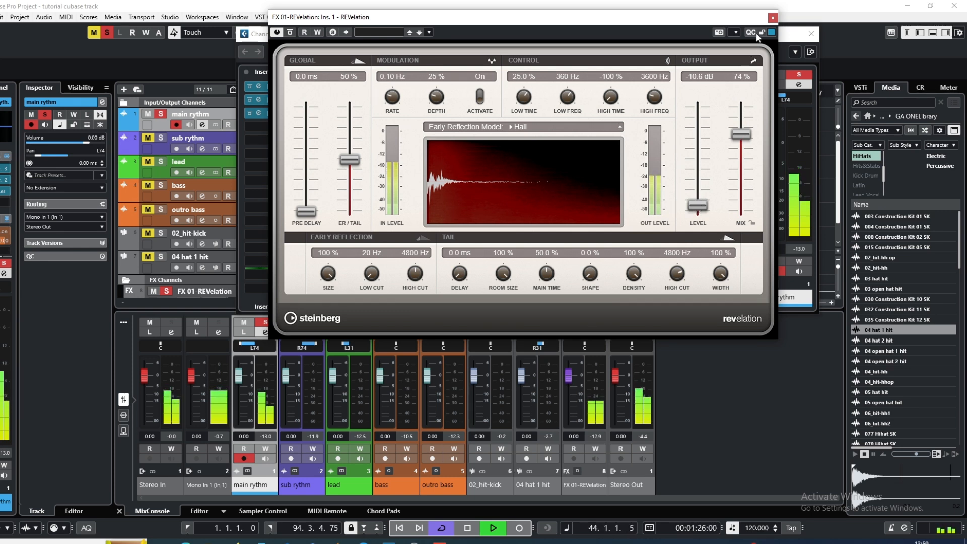
left_click(772, 19)
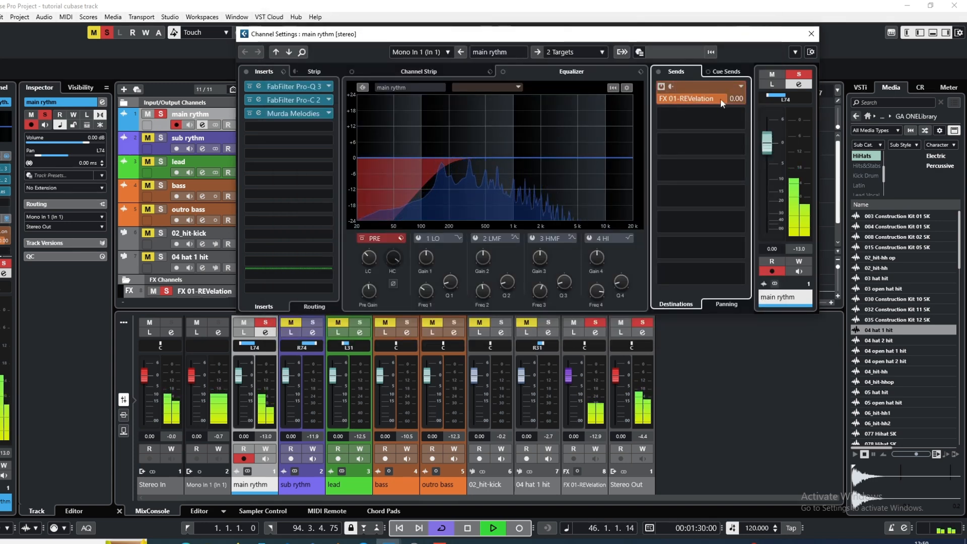
left_click_drag(701, 105, 688, 107)
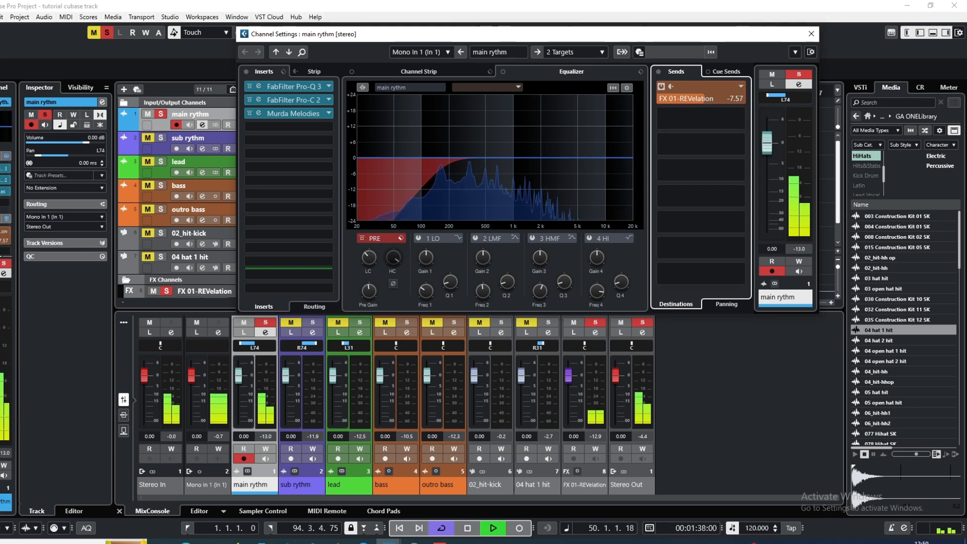
left_click(811, 34)
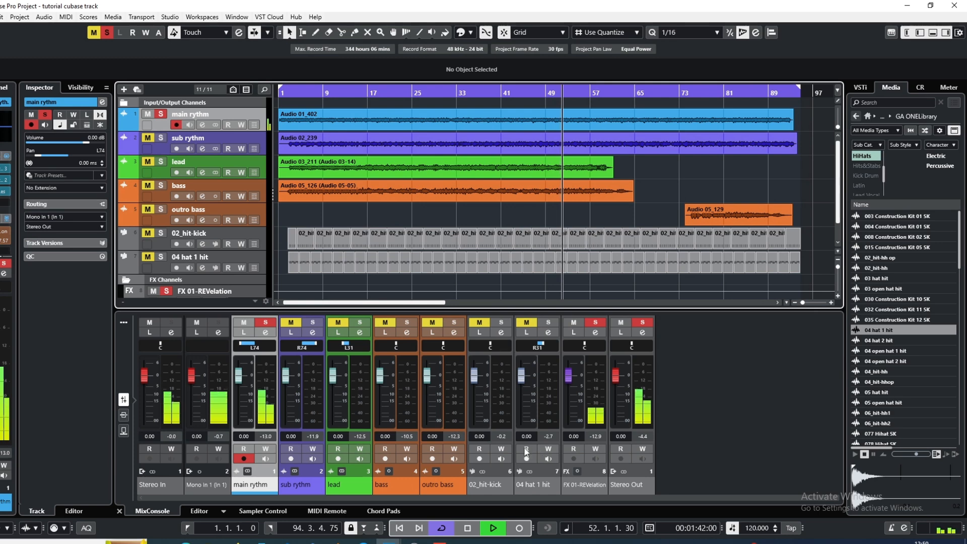
Raise the low cut in the FX 01-REVelation channel settings to filter its lows, and pan the channel to R23
left_click(596, 334)
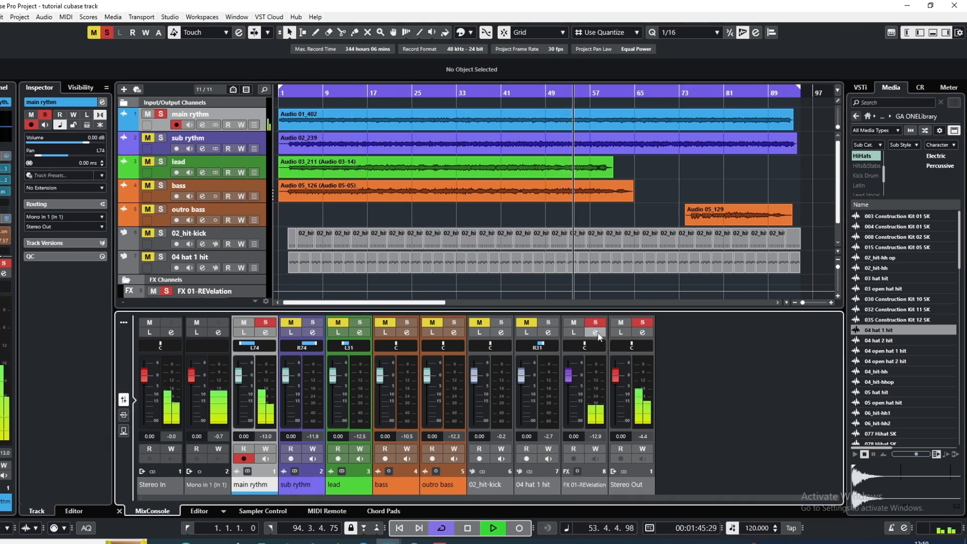
left_click_drag(366, 257, 368, 228)
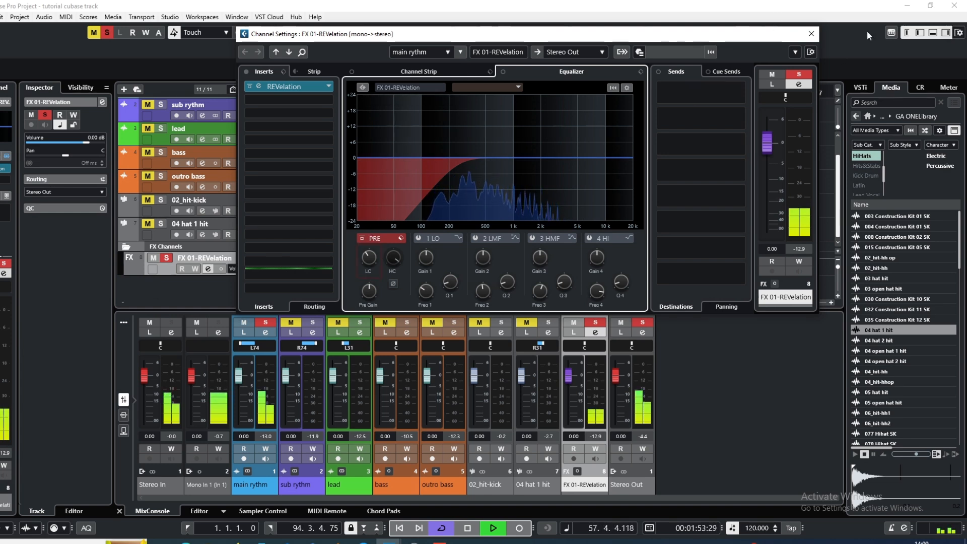
left_click(811, 34)
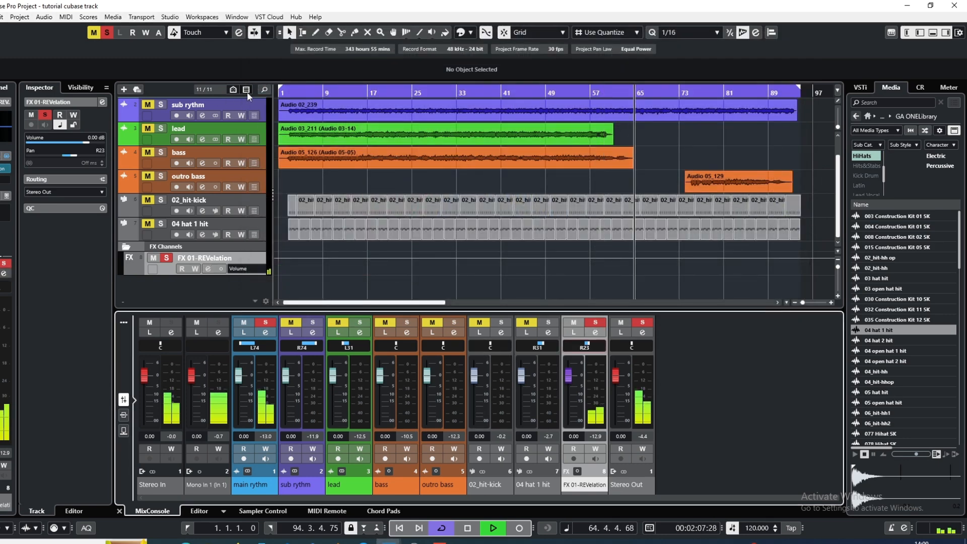
Deactivate all solos, audition the full mix from around bar 6, and stop playback
left_click(308, 92)
left_click(107, 33)
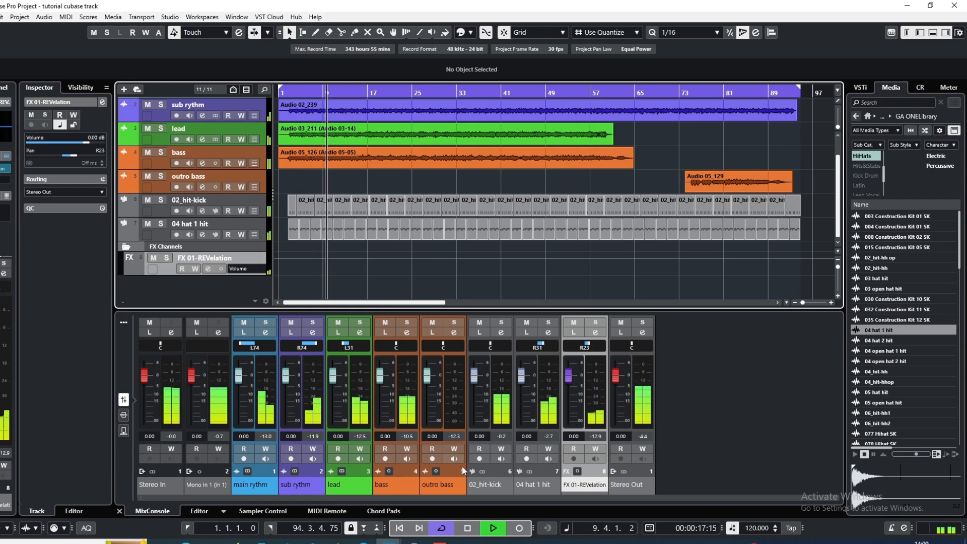
left_click(468, 528)
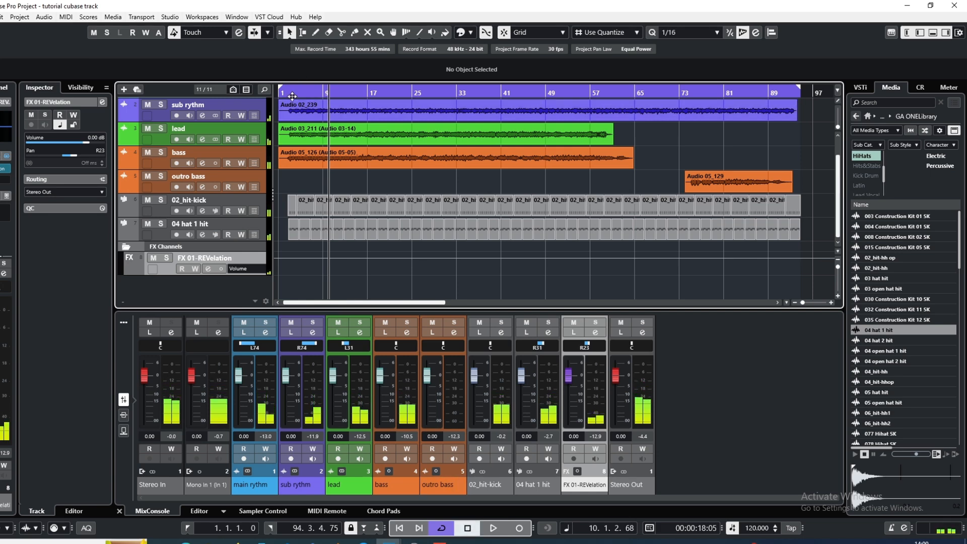
Place the playhead near bar 2 and solo the main rythm, sub rythm and 02_hit-kick tracks for playback
left_click_drag(292, 91, 284, 89)
double_click(177, 129)
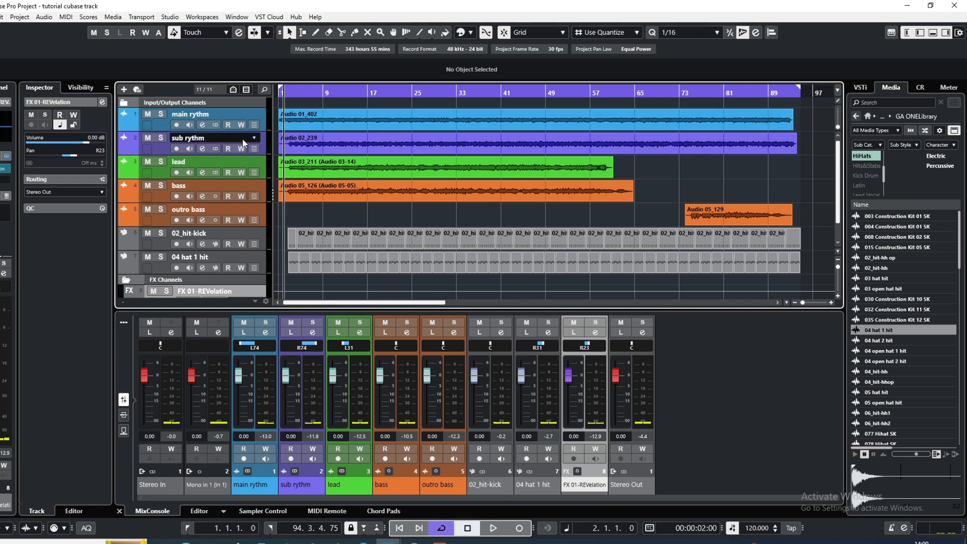
left_click(161, 114)
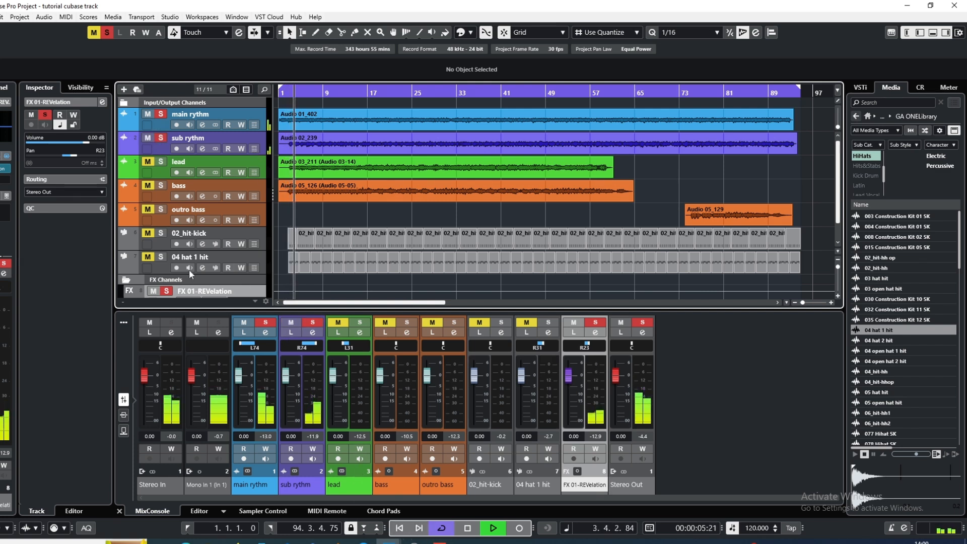
left_click(147, 235)
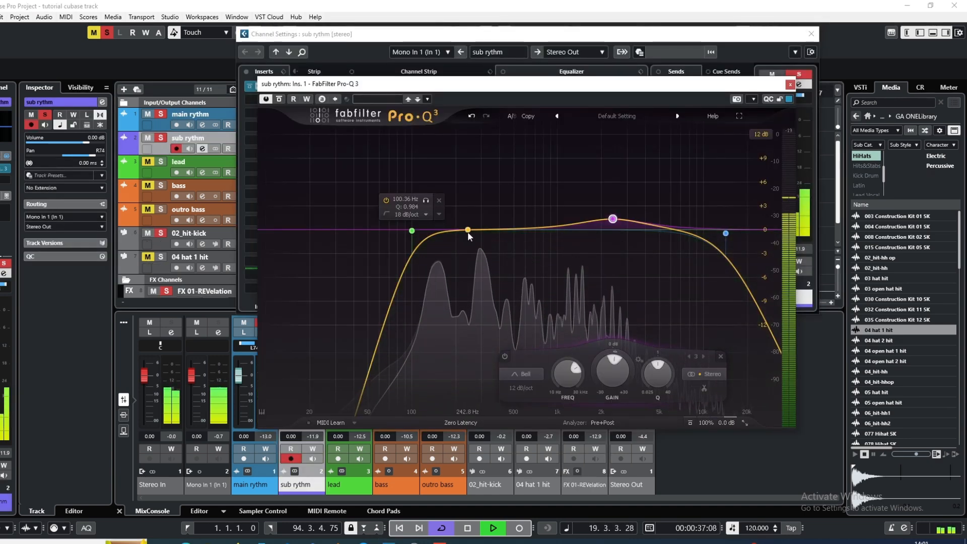
In the sub rythm's Pro-Q 3, cut about 2 dB near 243 Hz and add a narrow cut at about 1.5 kHz
left_click_drag(468, 232, 470, 251)
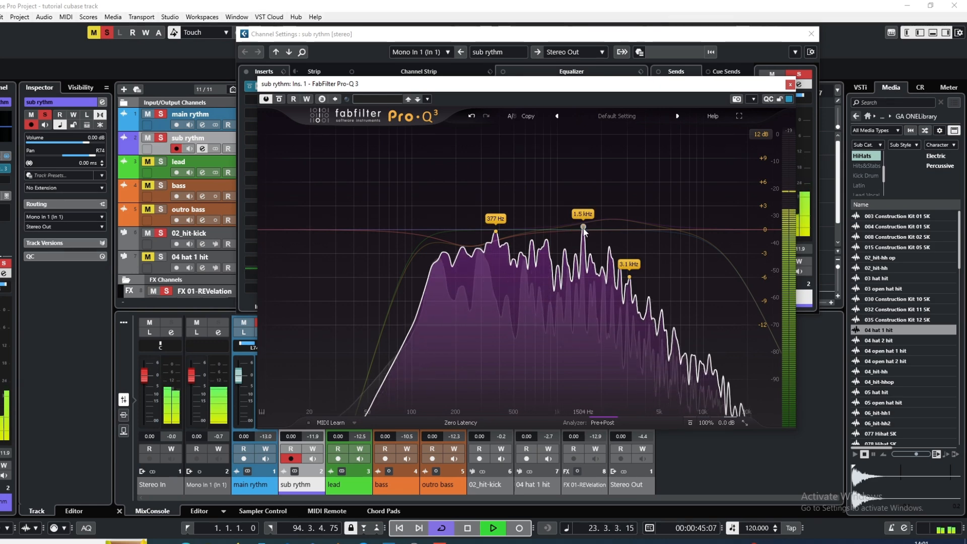
left_click_drag(583, 227, 583, 240)
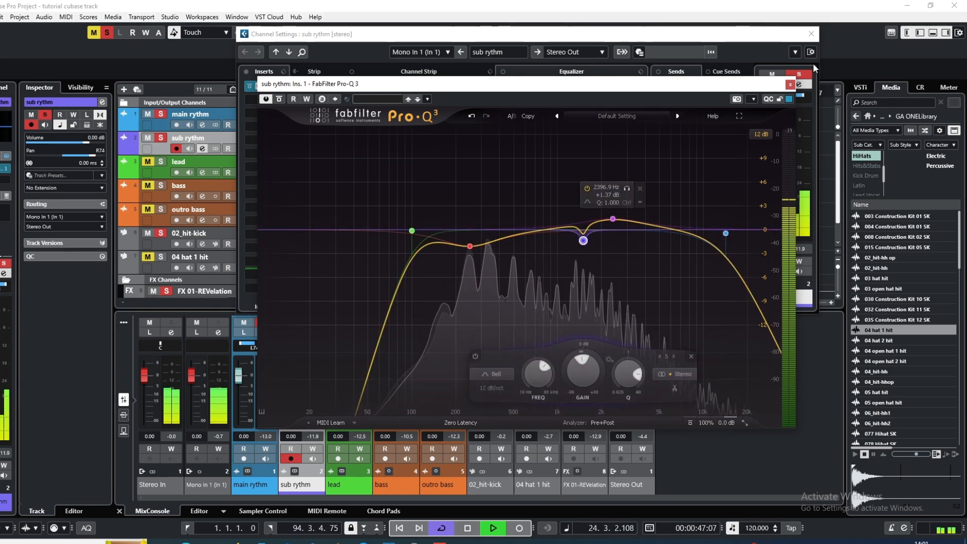
Insert FabFilter Pro-C 2 after Pro-Q 3 on the sub rythm, turn off its auto gain and shorten the release
left_click(791, 85)
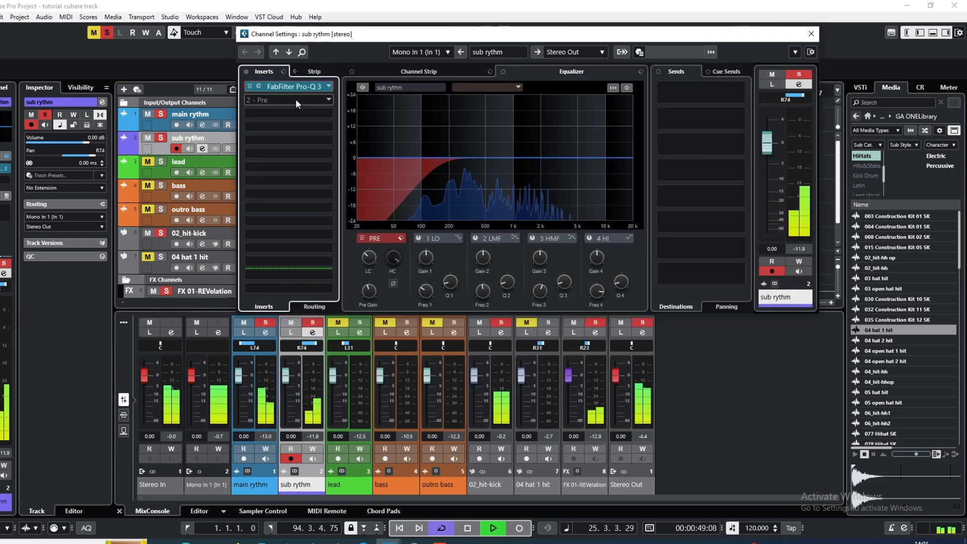
left_click(292, 86)
left_click(280, 267)
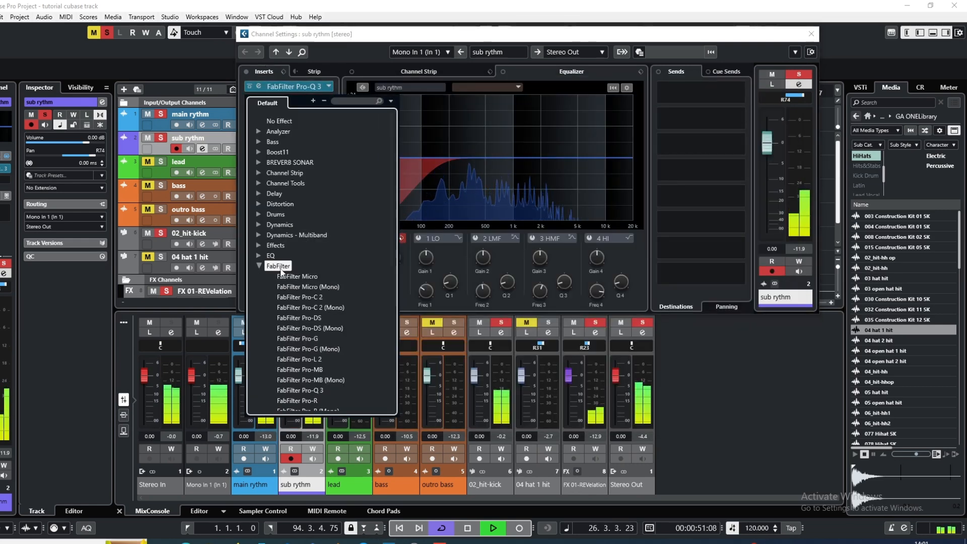
left_click(298, 297)
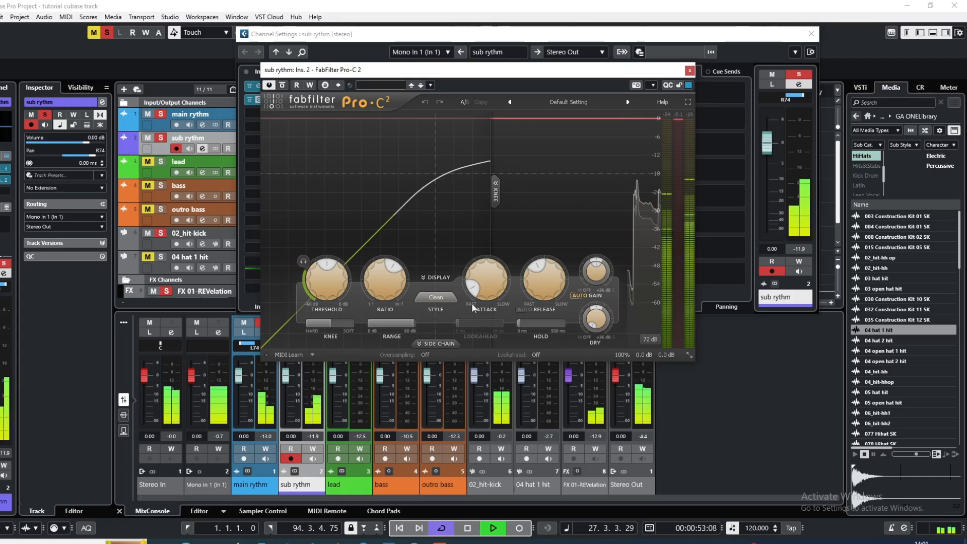
left_click(582, 296)
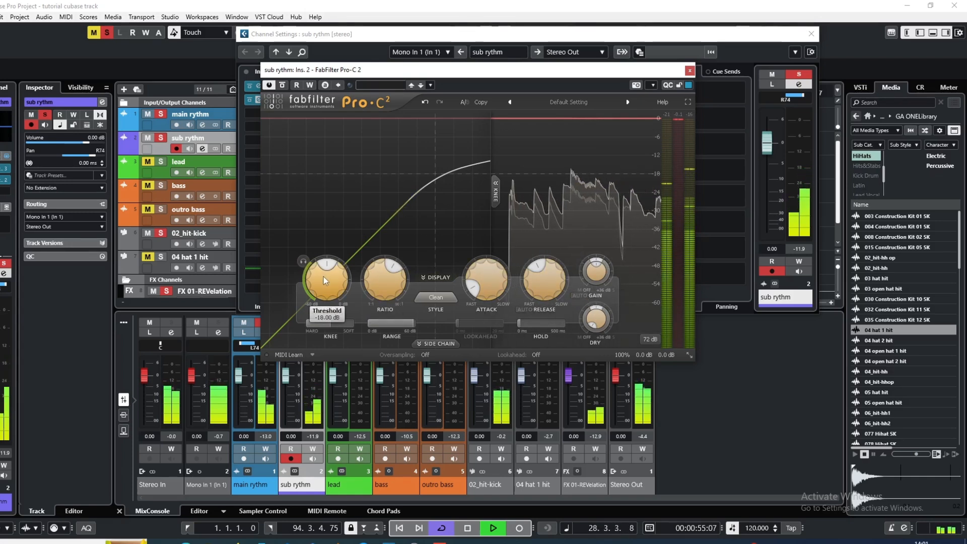
left_click_drag(544, 276, 535, 299)
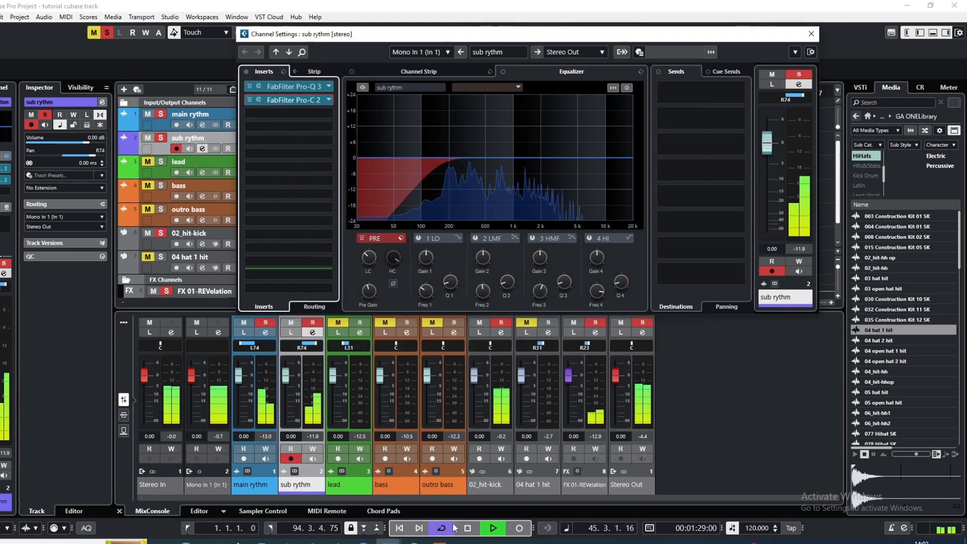
Stop playback and move the playhead back to the start of the project, within bar 1
left_click(464, 531)
left_click(464, 533)
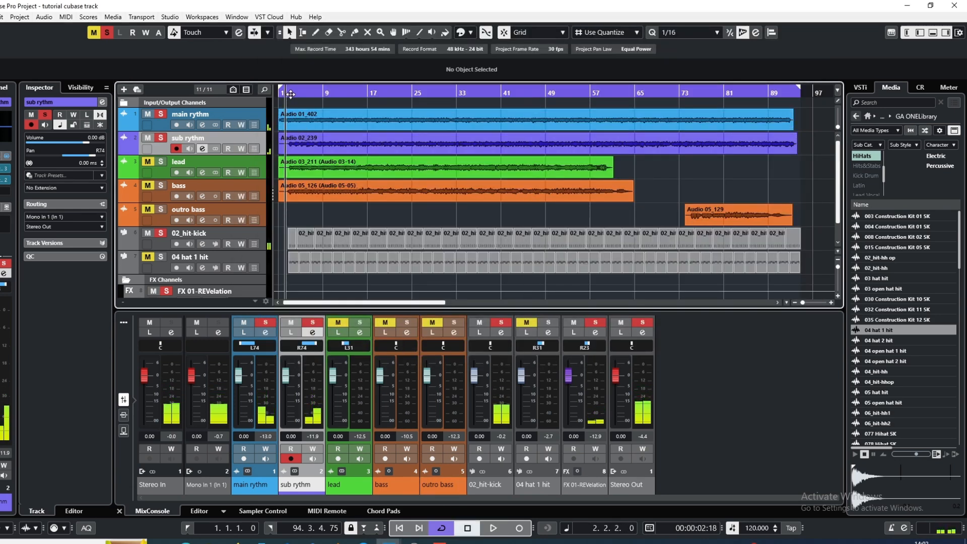
left_click_drag(293, 93, 282, 95)
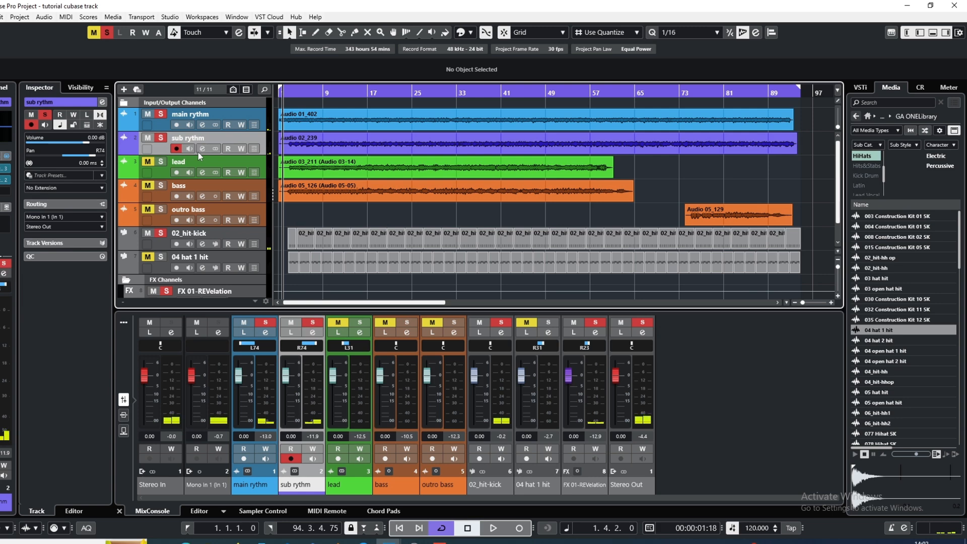
Add the GTR Stomp 4 Stereo guitar effect as the third insert of the sub rythm channel
left_click(198, 152)
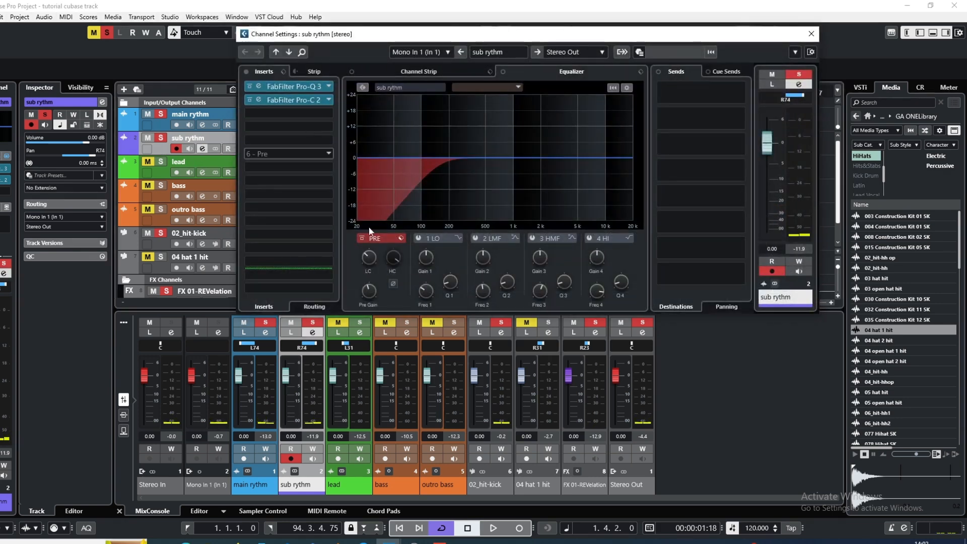
left_click(265, 112)
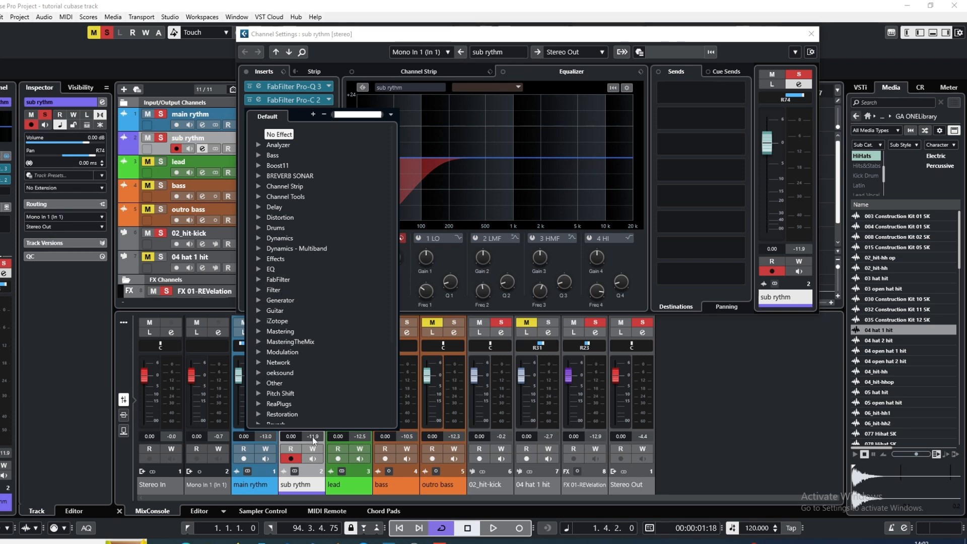
left_click(273, 310)
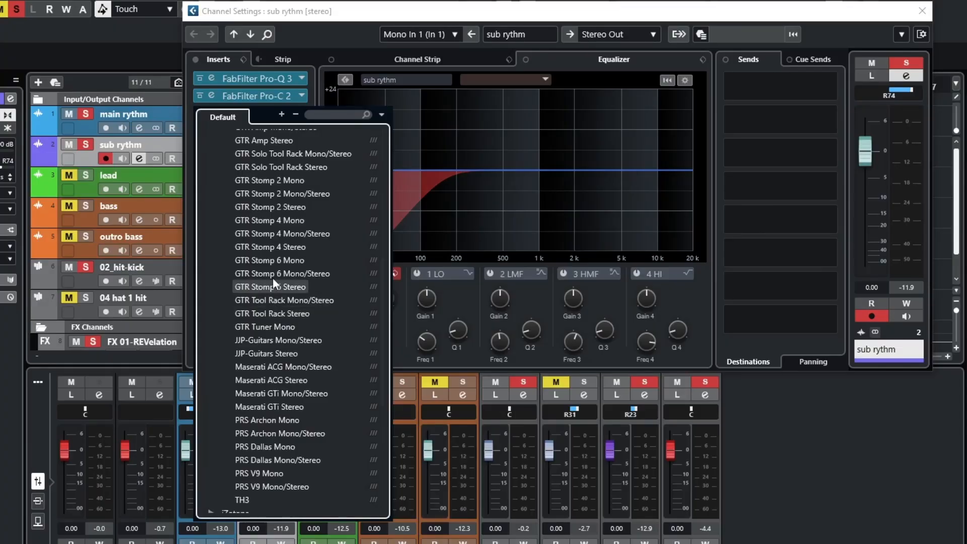
left_click(270, 247)
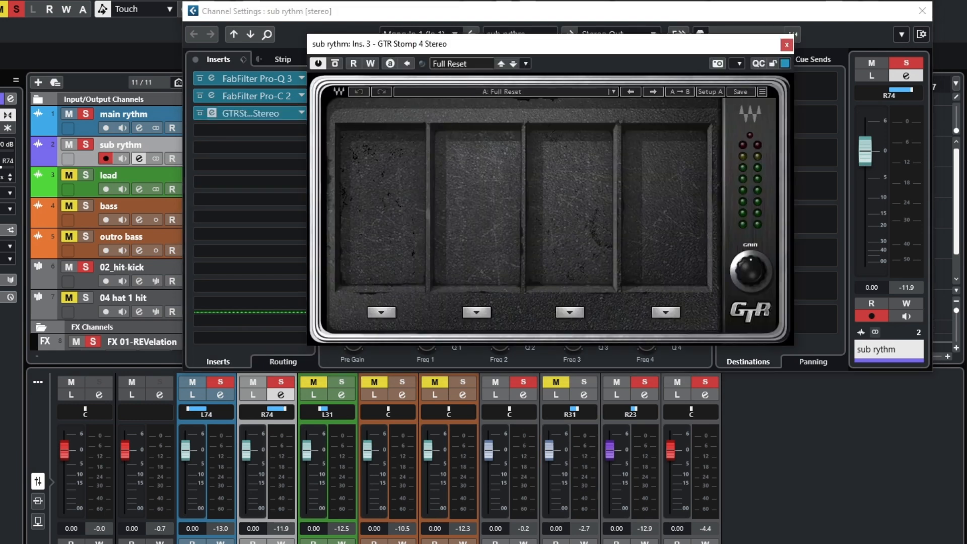
Load the FlangeOVibe factory preset from the More4 group in GTR Stomp 4 and close the plug-in
left_click(923, 10)
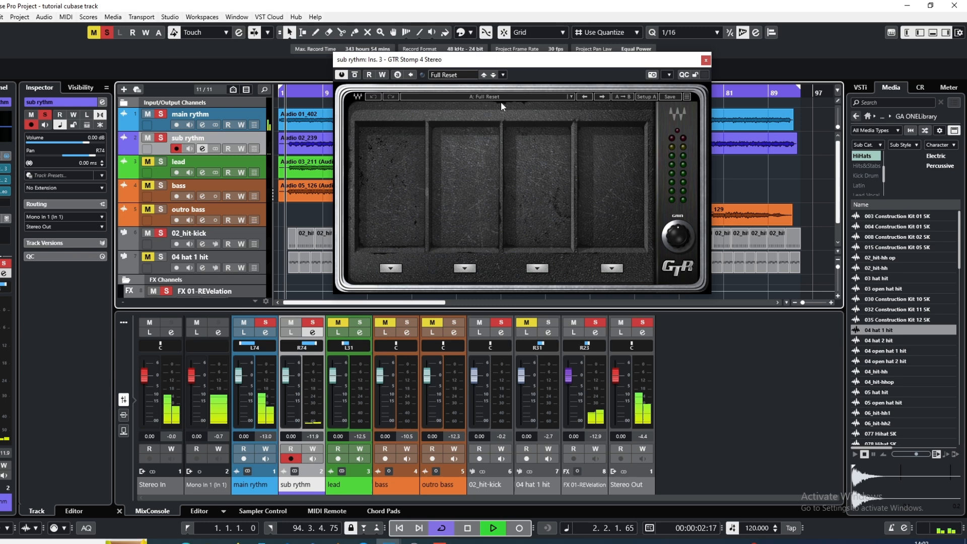
left_click(501, 102)
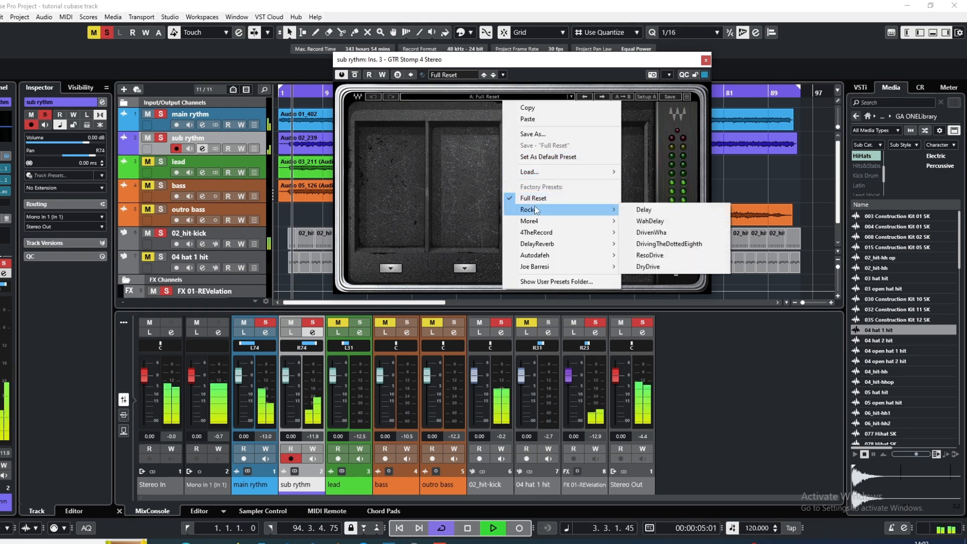
mouse_move(543, 226)
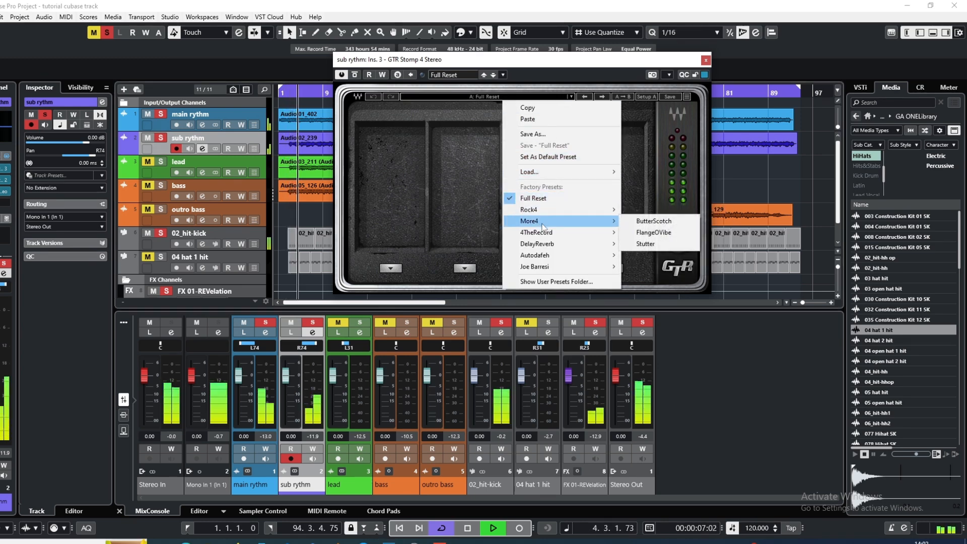
left_click(652, 233)
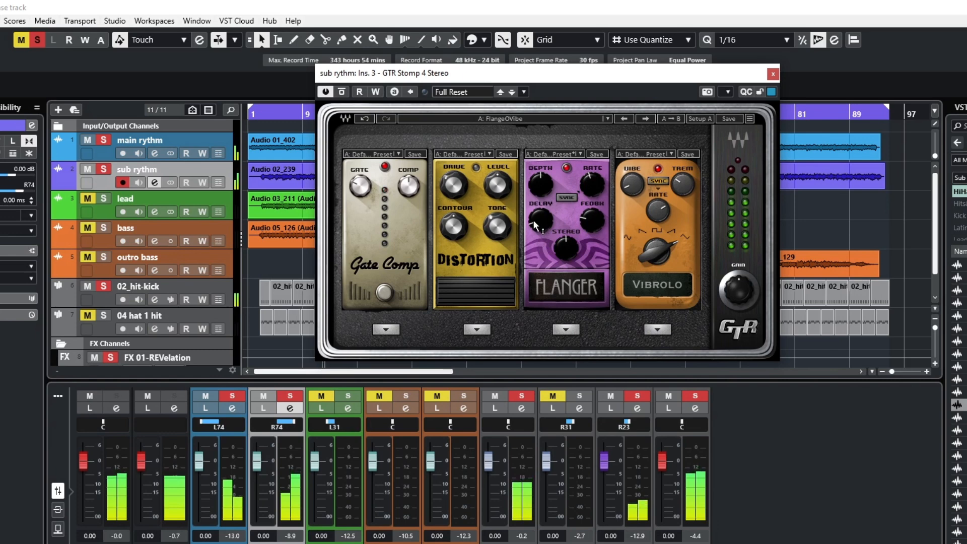
left_click(776, 76)
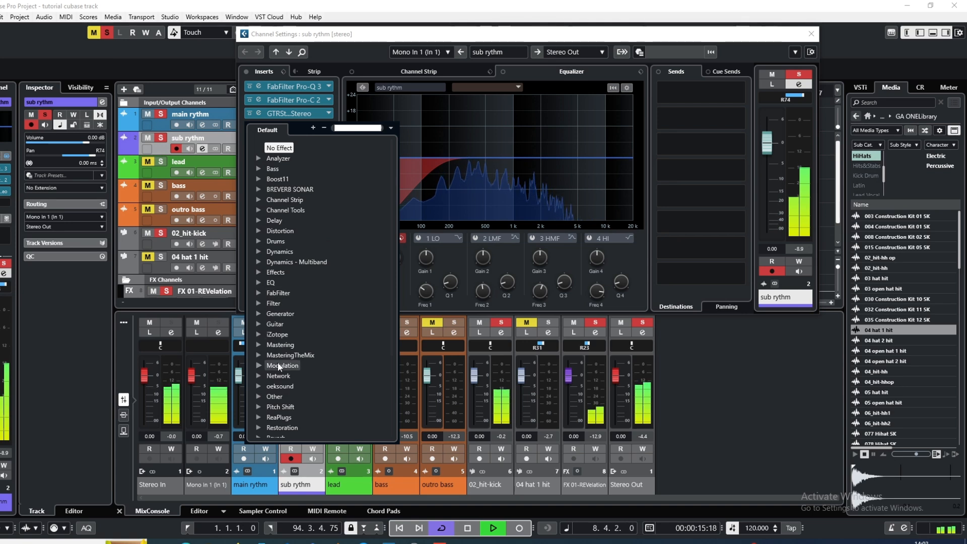
Add GTR Amp Stereo as the sub rythm's fourth insert and load the Sweet Vintage Cabinet preset from SweetAmp
left_click(275, 324)
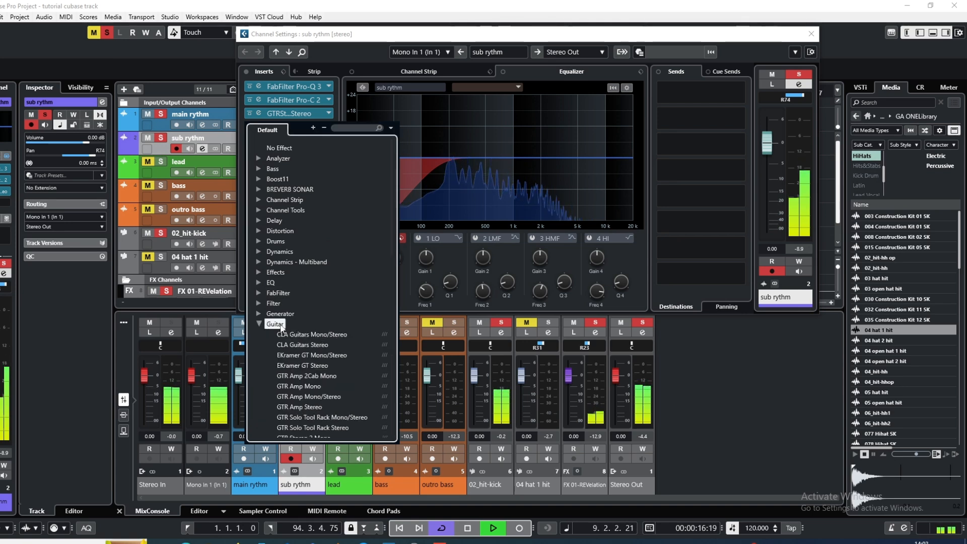
scroll(298, 372, "down", 2)
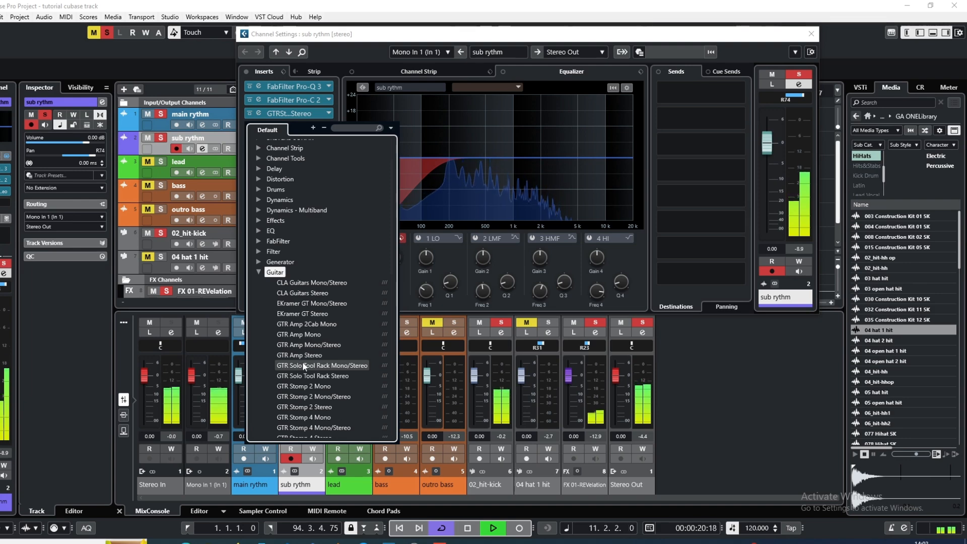
left_click(302, 358)
left_click(543, 81)
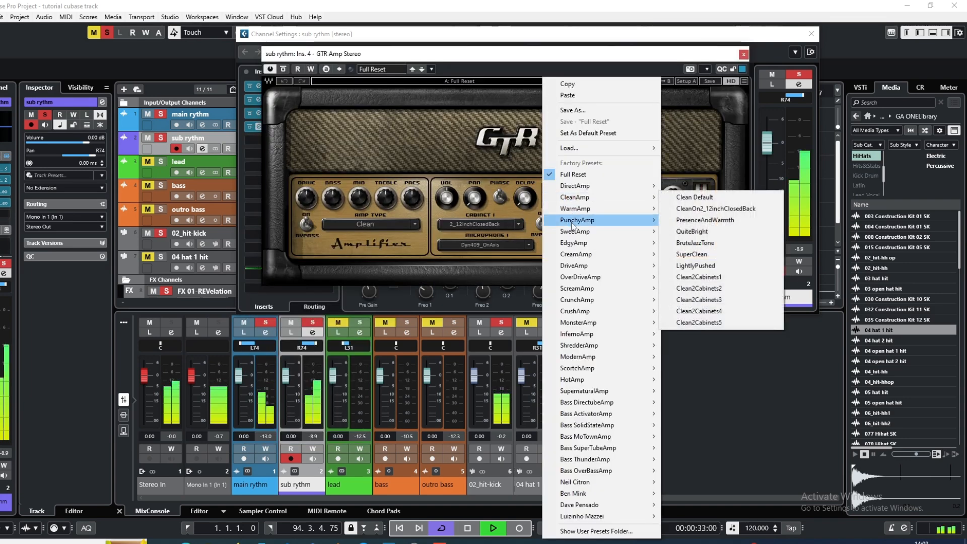
mouse_move(576, 233)
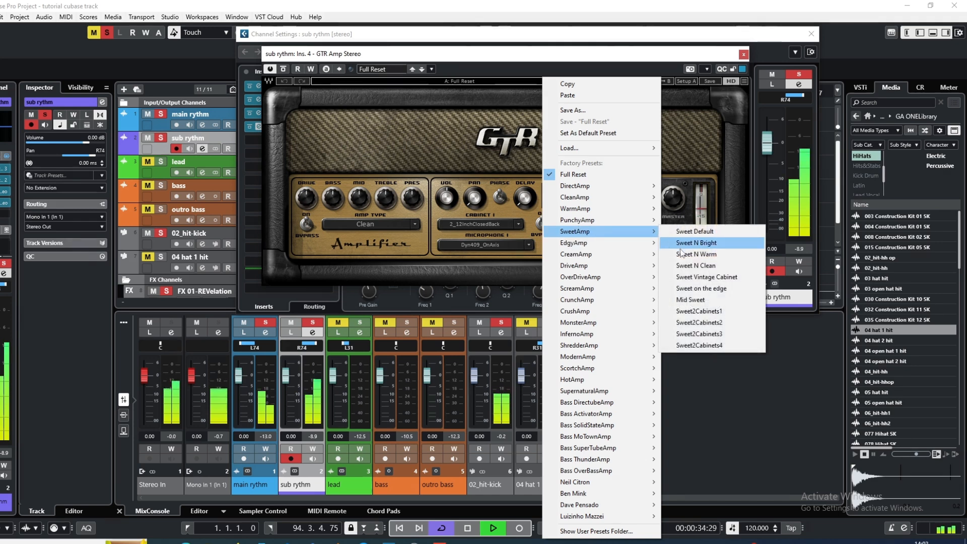
left_click(689, 276)
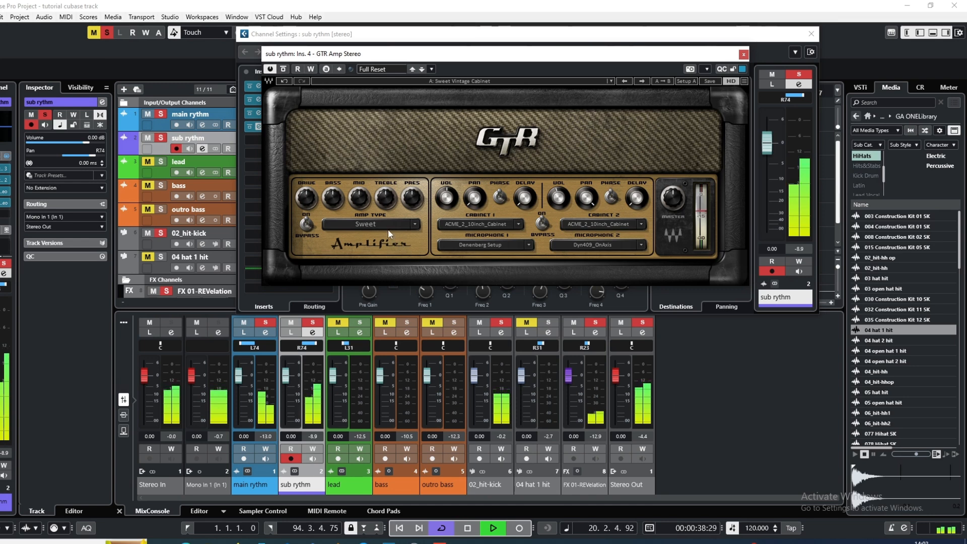
Change the GTR Amp's amp type to Warm from the Clean group
left_click(415, 224)
mouse_move(436, 251)
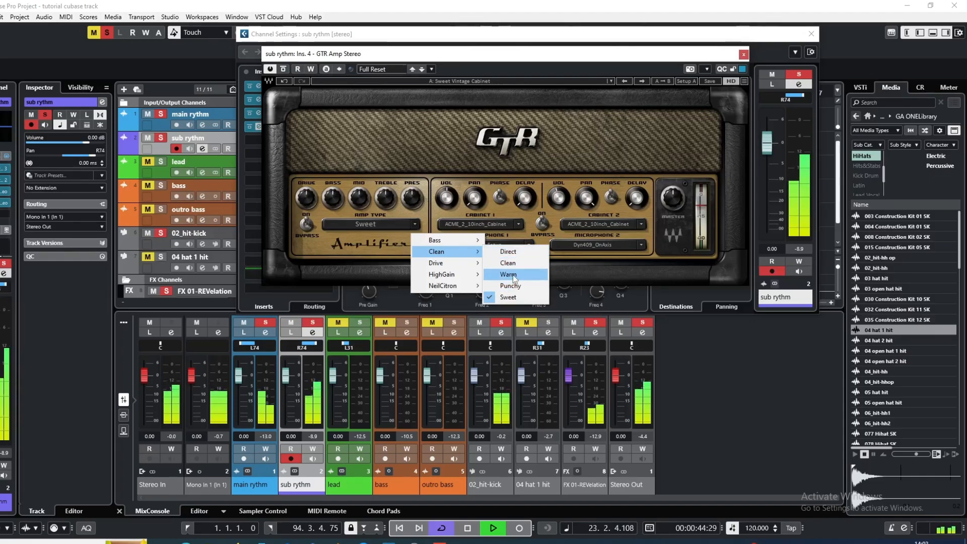
left_click(513, 275)
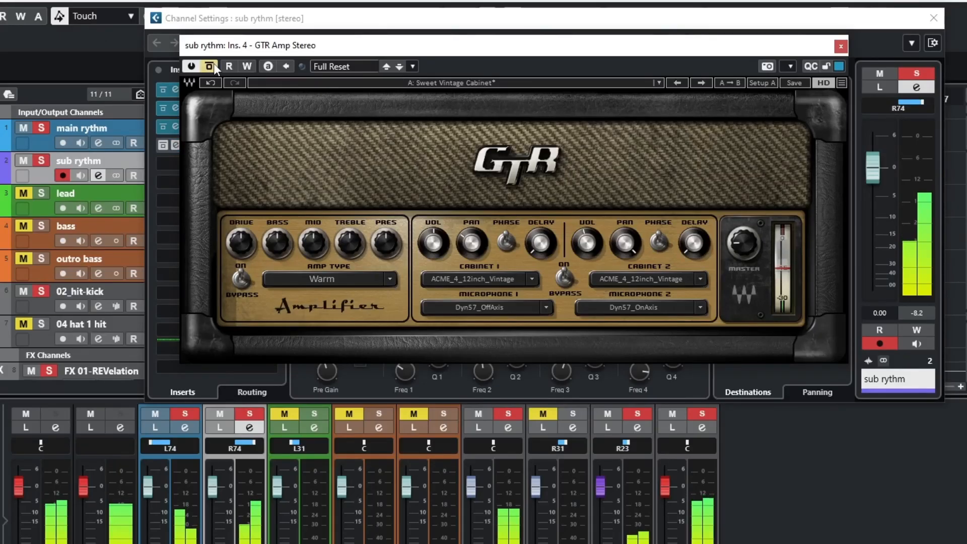
Compare the sub rythm's sound with the GTR Amp and then all inserts bypassed and active, leaving them active
left_click(214, 63)
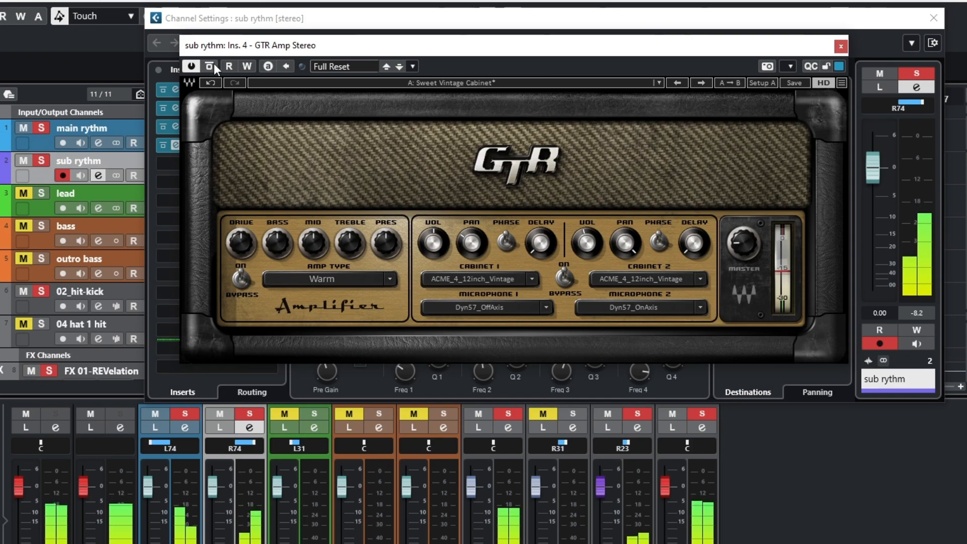
left_click(841, 46)
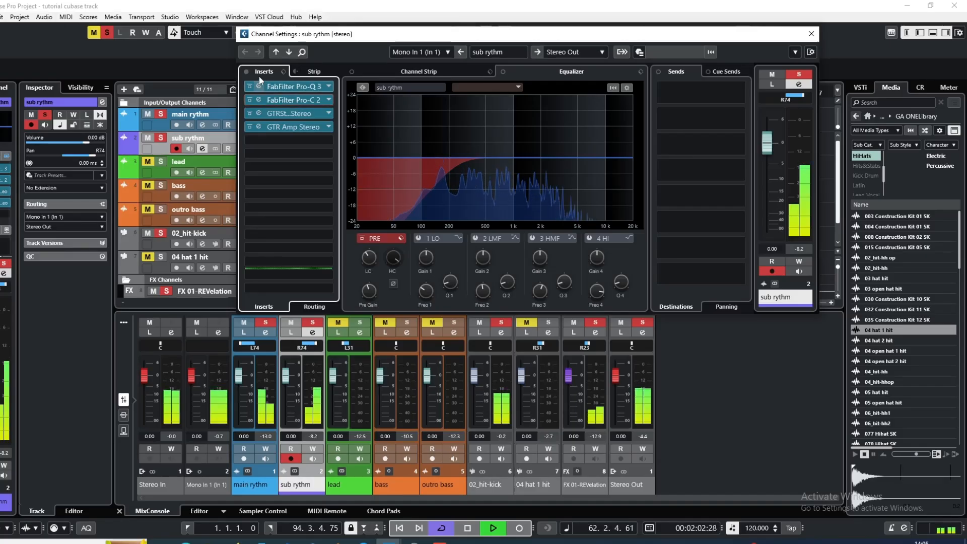
left_click(246, 72)
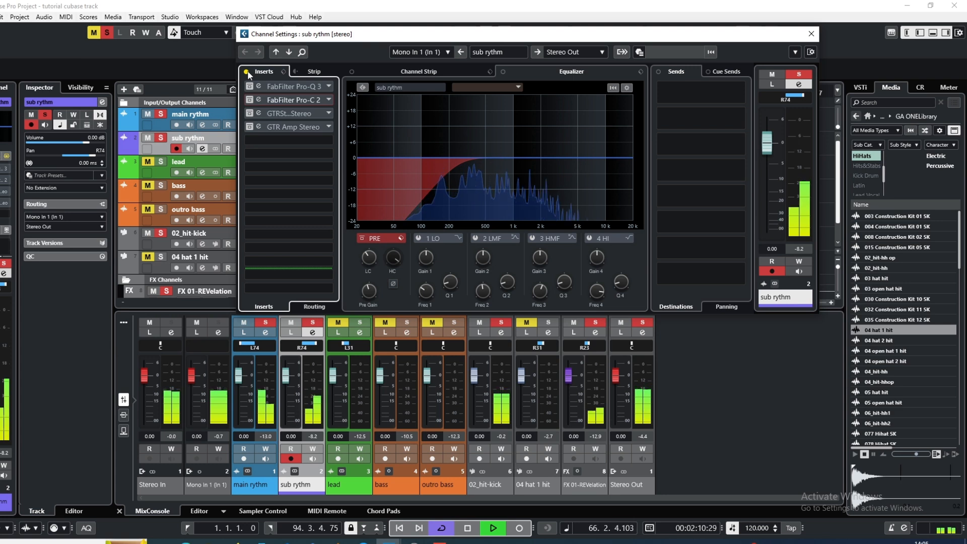
left_click(246, 72)
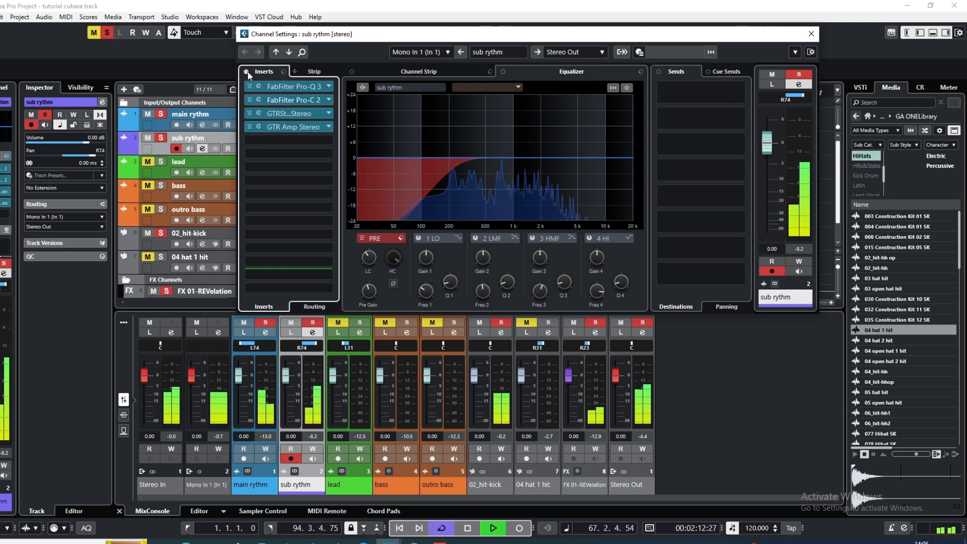
Add a mono REVelation FX channel to the sub rythm's first send, with output level about -9.9 dB and mix 36%
right_click(678, 96)
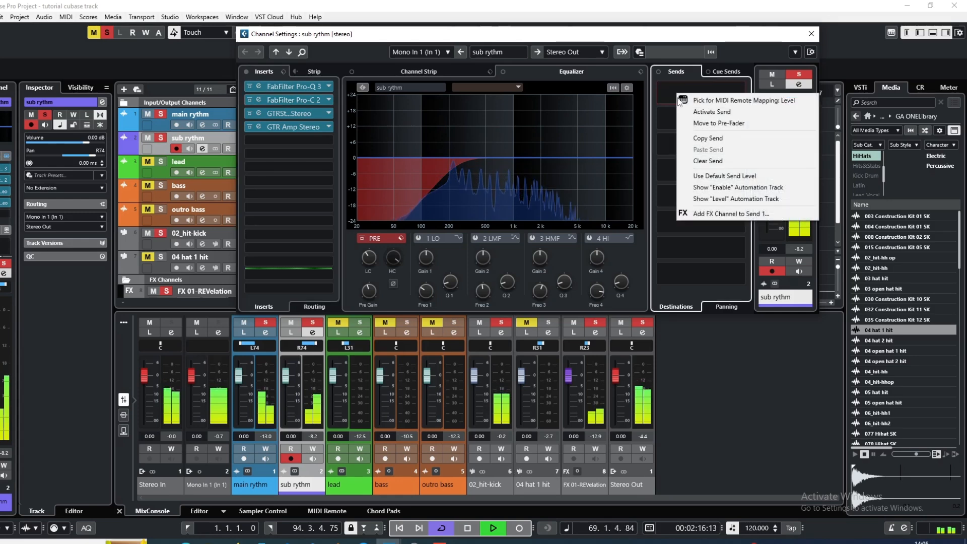
left_click(712, 213)
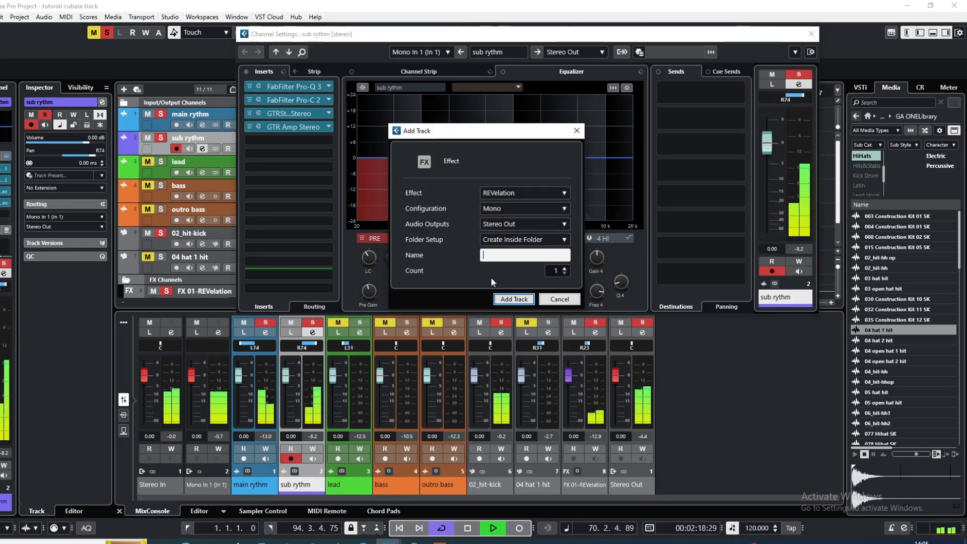
left_click(513, 300)
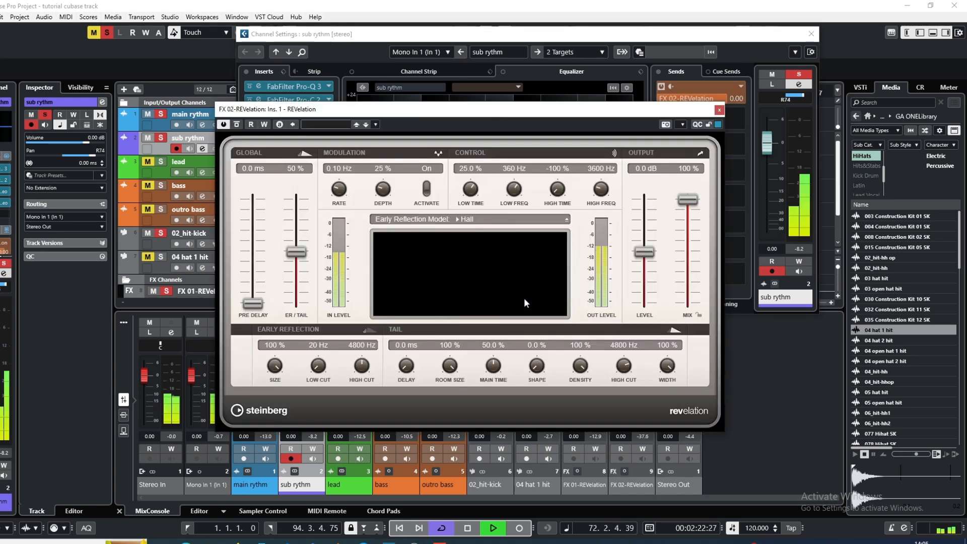
left_click_drag(644, 256, 648, 300)
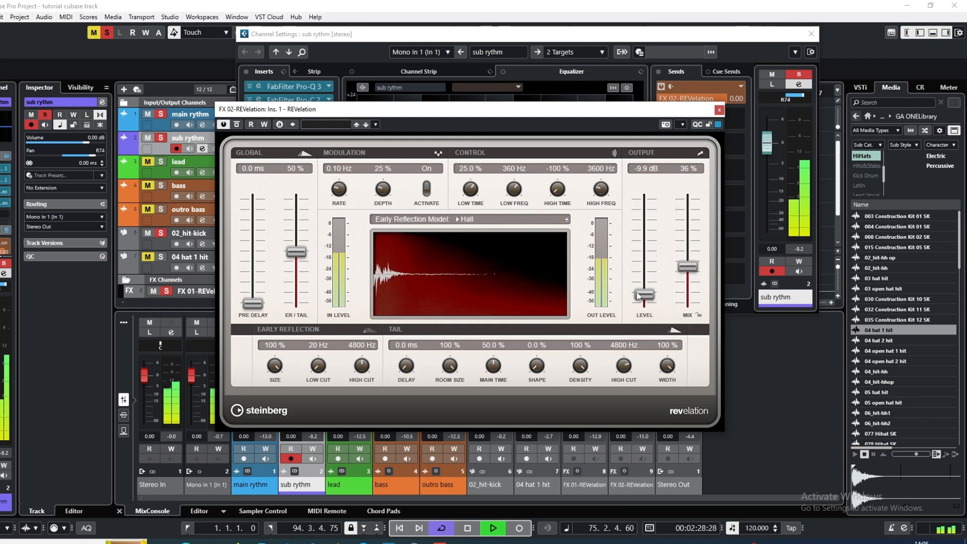
left_click(719, 109)
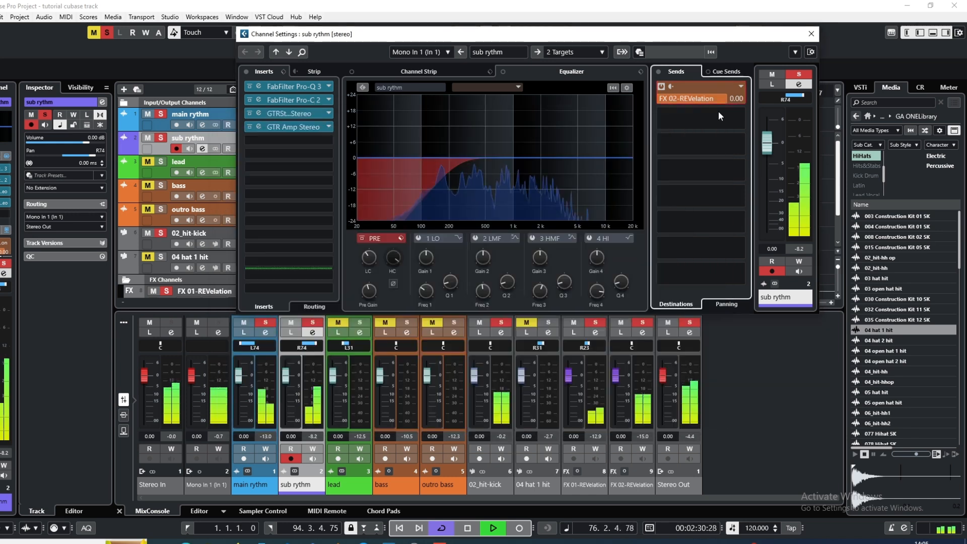
Lower the sub rythm's send to FX 02-REVelation to -15.2 dB and pan that FX channel to L44
left_click_drag(719, 96, 682, 103)
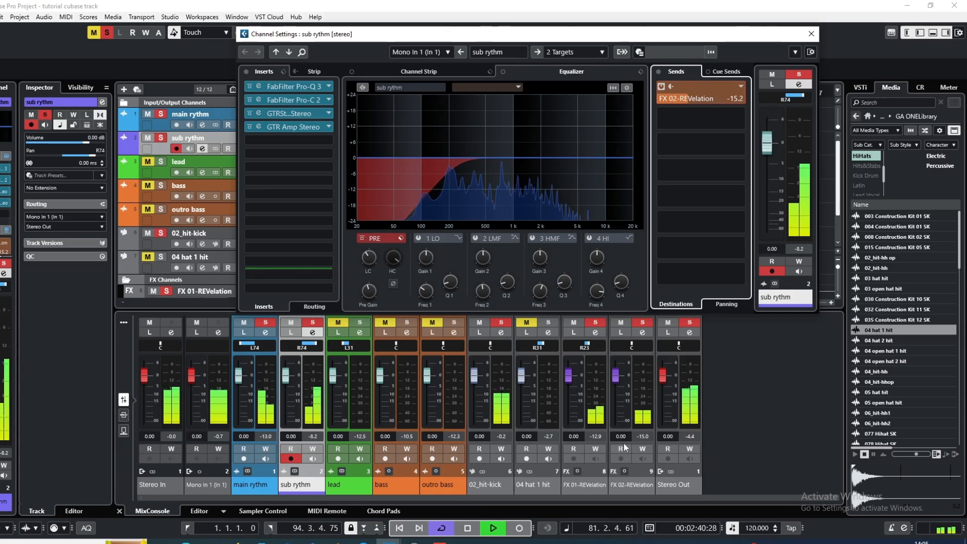
left_click_drag(634, 346, 629, 345)
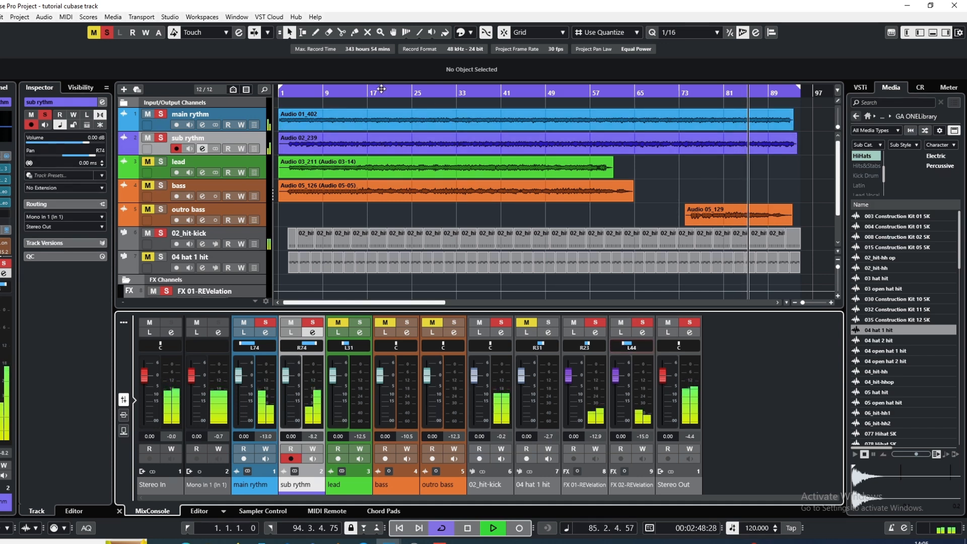
Move the playhead to near bar 2 for playback, and activate and raise the lead channel's low cut to filter its lows
key("space")
left_click(286, 93)
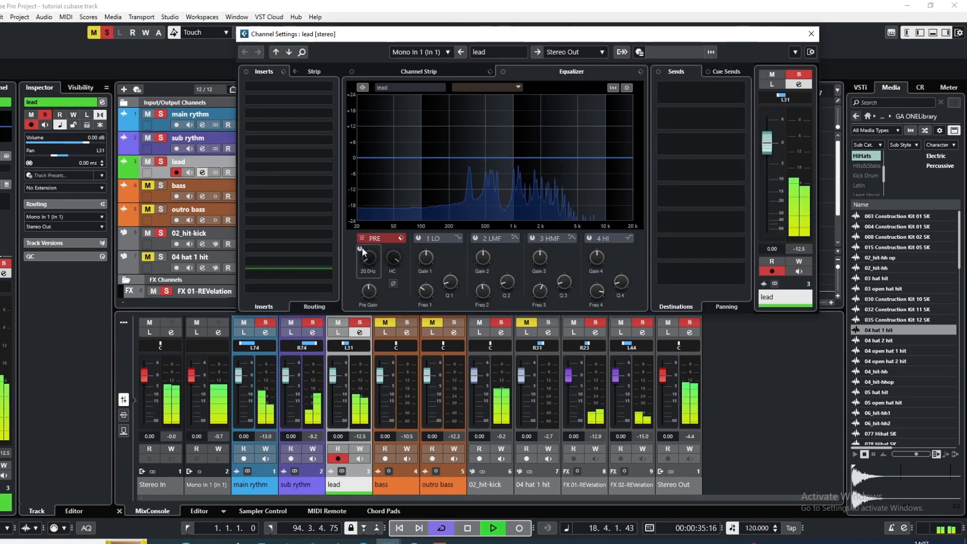
left_click(360, 249)
left_click_drag(370, 240, 373, 226)
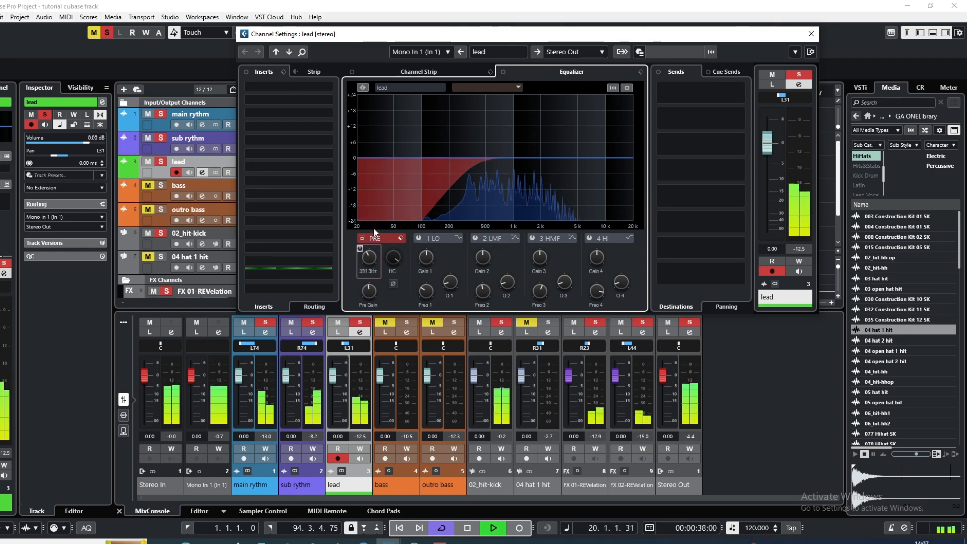
Insert FabFilter Pro-Q 3 in the lead channel's first slot and add a low cut at about 293 Hz, 18 dB/oct
left_click(298, 89)
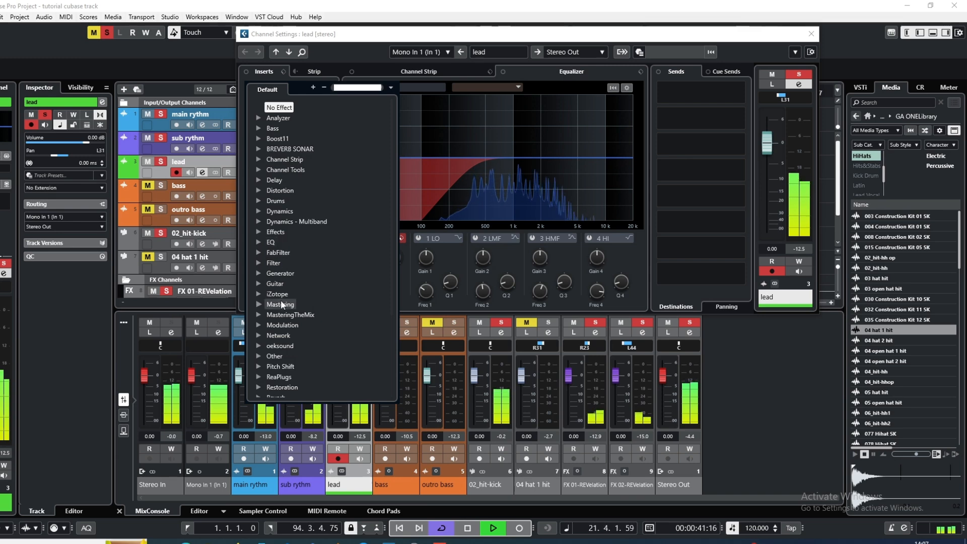
left_click(280, 258)
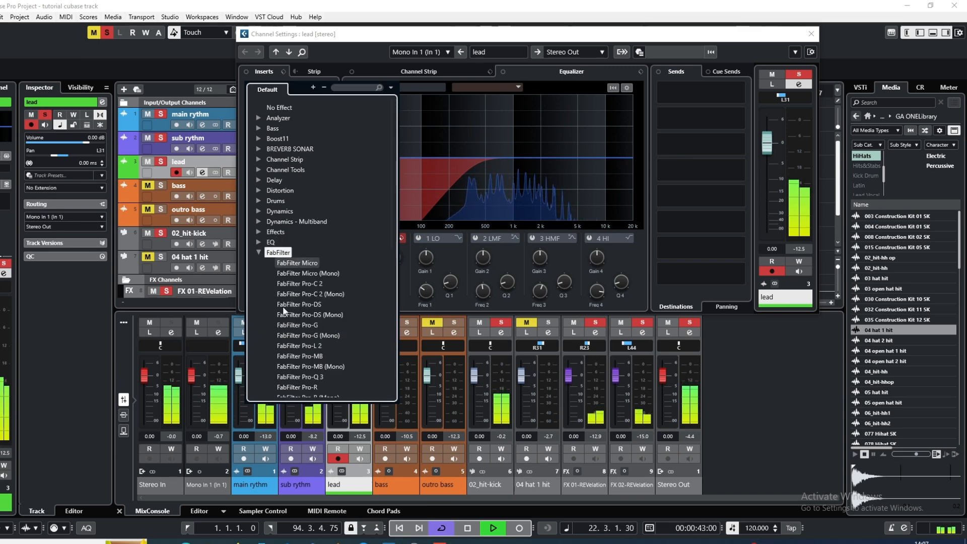
left_click(301, 373)
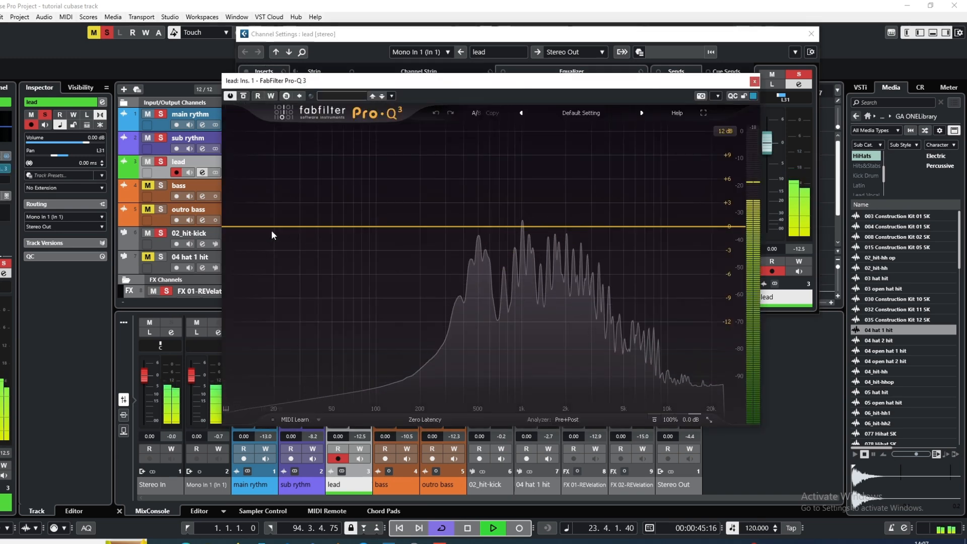
left_click(270, 227)
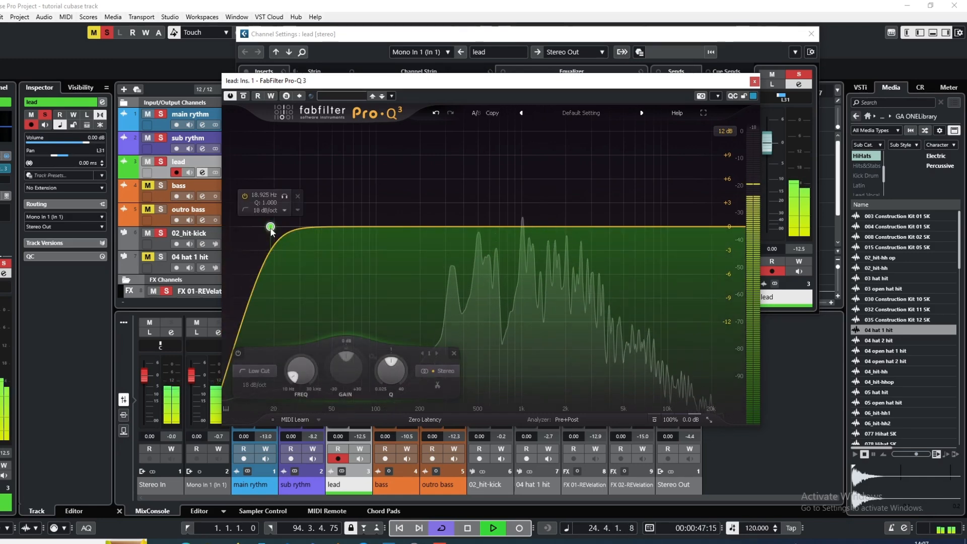
left_click_drag(271, 231, 445, 226)
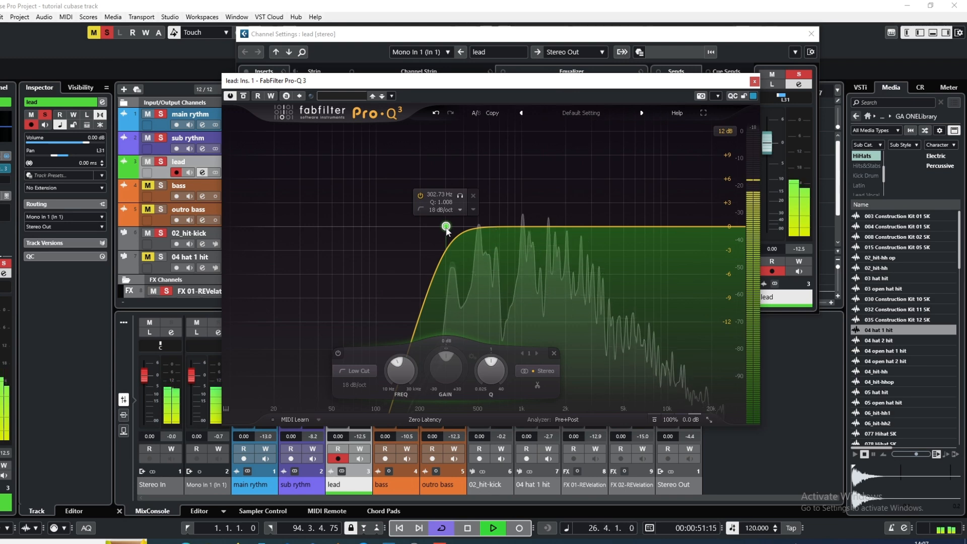
Add a High Shelf band near 2.5 kHz to the lead's Pro-Q 3, boost it slightly, and close the equalizer
left_click(589, 226)
right_click(589, 228)
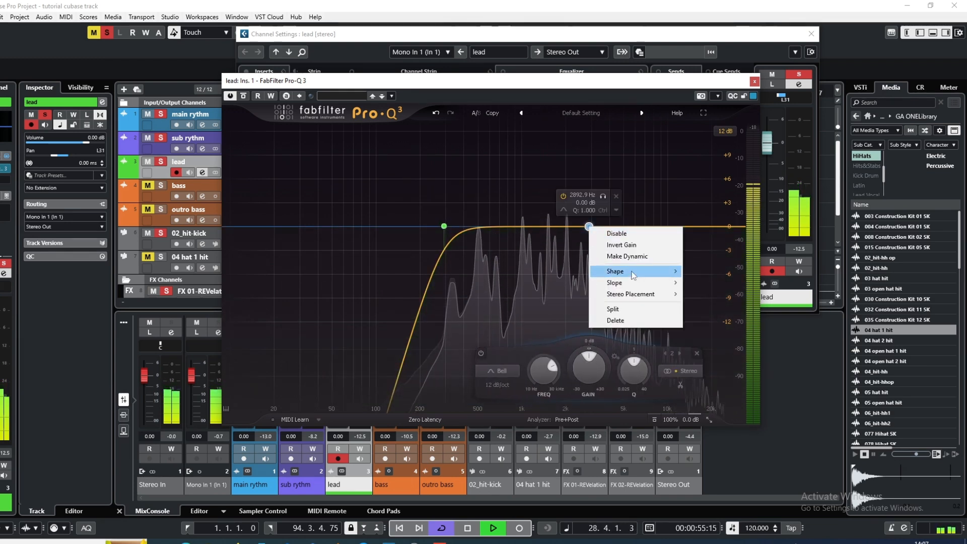
mouse_move(639, 277)
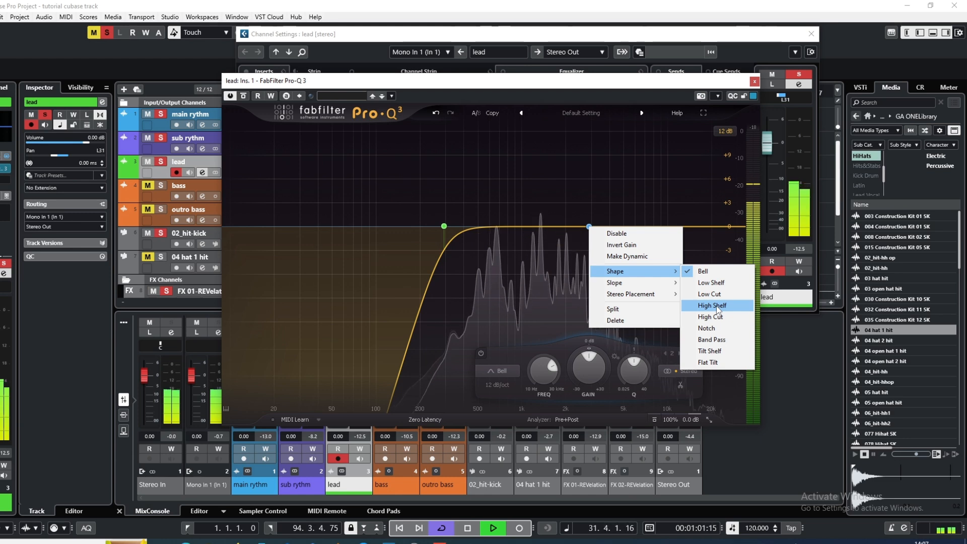
left_click(718, 307)
left_click_drag(589, 227, 584, 207)
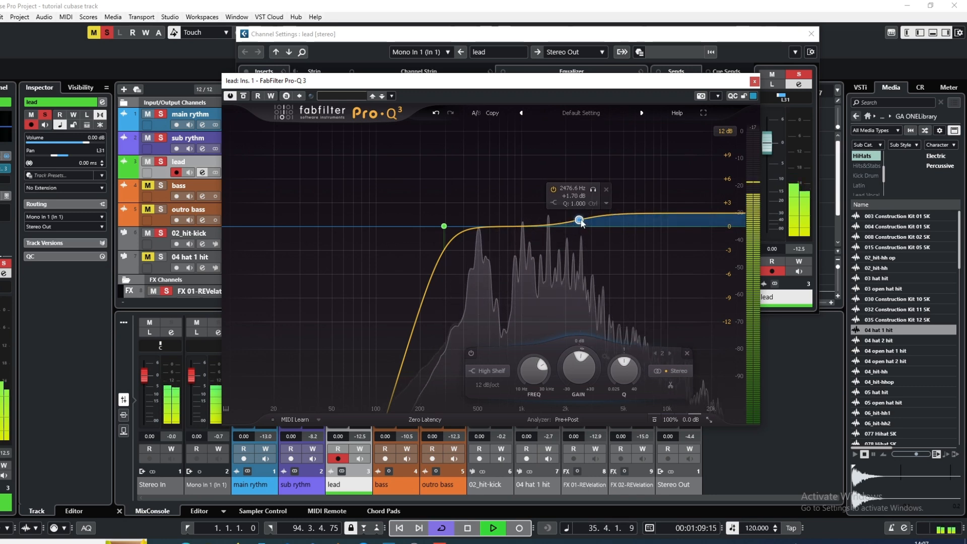
left_click_drag(581, 222, 582, 223)
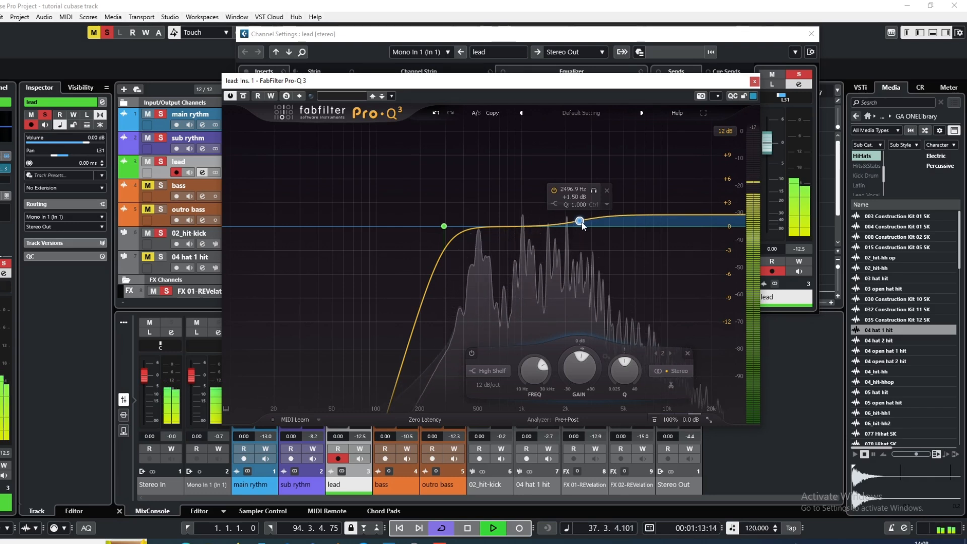
left_click(755, 81)
Insert the stereo FabFilter Pro-C 2 compressor in the lead channel's second slot, after the Pro-Q 3
right_click(284, 99)
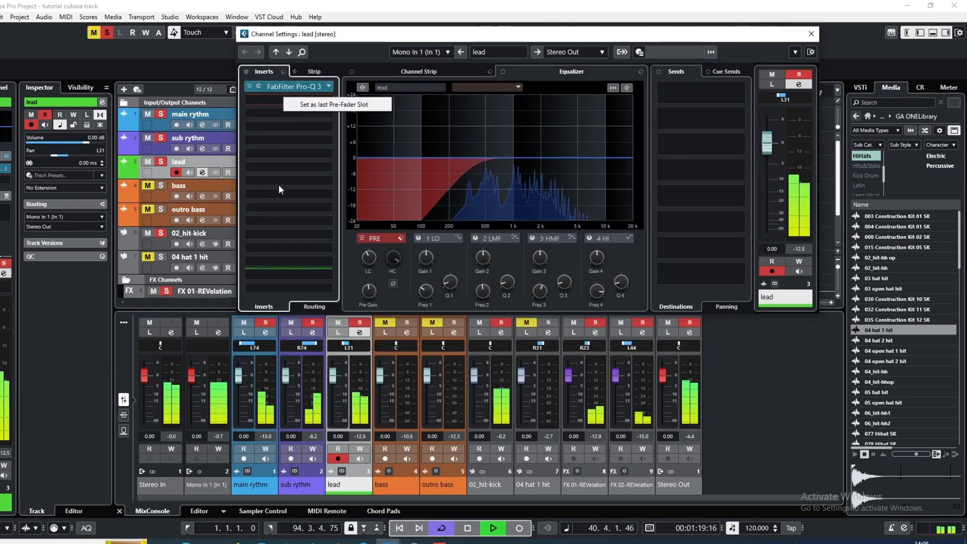
right_click(268, 93)
left_click(258, 103)
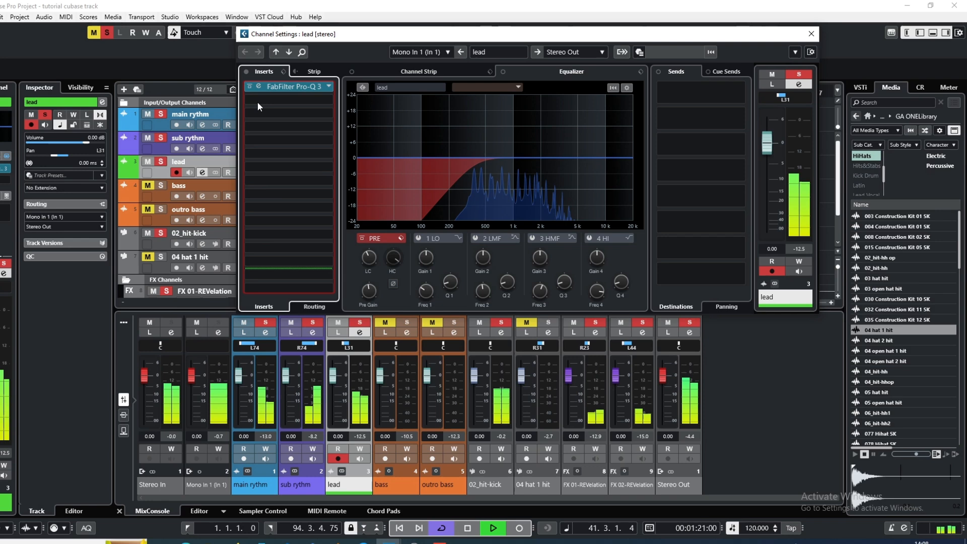
left_click(330, 102)
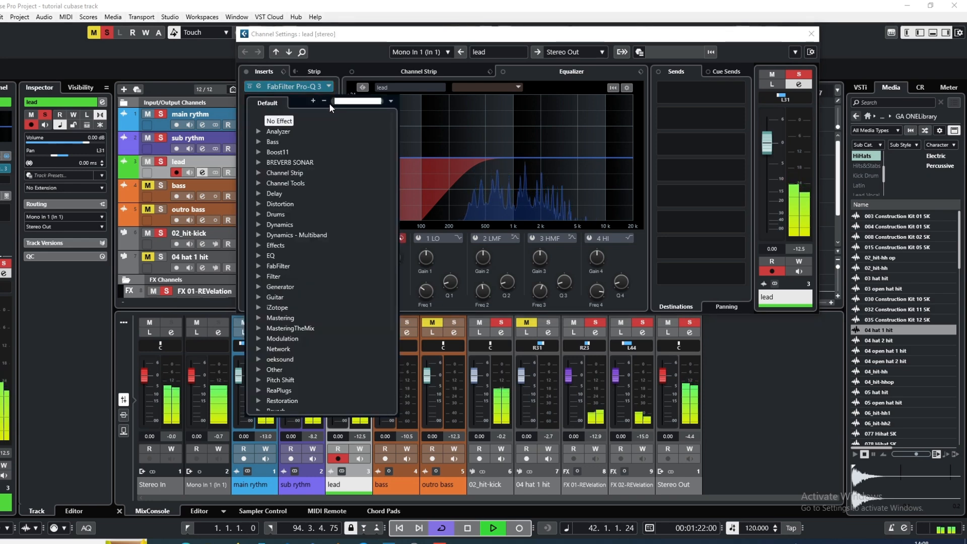
left_click(278, 266)
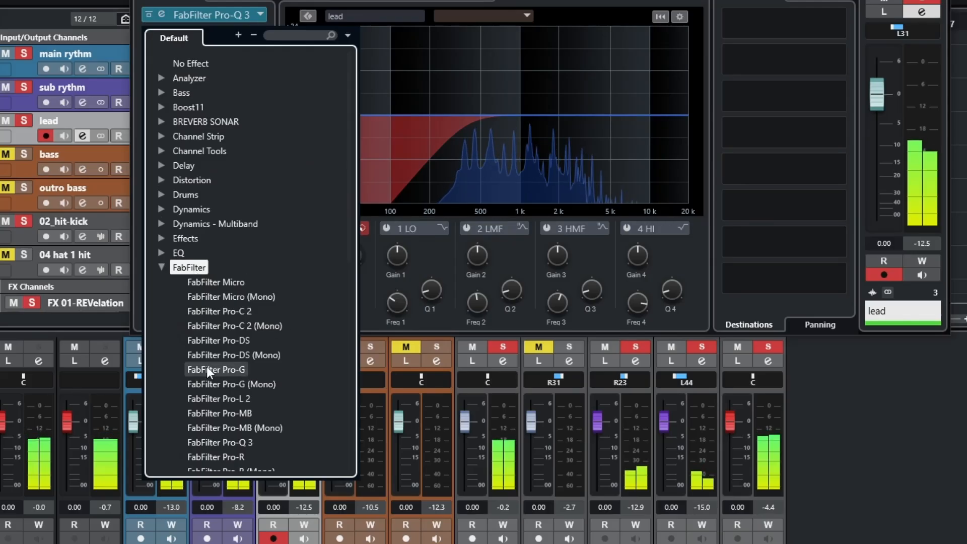
left_click(225, 311)
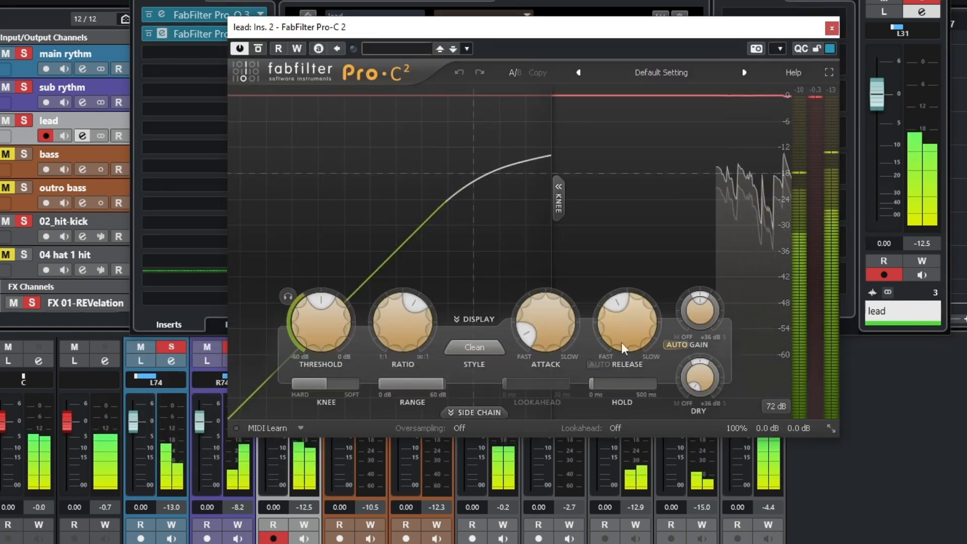
Lower the ratio, release and threshold of the lead's Pro-C 2 for gentler, faster-recovering compression, and close the compressor
mouse_move(388, 317)
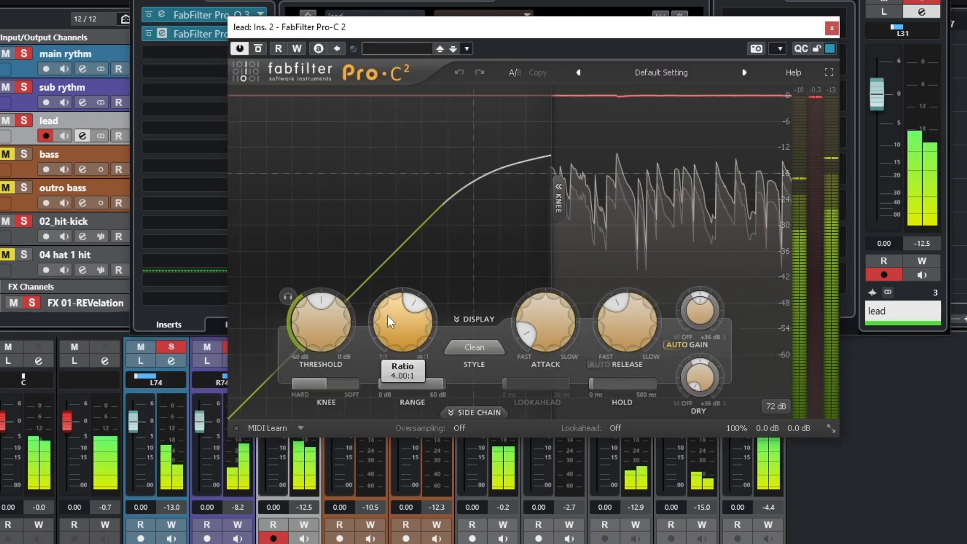
left_click_drag(415, 315, 388, 307)
mouse_move(611, 313)
left_click_drag(611, 314, 599, 380)
left_click_drag(322, 300, 300, 320)
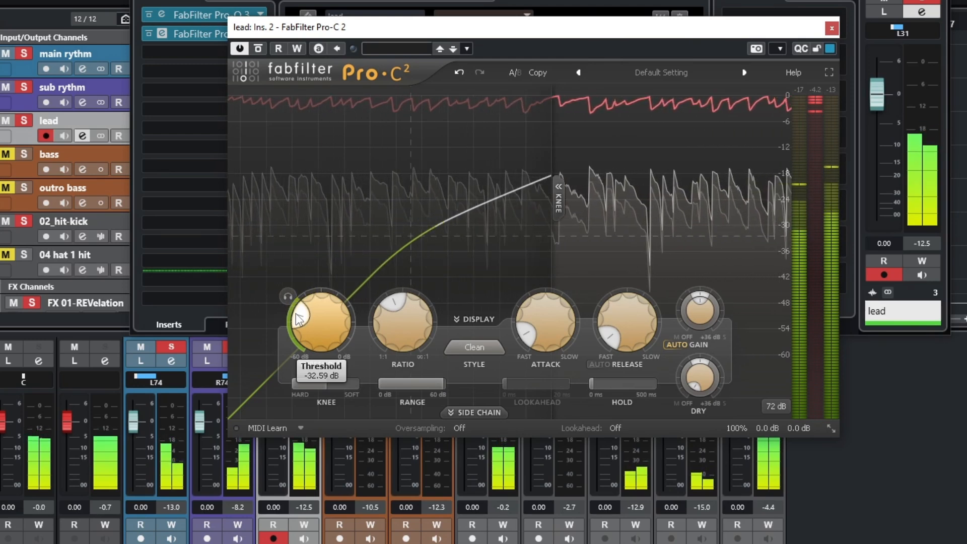
left_click(833, 25)
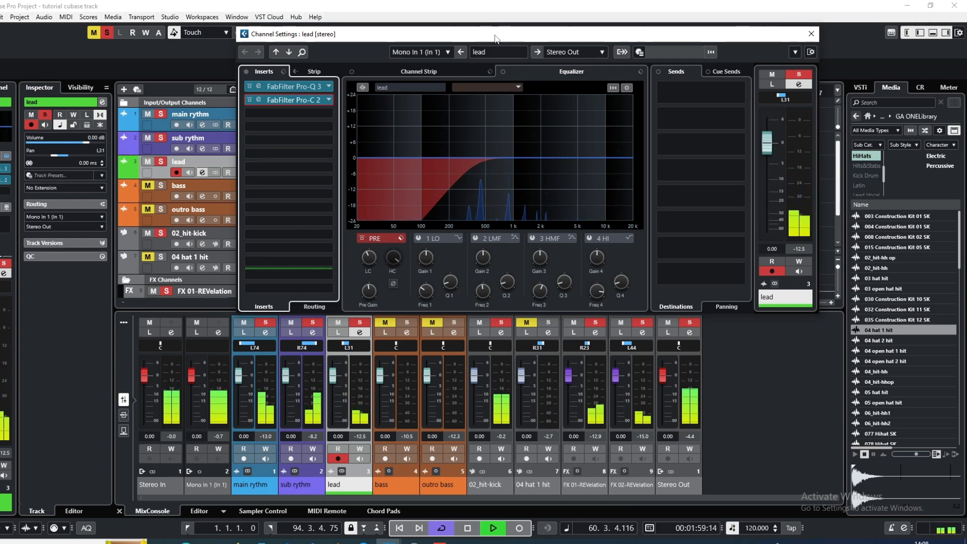
Clear the lead's channel settings from the timeline, return the playhead to the start of bar 1 and stop playback
left_click_drag(494, 37, 528, 143)
left_click(299, 94)
left_click(278, 95)
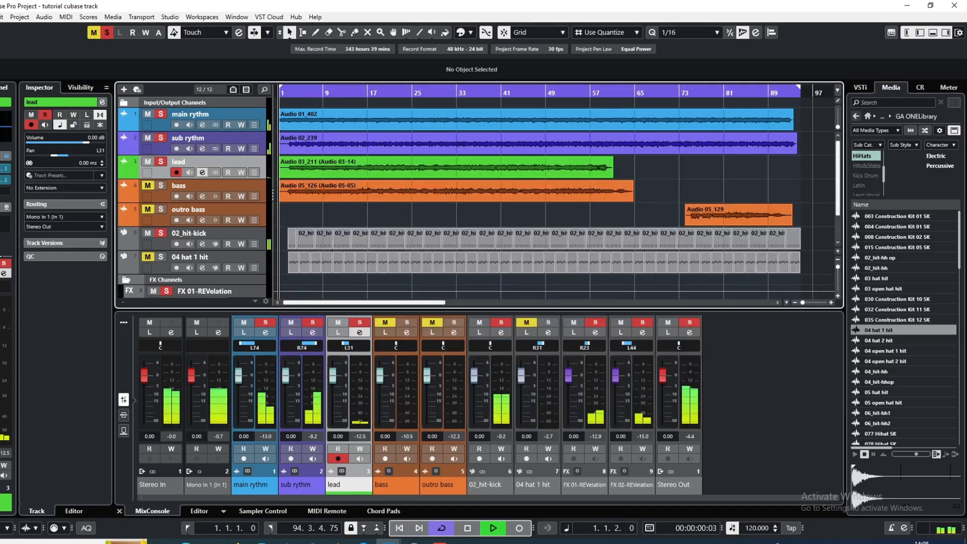
key("space")
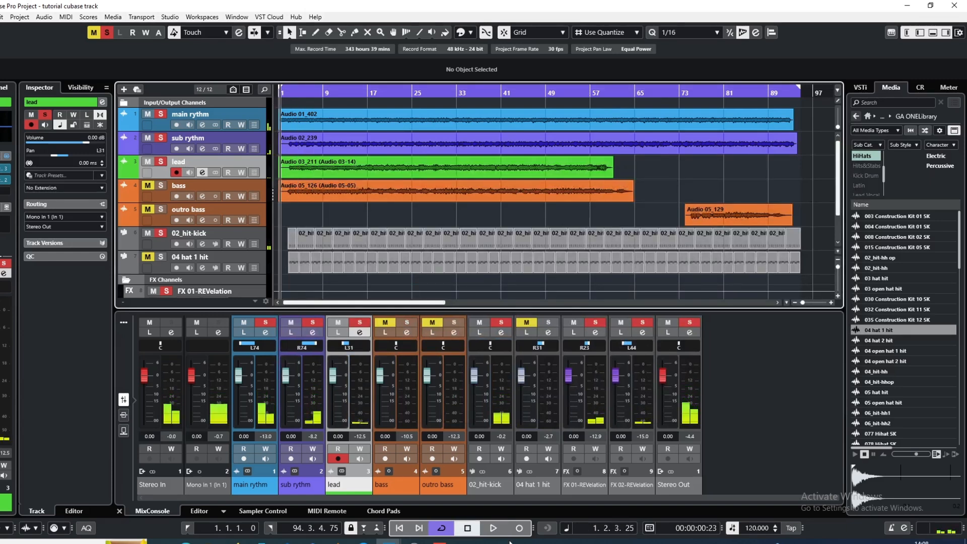
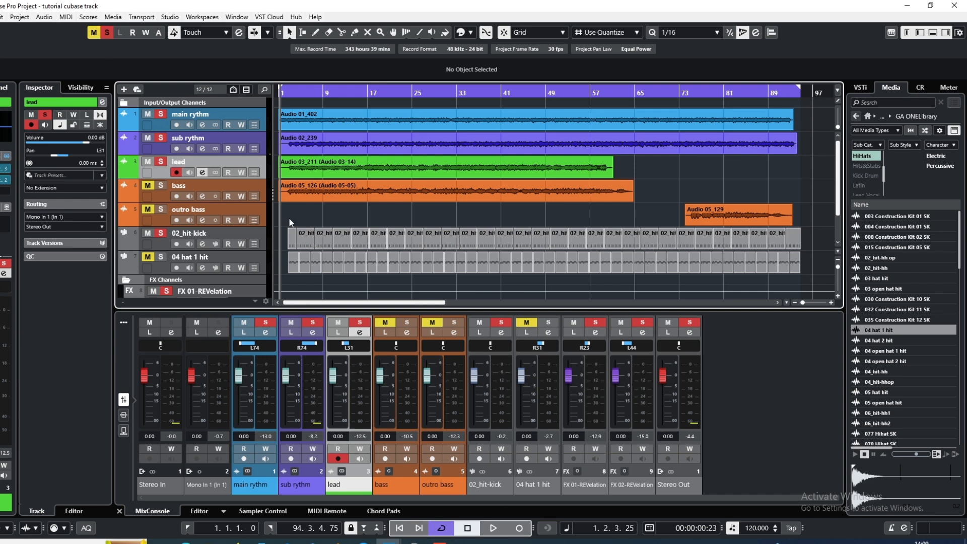
Start playback and insert GTR Amp Stereo in the lead channel's third insert slot, after the Pro-C 2
left_click(487, 533)
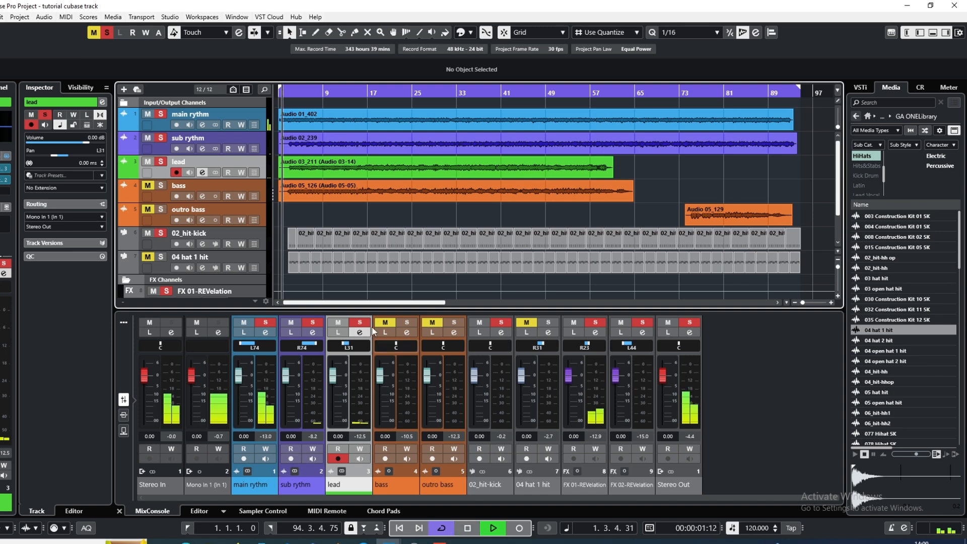
left_click(202, 173)
left_click_drag(466, 147, 442, 64)
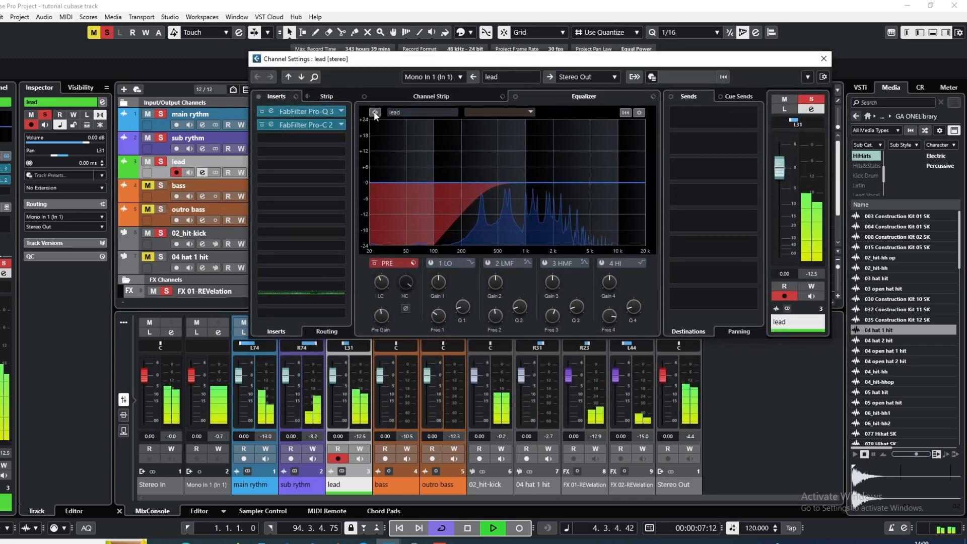
left_click(321, 141)
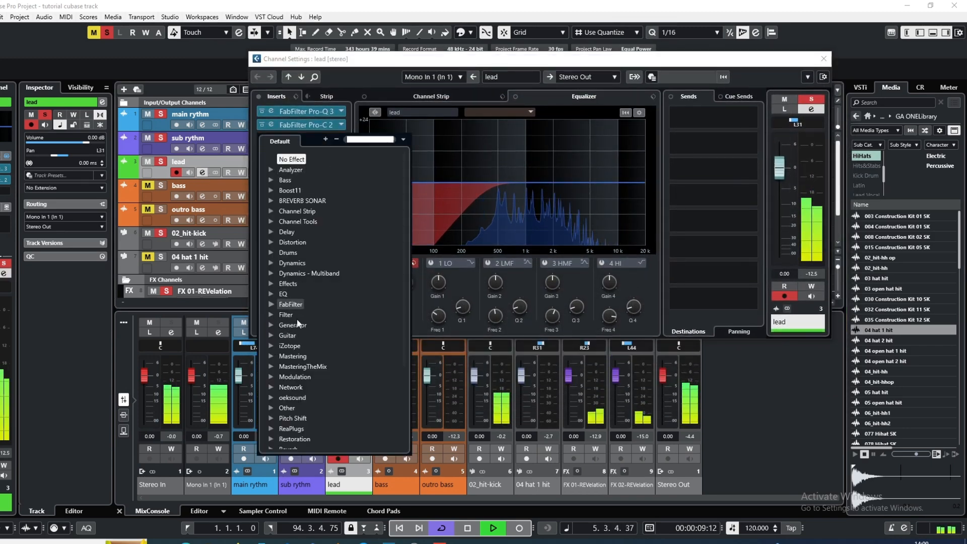
left_click(298, 335)
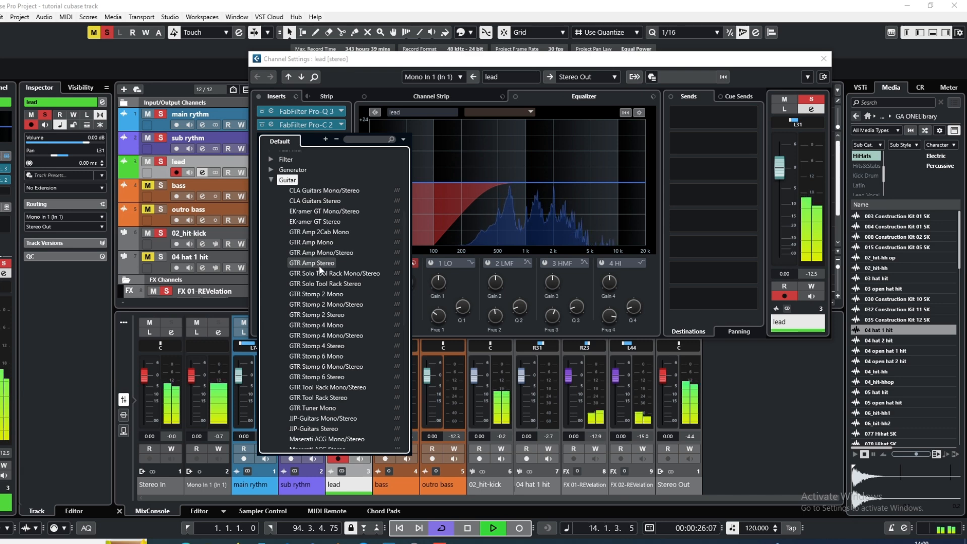
left_click(321, 262)
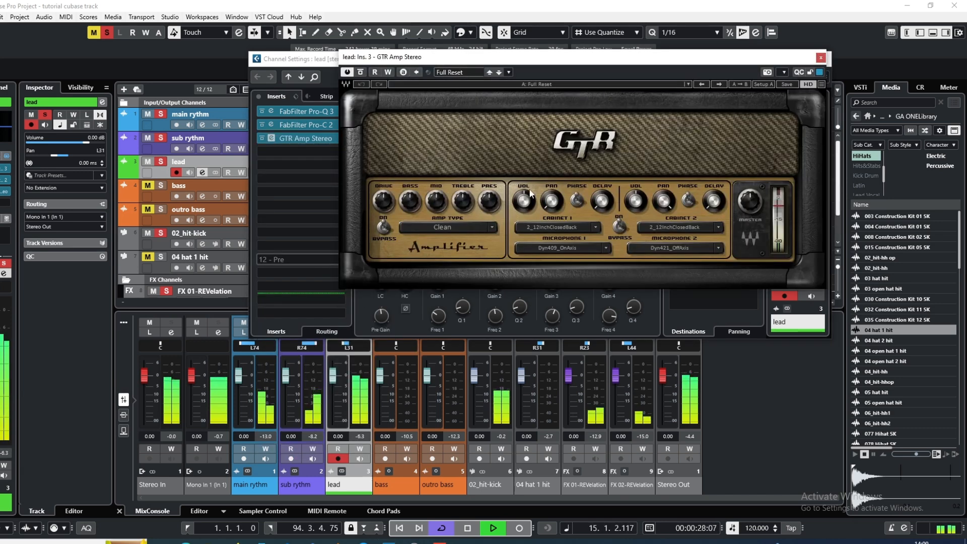
left_click_drag(610, 61, 577, 87)
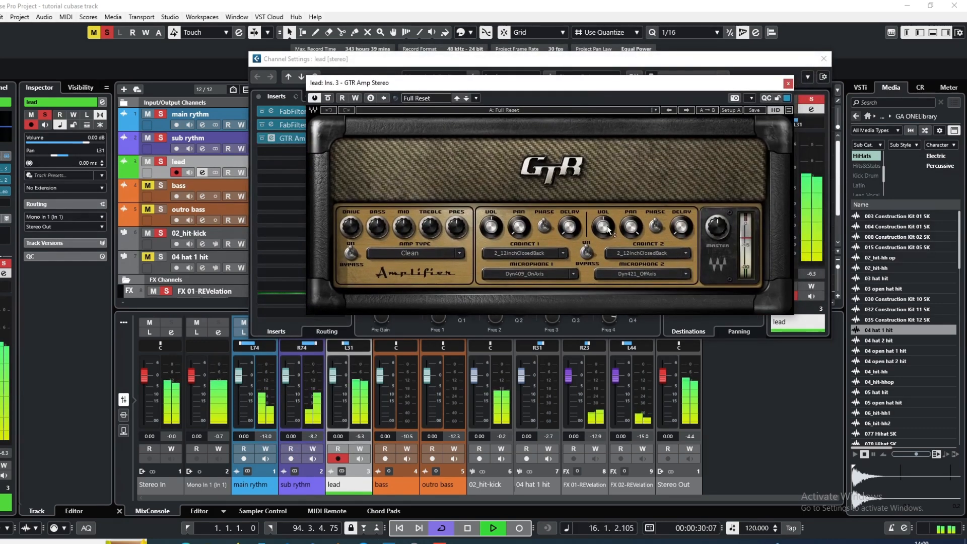
Compare the Sweet and Clean amp types in the lead's GTR Amp, settling on Clean with the ACME_2_10inch_OpenBack cabinets
left_click(459, 253)
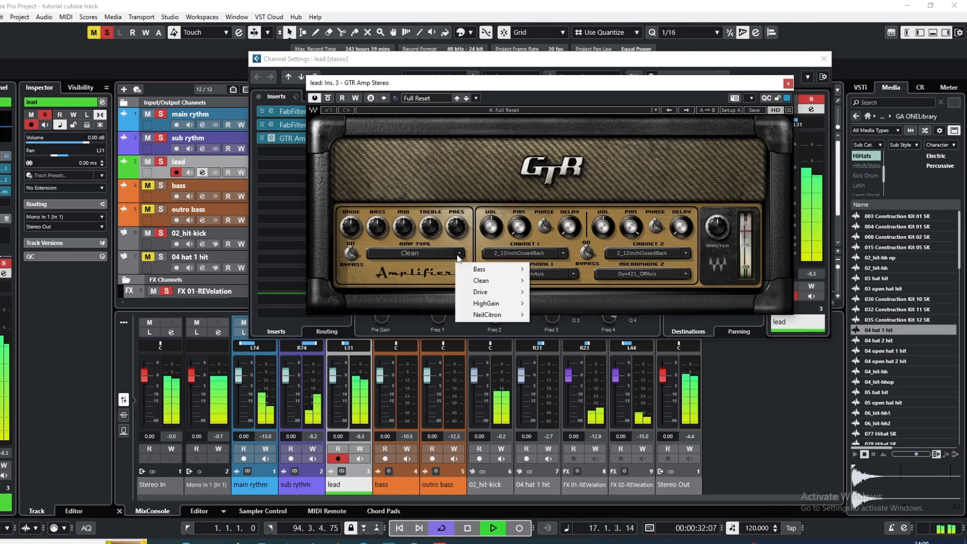
mouse_move(504, 280)
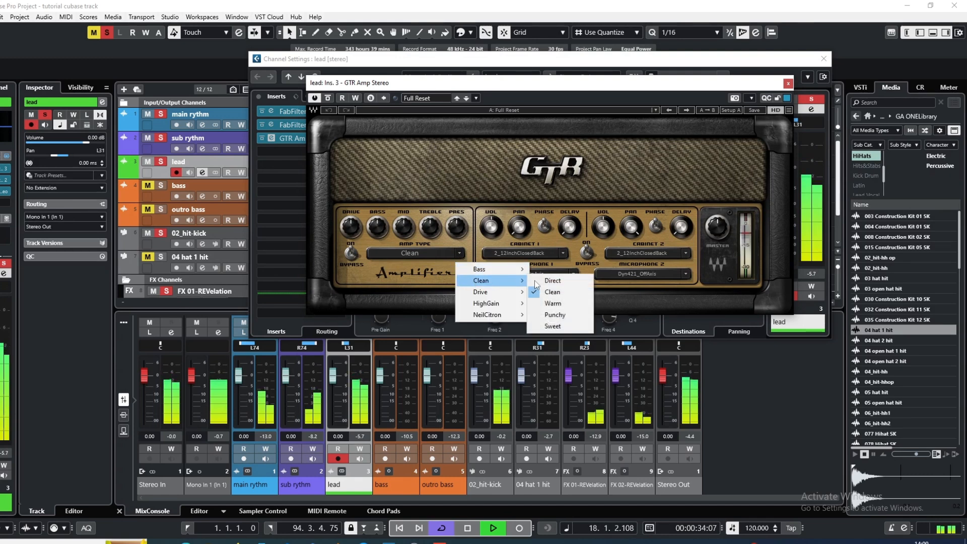
left_click(554, 327)
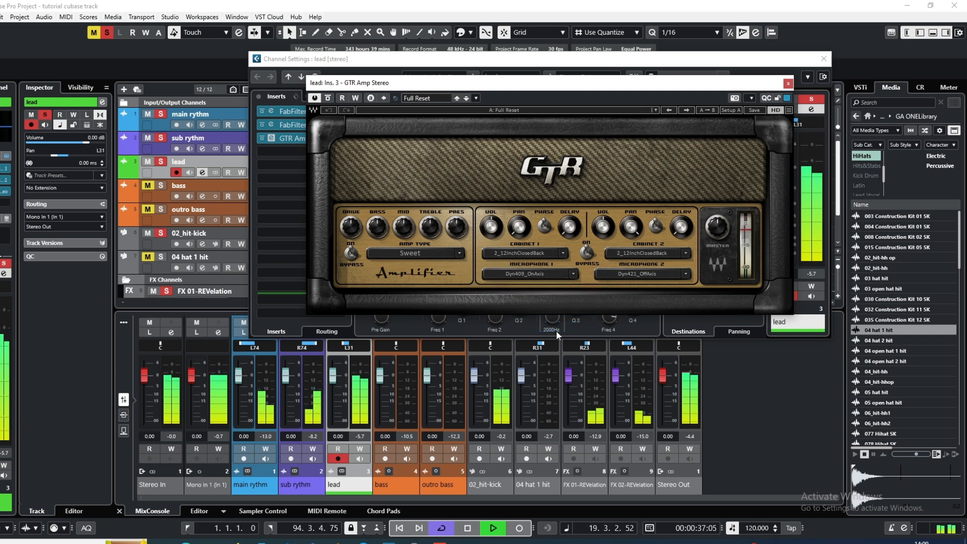
left_click(459, 255)
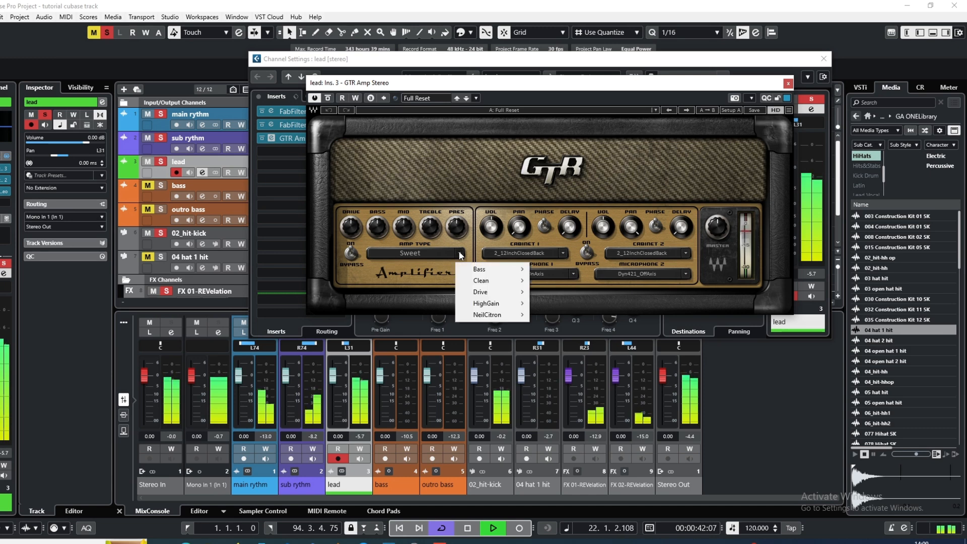
left_click(478, 281)
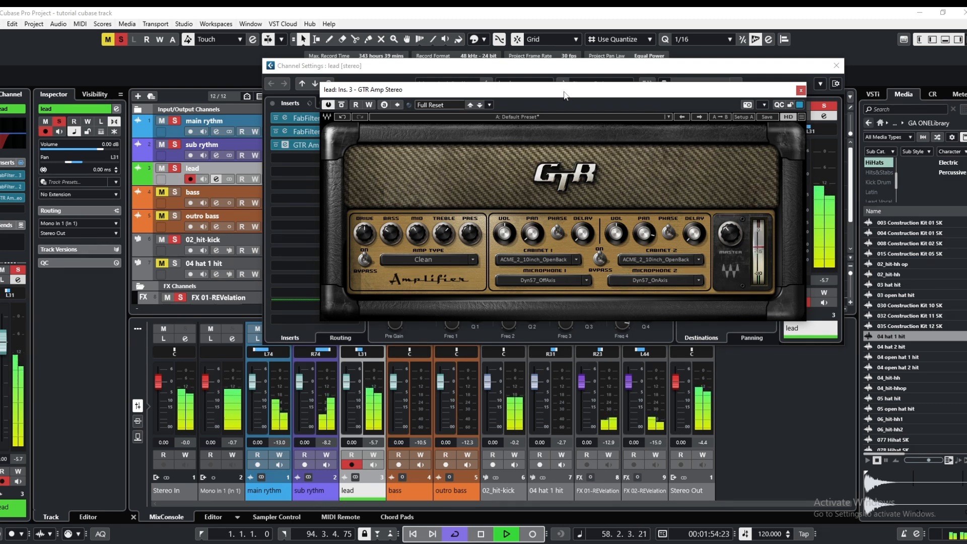
Replay from about bar 5, fine-tune the master level of the lead's GTR Amp and close the amp
left_click_drag(565, 96, 574, 128)
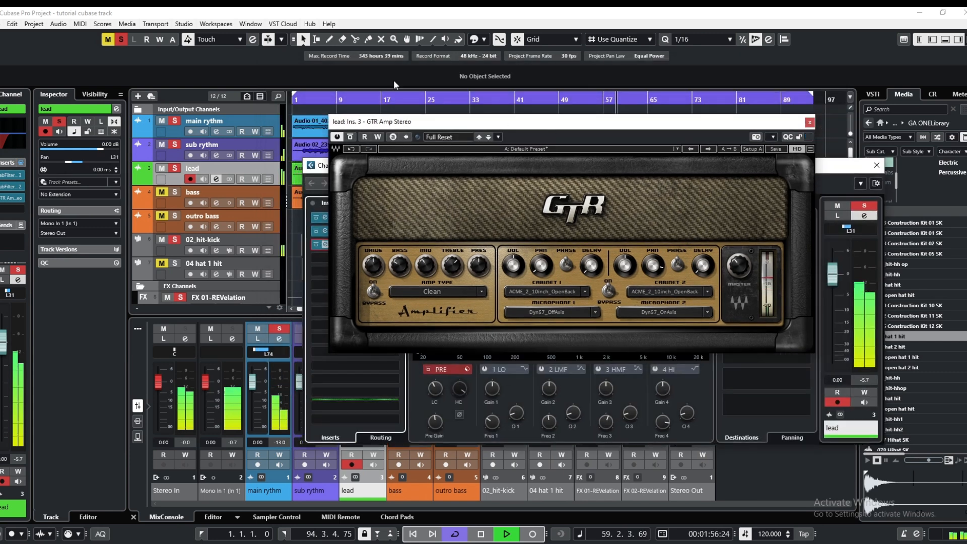
left_click(317, 105)
left_click_drag(587, 121, 552, 40)
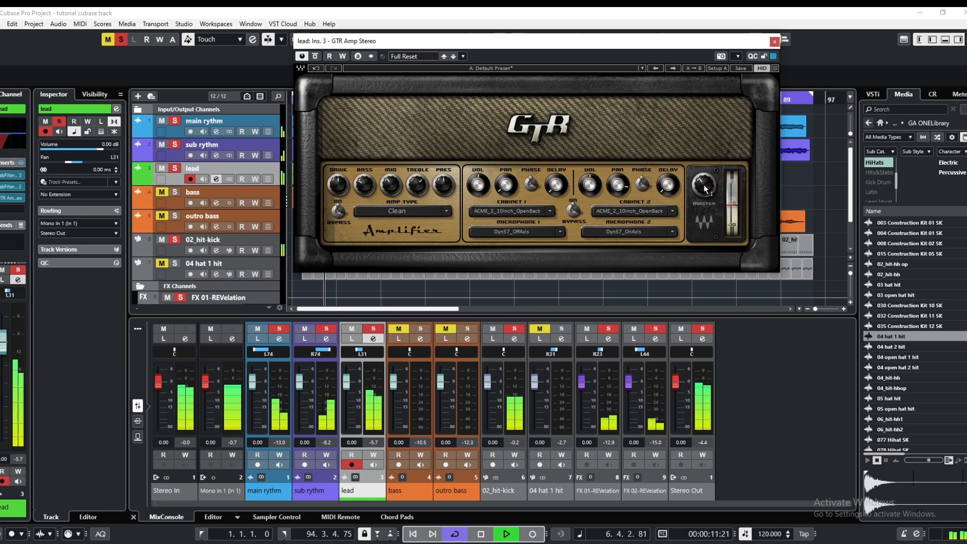
left_click_drag(703, 184, 704, 184)
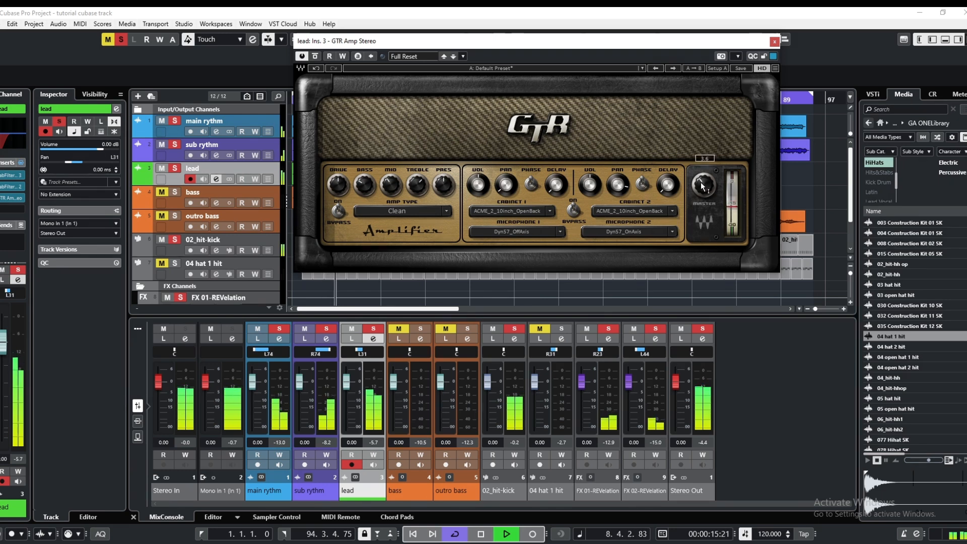
left_click_drag(704, 187, 704, 189)
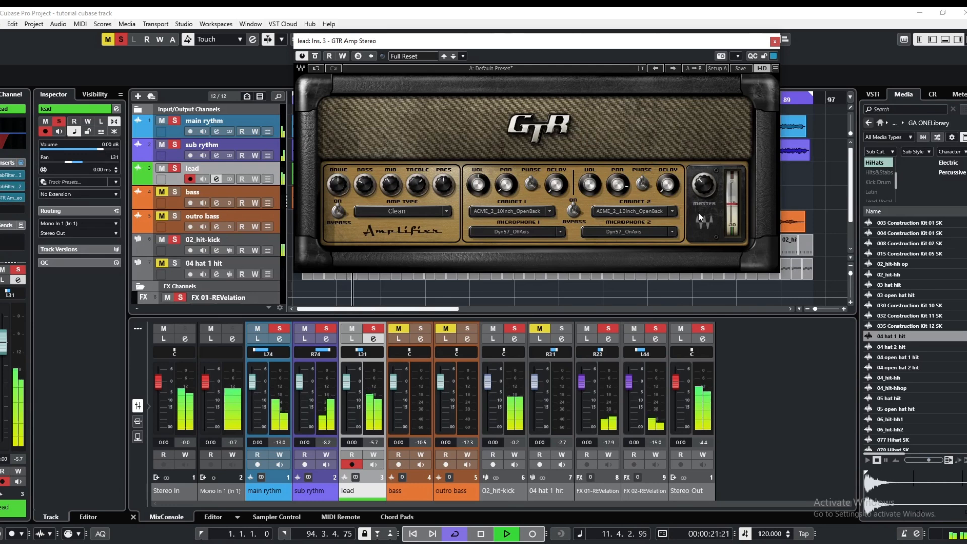
left_click(773, 43)
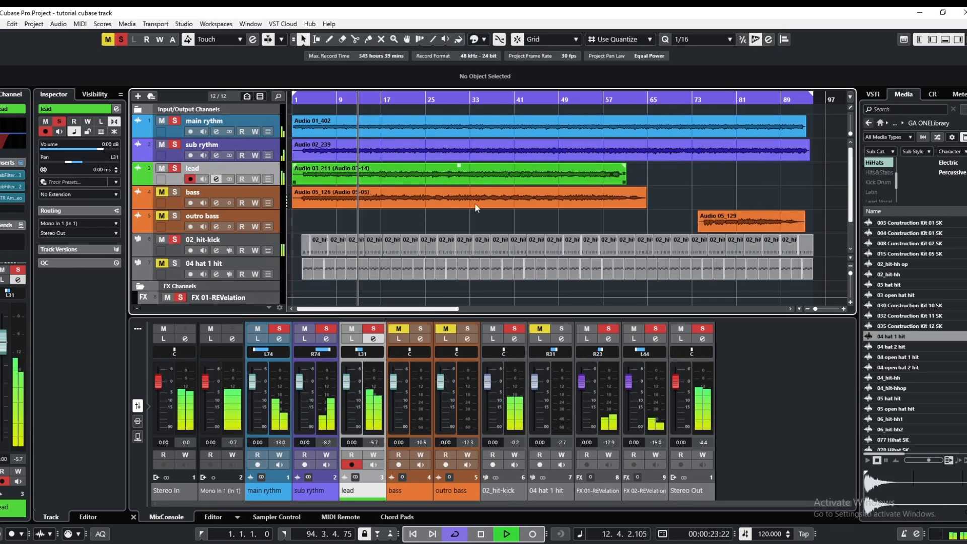
Stop playback, place the playhead near bar 6 and restart playback from there
left_click(480, 535)
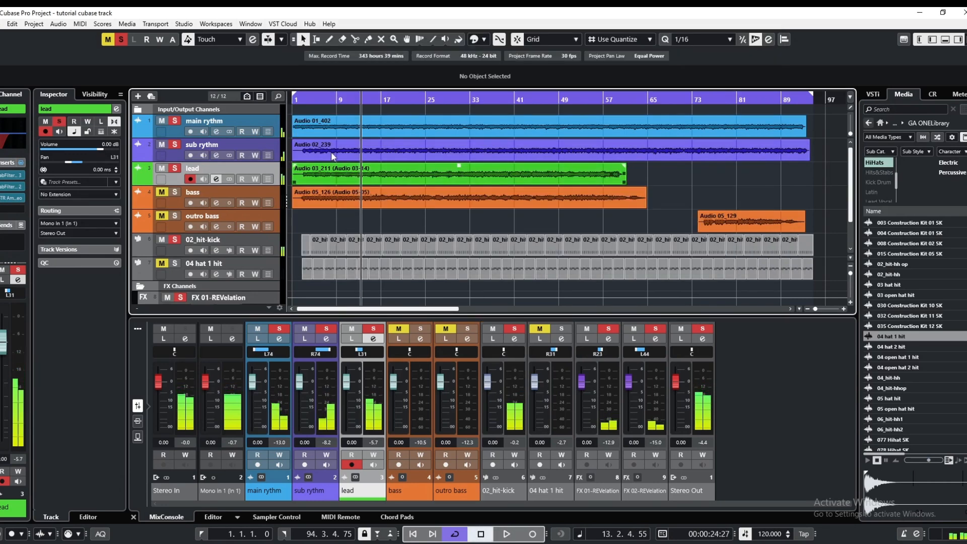
left_click(321, 100)
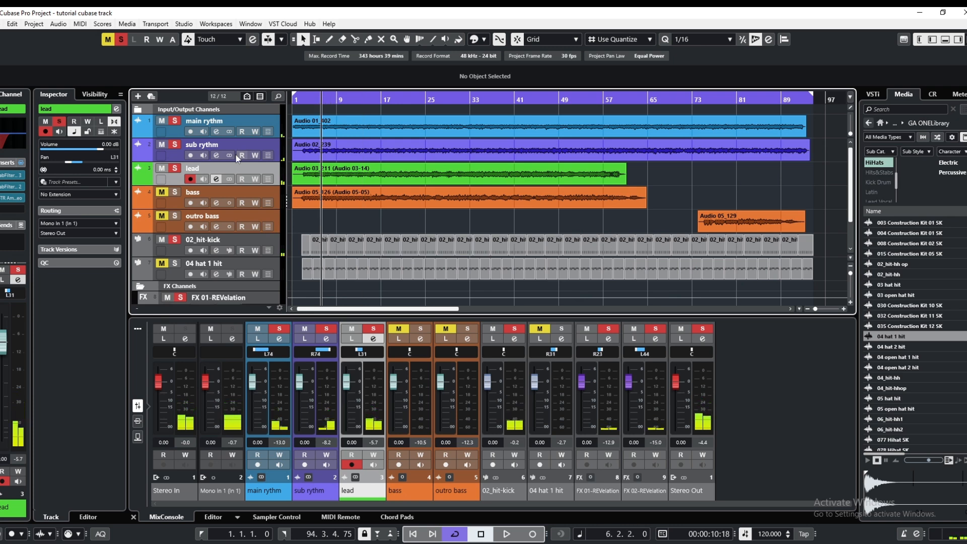
left_click(374, 339)
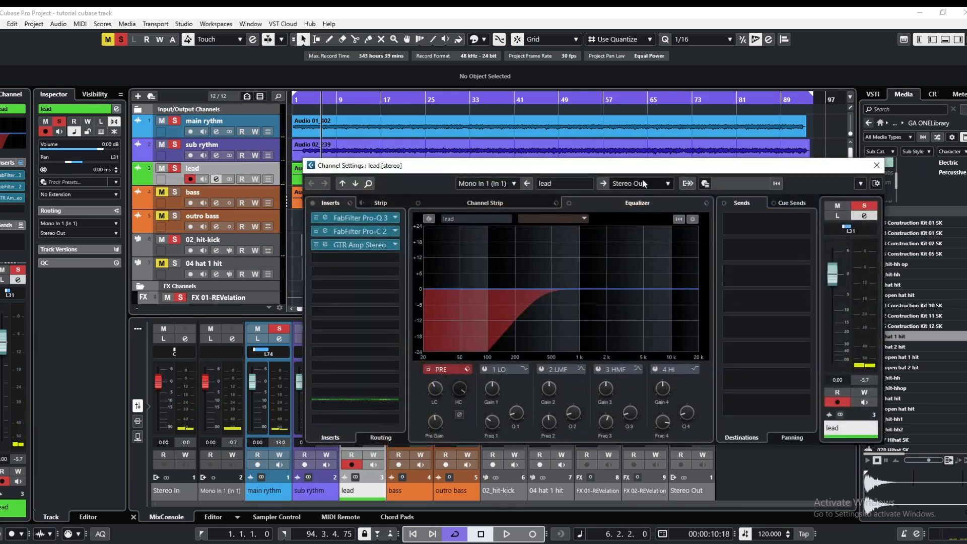
left_click_drag(643, 166, 591, 72)
left_click(512, 534)
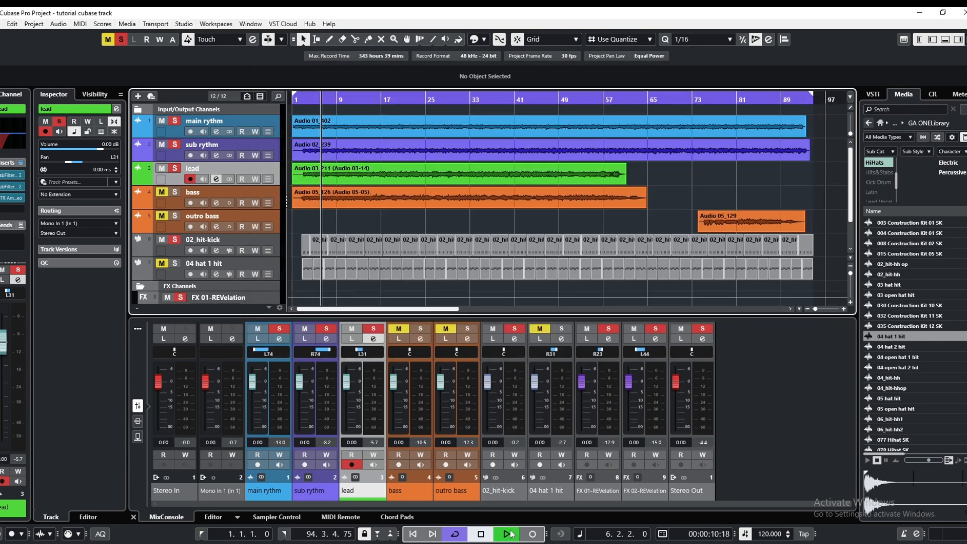
Add a mono REVelation FX channel routed to Stereo Out on the lead channel's first send
left_click(216, 179)
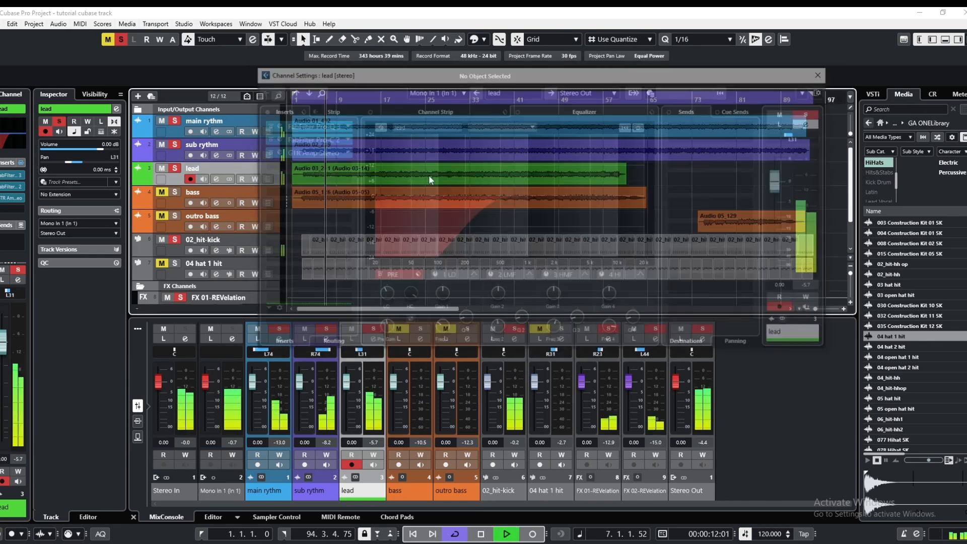
right_click(702, 134)
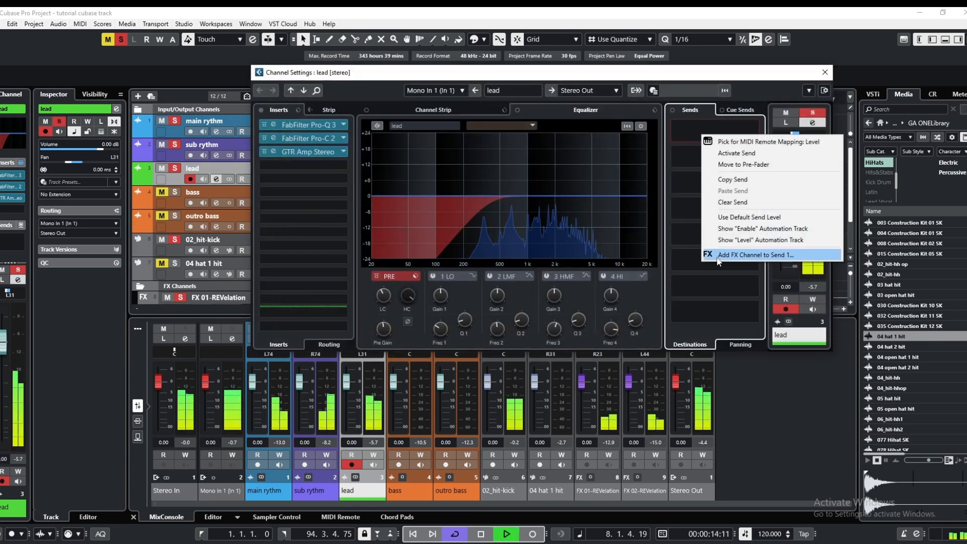
left_click(745, 255)
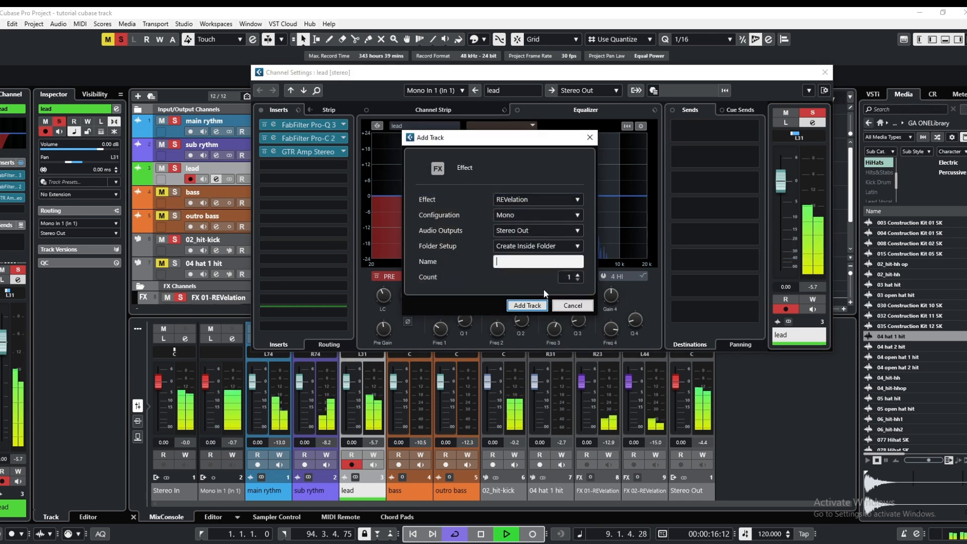
left_click(529, 305)
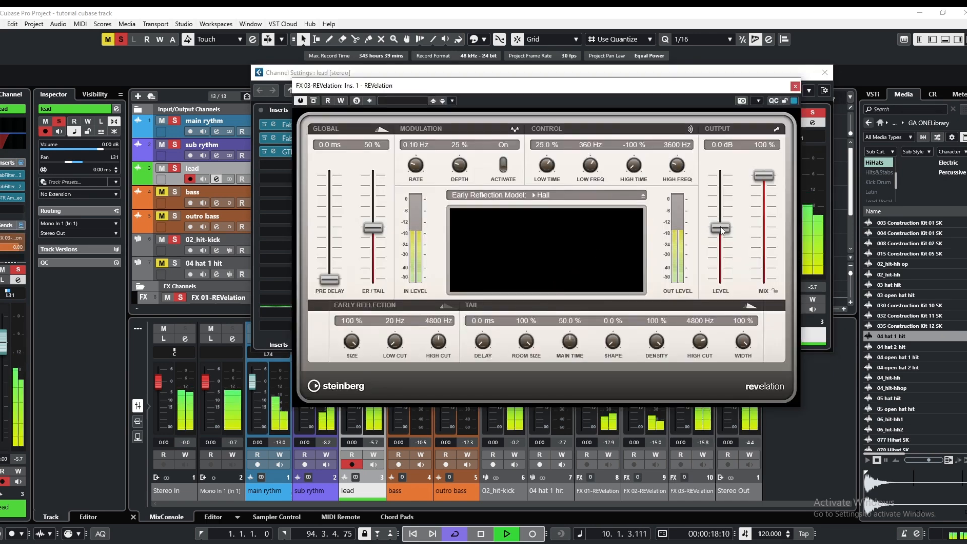
Set the lead's REVelation to 22.4 ms pre-delay, 31% ER/tail, -10.3 dB output level and 43% mix, and close the reverb
left_click_drag(720, 227, 724, 267)
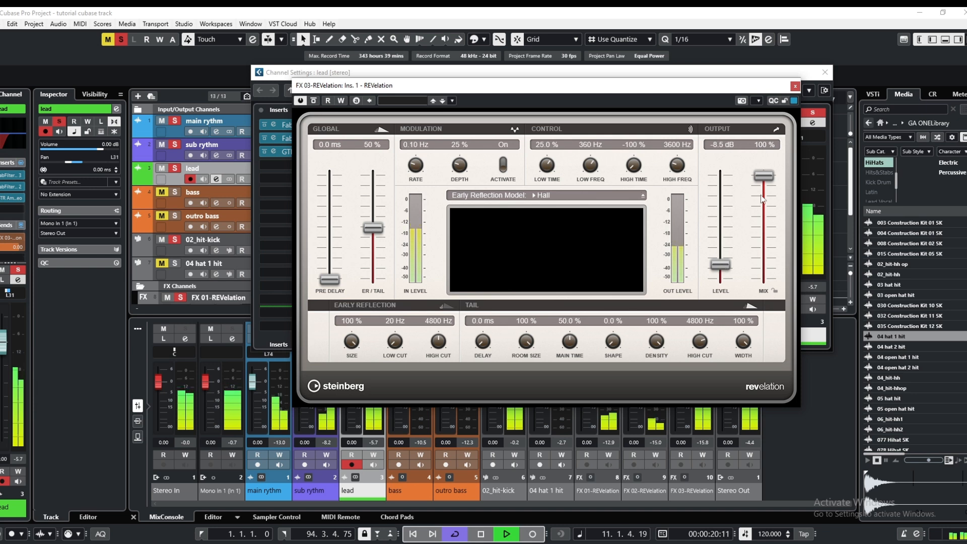
left_click_drag(764, 177, 725, 267)
left_click_drag(769, 242, 768, 236)
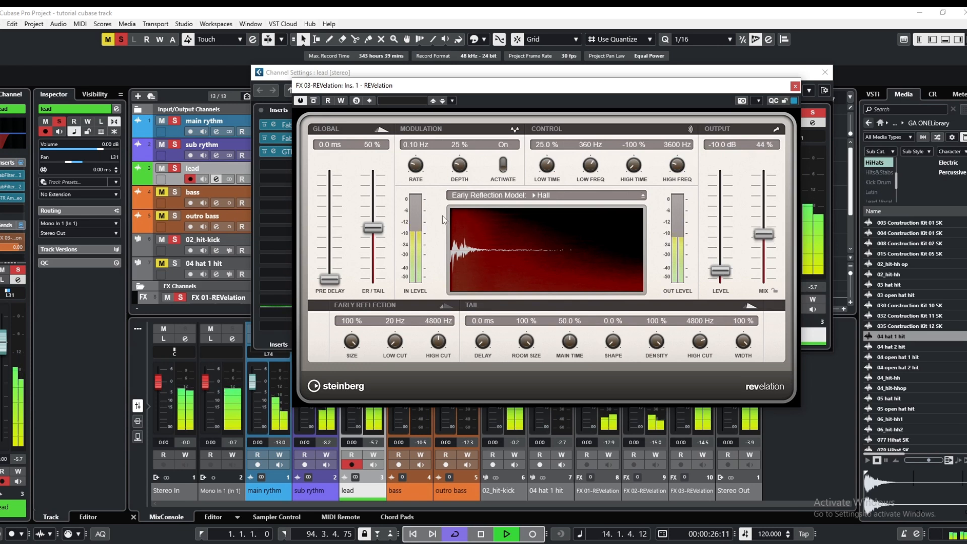
left_click_drag(374, 240, 374, 258)
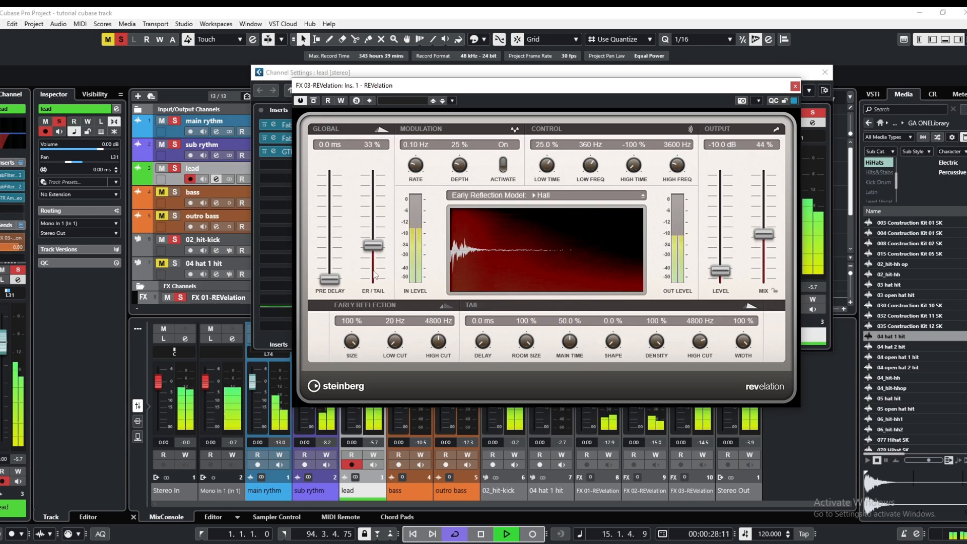
left_click_drag(325, 282, 325, 274)
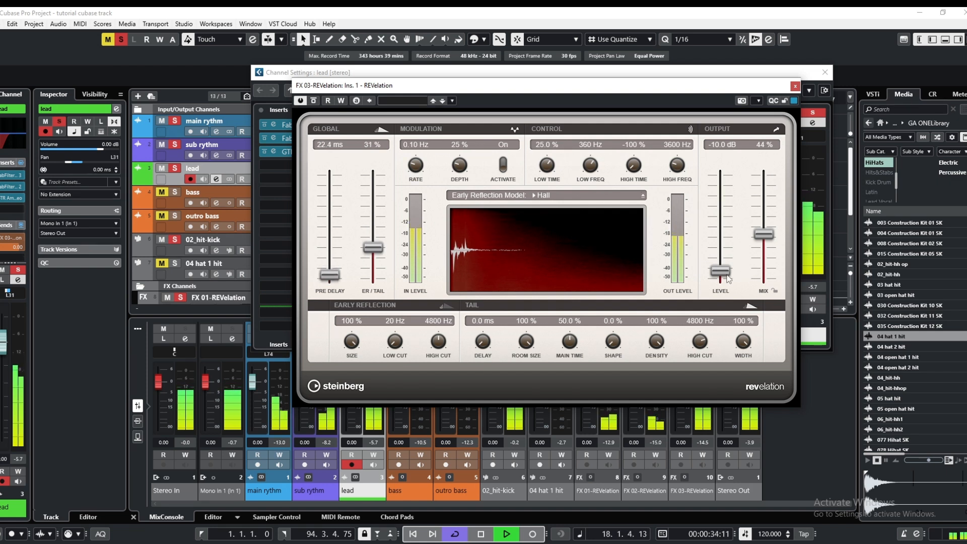
left_click_drag(729, 278, 728, 280)
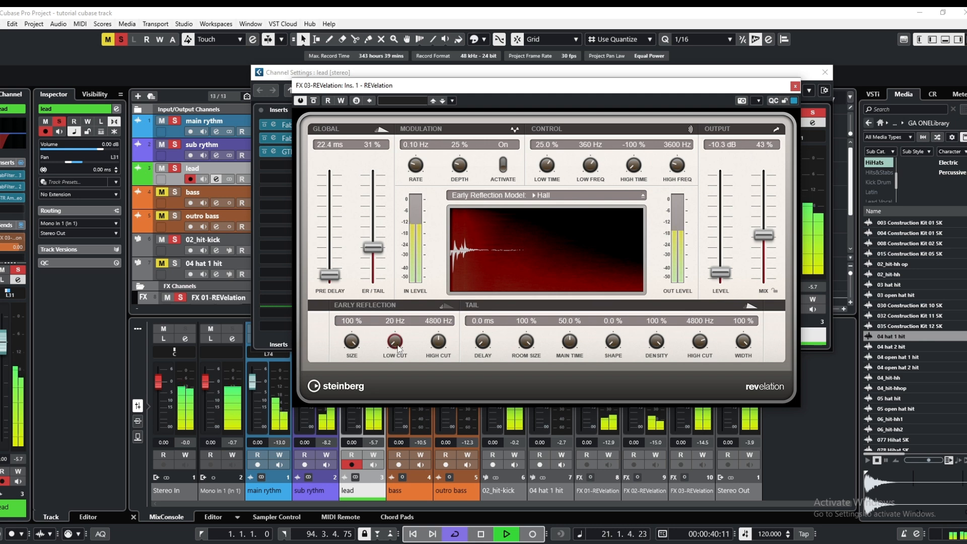
left_click(795, 87)
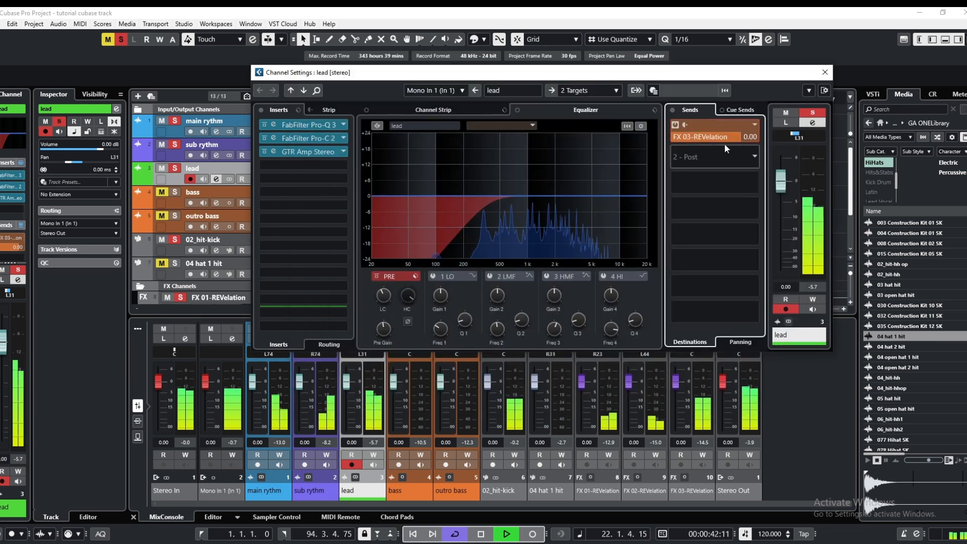
Lower the lead's send level to FX 03-REVelation to -5.65 and close the lead's channel settings
left_click_drag(722, 139, 712, 138)
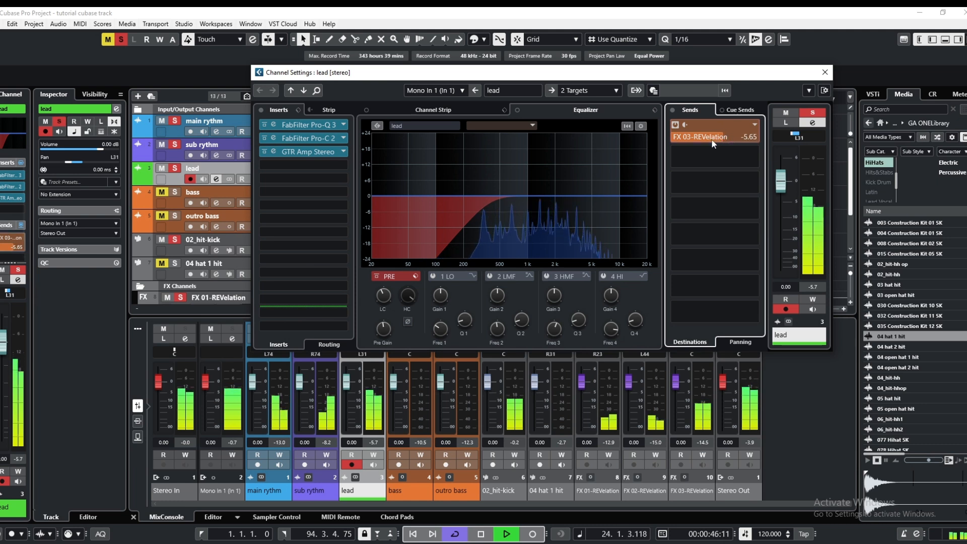
left_click(825, 73)
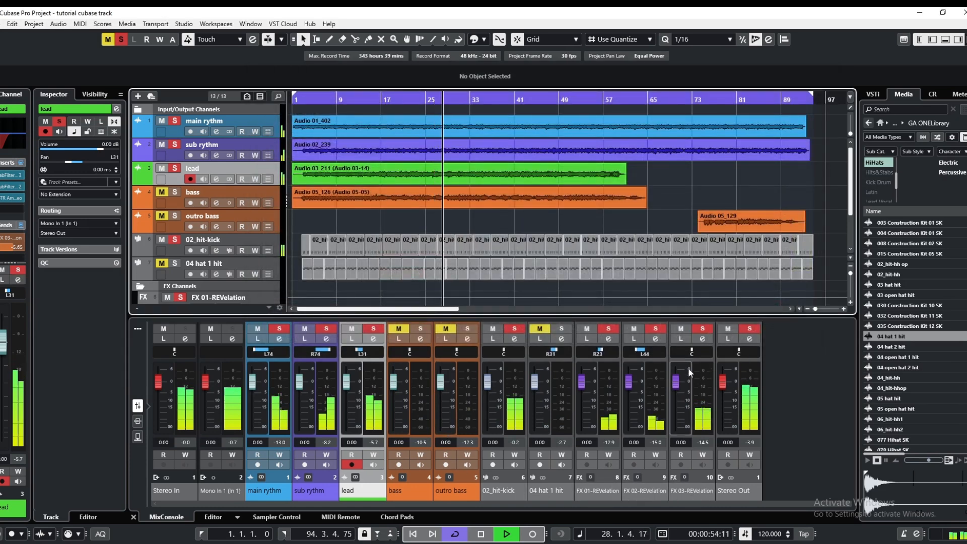
Pan the FX 03-REVelation channel to R18 and set its equalizer's low-cut filter to 582 Hz
left_click_drag(691, 349, 695, 351)
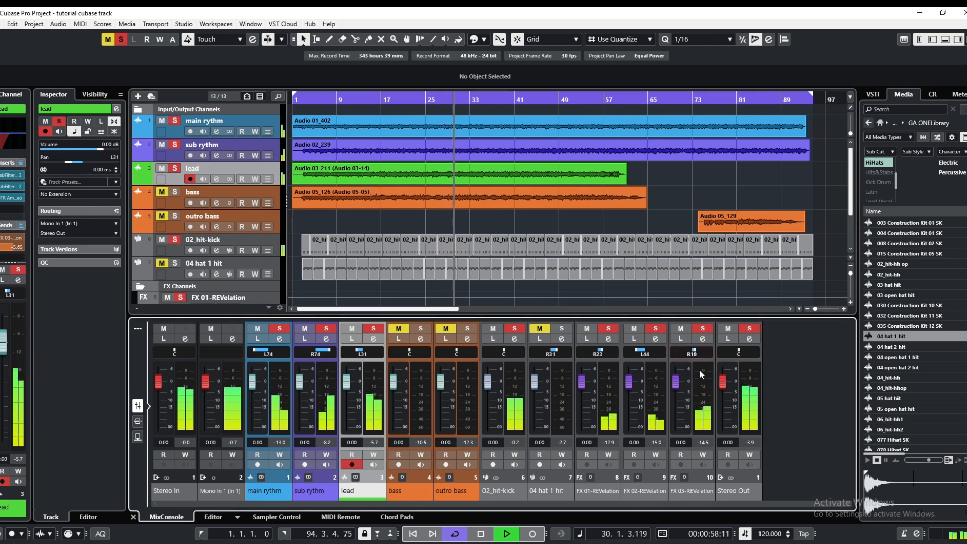
left_click(702, 338)
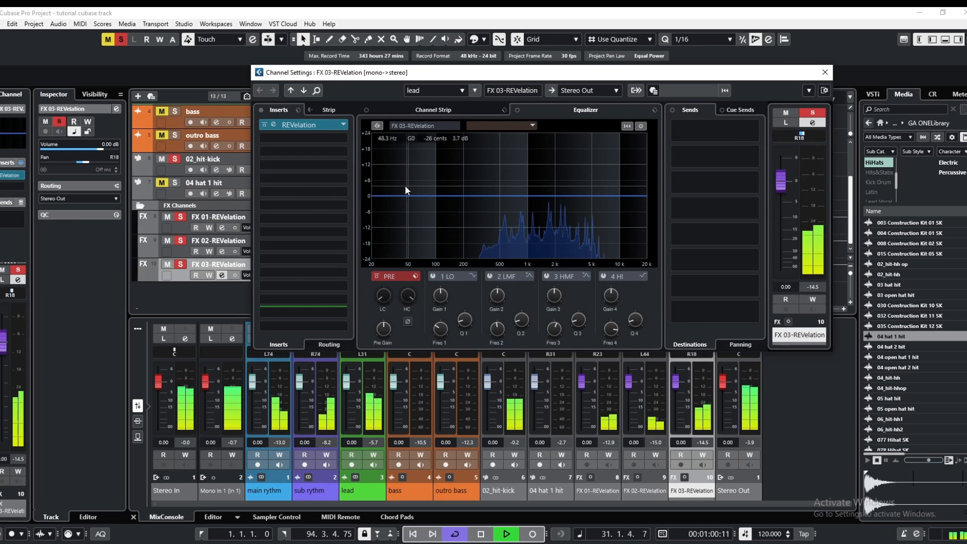
left_click_drag(385, 296, 382, 256)
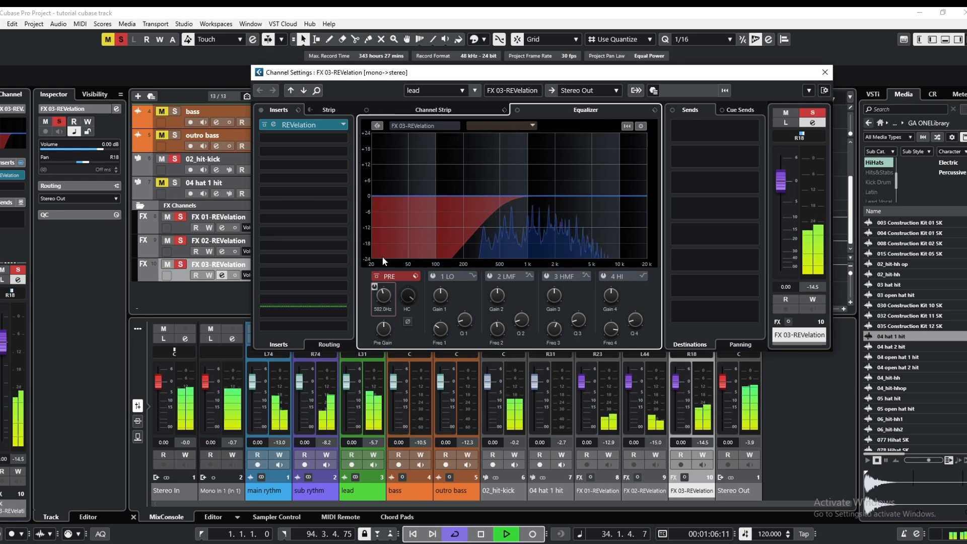
Add an FX channel with FabFilter Timeless 3 to the first send of the FX 03-REVelation channel
right_click(696, 132)
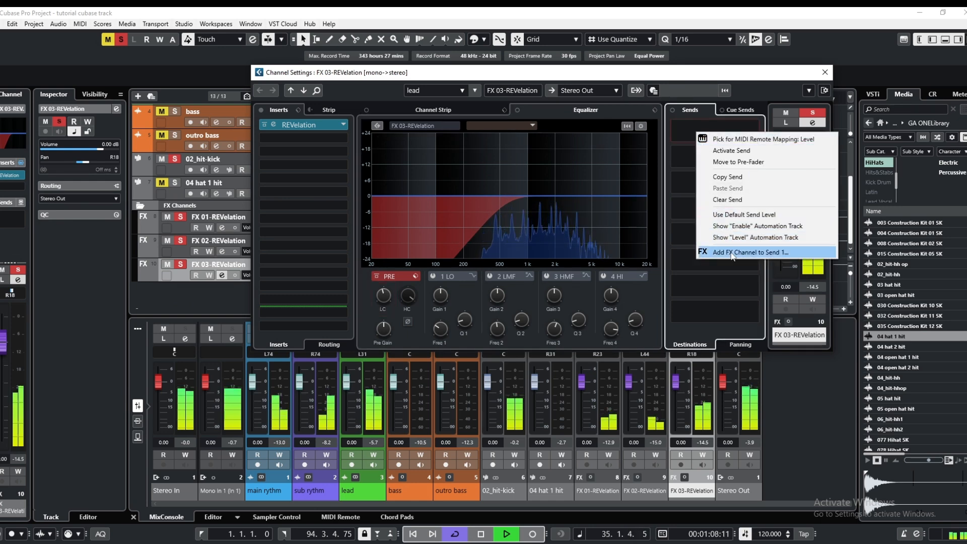
left_click(811, 313)
left_click(562, 204)
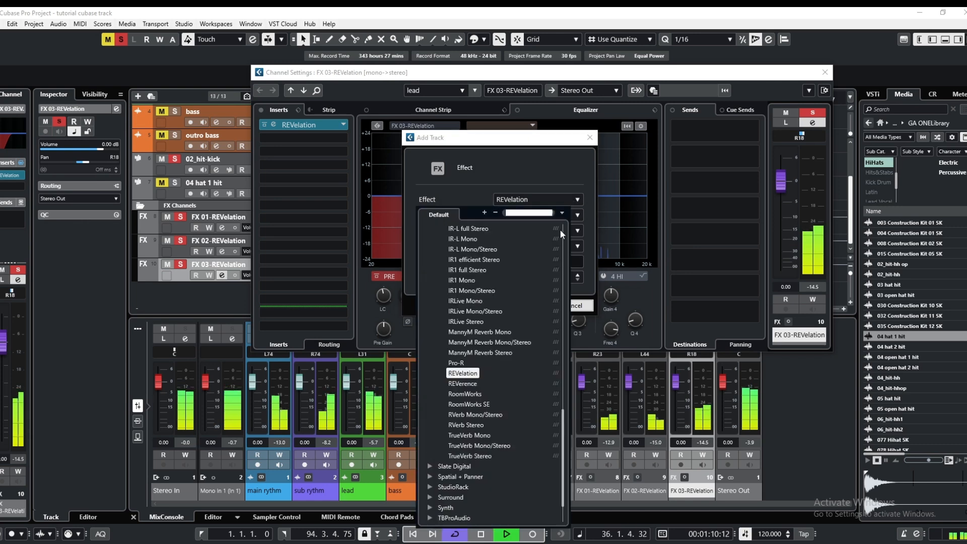
scroll(469, 379, "up", 6)
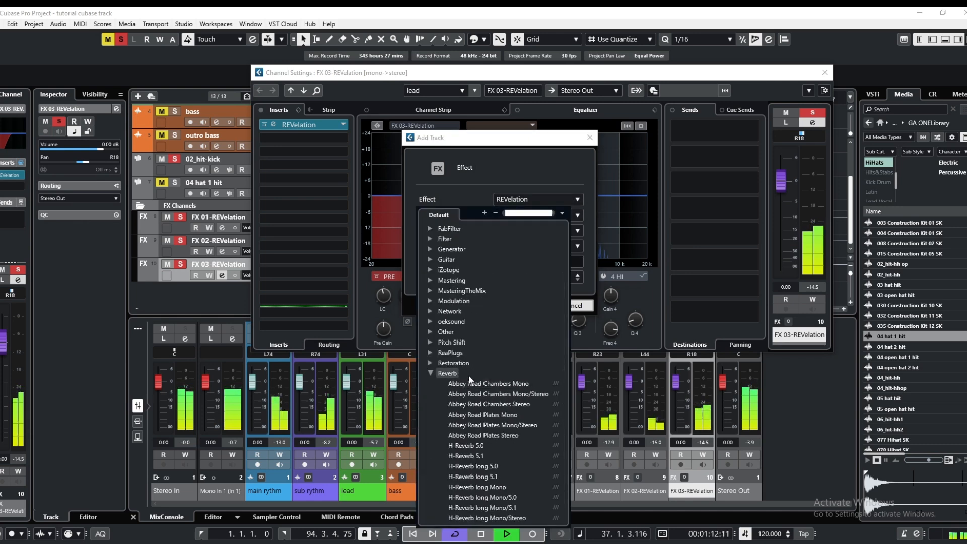
double_click(455, 374)
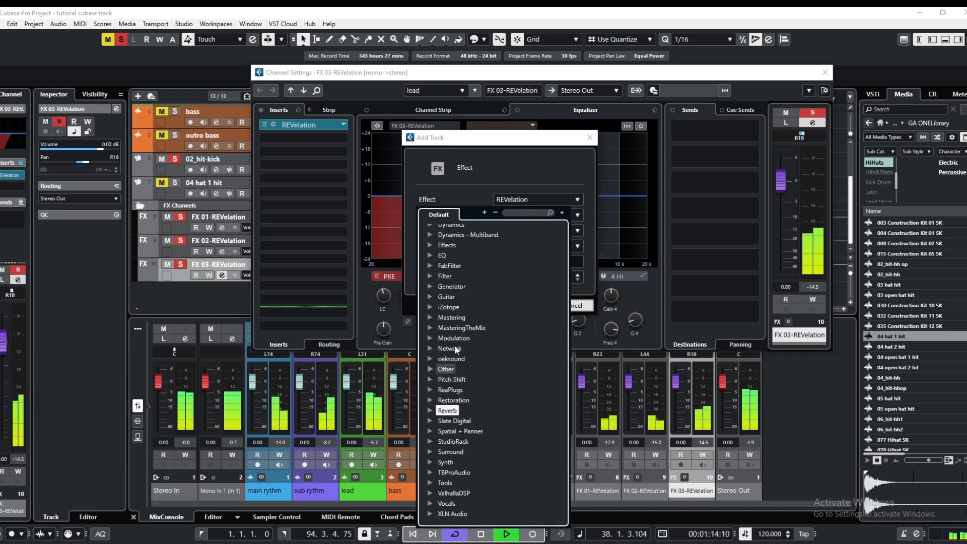
double_click(455, 264)
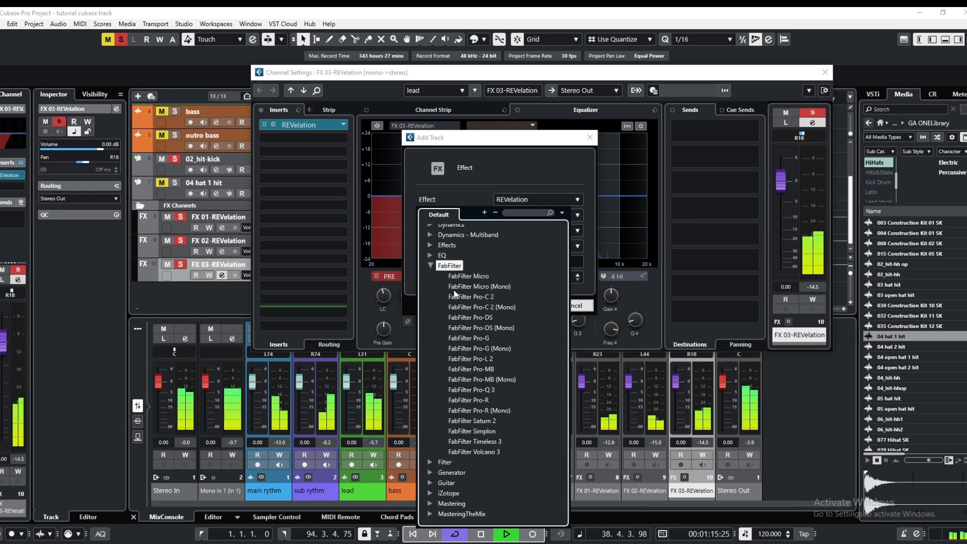
left_click(472, 442)
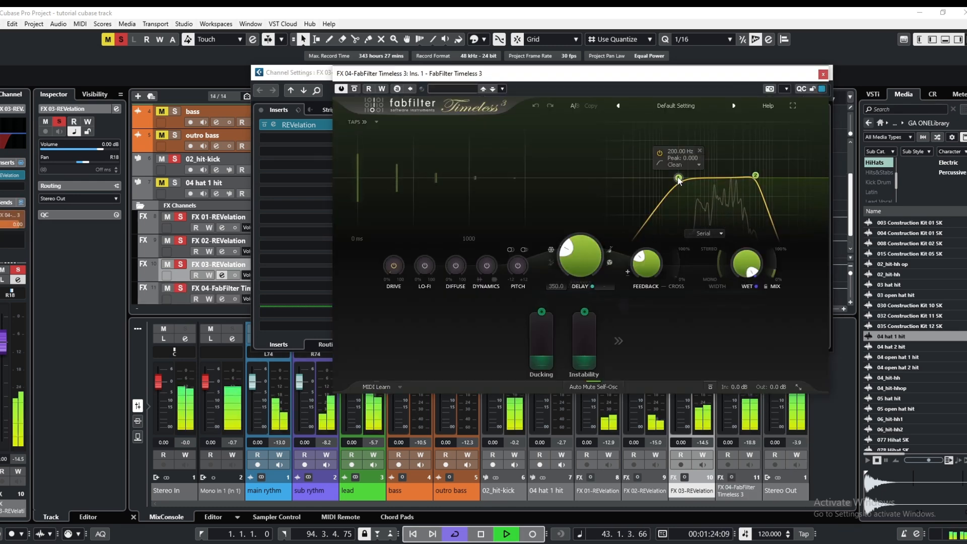
Raise the Timeless 3 low-cut filter frequency above 200 Hz and set FX 03-REVelation's send level to the delay channel to -9.62
left_click_drag(679, 177, 700, 178)
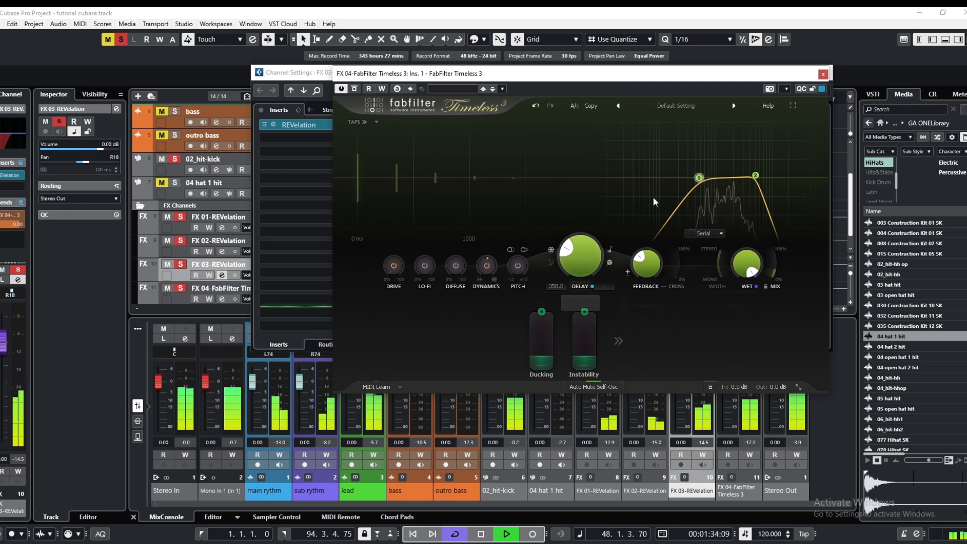
left_click(823, 74)
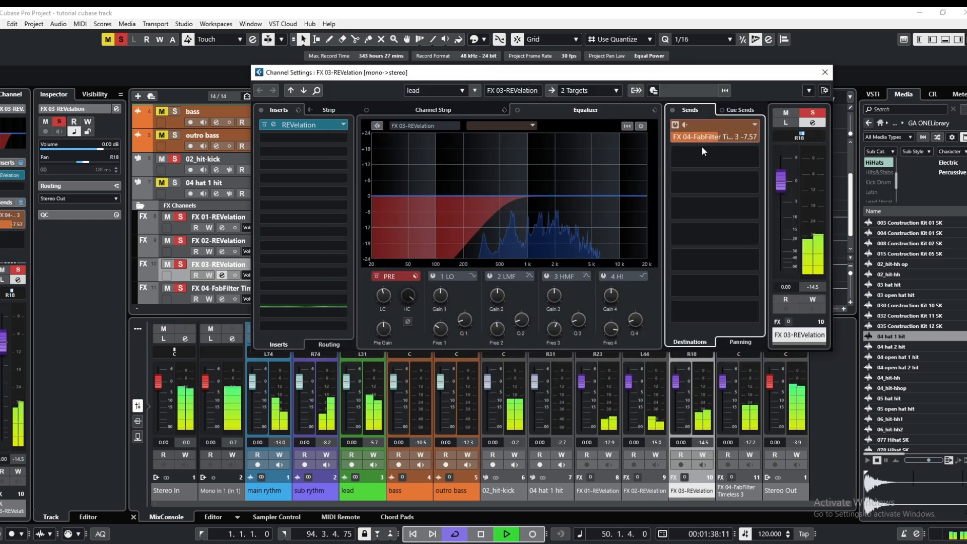
left_click_drag(700, 147, 718, 144)
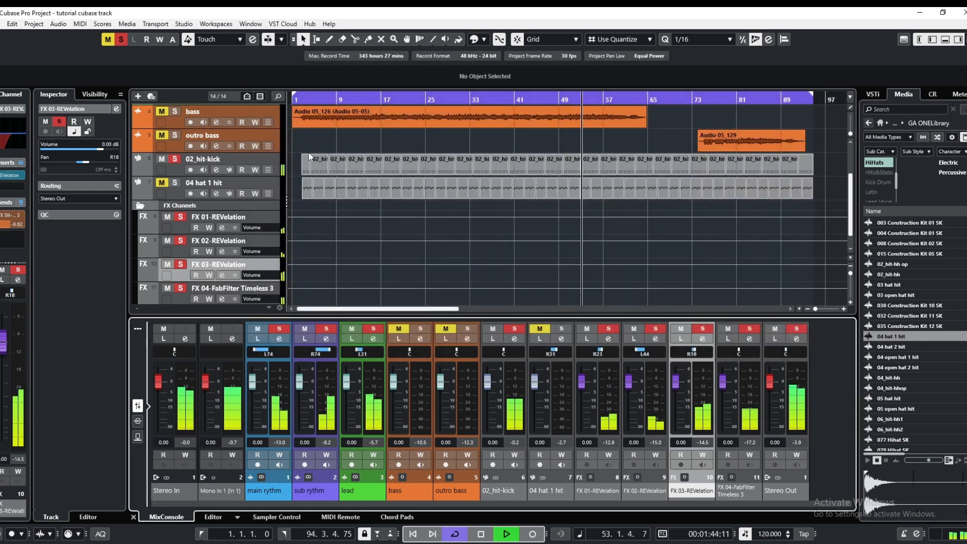
Solo the bass along with the other soloed tracks and restart playback near the beginning of the project
scroll(309, 152, "up", 3)
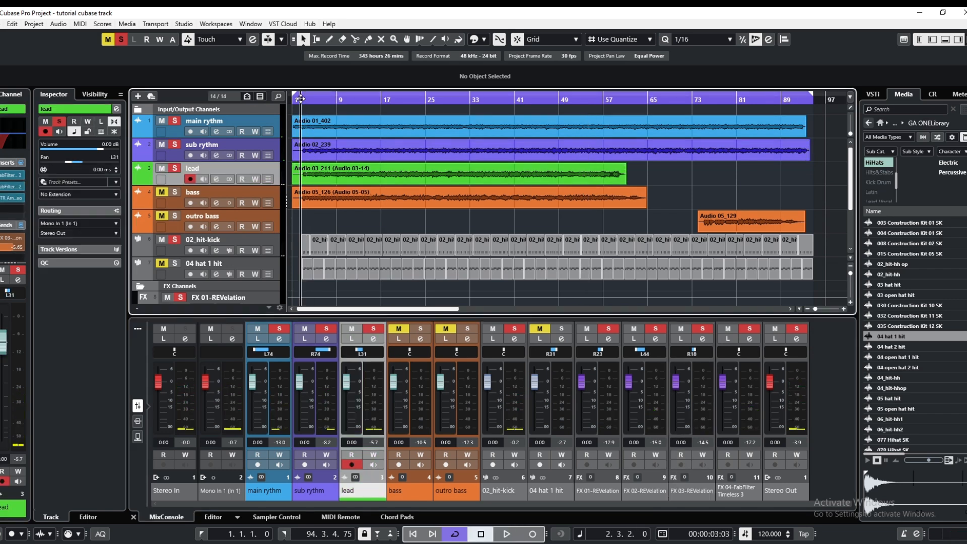
key("space")
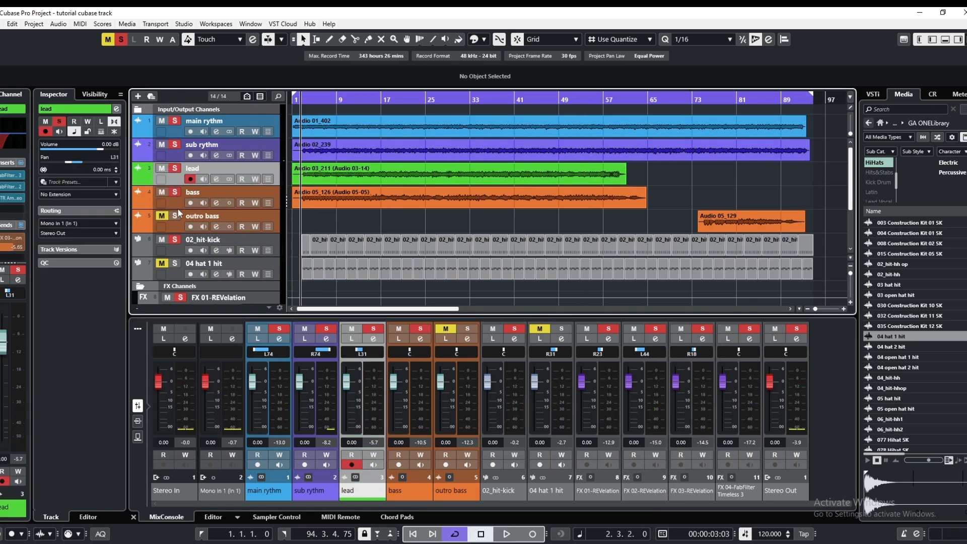
left_click(506, 535)
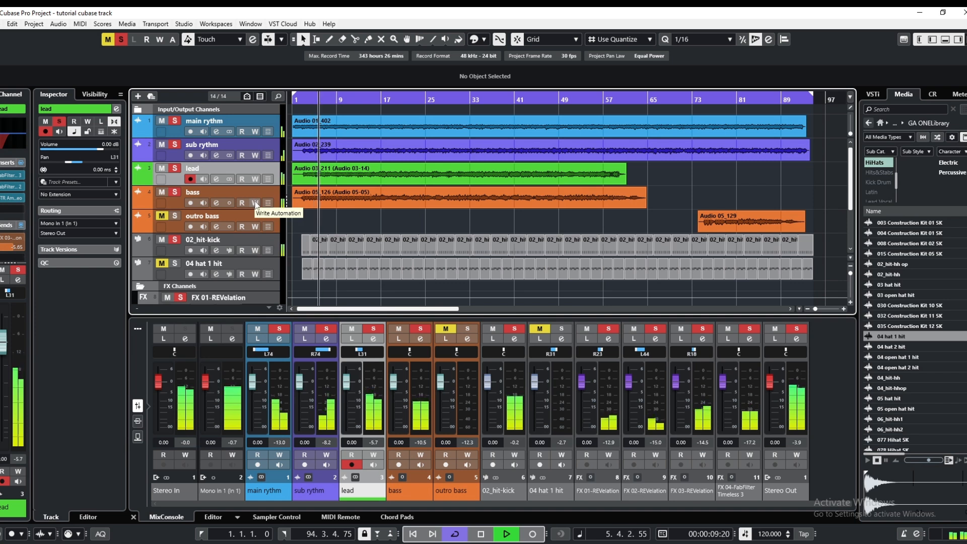
Clear all solo and mute states in the project and stop playback
left_click(121, 39)
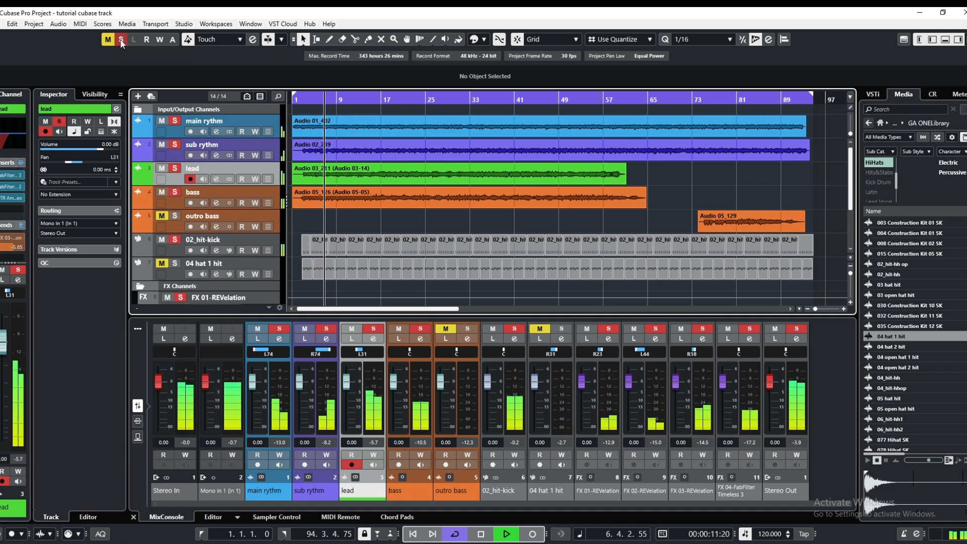
left_click(107, 39)
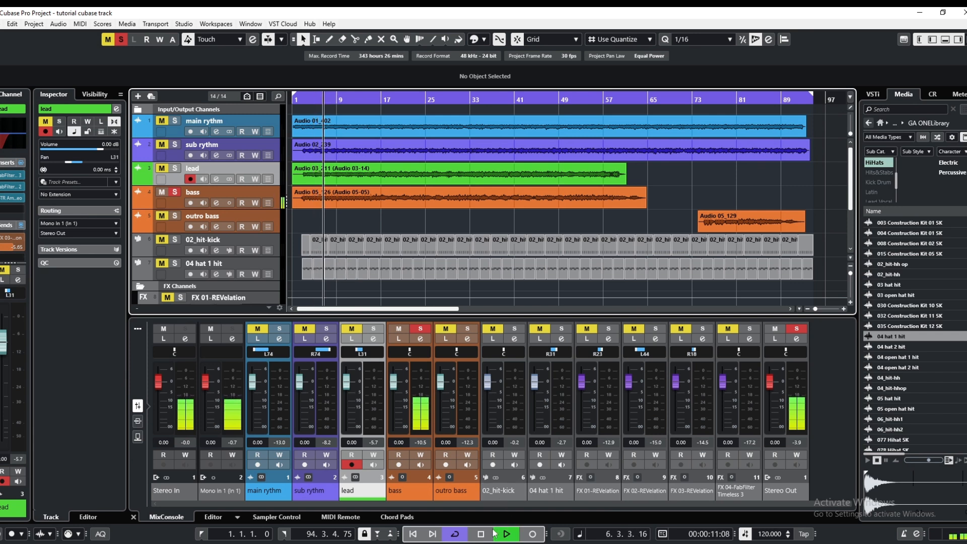
key("space")
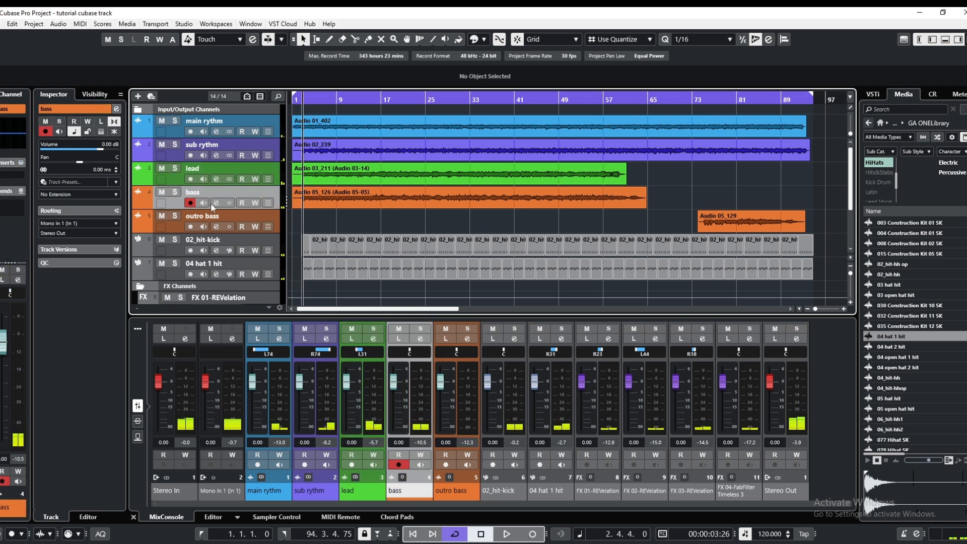
Insert FabFilter Pro-C 2 (Mono) in the bass channel's first insert slot with the project playing
left_click(211, 204)
left_click(298, 97)
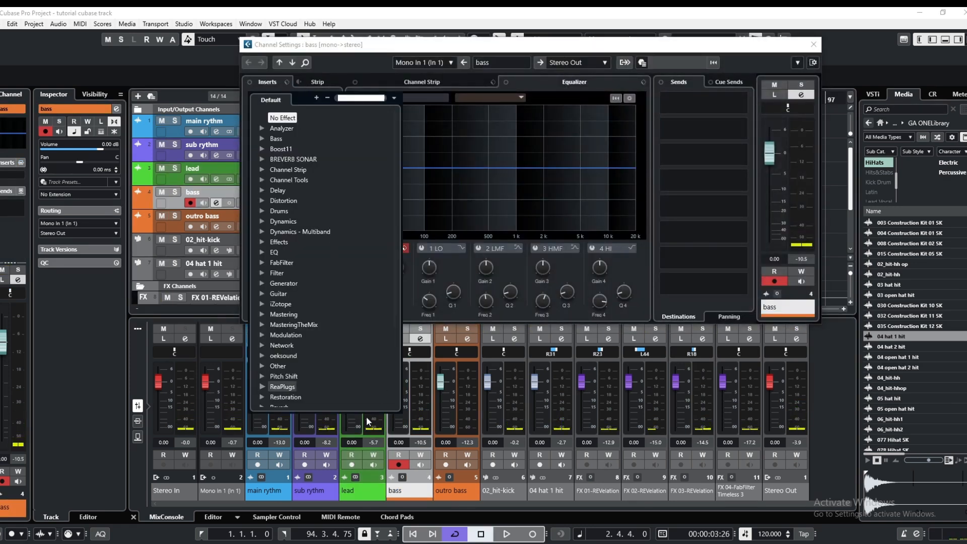
left_click(281, 262)
key("space")
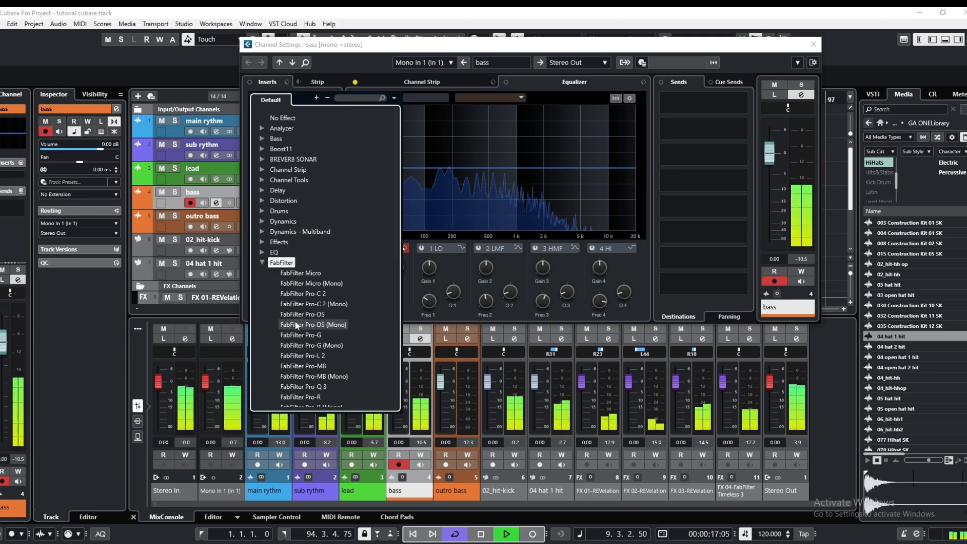
left_click(311, 304)
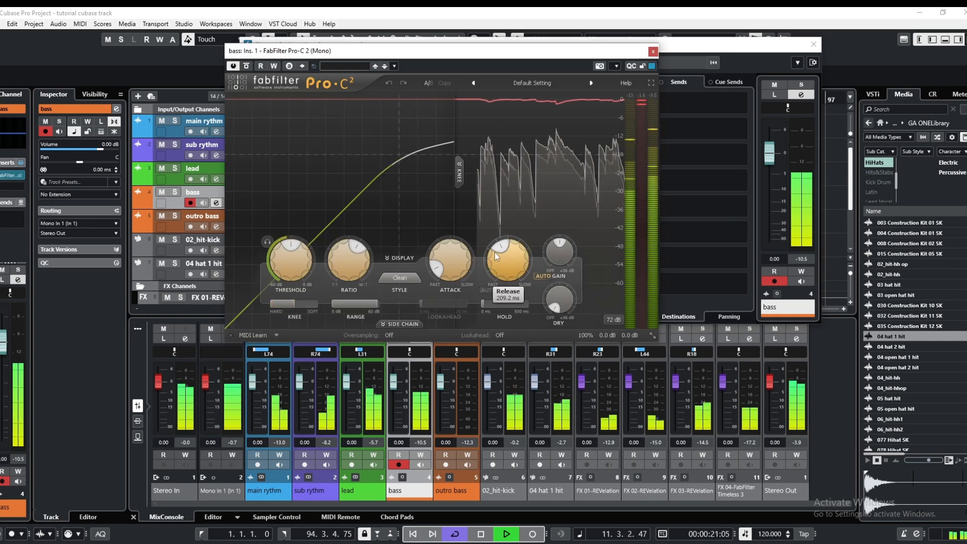
Set the bass compressor's release to 34.67 ms and threshold to -25.24 dB, and close the compressor
left_click_drag(495, 253, 487, 290)
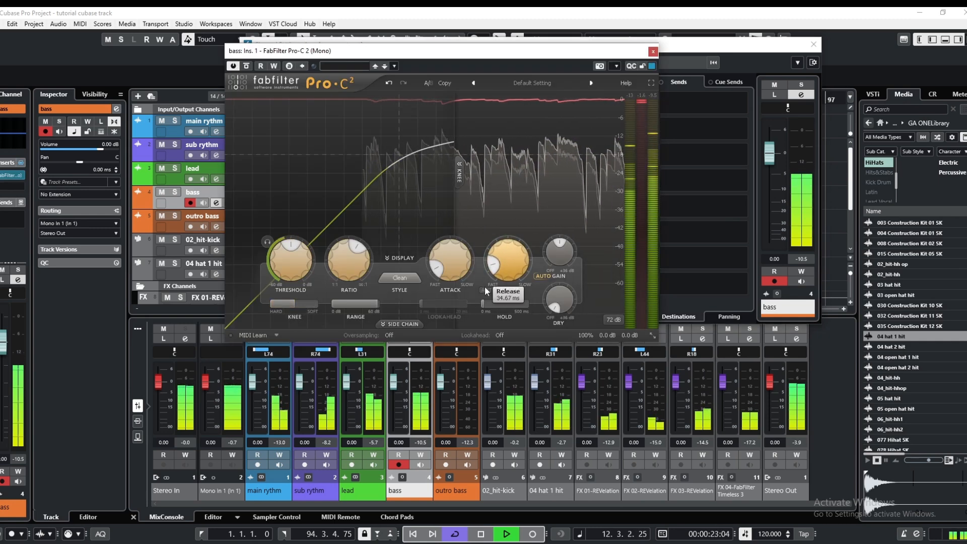
left_click_drag(284, 248, 280, 255)
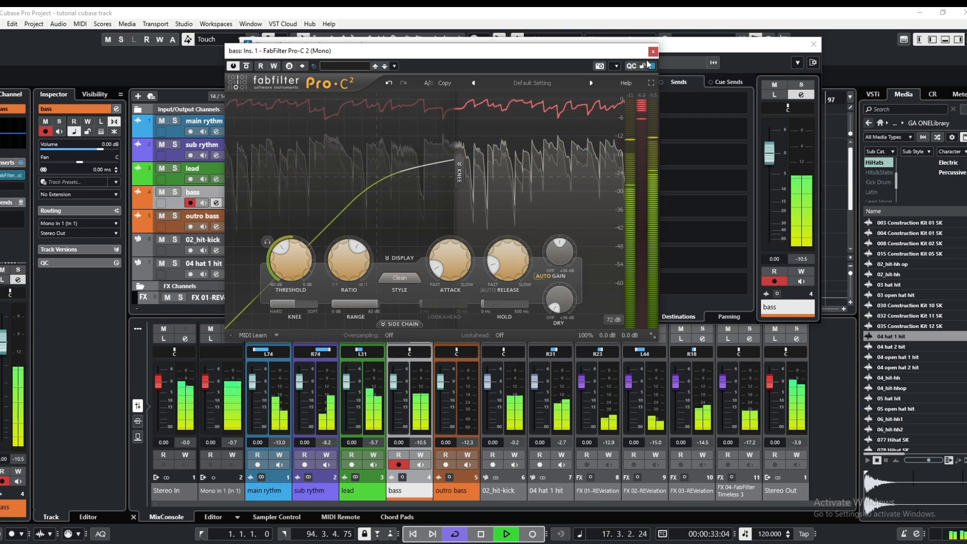
mouse_move(281, 249)
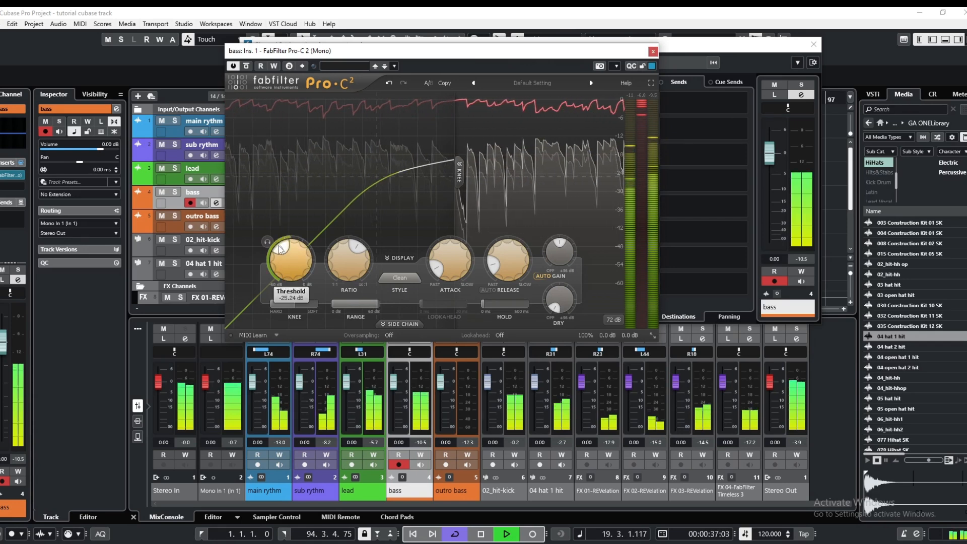
left_click(653, 51)
Insert JJP-Bass Mono in the bass channel's second insert slot and load its DI factory preset 60 BASS
left_click(296, 97)
left_click(276, 152)
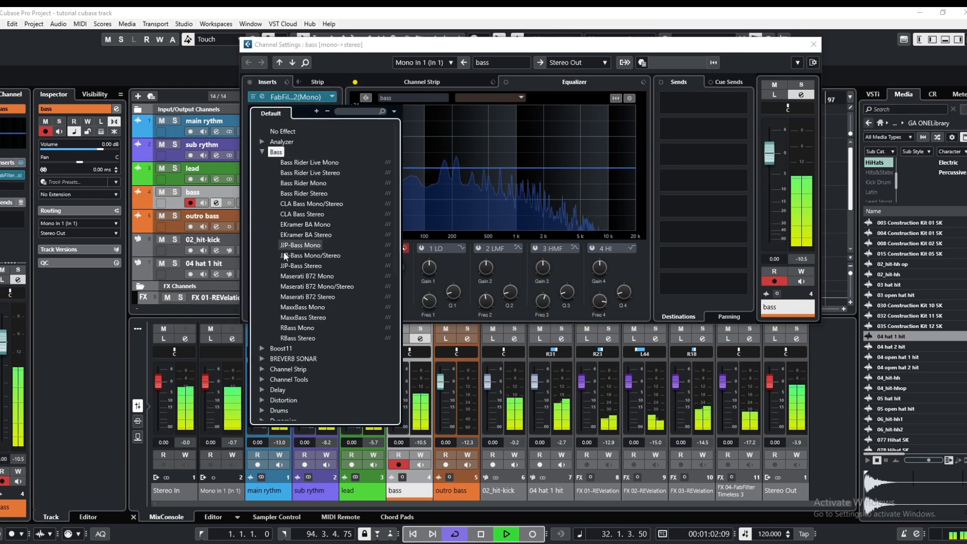
left_click(297, 246)
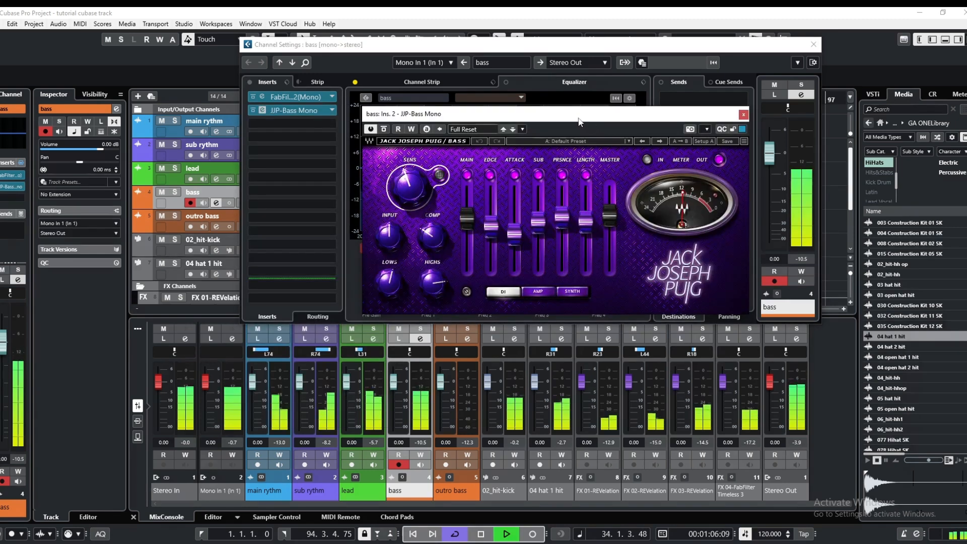
left_click_drag(580, 120, 499, 107)
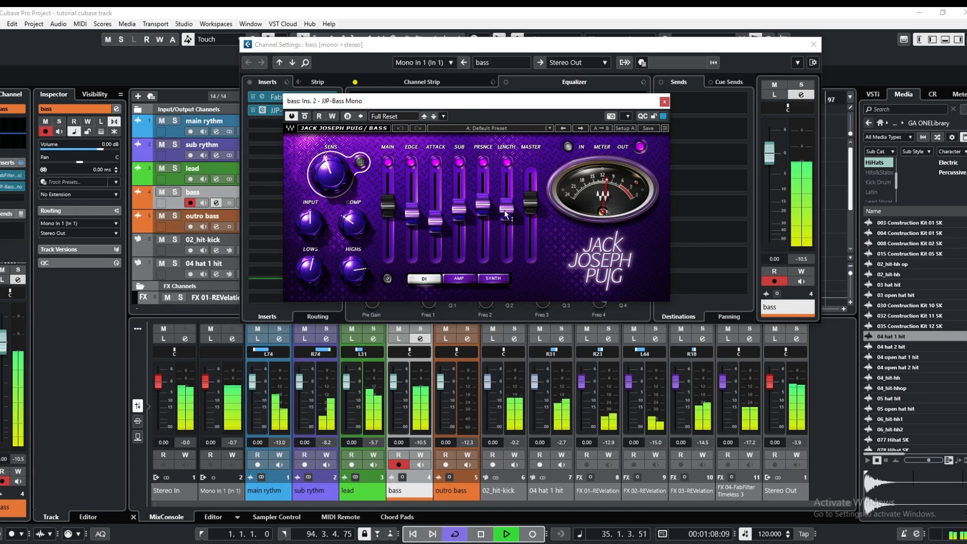
left_click(532, 130)
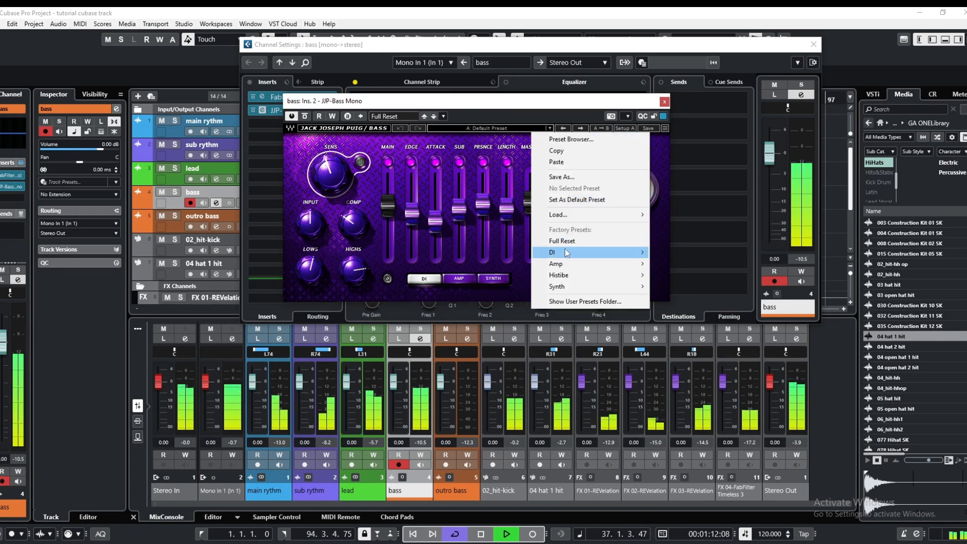
mouse_move(564, 251)
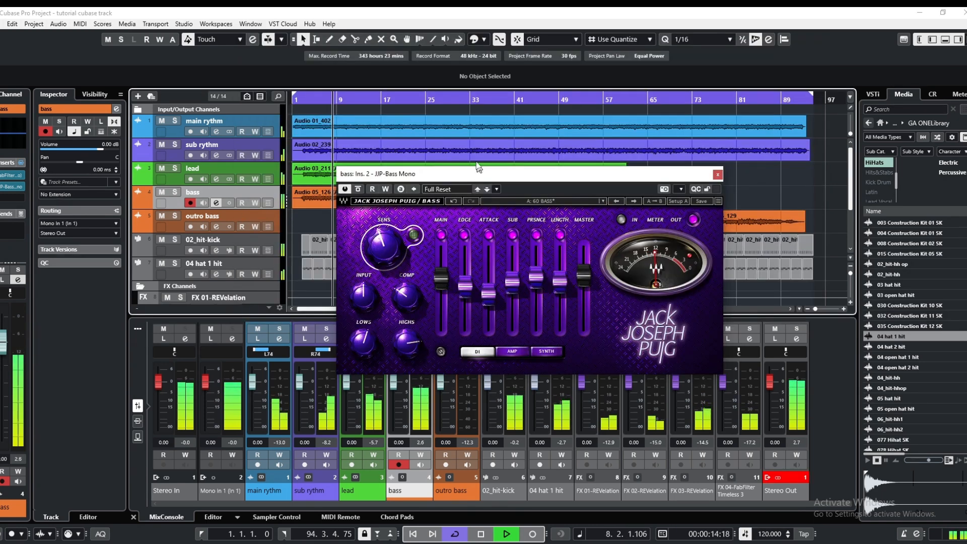
left_click_drag(476, 176, 431, 91)
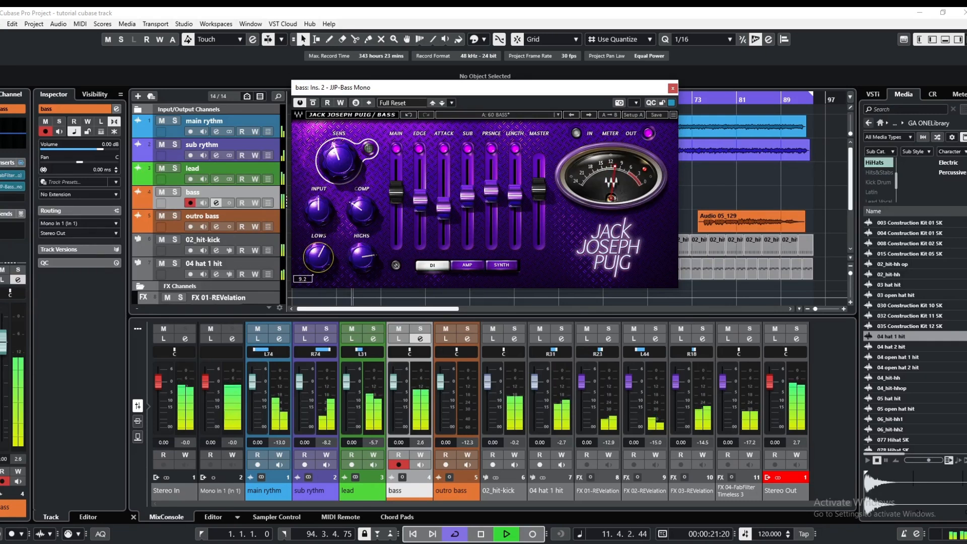
Lower the JJP-Bass highs and master level slightly, reset the Stereo Out clip indicator, and close the plug-in
left_click_drag(355, 256, 356, 267)
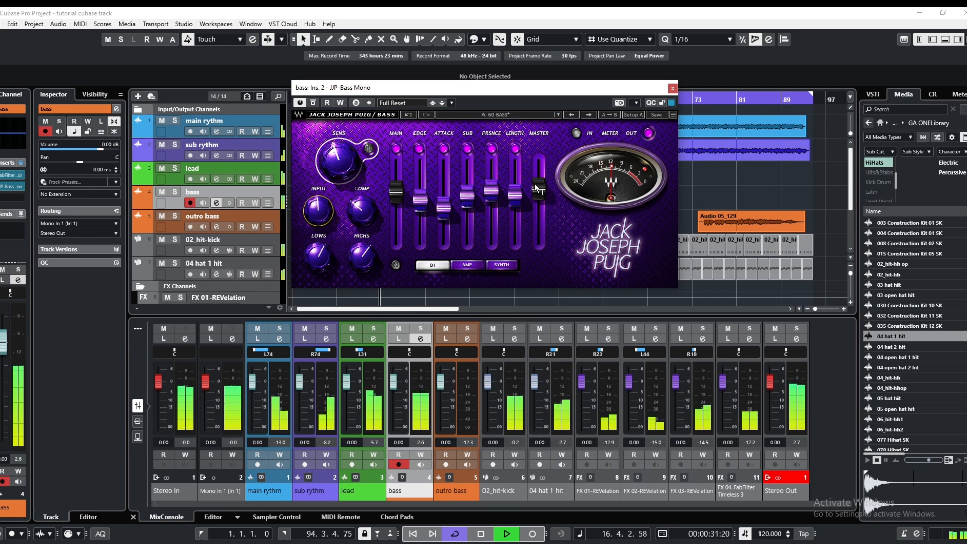
left_click(776, 480)
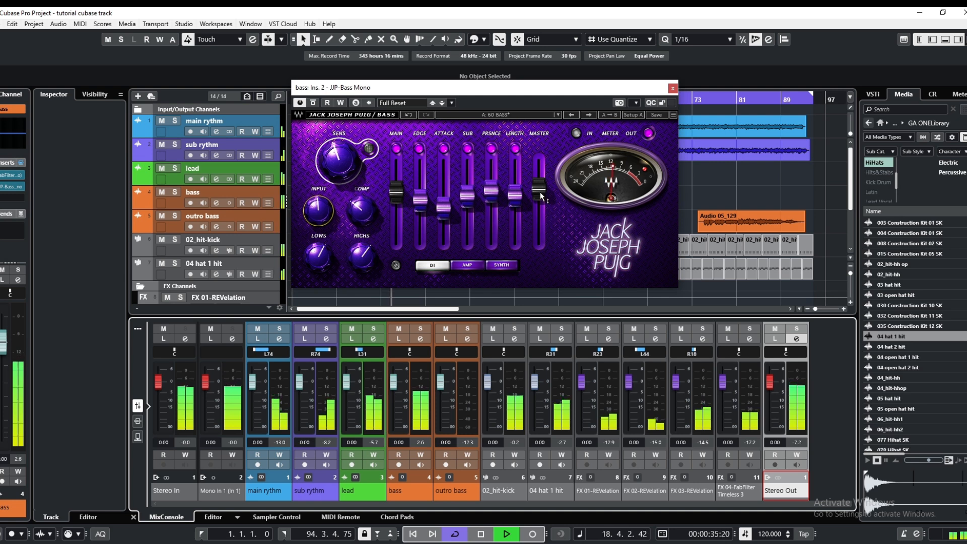
left_click_drag(541, 197, 542, 201)
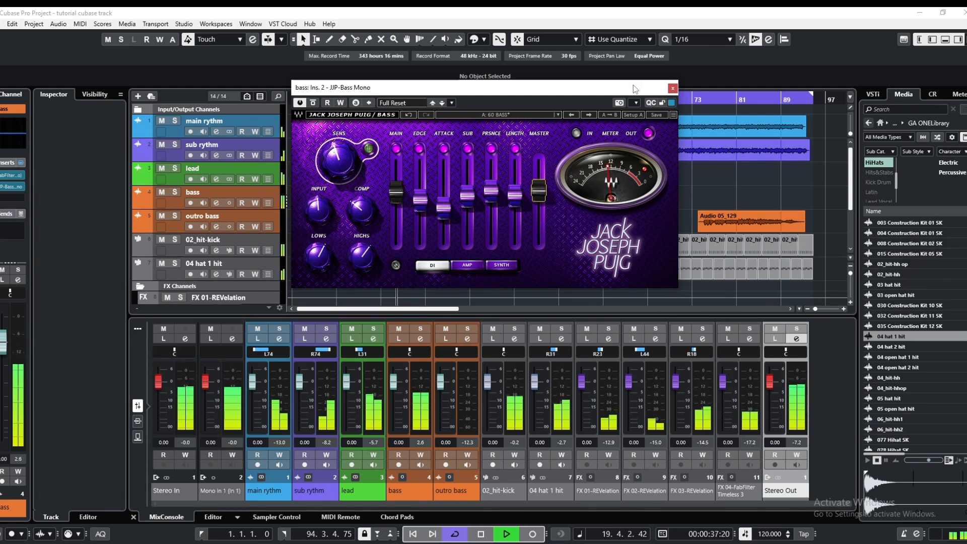
left_click(673, 89)
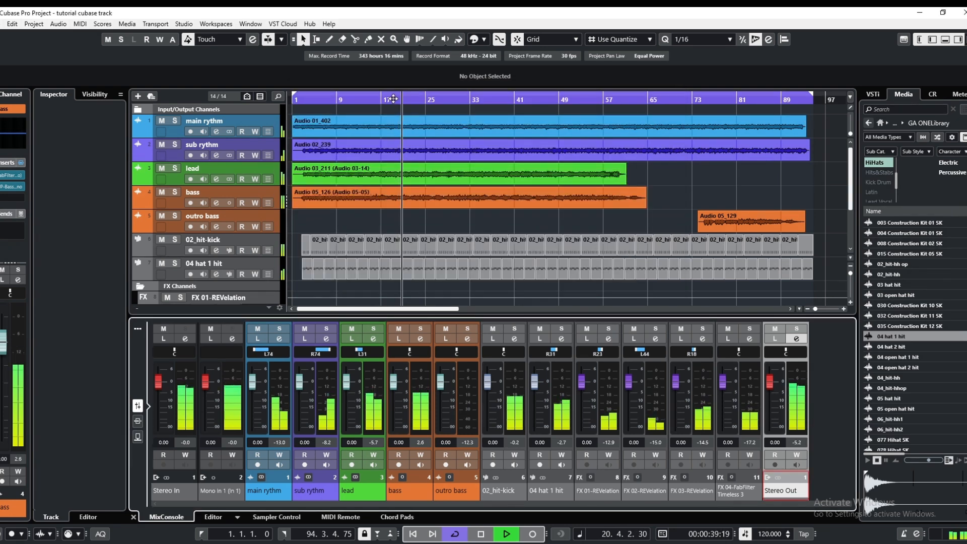
Solo the bass, replay it from the project start, and check its channel settings
left_click(175, 193)
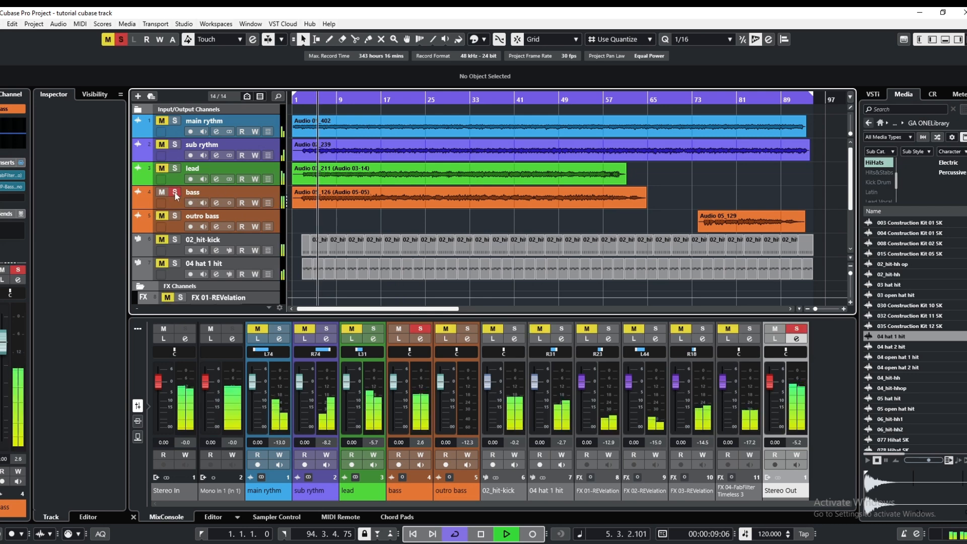
left_click_drag(323, 103, 283, 121)
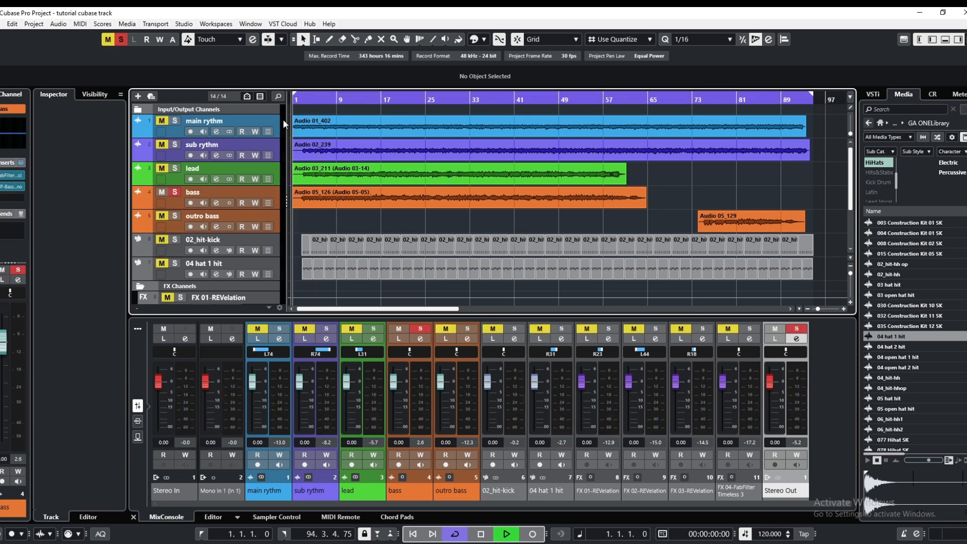
left_click(216, 203)
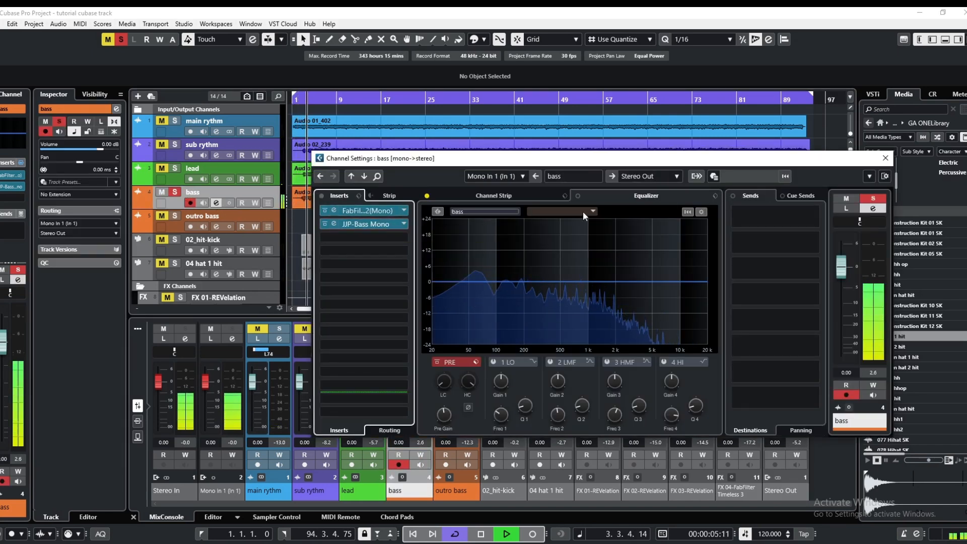
left_click(885, 158)
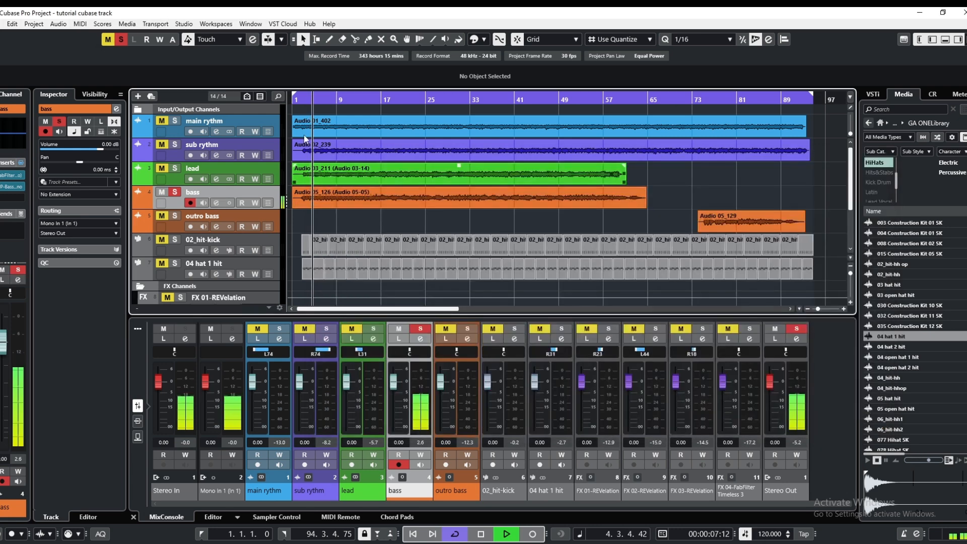
Replay the bass from the project start and reopen its channel settings clear of the track events
left_click(288, 102)
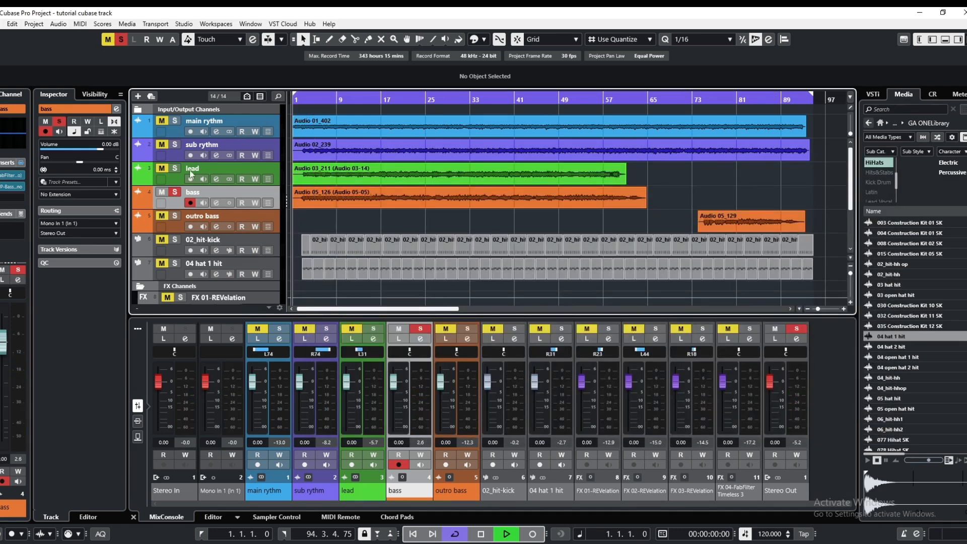
left_click(216, 202)
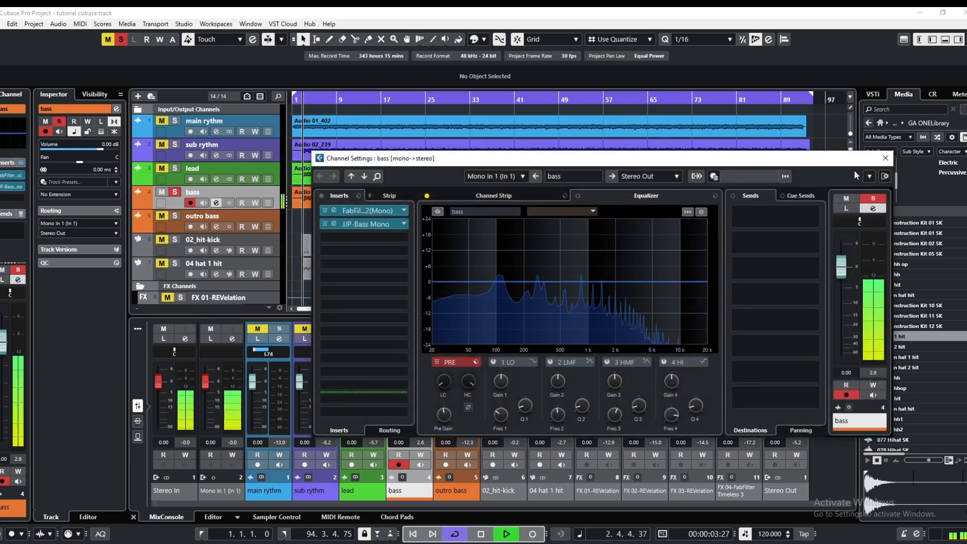
left_click_drag(560, 160, 562, 97)
left_click_drag(431, 98, 490, 242)
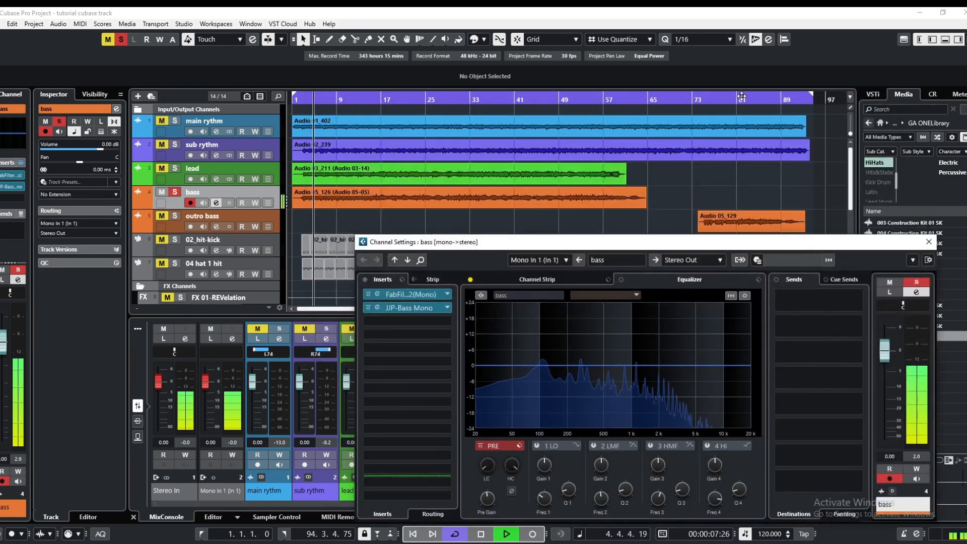
Shorten the cycle range to loop only the project's opening, ending at 2.2.3.0
left_click_drag(811, 95, 304, 177)
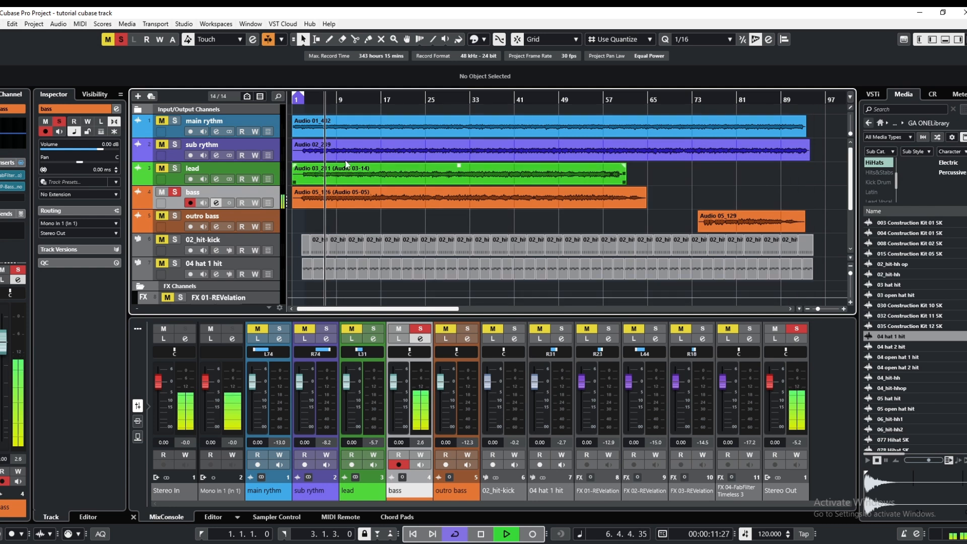
left_click(292, 97)
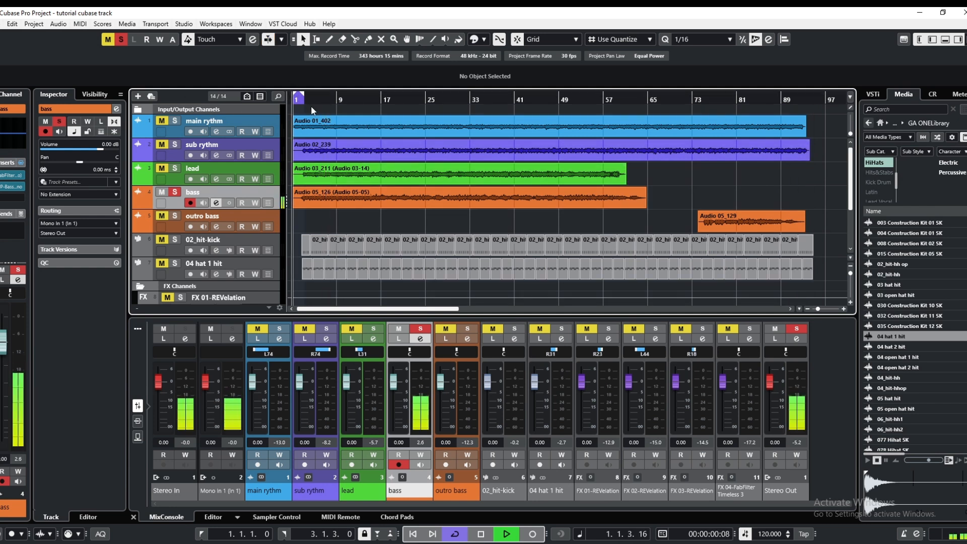
left_click_drag(304, 99, 300, 103)
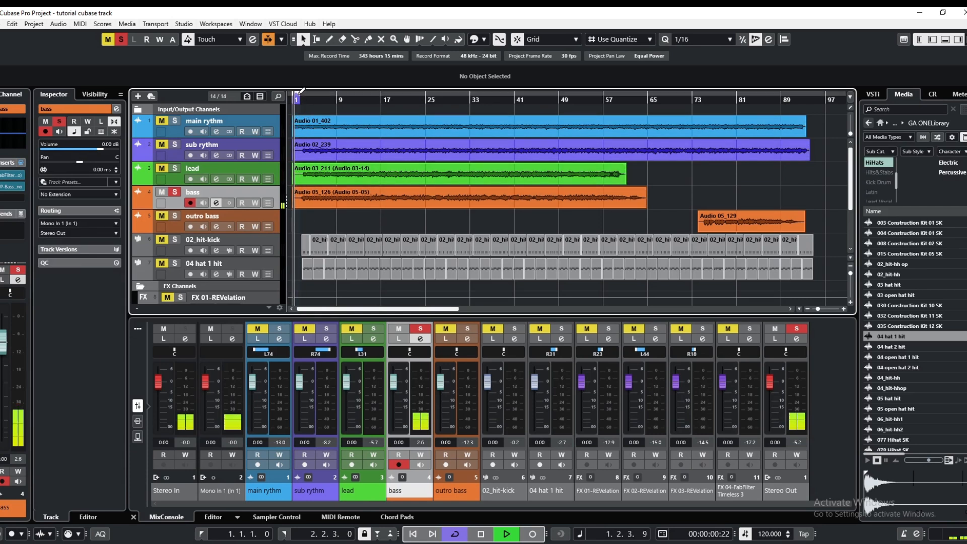
Insert Z-Noise Mono in the bass channel's third insert slot
left_click(216, 202)
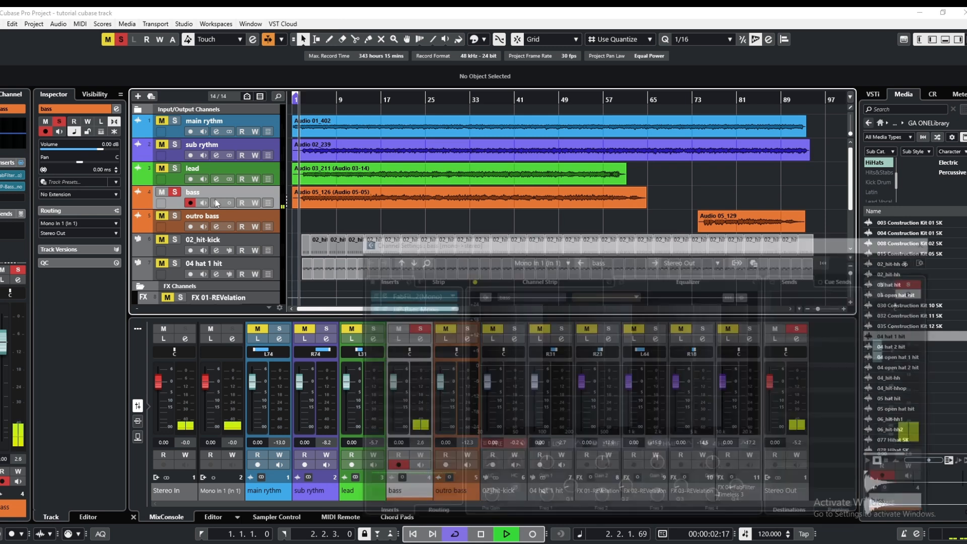
left_click_drag(479, 290, 397, 146)
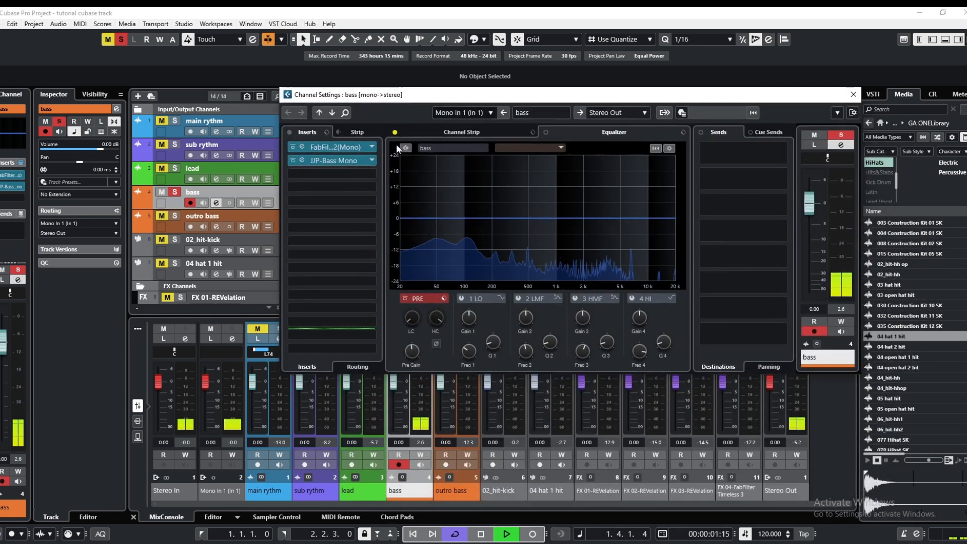
left_click(348, 172)
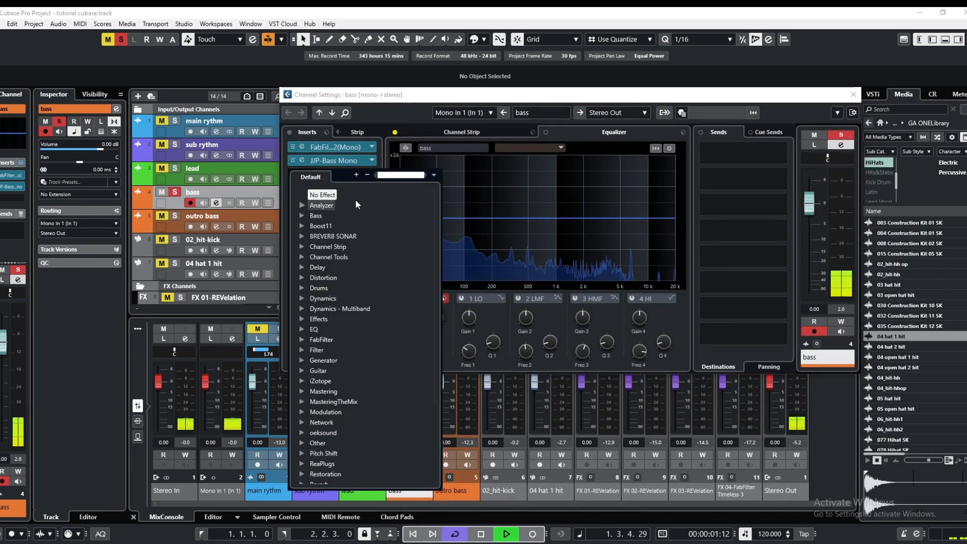
type("z")
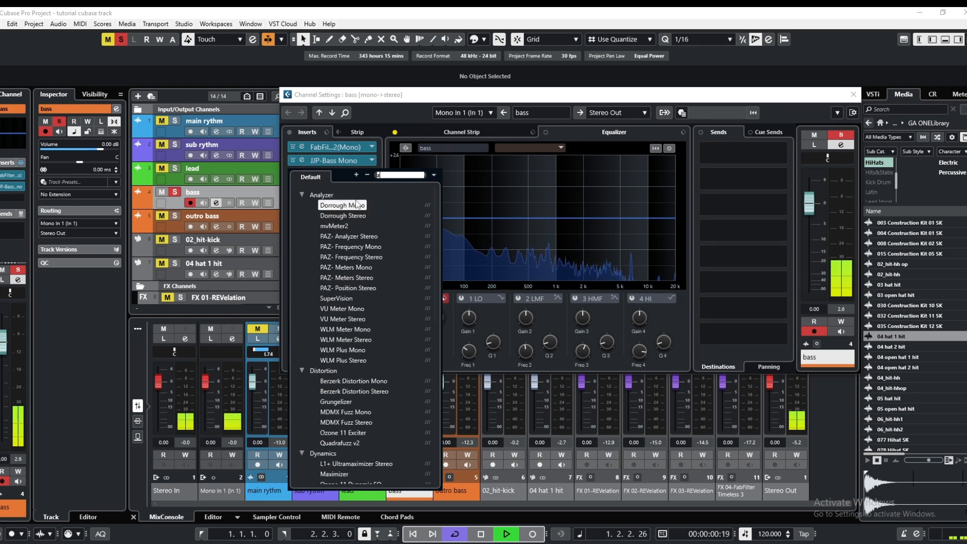
type("noise")
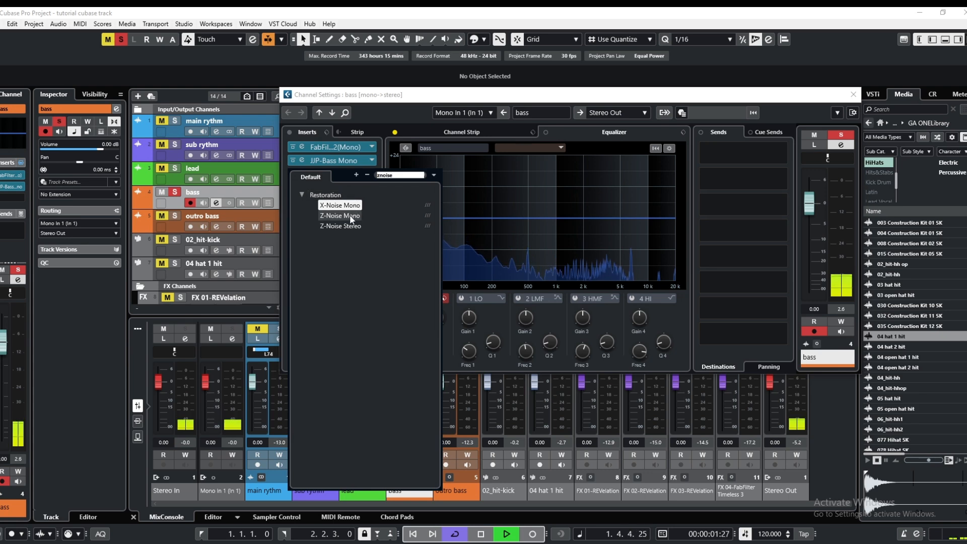
left_click(350, 216)
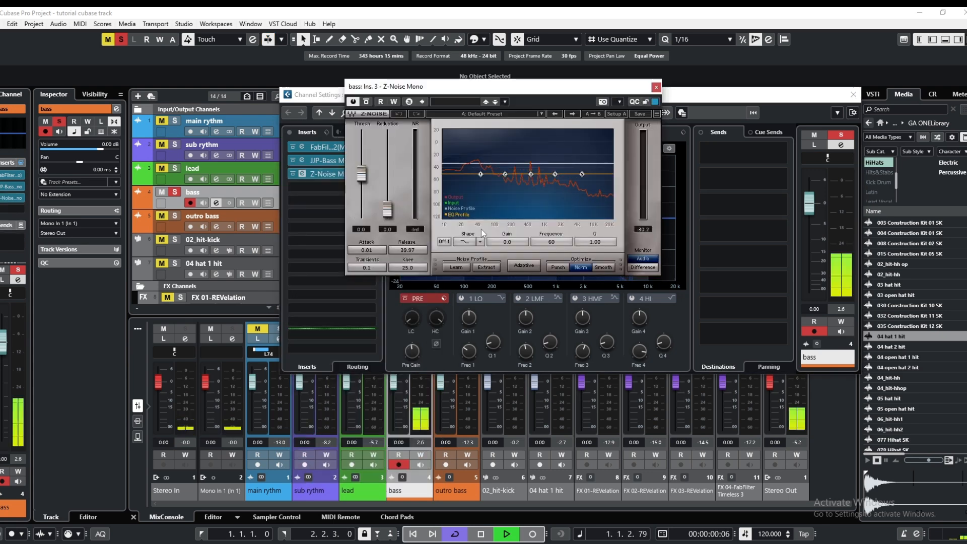
Learn the Z-Noise noise profile from the looped bass, set threshold 13.5 and reduction 29.5, and close the plug-in and channel settings
left_click(459, 268)
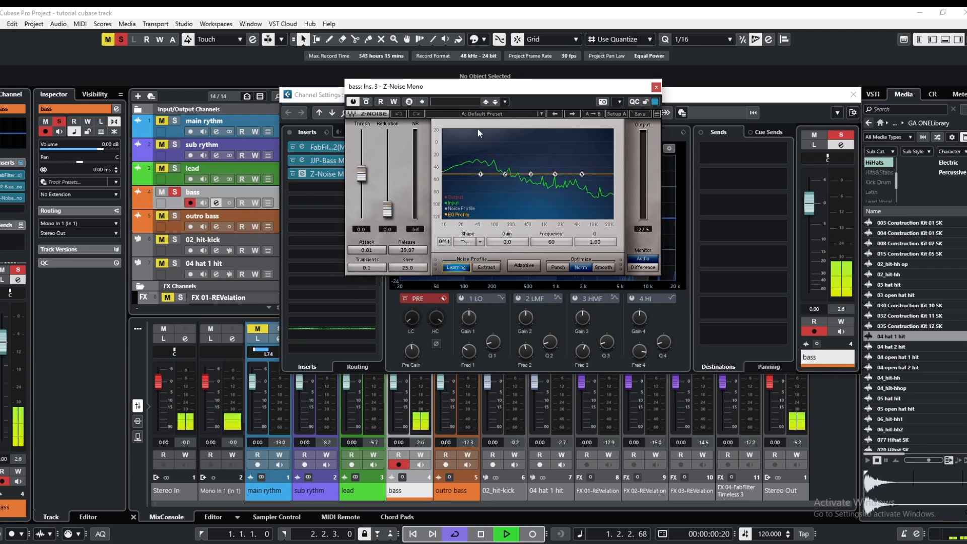
left_click(459, 269)
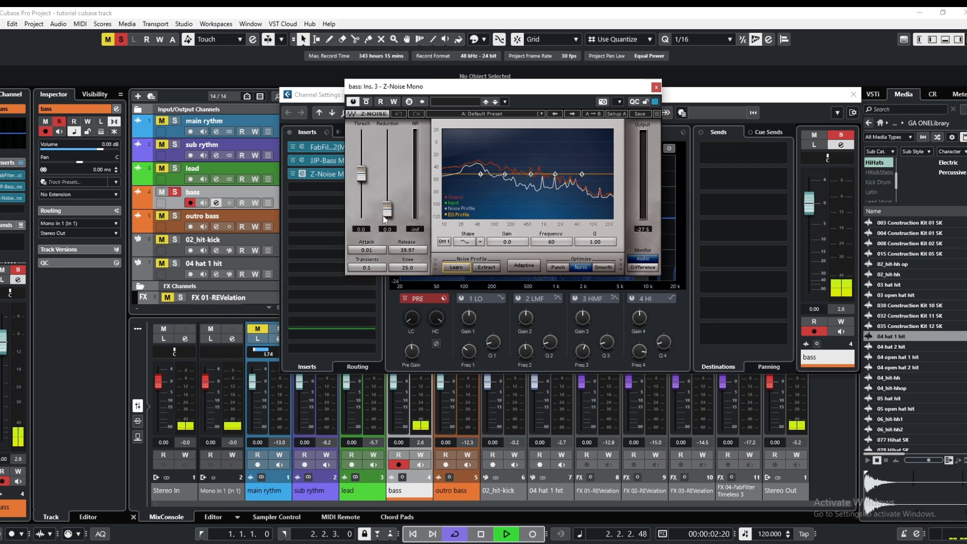
left_click_drag(387, 210, 361, 166)
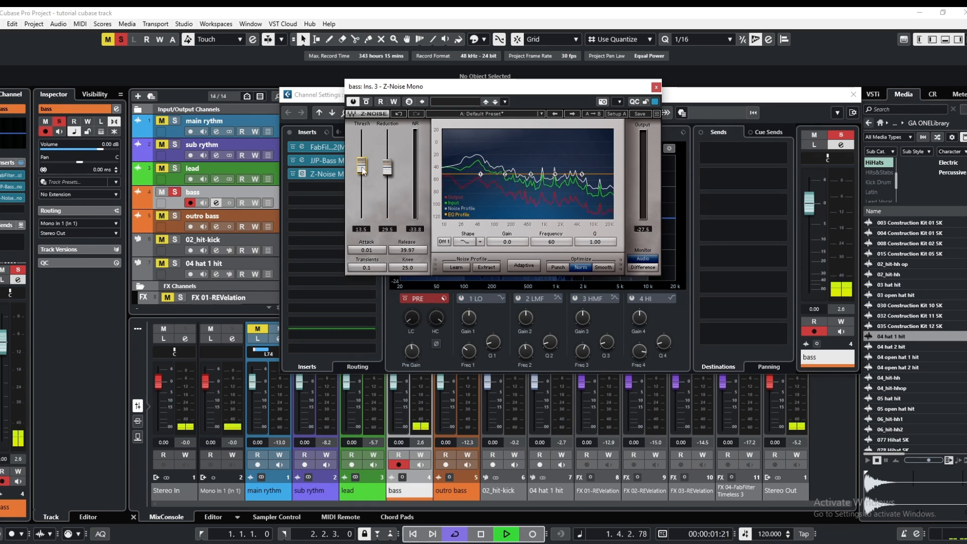
left_click(656, 87)
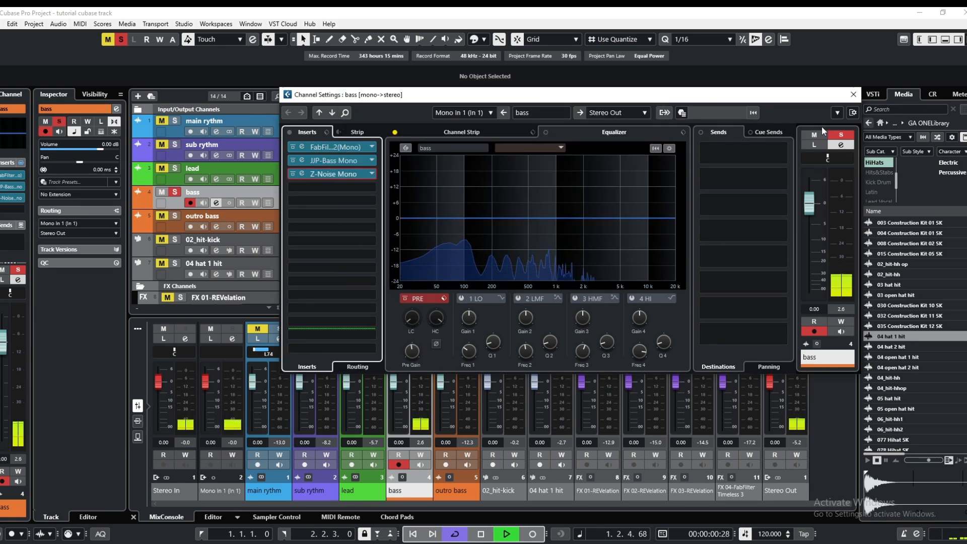
left_click(854, 94)
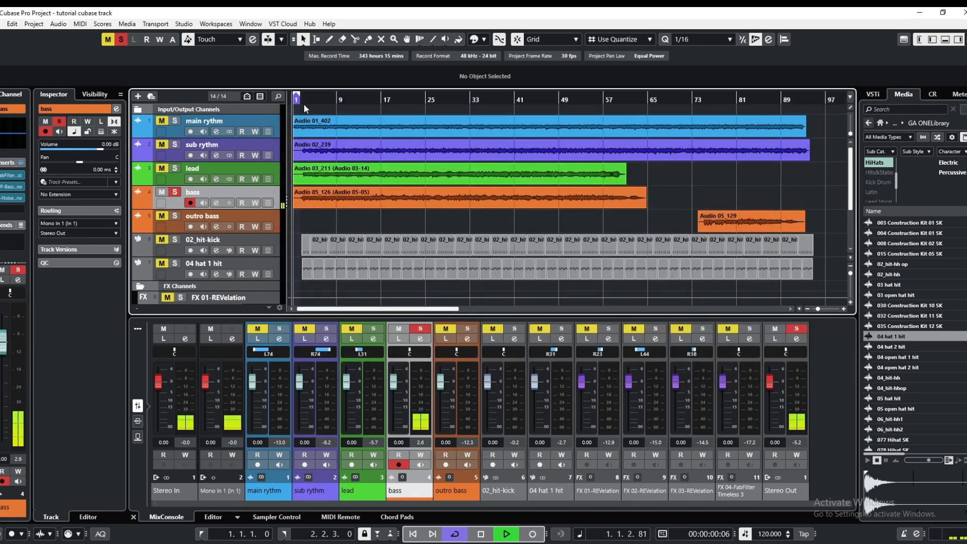
Extend the cycle range from the project start to 93.3.3.0 near the end of the tracks
left_click_drag(304, 95, 577, 96)
left_click_drag(290, 102, 293, 99)
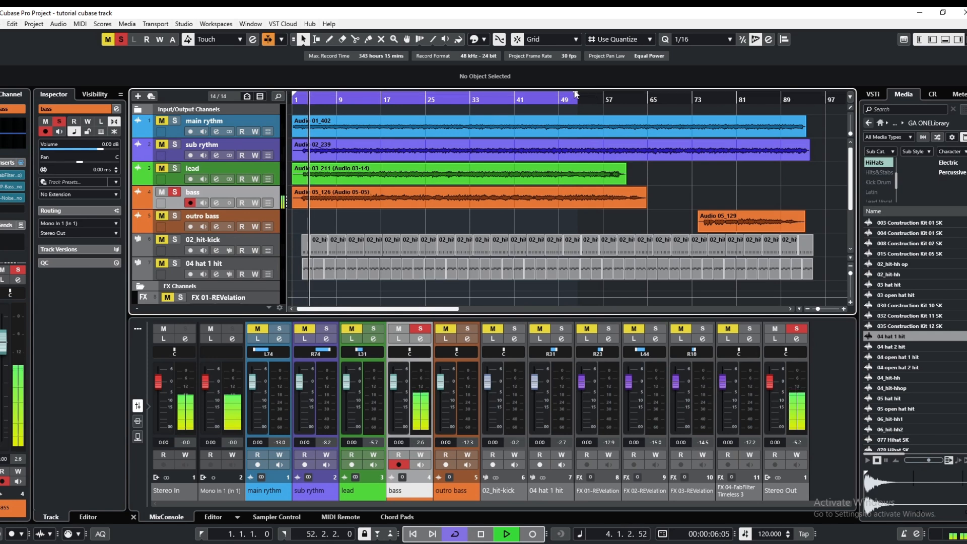
left_click_drag(577, 99, 771, 99)
left_click_drag(789, 133, 807, 135)
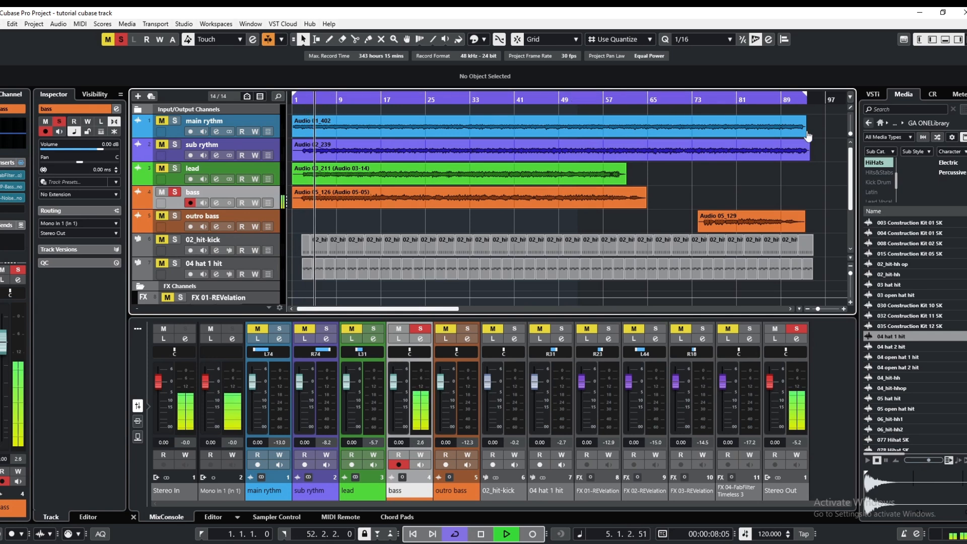
Reopen the bass channel settings and compare the sound with the Z-Noise and JJP-Bass inserts bypassed and active
left_click(216, 202)
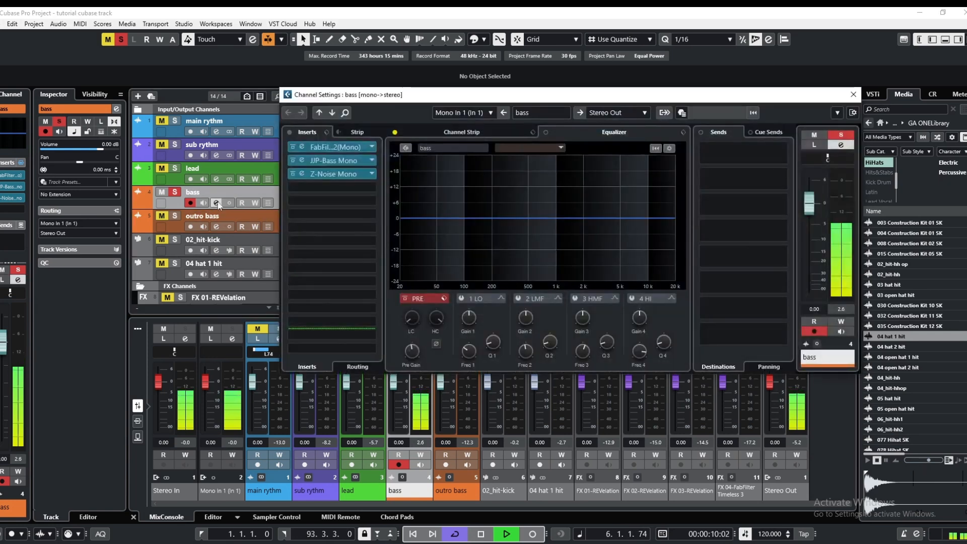
left_click(292, 173)
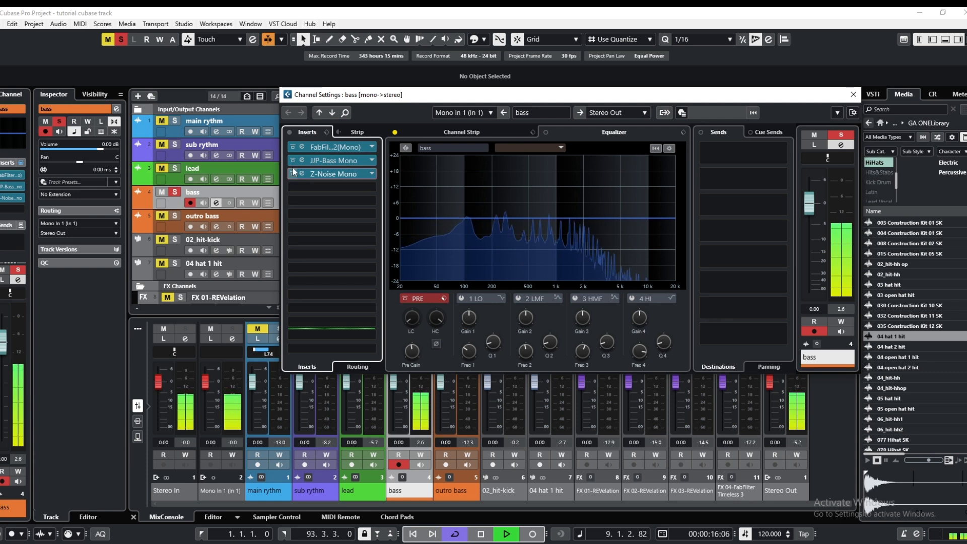
left_click(293, 161)
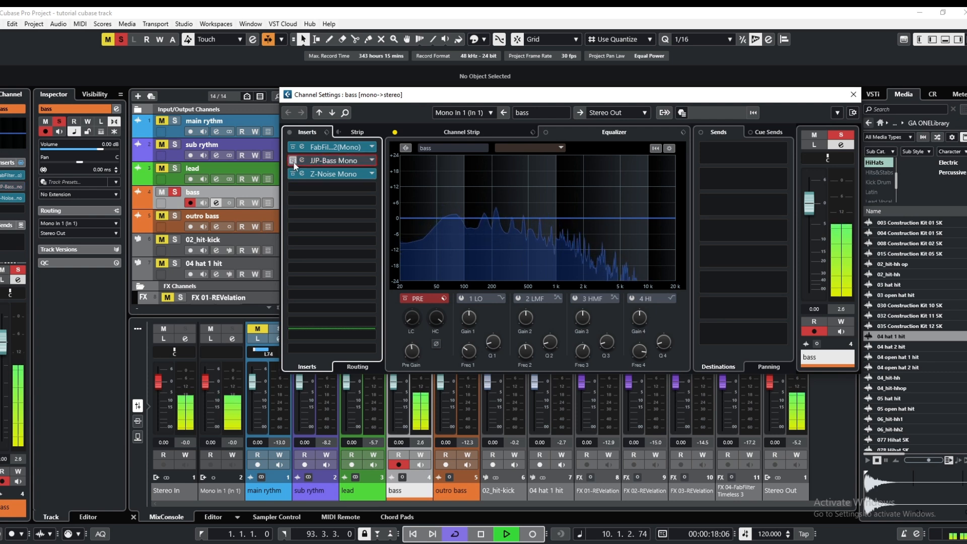
left_click(293, 161)
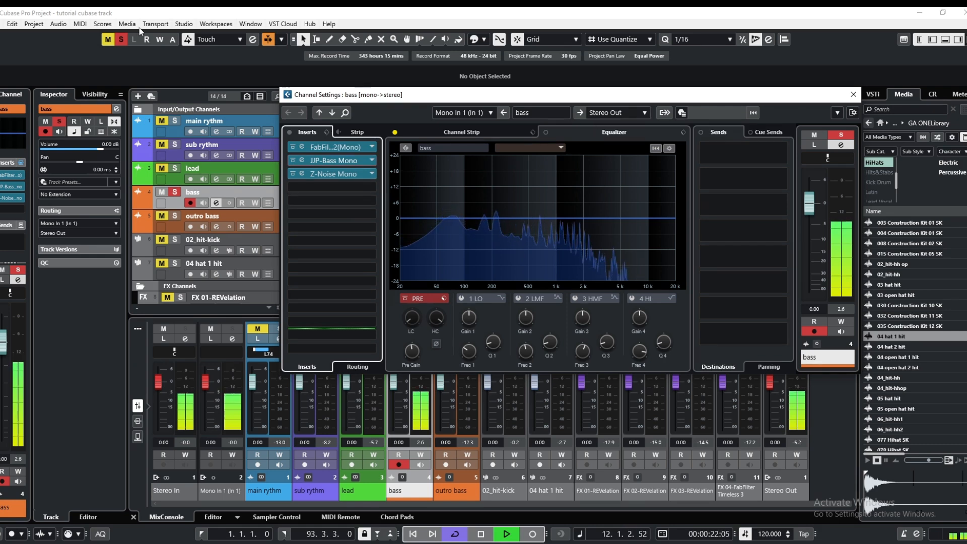
Clear all mutes and solos, and insert MaxxBass Mono in the bass channel's fourth insert slot
left_click(123, 39)
left_click(123, 39)
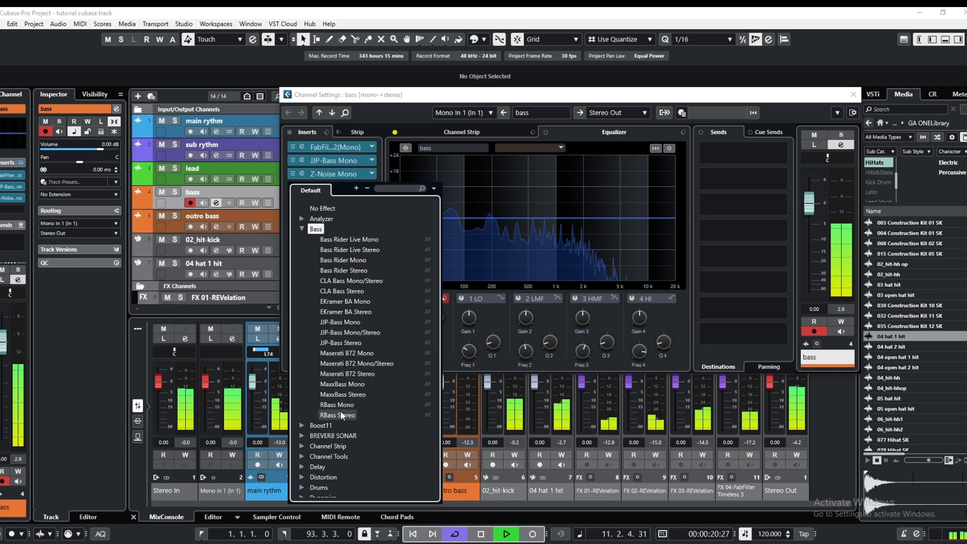
left_click(344, 385)
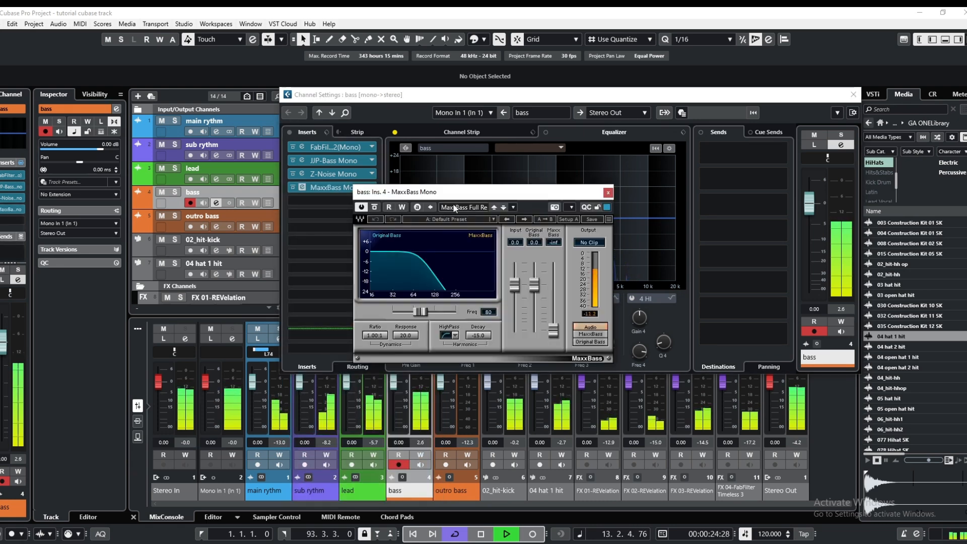
left_click_drag(462, 188, 415, 170)
Set the MaxxBass crossover frequency to 99 and the MaxxBass level to -2.7, and close the plug-in
left_click_drag(373, 293, 378, 294)
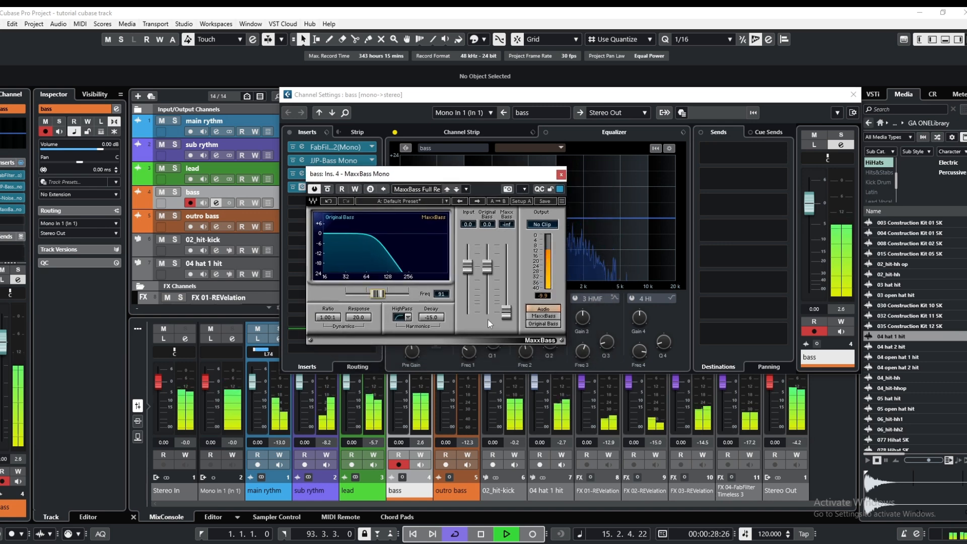
left_click_drag(506, 313, 506, 274)
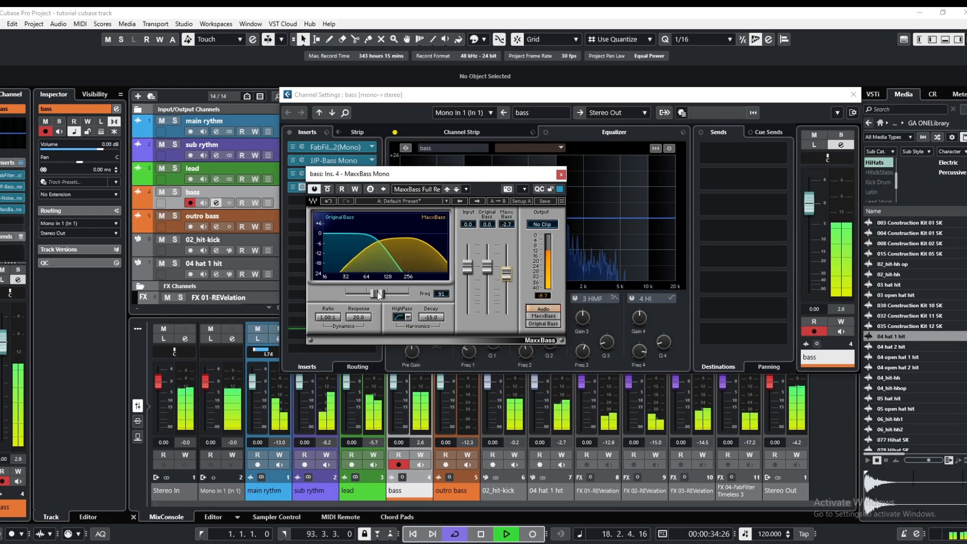
left_click_drag(377, 293, 380, 293)
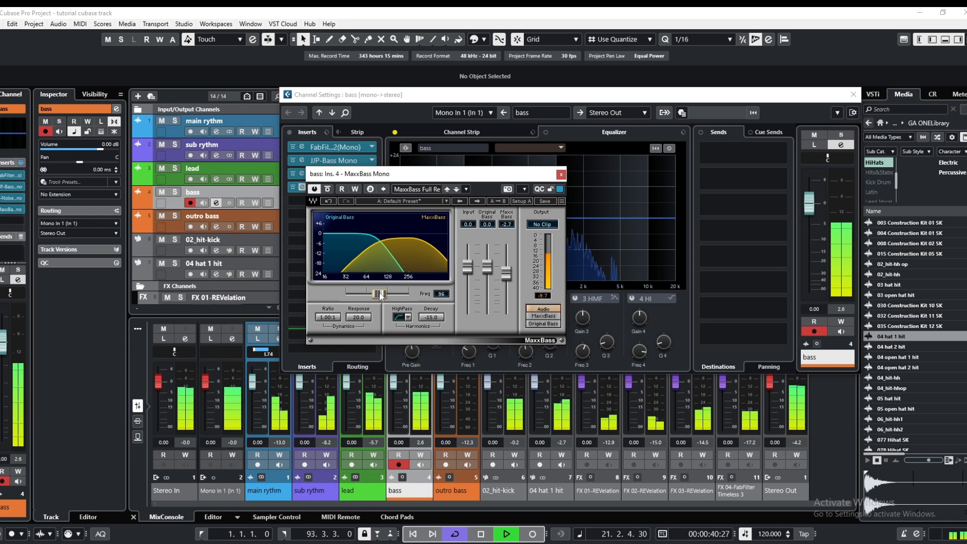
left_click_drag(379, 293, 381, 294)
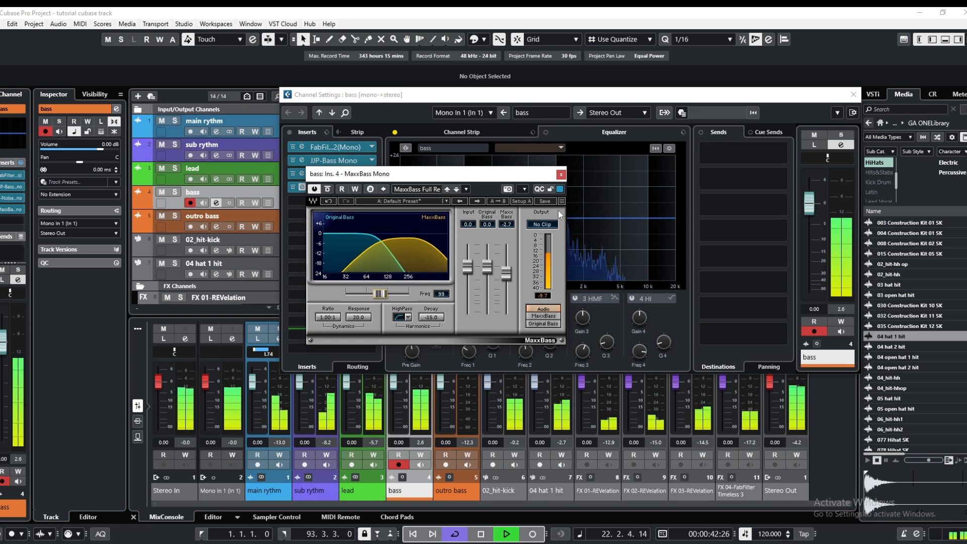
left_click(561, 174)
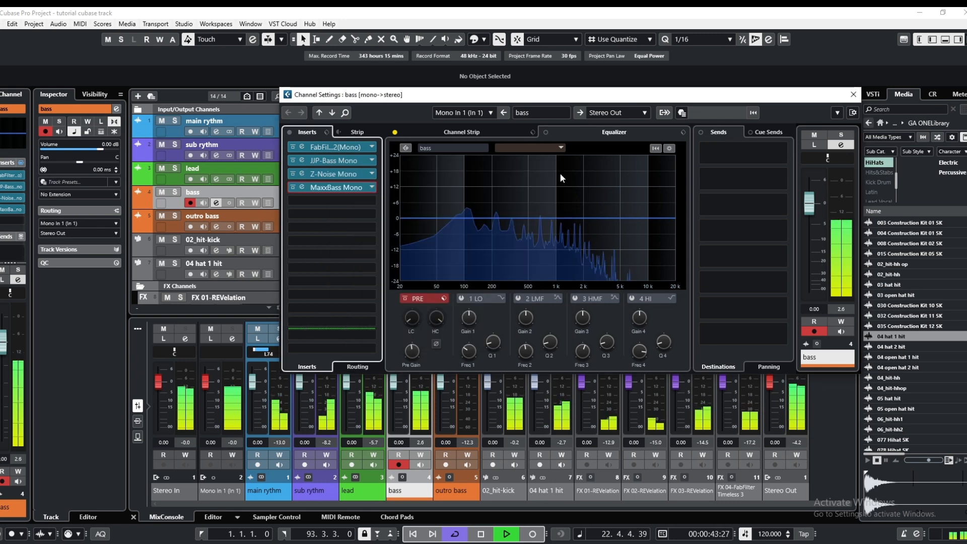
Insert the Magma BB Tubes Mono distortion plug-in in the bass channel's fifth insert slot
left_click(329, 199)
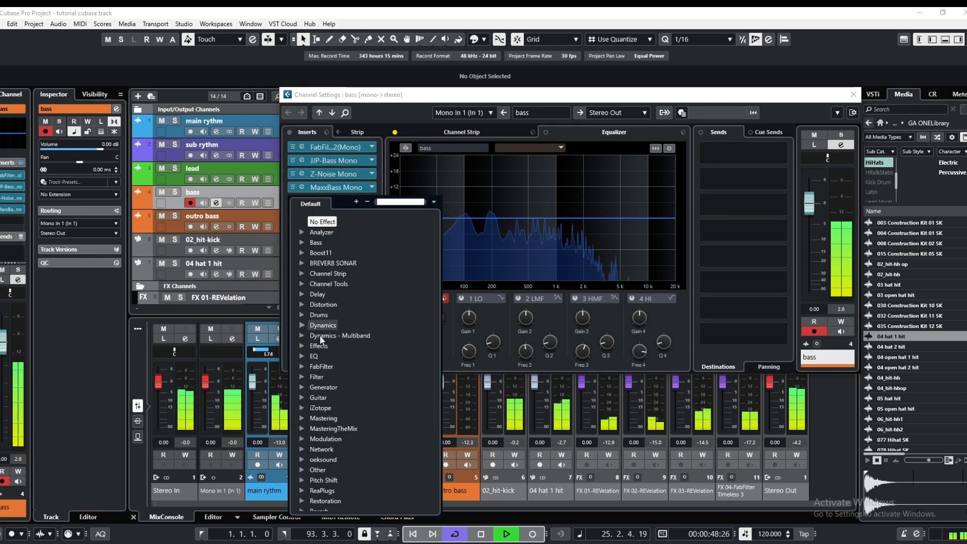
left_click(324, 305)
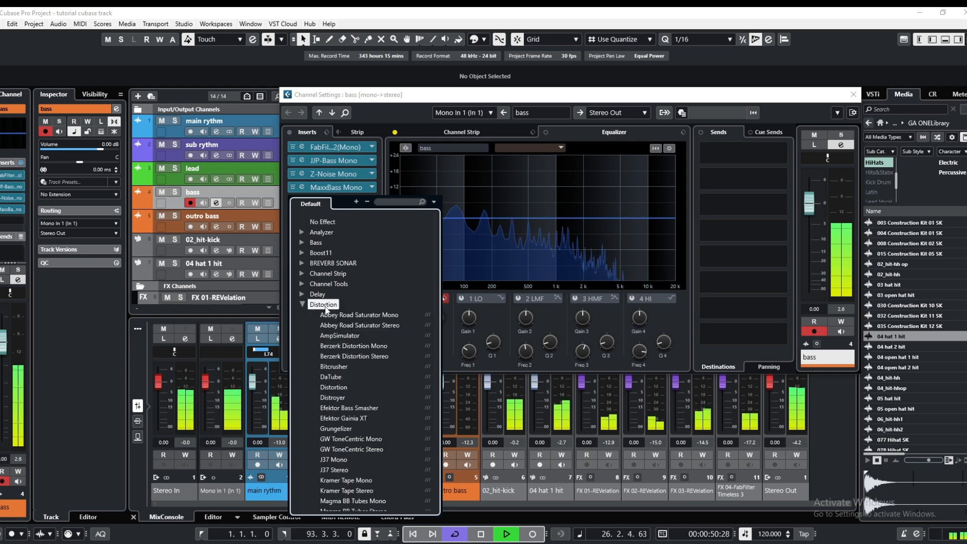
scroll(344, 352, "down", 10)
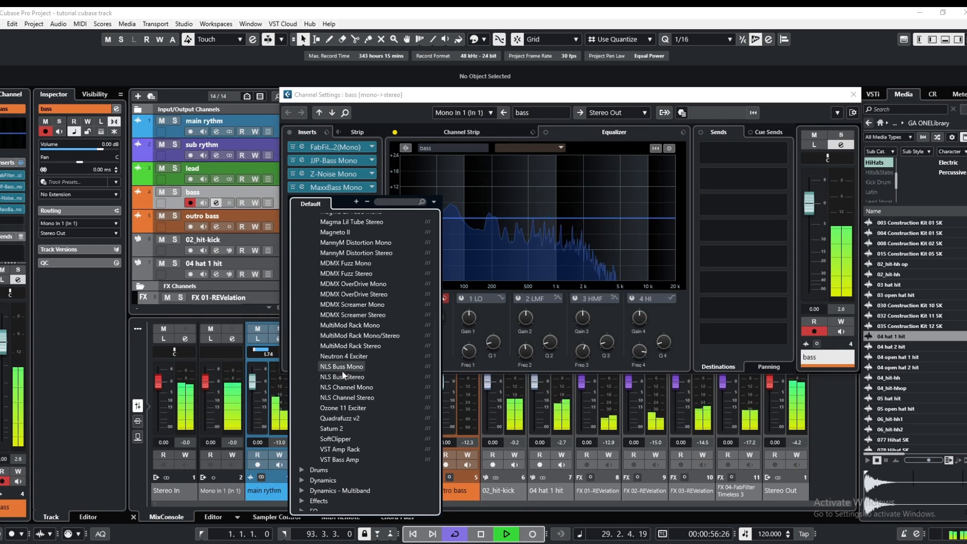
scroll(343, 371, "up", 3)
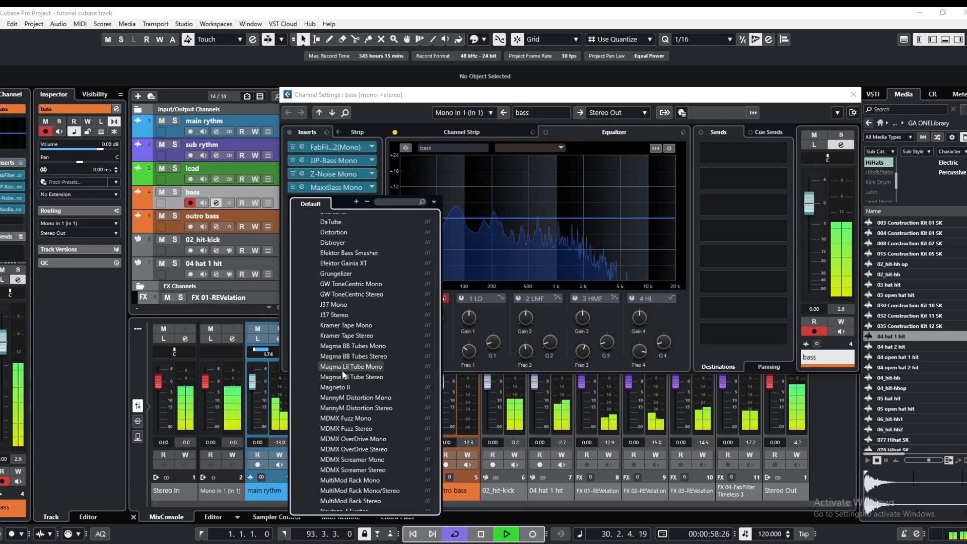
scroll(342, 373, "up", 3)
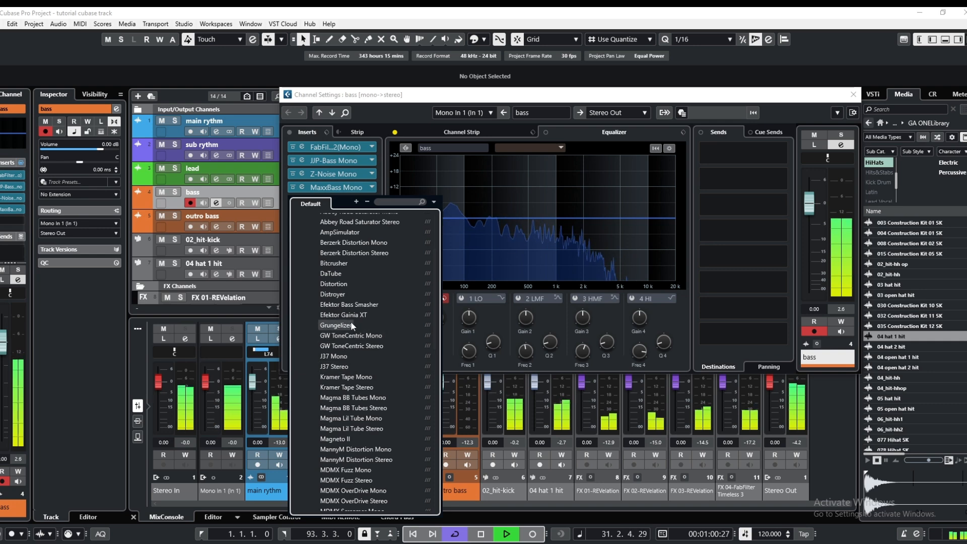
scroll(354, 353, "up", 1)
scroll(355, 353, "down", 3)
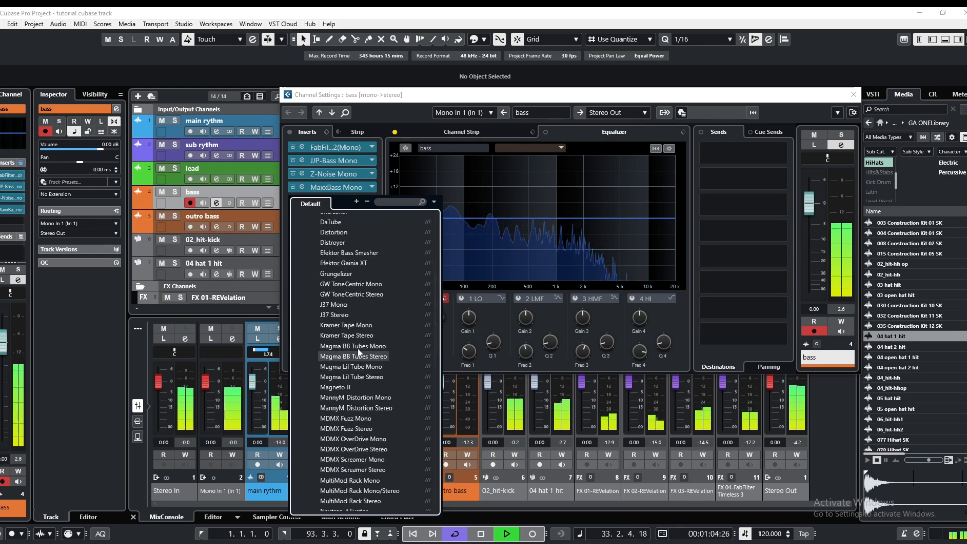
left_click(359, 347)
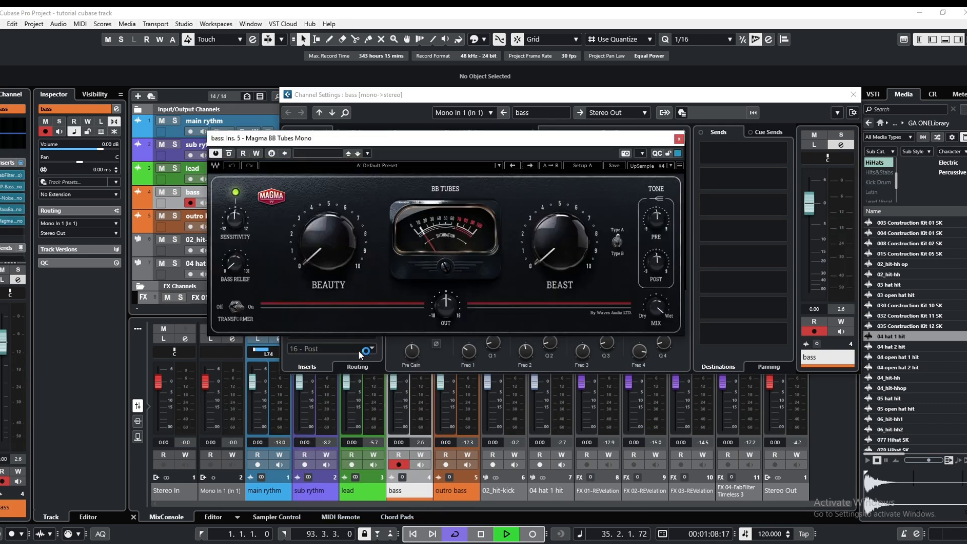
Set the Beauty and Beast amounts in Magma BB Tubes to about 1 on their dials during playback, and close the plug-in
left_click_drag(456, 146, 449, 170)
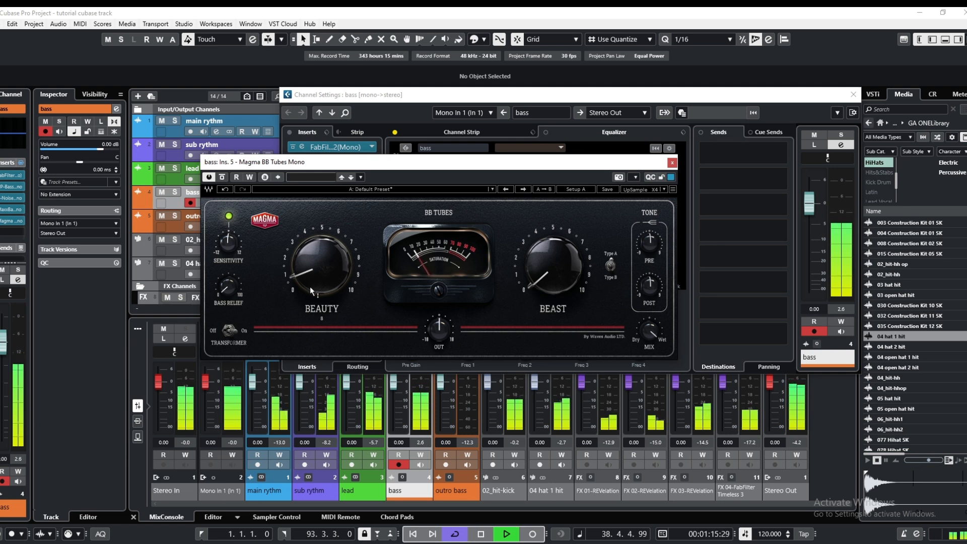
left_click_drag(538, 286, 538, 276)
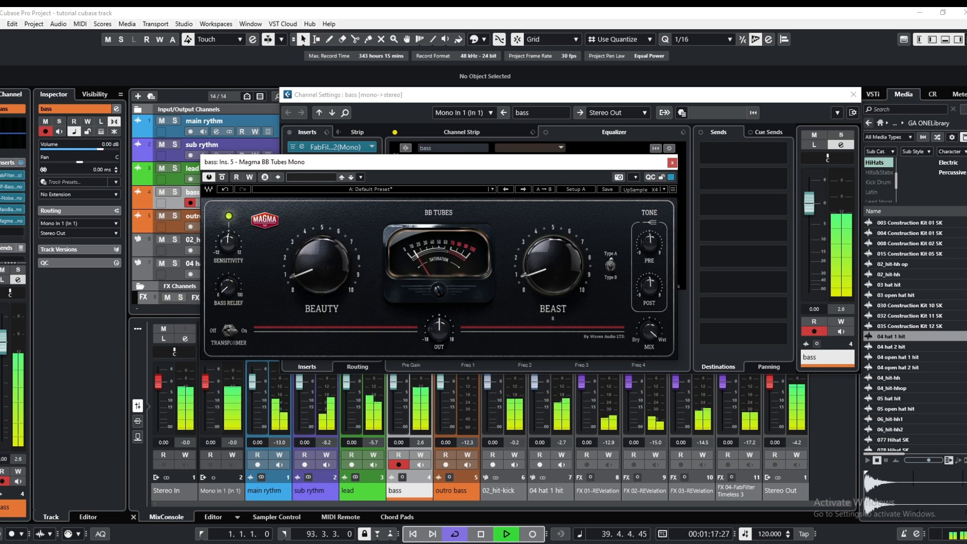
left_click_drag(303, 274, 303, 270)
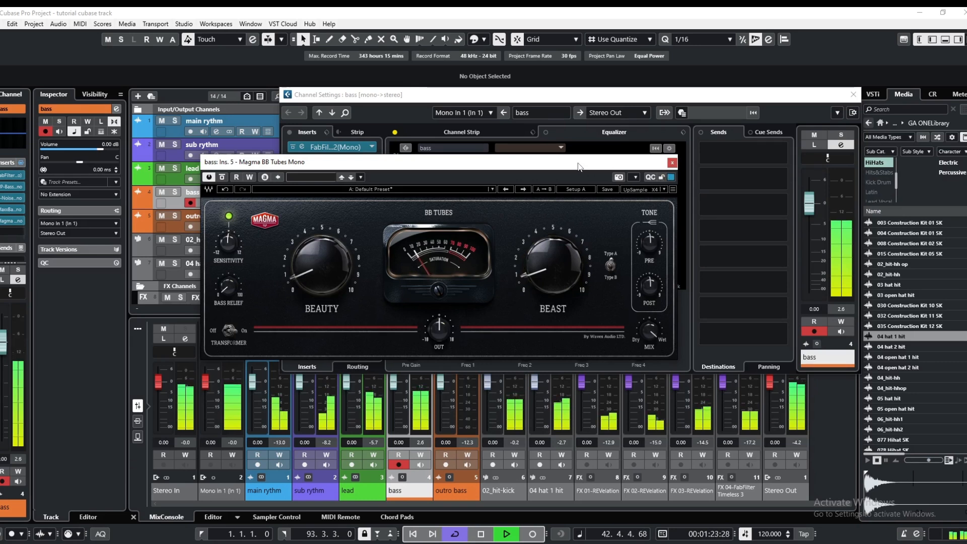
left_click_drag(577, 166, 568, 171)
left_click_drag(289, 286, 288, 290)
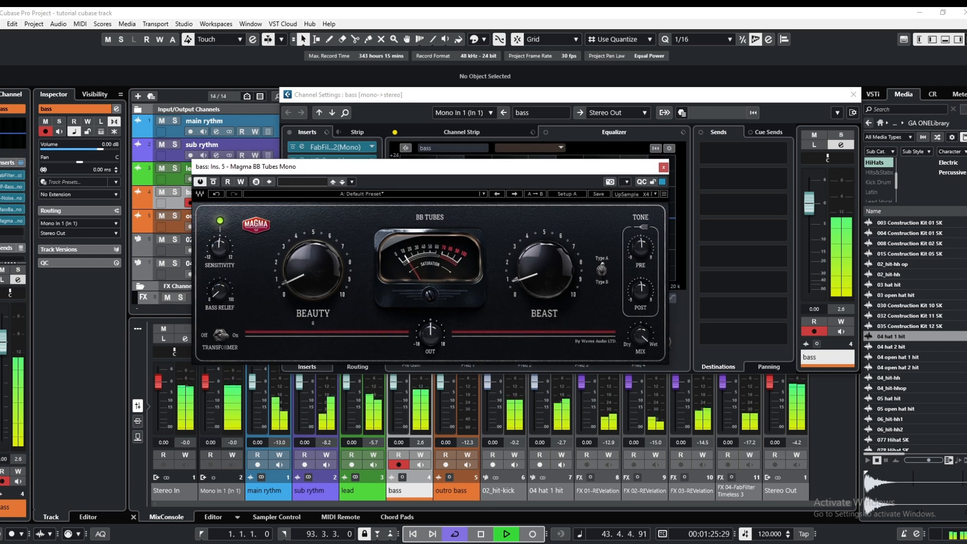
left_click(481, 534)
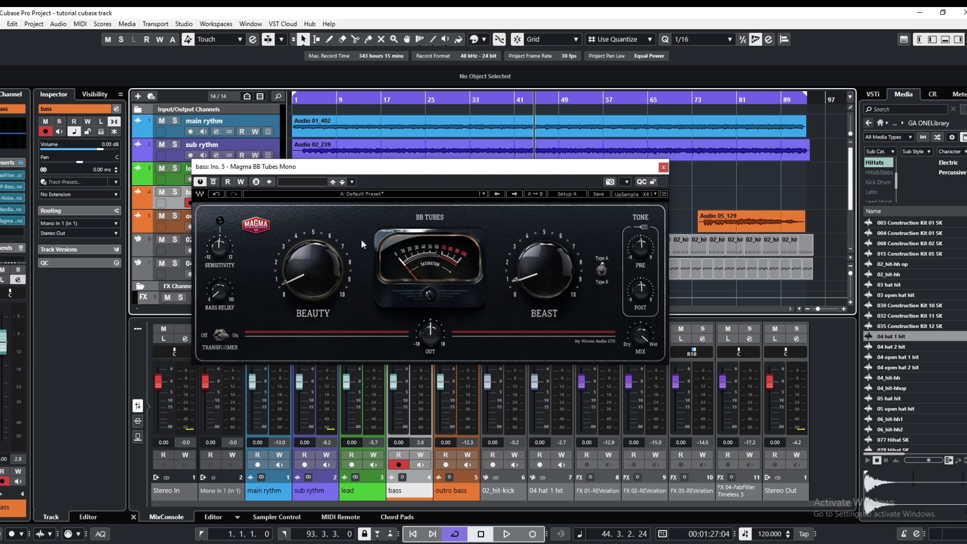
left_click(508, 533)
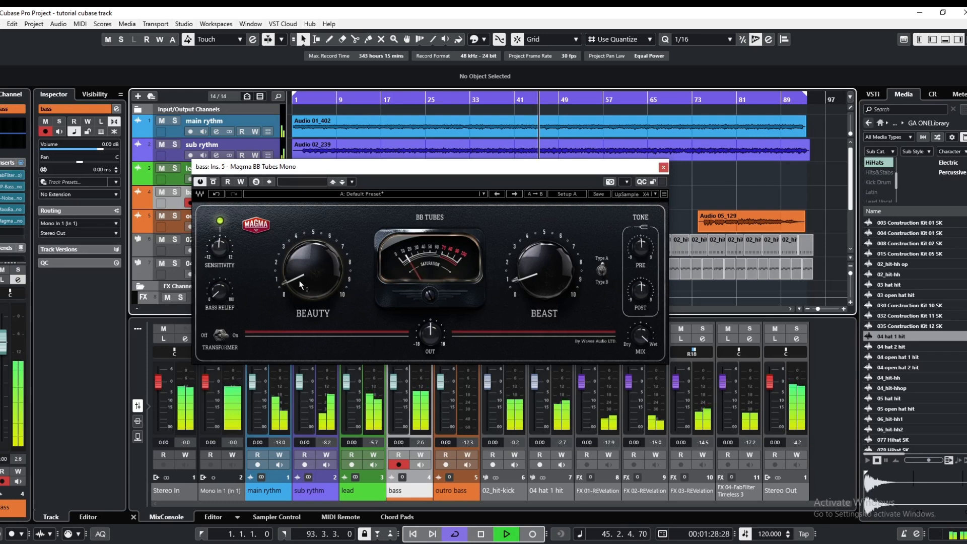
left_click_drag(301, 285, 301, 282)
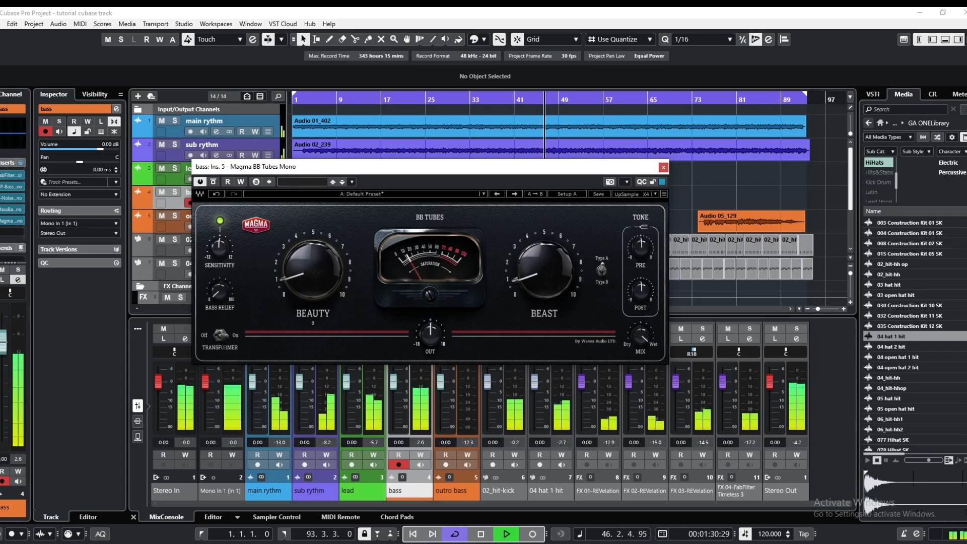
left_click_drag(521, 285, 521, 283)
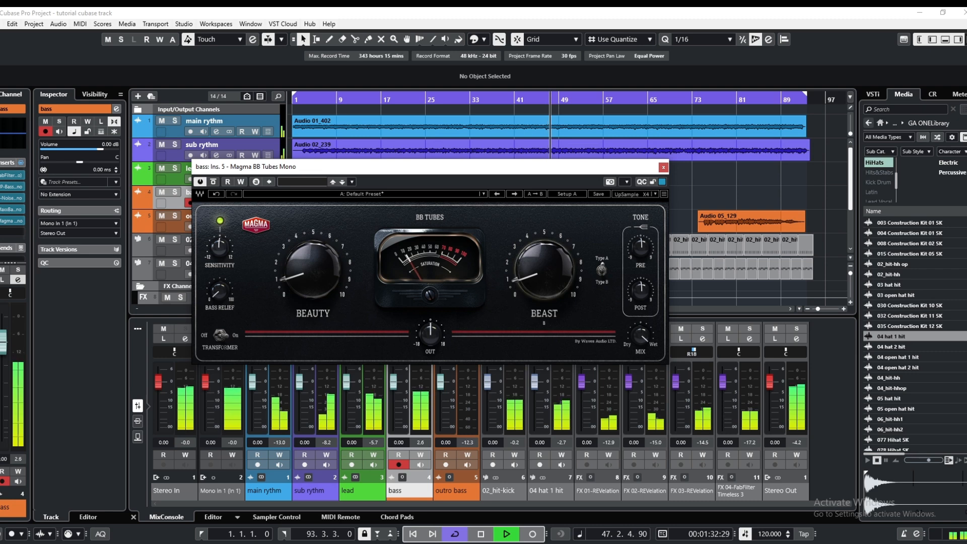
left_click(663, 167)
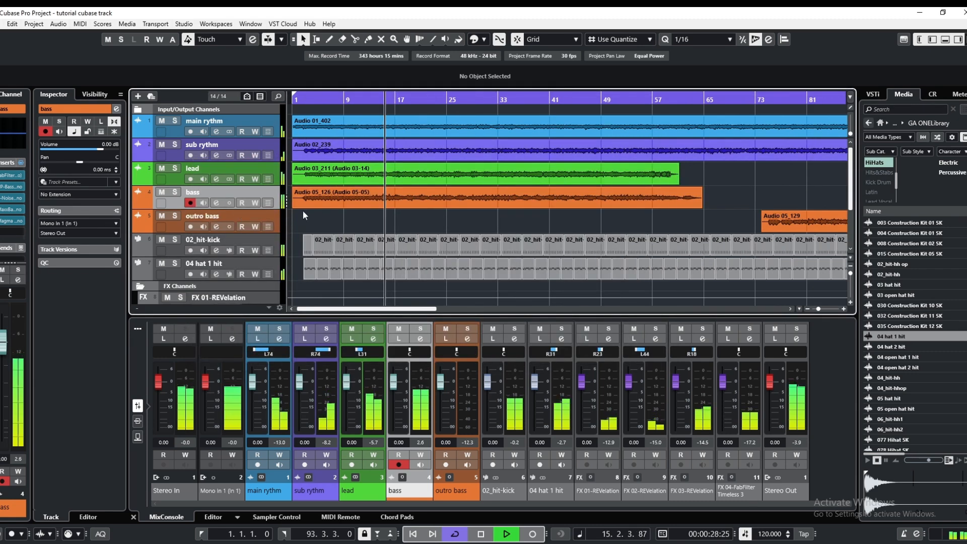
Stop playback, return the project cursor to bar 1, and play only the bass and 02_hit-kick tracks soloed together
left_click(355, 217)
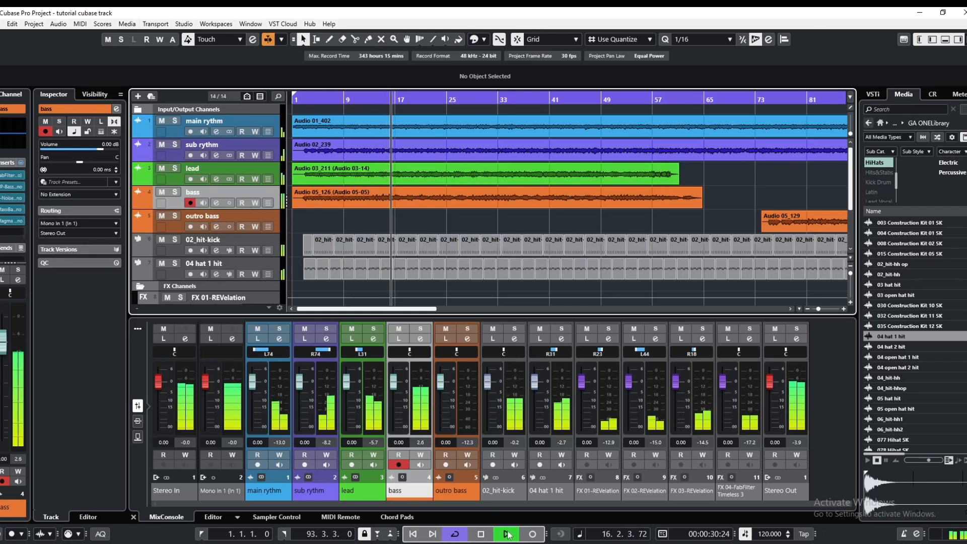
left_click(482, 535)
left_click(482, 536)
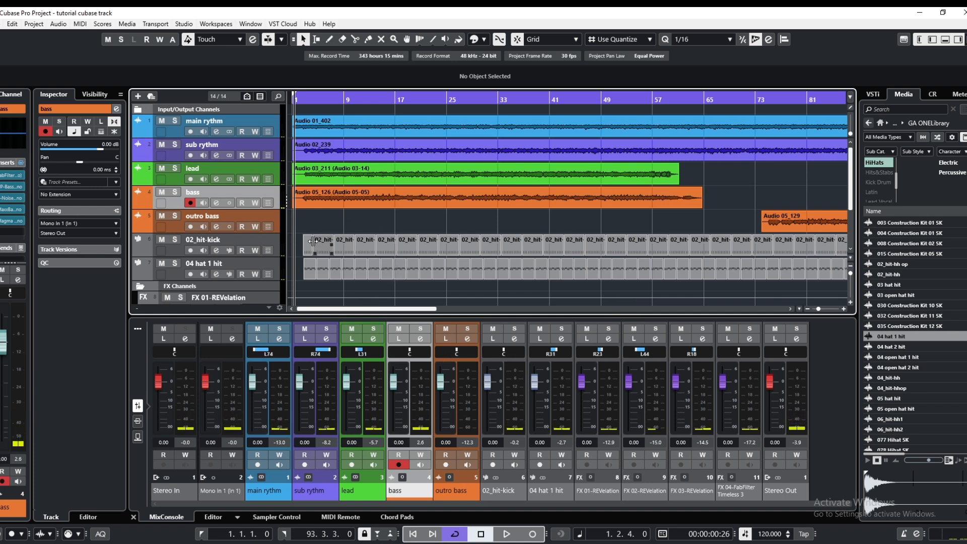
left_click_drag(307, 100, 296, 102)
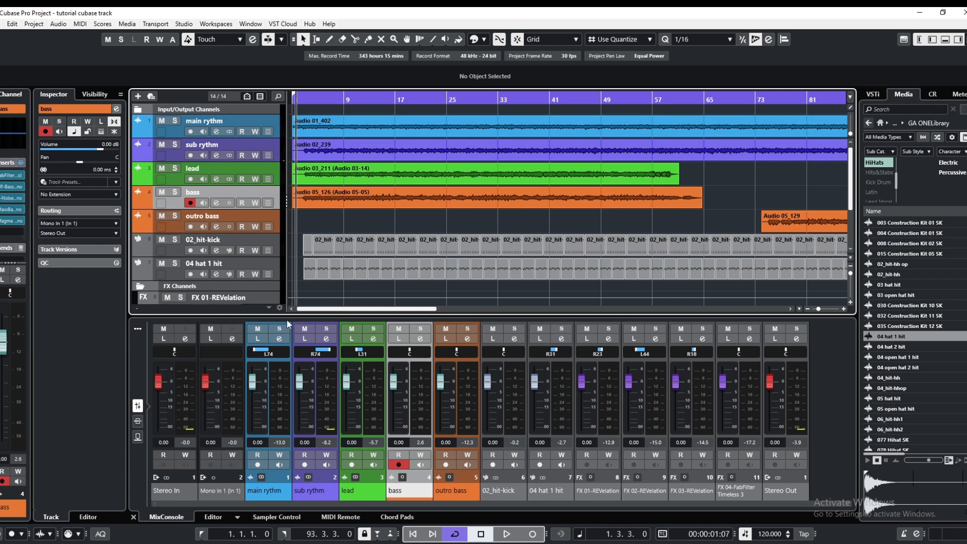
left_click(175, 193)
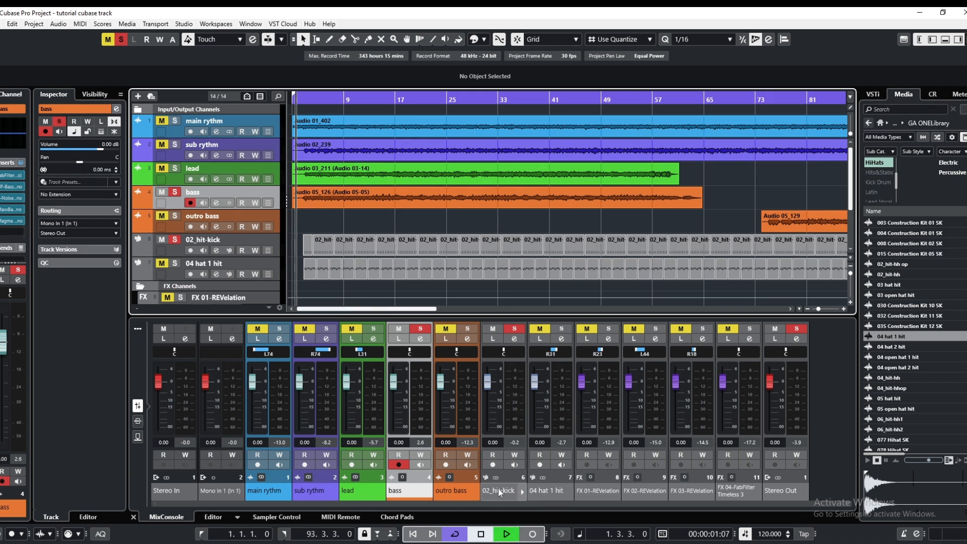
key("space")
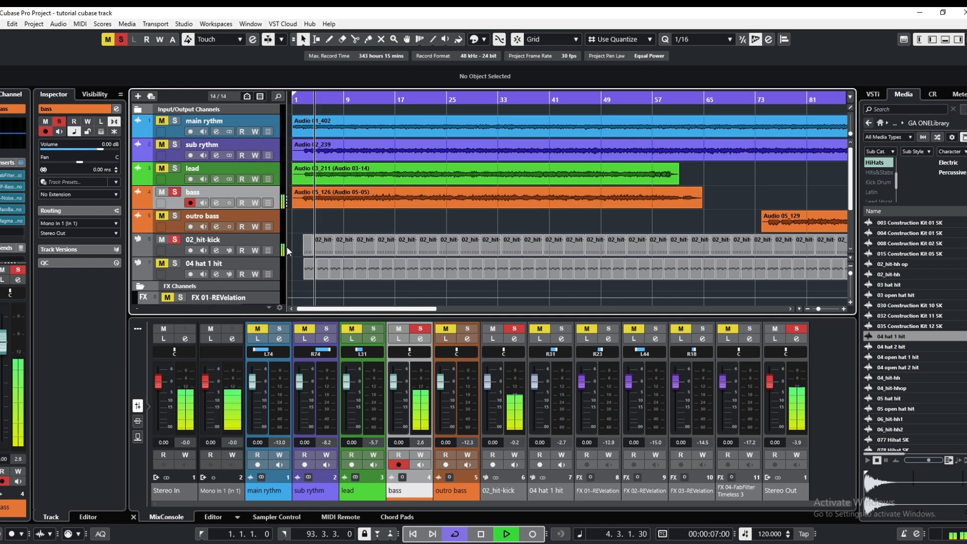
Raise the equalizer pre gain of the 02_hit-kick channel and close its channel settings
left_click(215, 251)
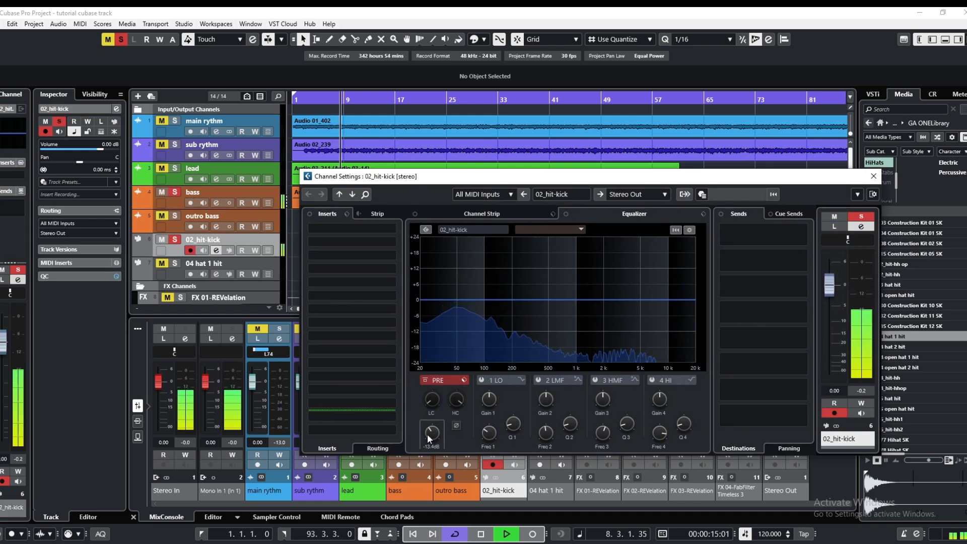
scroll(428, 434, "up", 4)
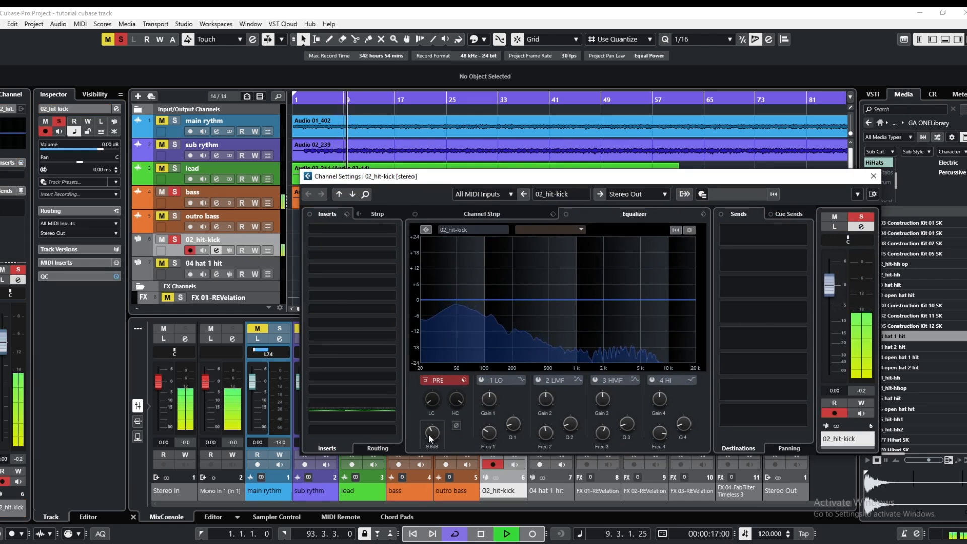
scroll(428, 434, "up", 1)
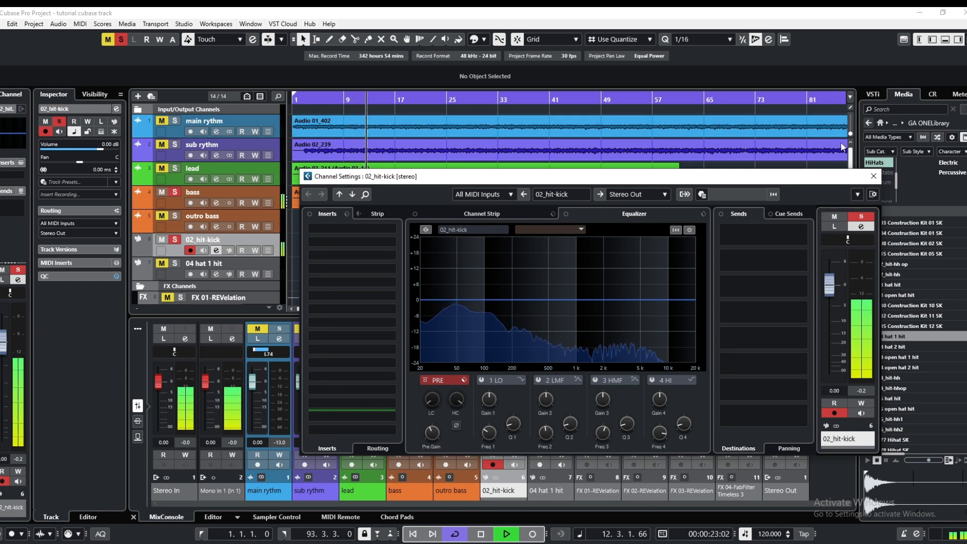
left_click(874, 175)
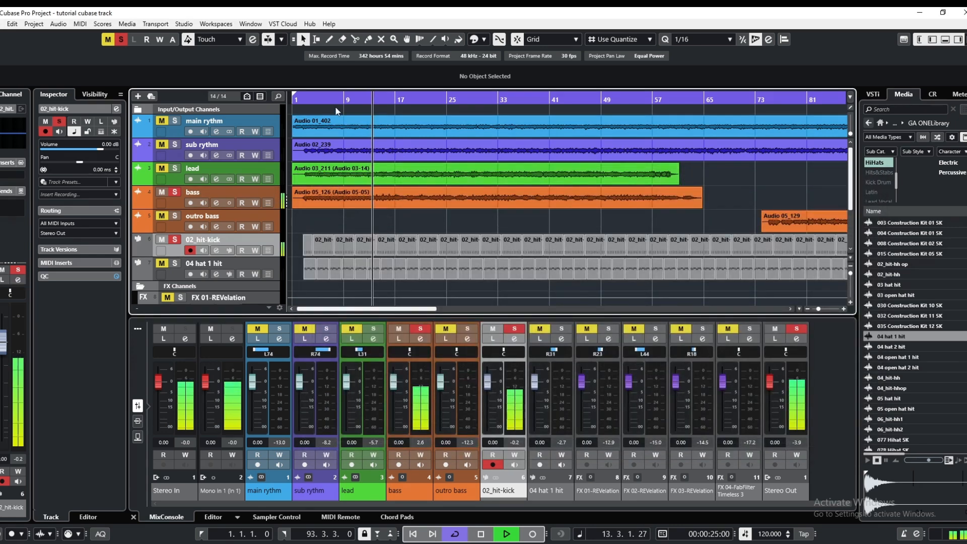
Stop playback, reopen the bass channel settings, and insert the Compressor from the Dynamics category in the sixth insert slot
left_click(330, 99)
left_click(497, 538)
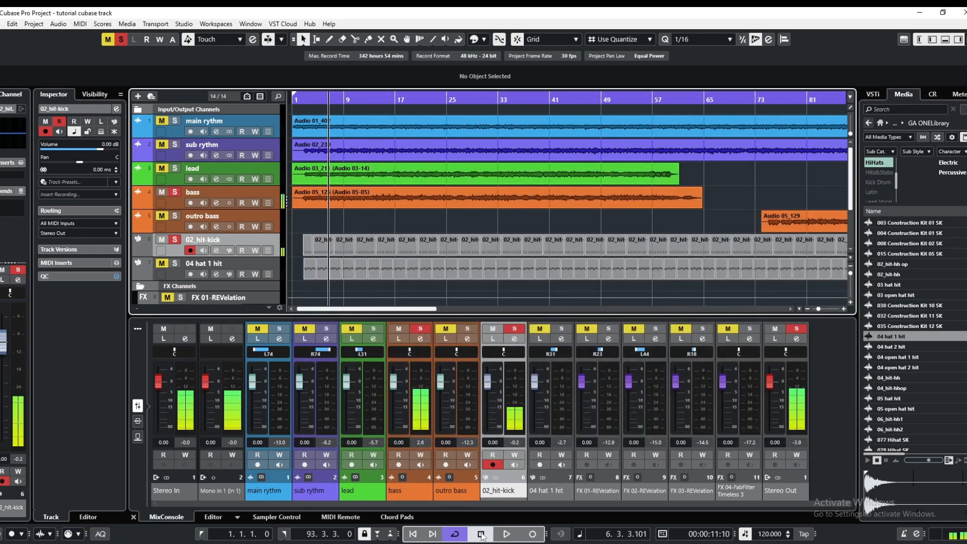
left_click(216, 204)
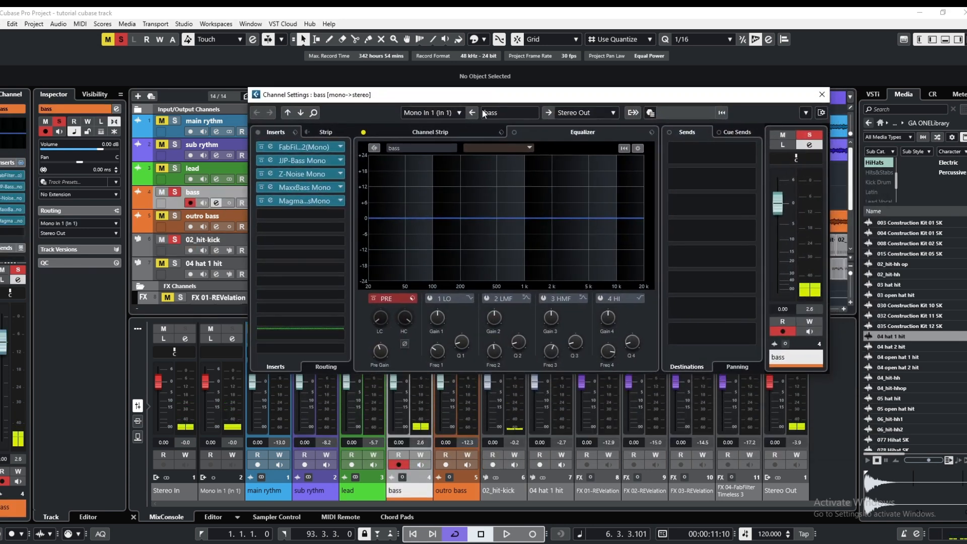
left_click(313, 213)
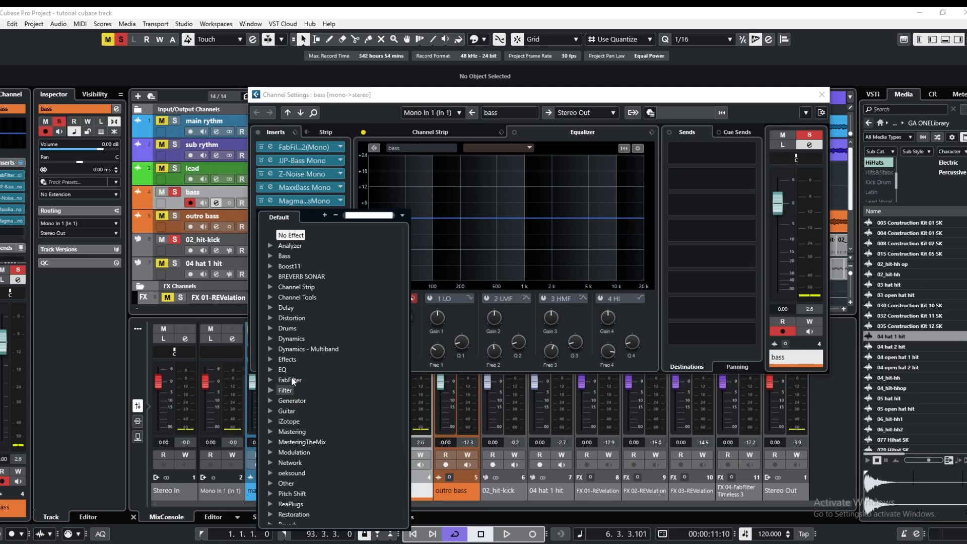
left_click(290, 338)
scroll(308, 471, "down", 10)
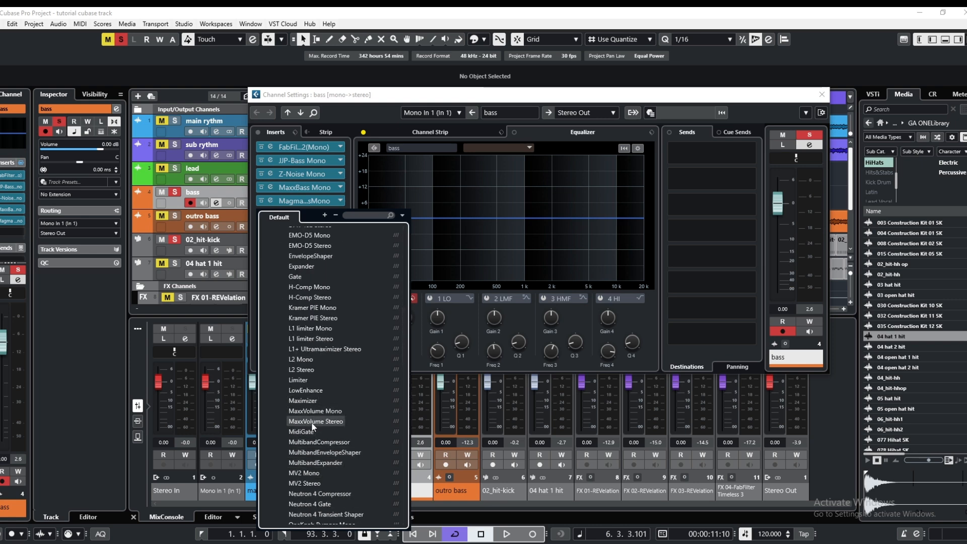
scroll(312, 423, "down", 3)
scroll(311, 423, "up", 4)
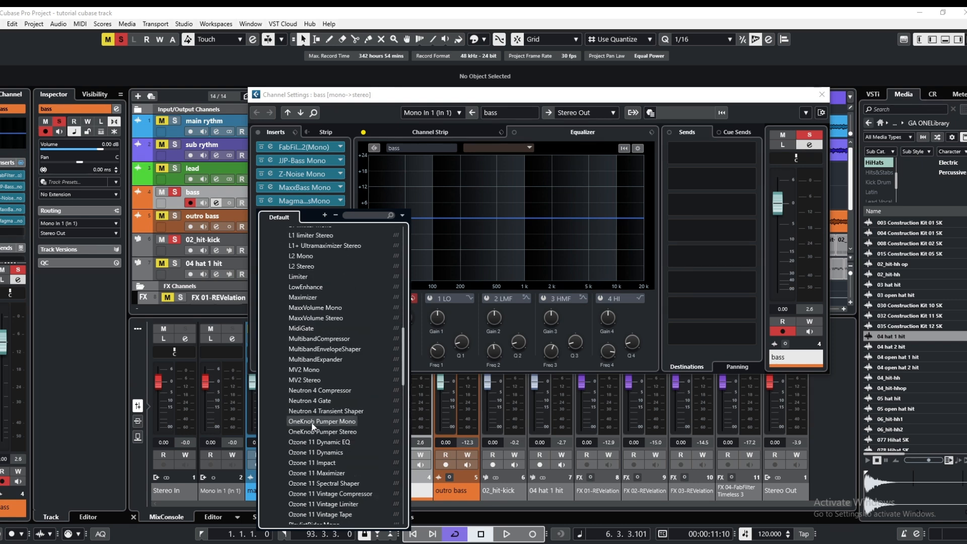
scroll(312, 423, "up", 3)
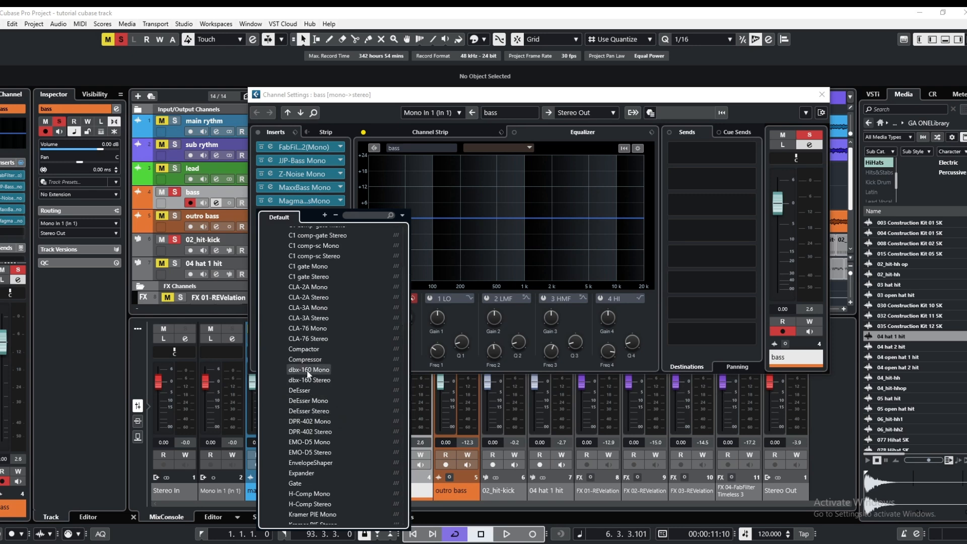
left_click(307, 365)
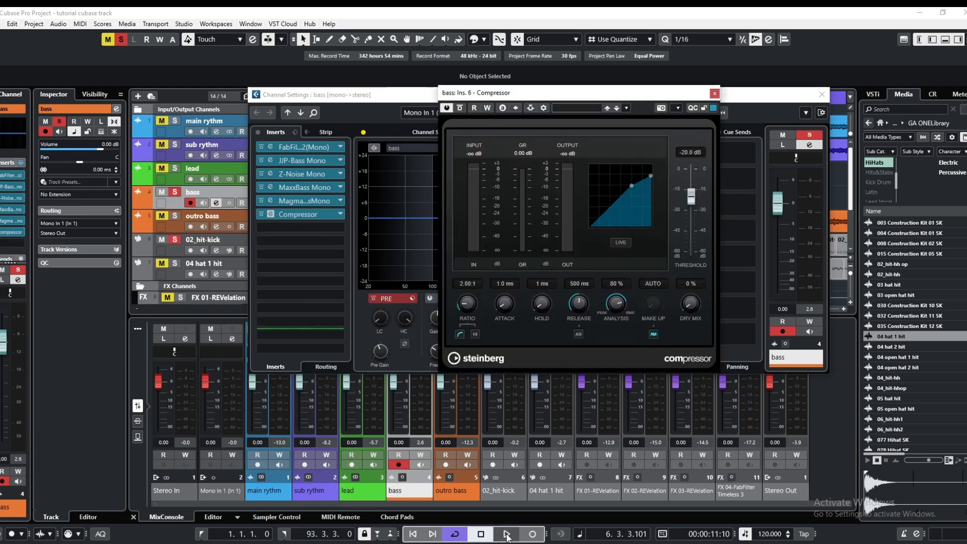
Start playback, add 02_hit-kick as the side-chain source of the bass channel's Compressor, and activate its side-chain input
left_click(507, 538)
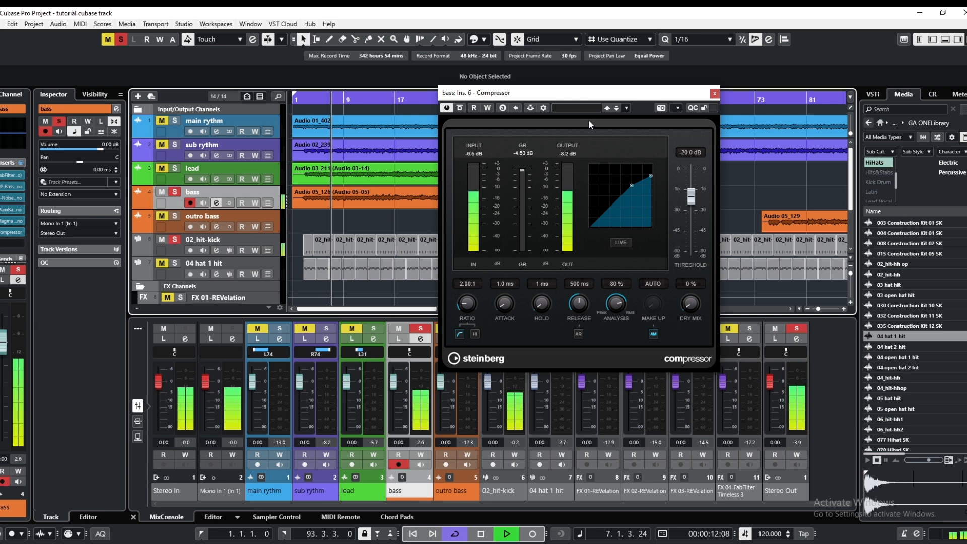
left_click(545, 109)
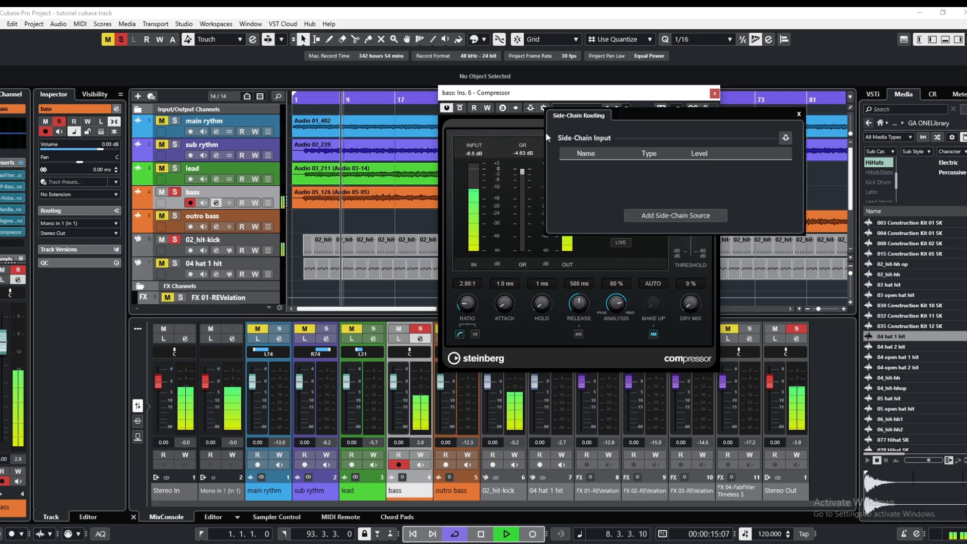
left_click(656, 220)
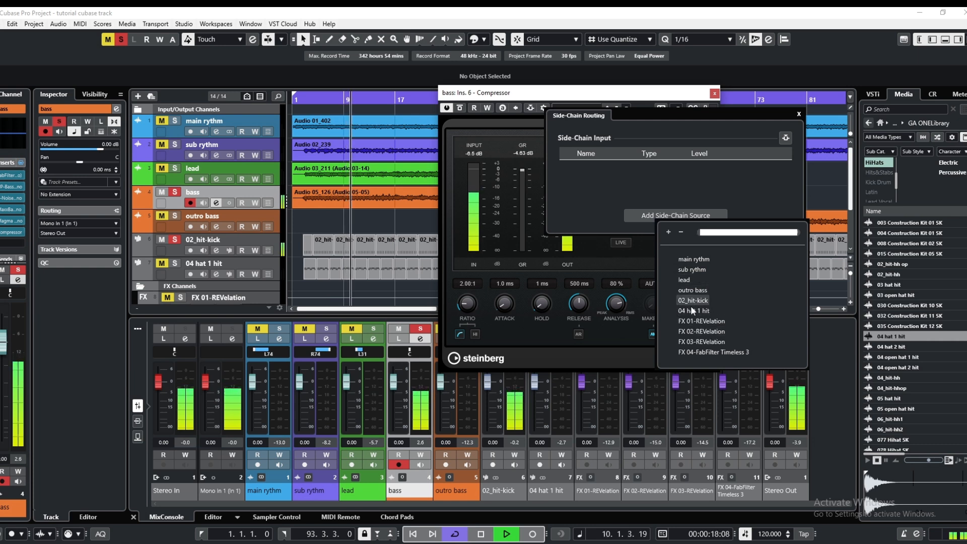
left_click(676, 298)
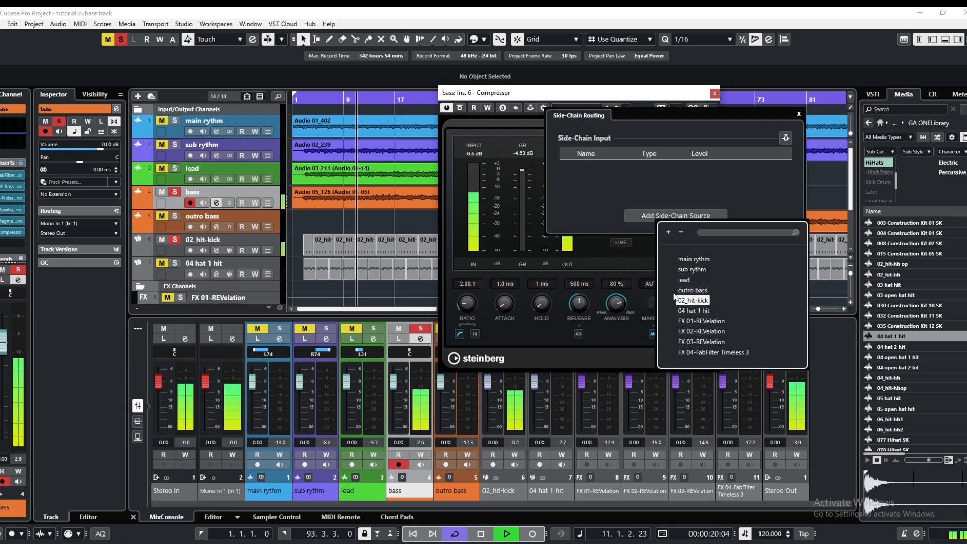
left_click(675, 300)
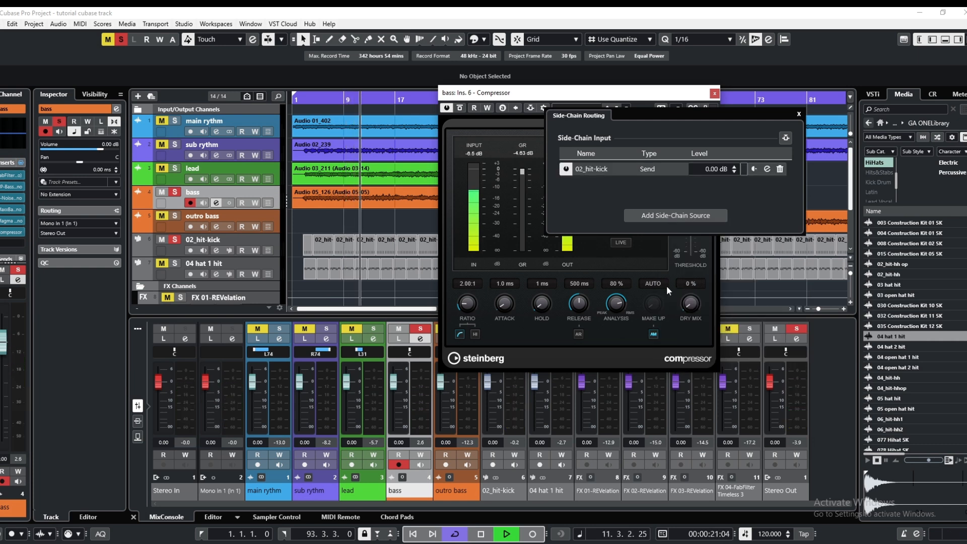
left_click(799, 114)
left_click(530, 108)
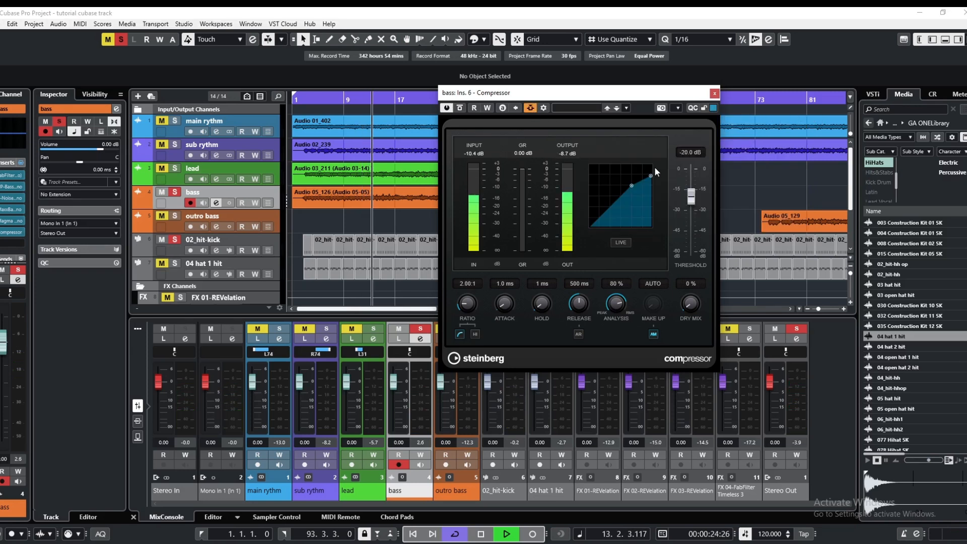
Set the Compressor's threshold to -30.7 dB and its release to 163 ms, with automatic release off
left_click_drag(692, 205, 692, 212)
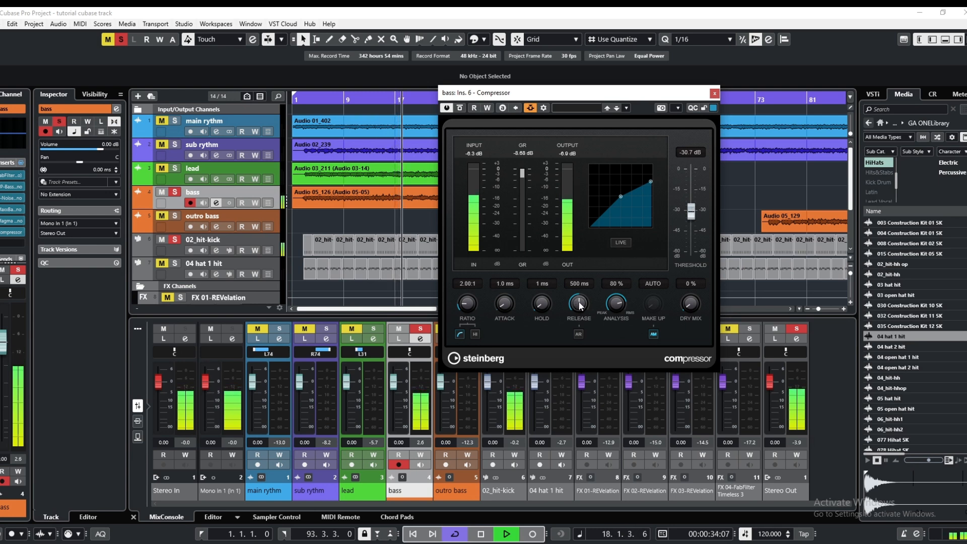
left_click(578, 335)
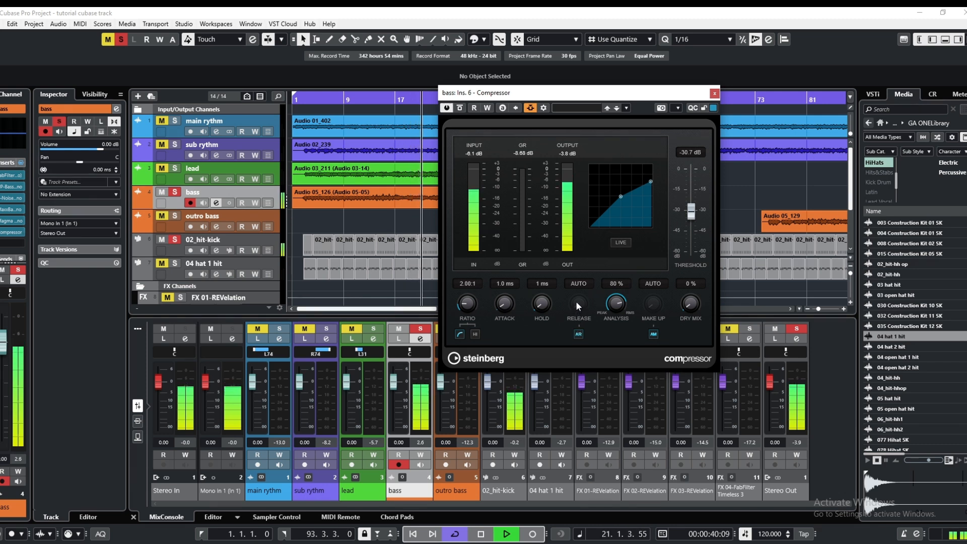
left_click(575, 334)
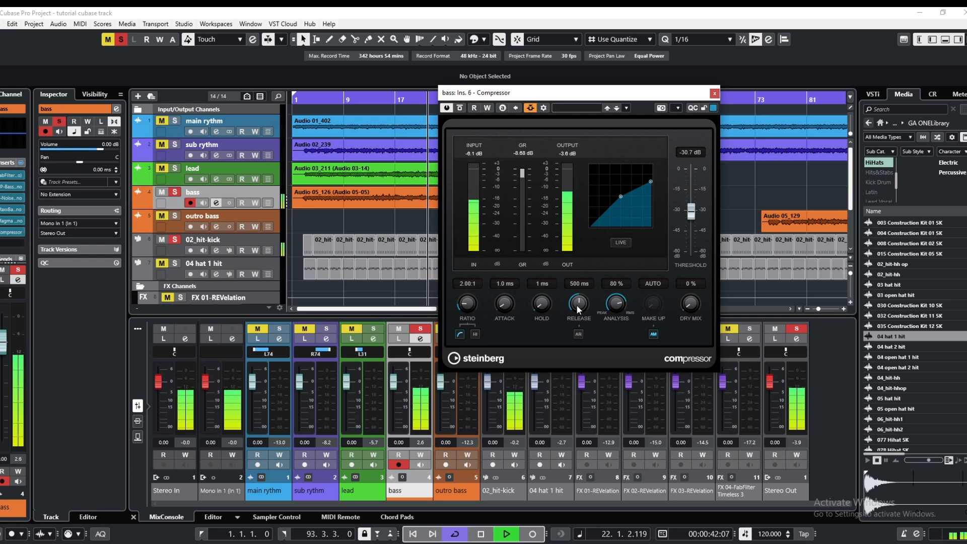
left_click_drag(576, 302, 573, 305)
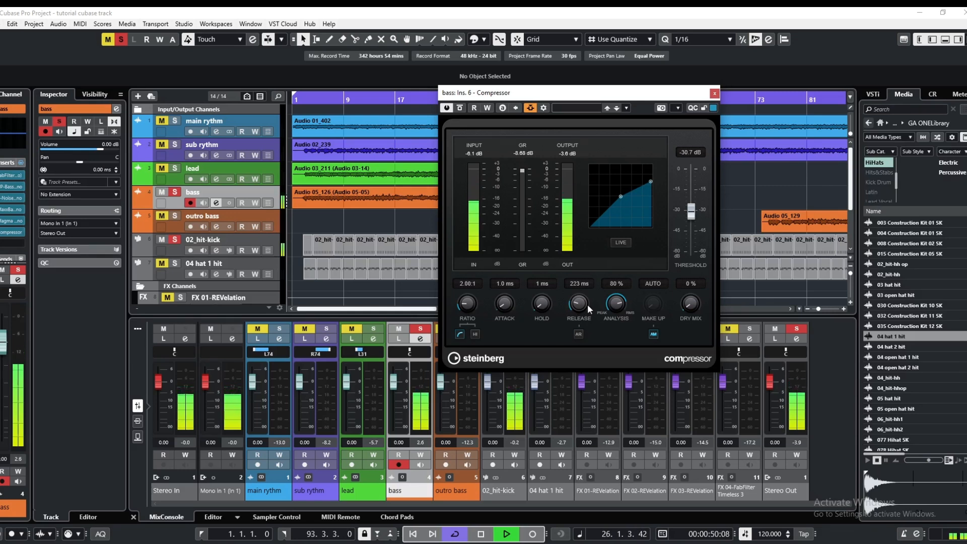
left_click_drag(573, 302, 571, 307)
Clear all solos, set the Compressor's threshold to -28.9 dB during full-mix playback, and close the bass plug-in and channel settings
left_click(119, 39)
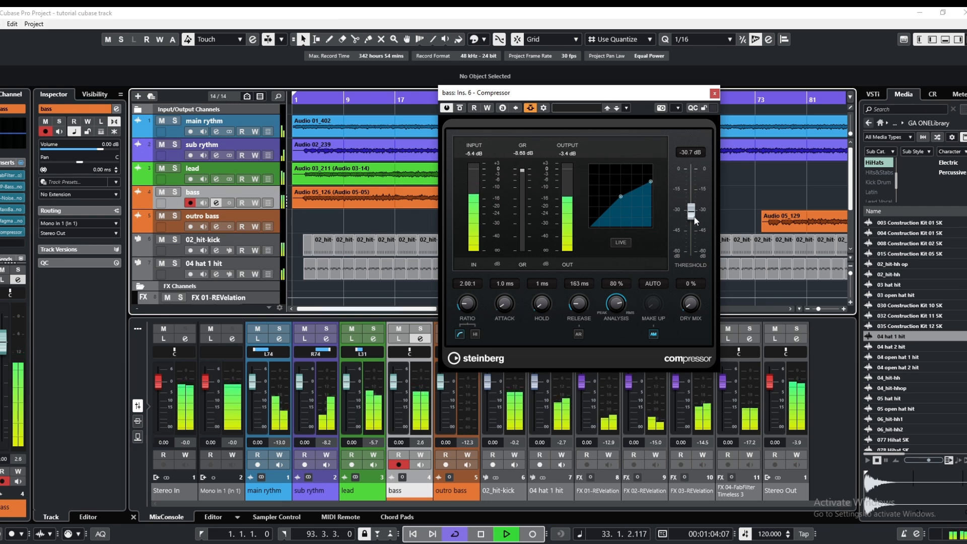
left_click_drag(696, 220, 695, 217)
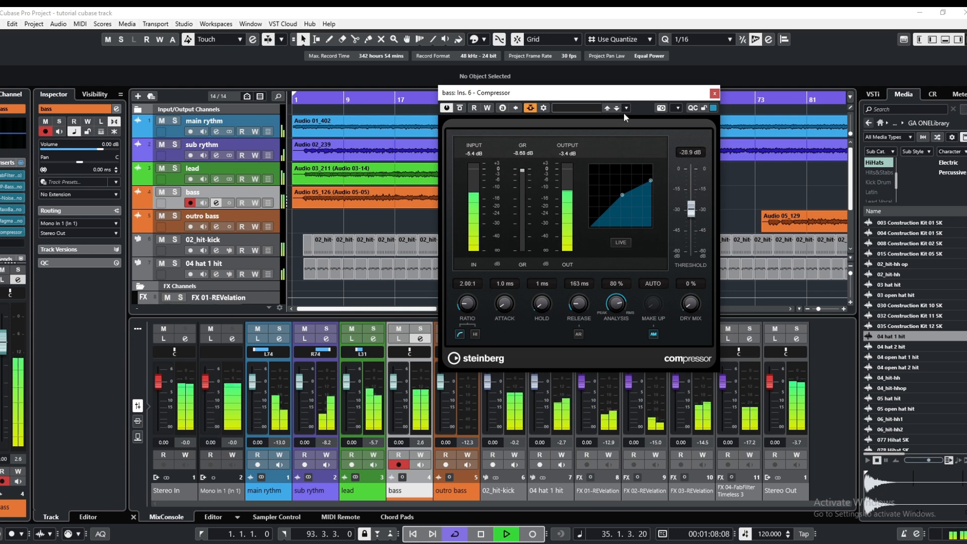
left_click(718, 94)
left_click(341, 100)
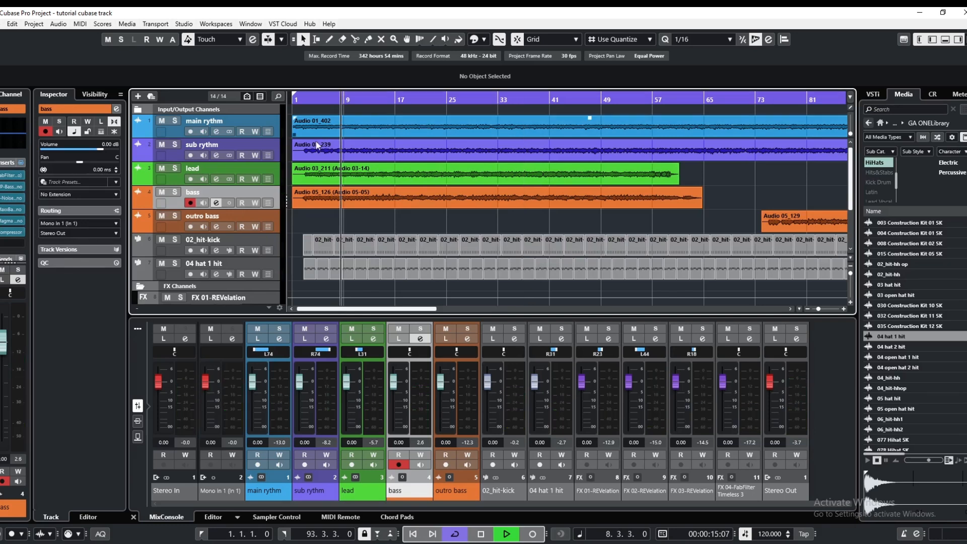
left_click(217, 203)
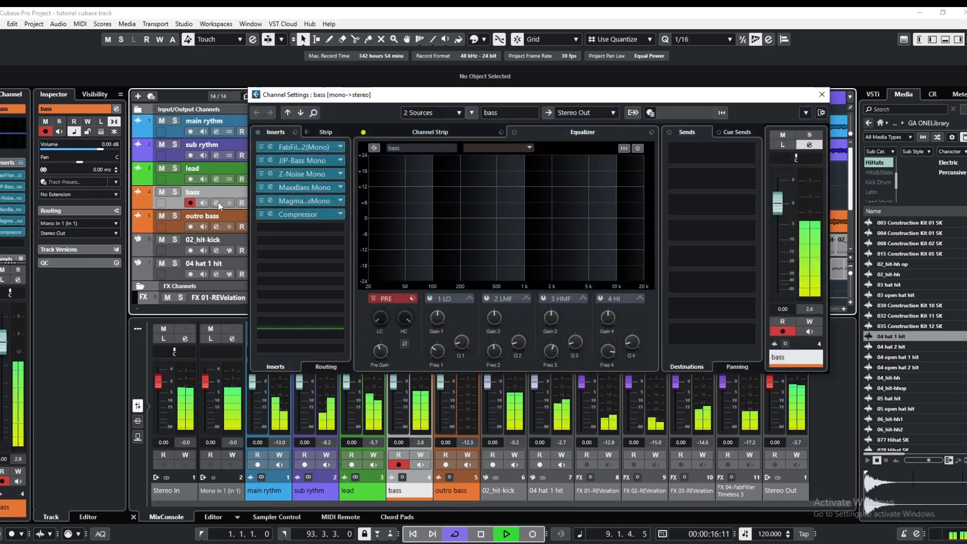
left_click(822, 95)
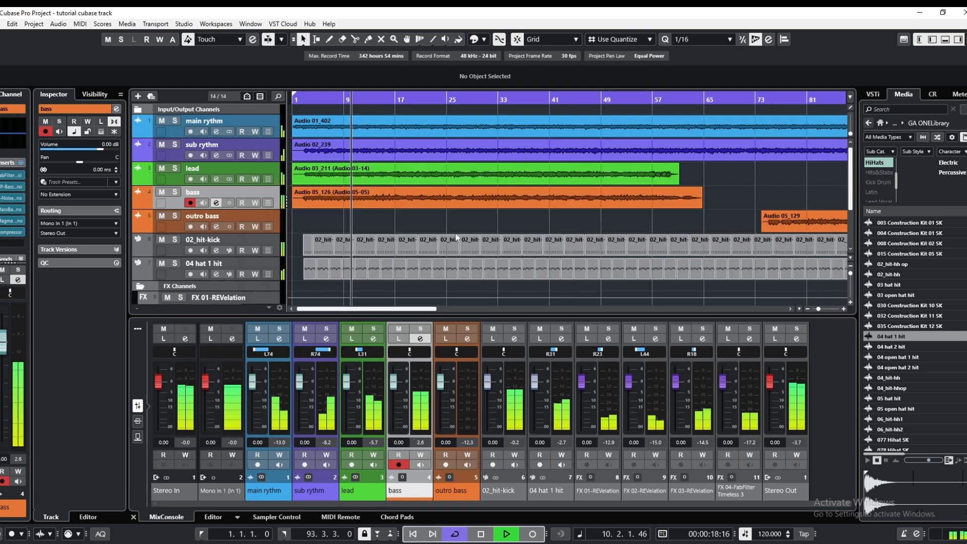
Cut the 02_hit-kick equalizer by about 2 dB at 190 Hz, 3 dB at 450 Hz and 2 dB around 2 kHz, and close its settings
left_click(217, 251)
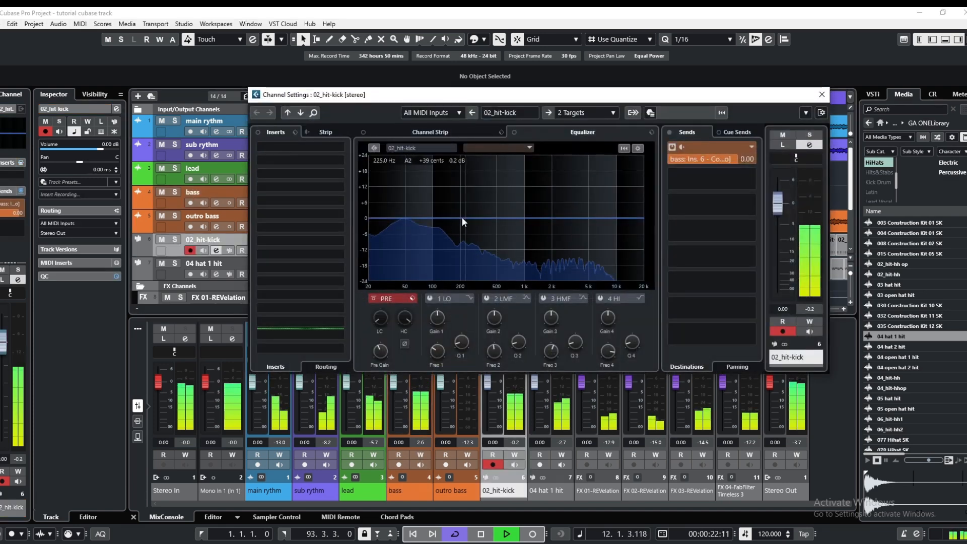
left_click(459, 217)
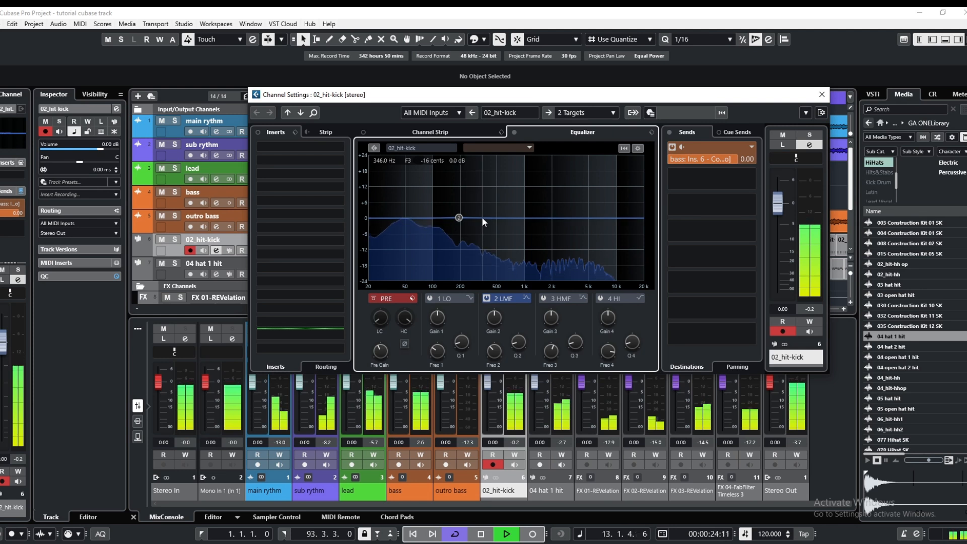
left_click(482, 218)
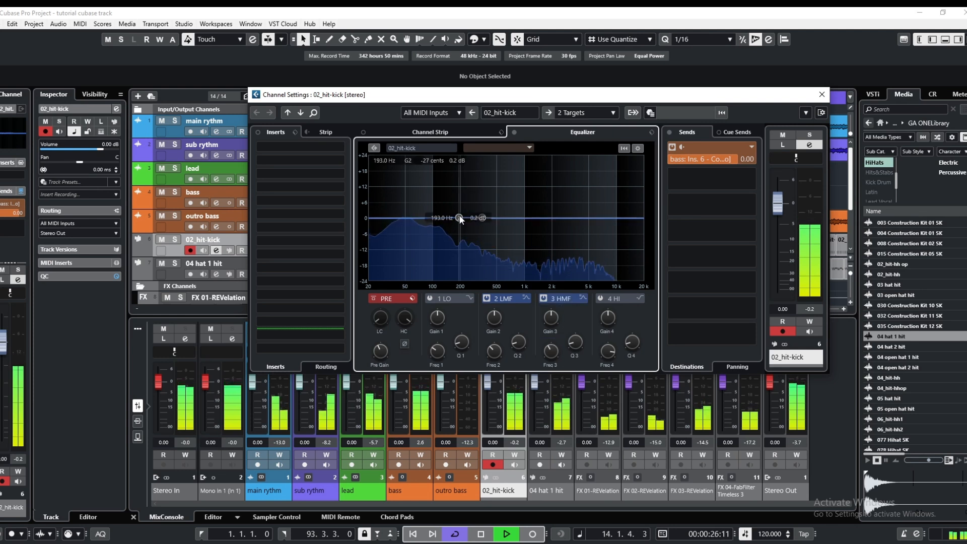
left_click_drag(460, 218, 552, 228)
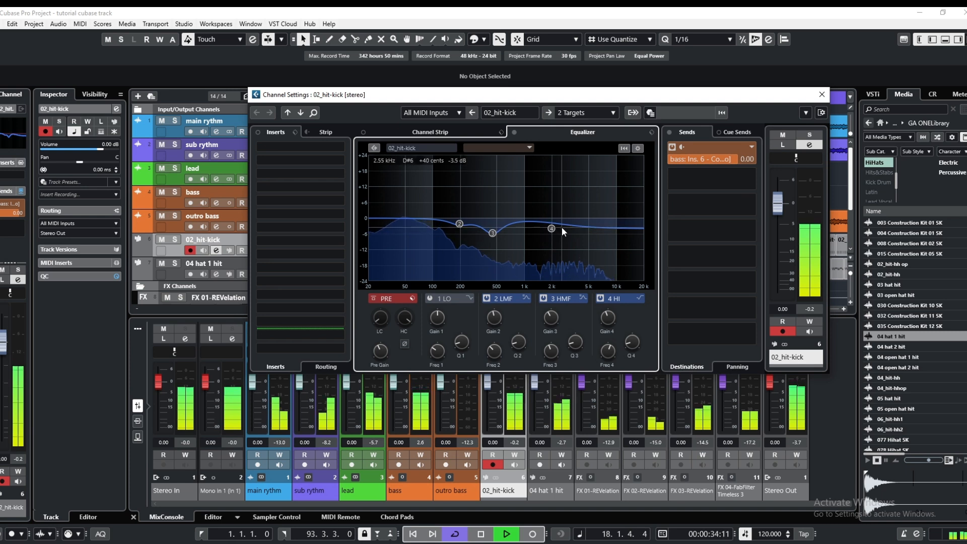
left_click_drag(551, 229, 554, 223)
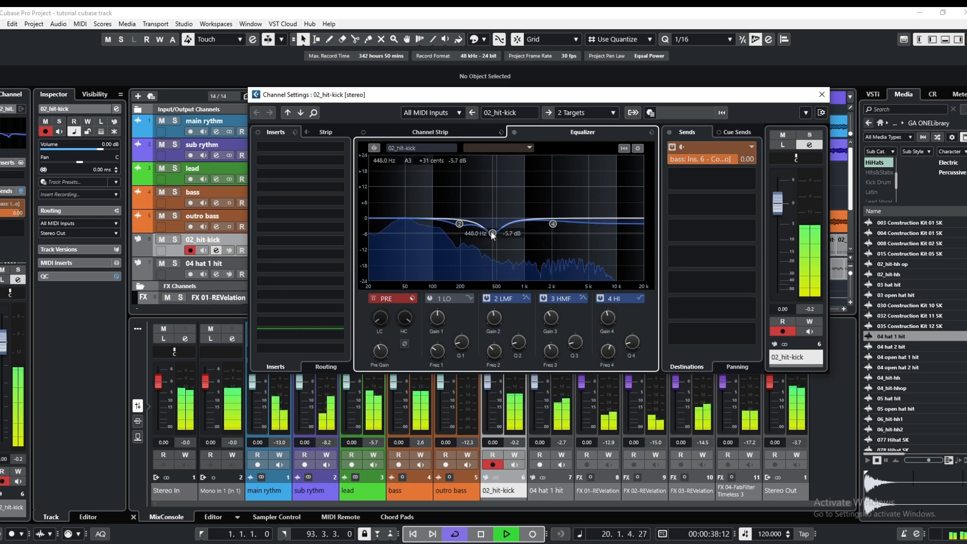
left_click_drag(492, 233, 494, 226)
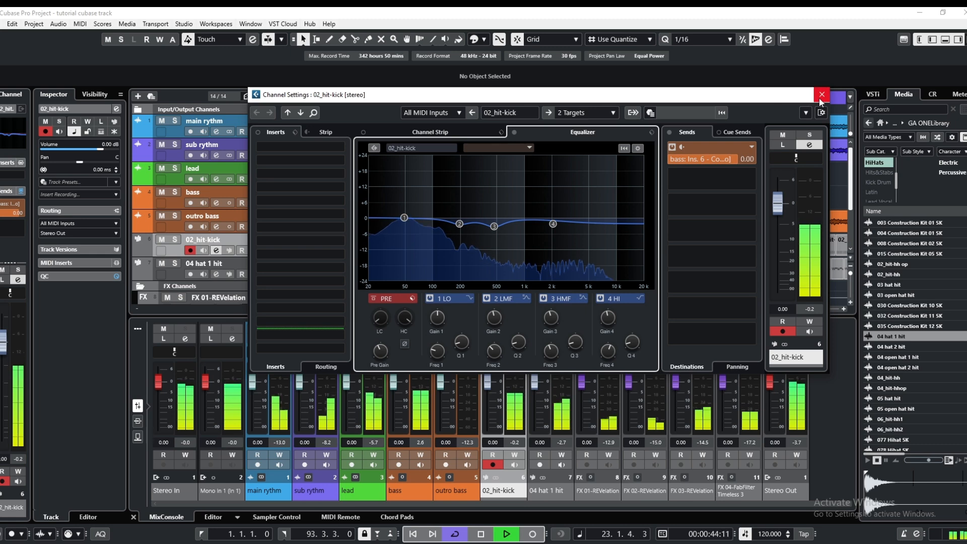
left_click(821, 95)
Enable the first two equalizer bands of the bass channel and cut the second by about 3 dB near 50 Hz
left_click(215, 203)
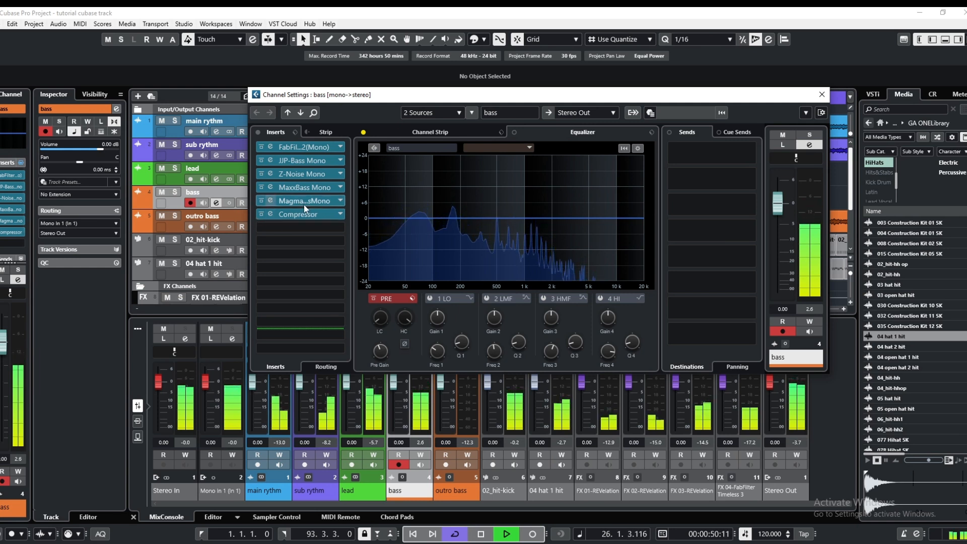
left_click(382, 217)
left_click(396, 218)
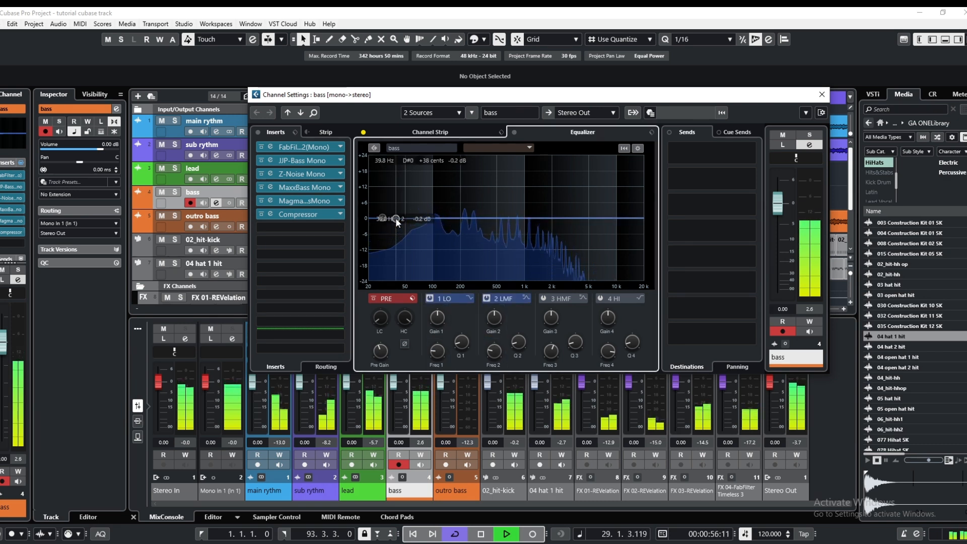
left_click_drag(397, 222, 406, 223)
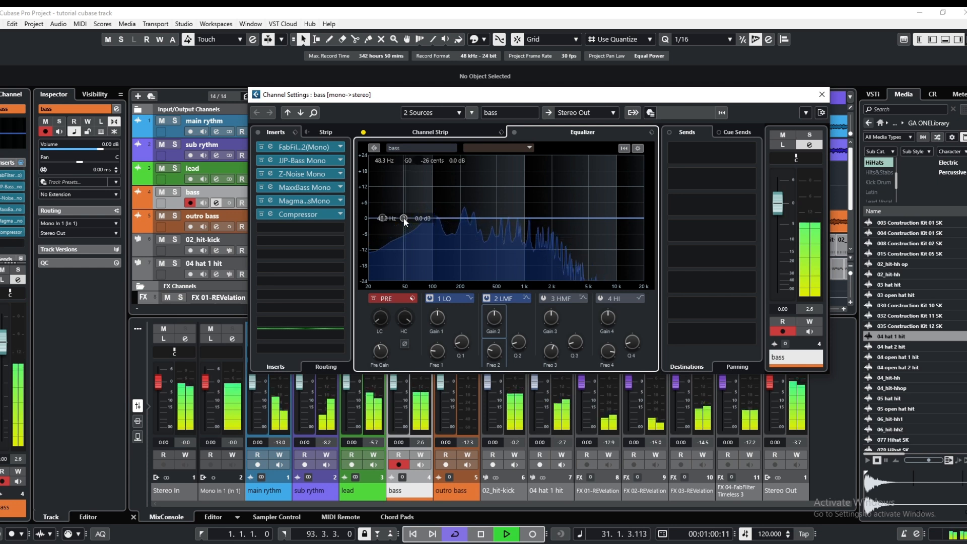
left_click_drag(406, 223, 409, 229)
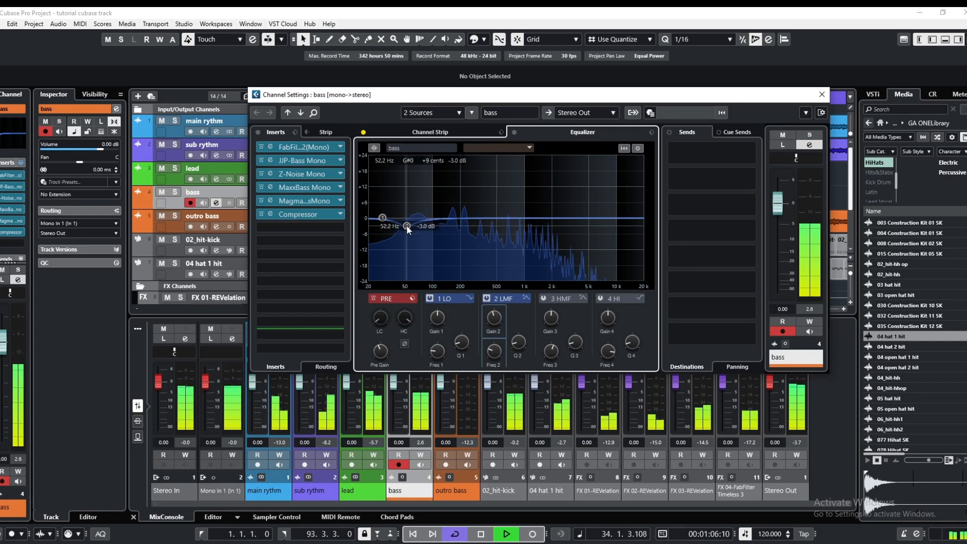
left_click_drag(409, 231, 405, 231)
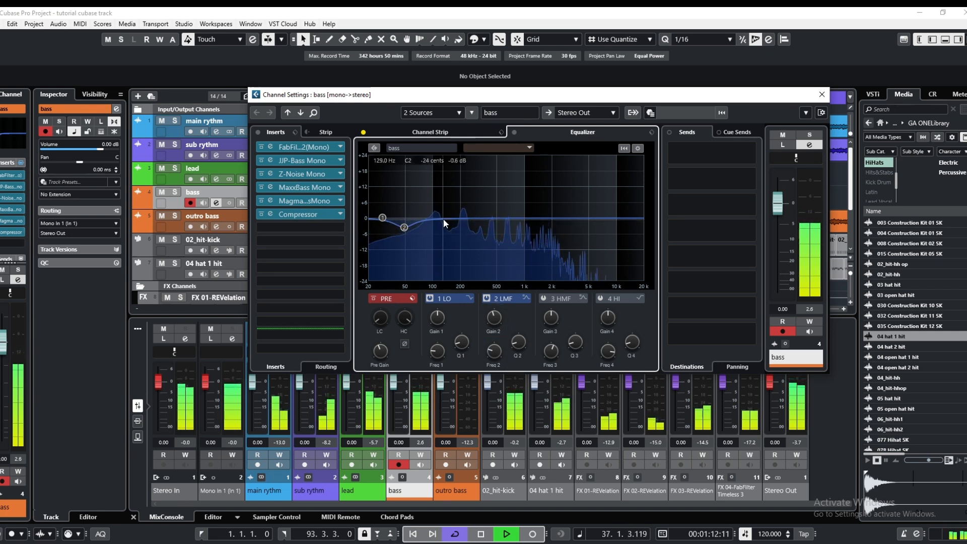
Boost the bass channel by about 2 dB around 137 Hz with the third equalizer band and close its settings
left_click_drag(445, 217, 447, 213)
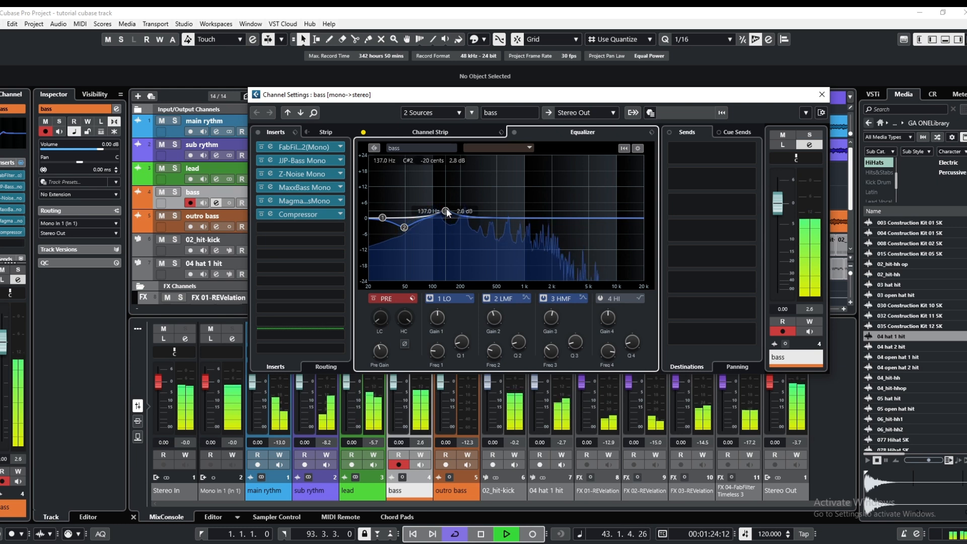
left_click_drag(447, 214, 447, 216)
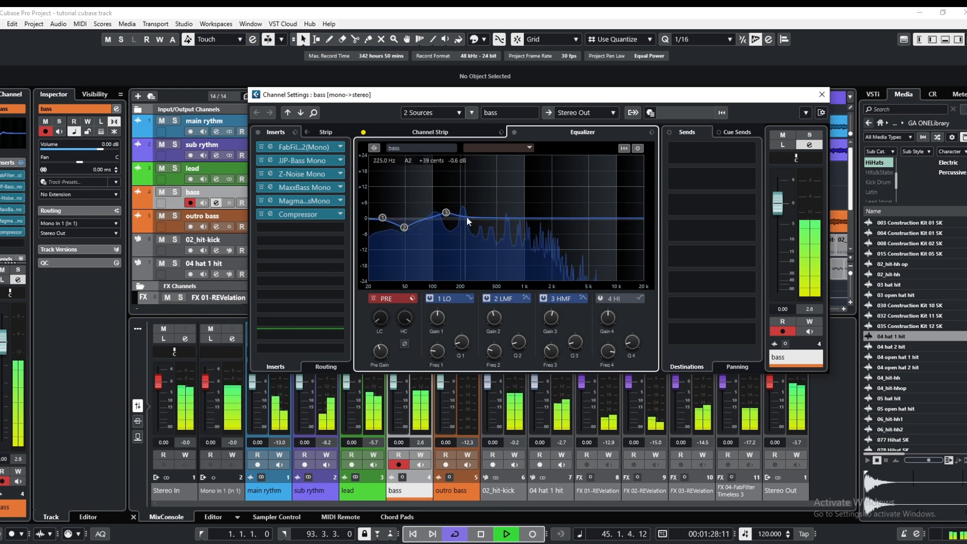
left_click(823, 94)
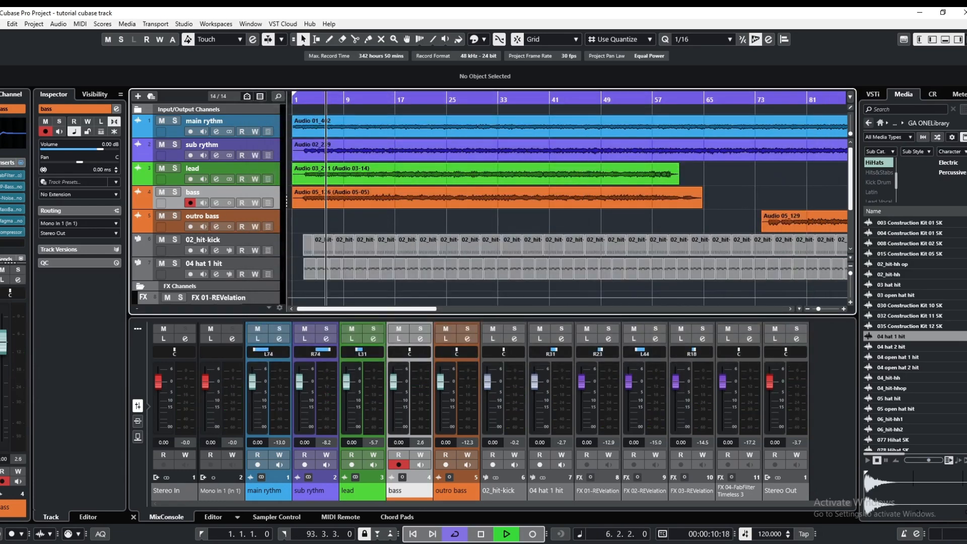
Stop playback, move the project cursor to bar 3, and play the full mix from there
left_click(480, 537)
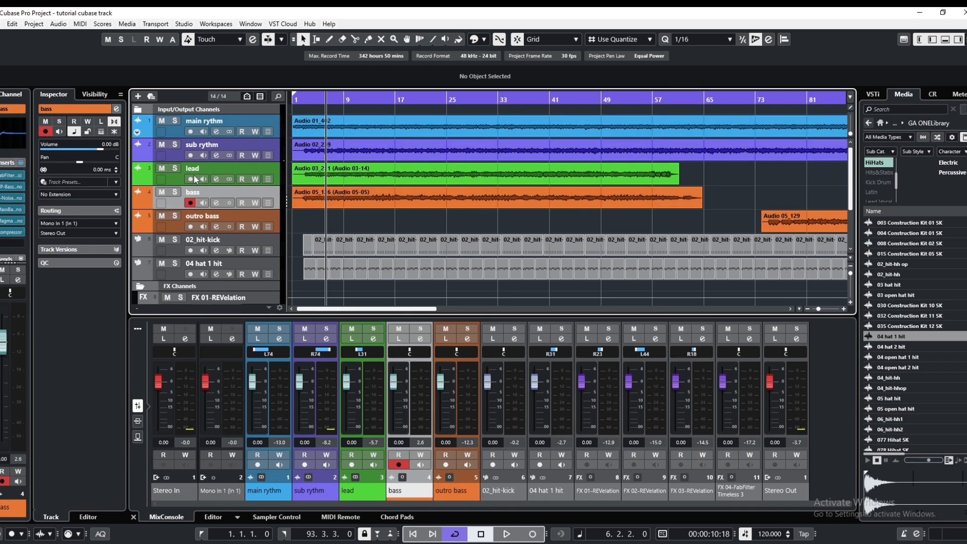
left_click(306, 100)
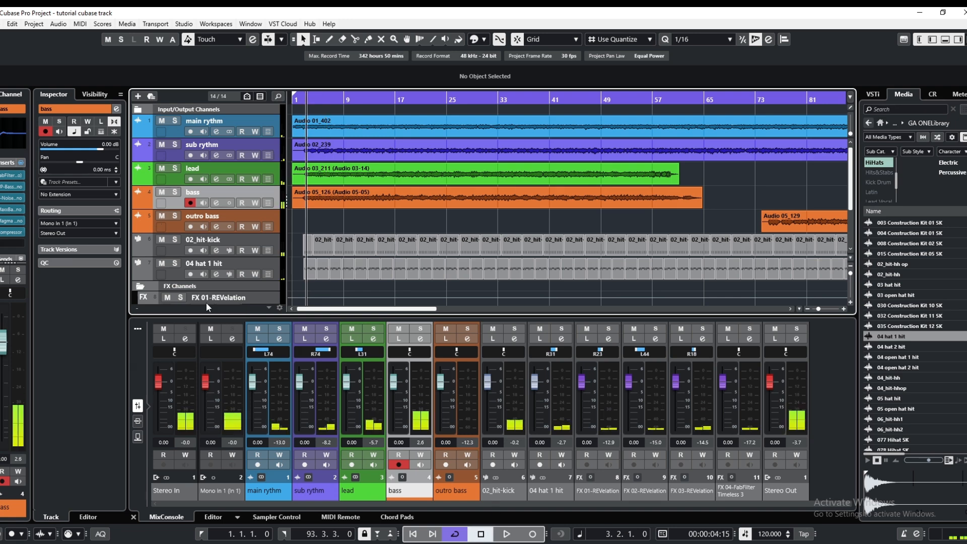
left_click(216, 275)
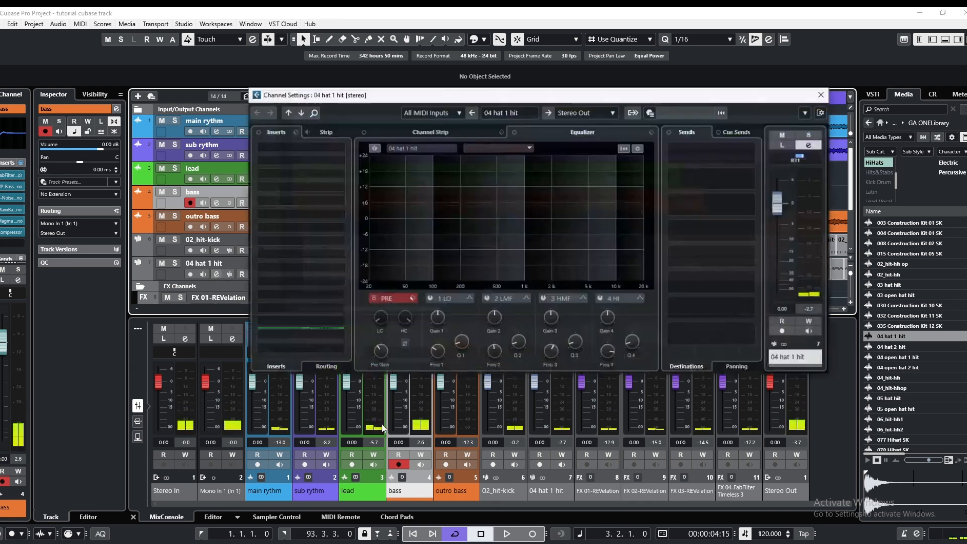
left_click(507, 534)
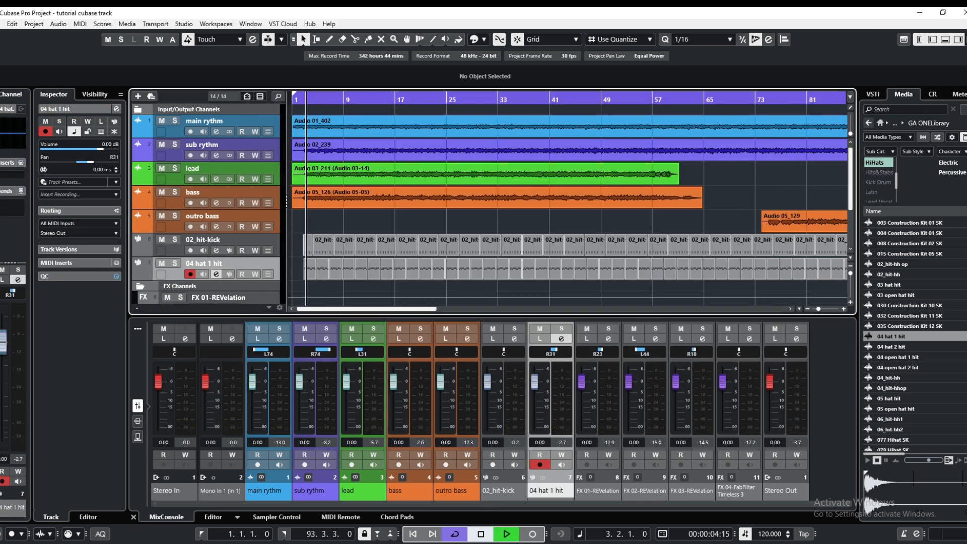
Enable the low-cut filter in the 04 hat 1 hit channel equalizer and set it to about 8 kHz
left_click(217, 276)
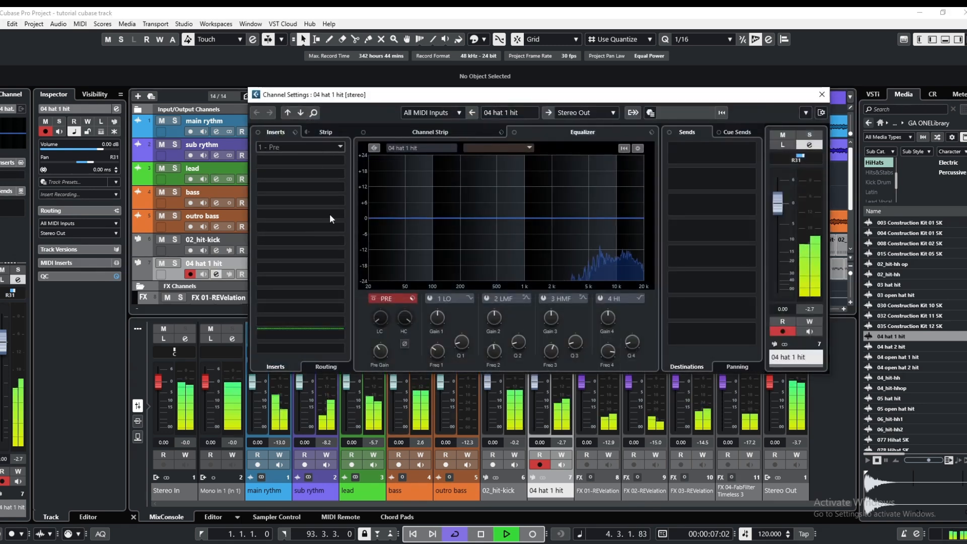
left_click(371, 308)
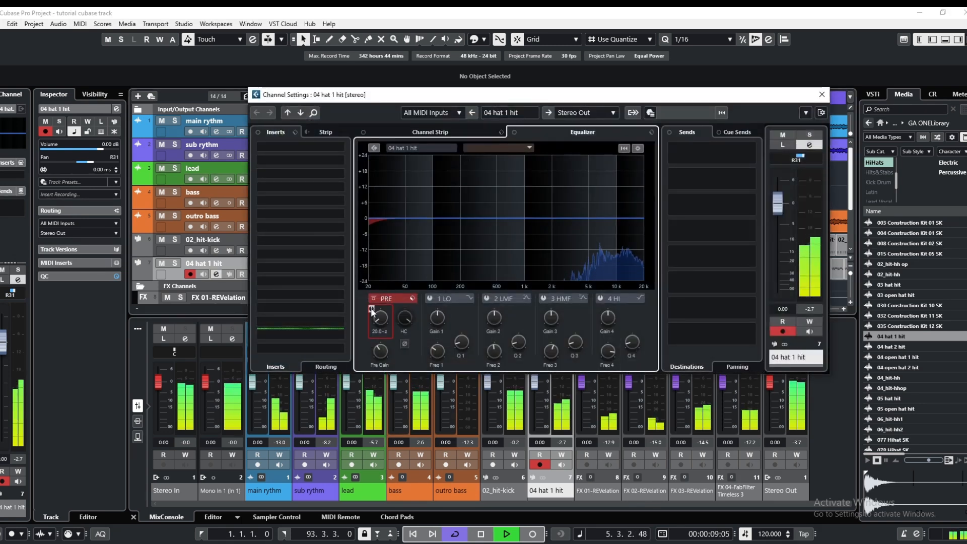
left_click_drag(373, 317, 382, 242)
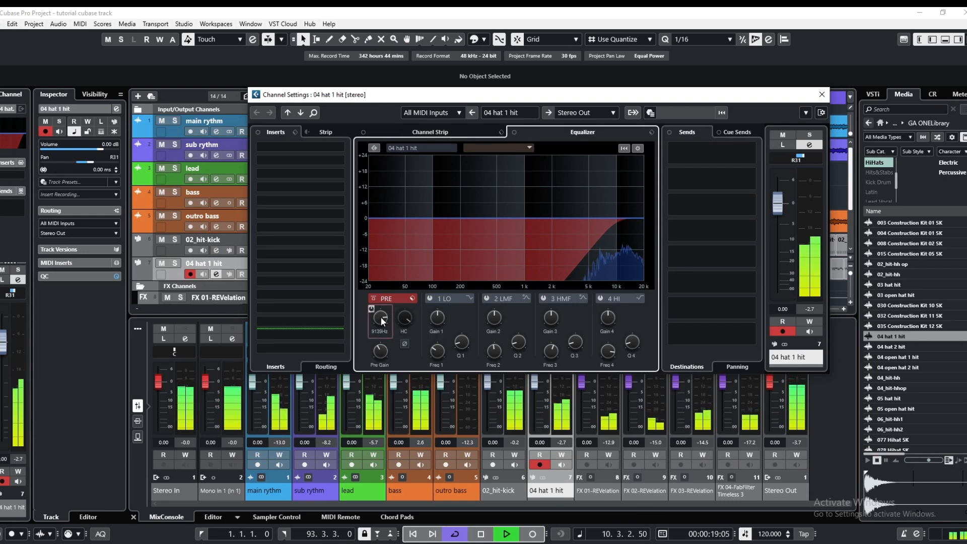
left_click_drag(380, 319, 380, 320)
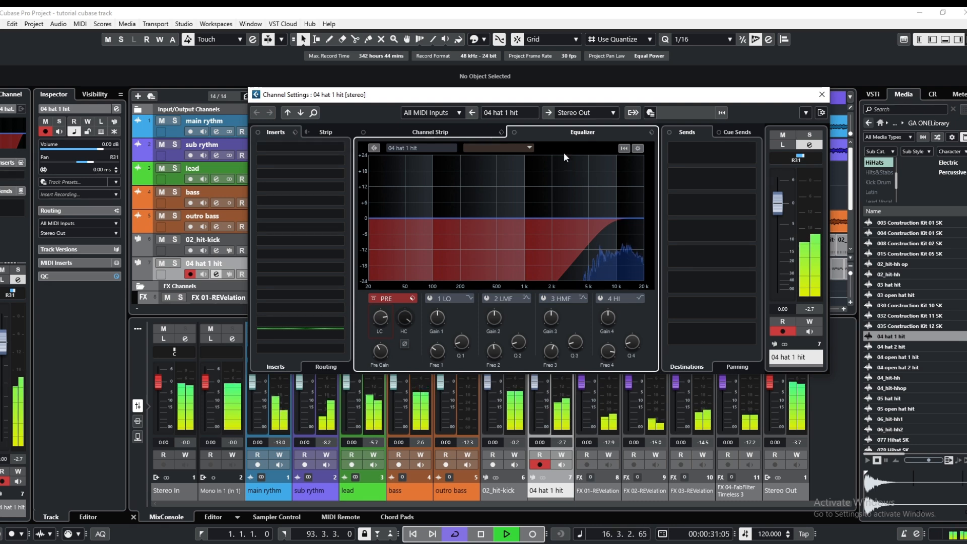
Add a mono REVelation reverb FX channel to the first send of the 04 hat 1 hit channel
right_click(724, 153)
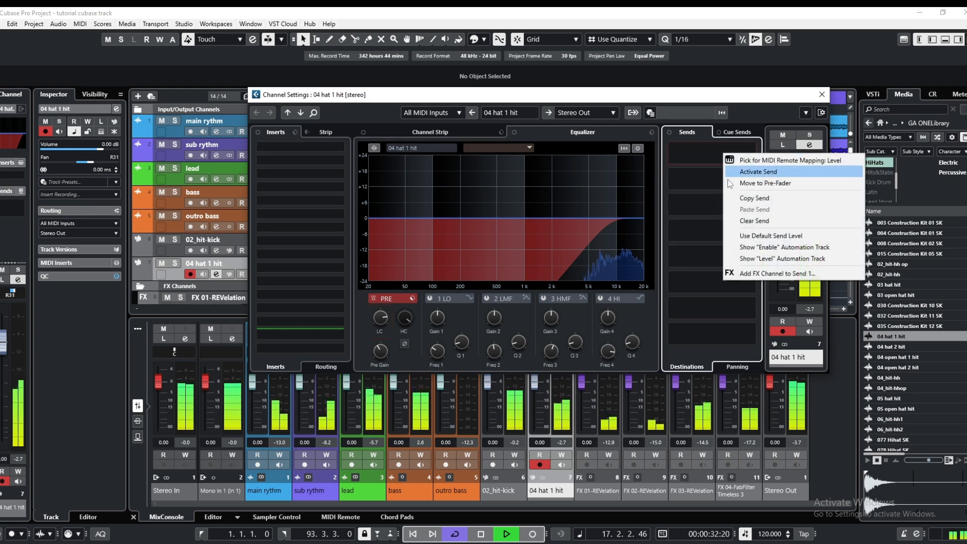
left_click(753, 274)
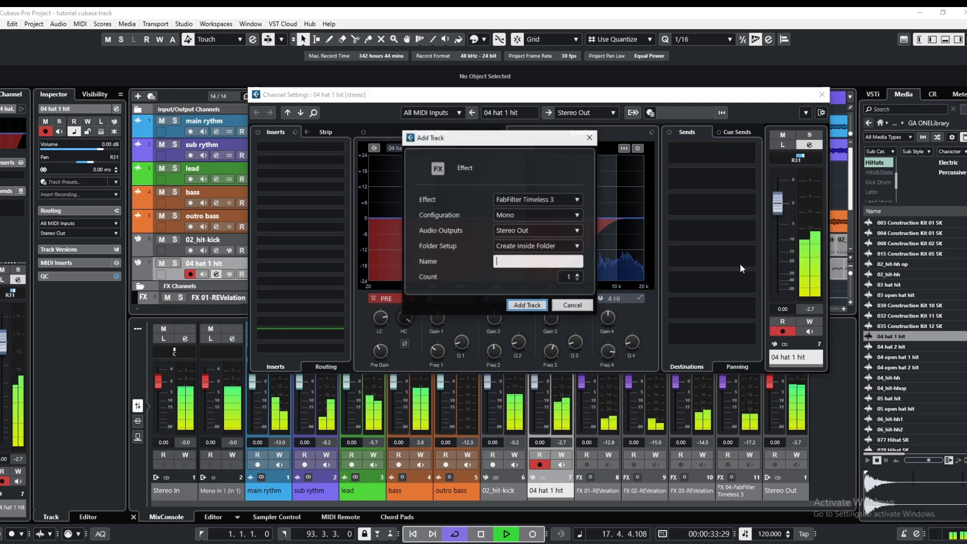
left_click(573, 199)
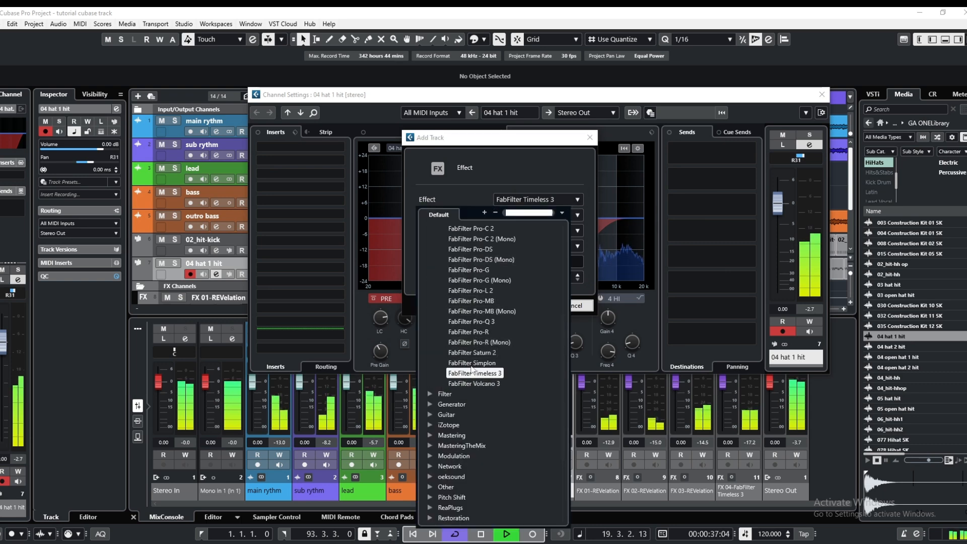
scroll(468, 368, "up", 5)
left_click(447, 378)
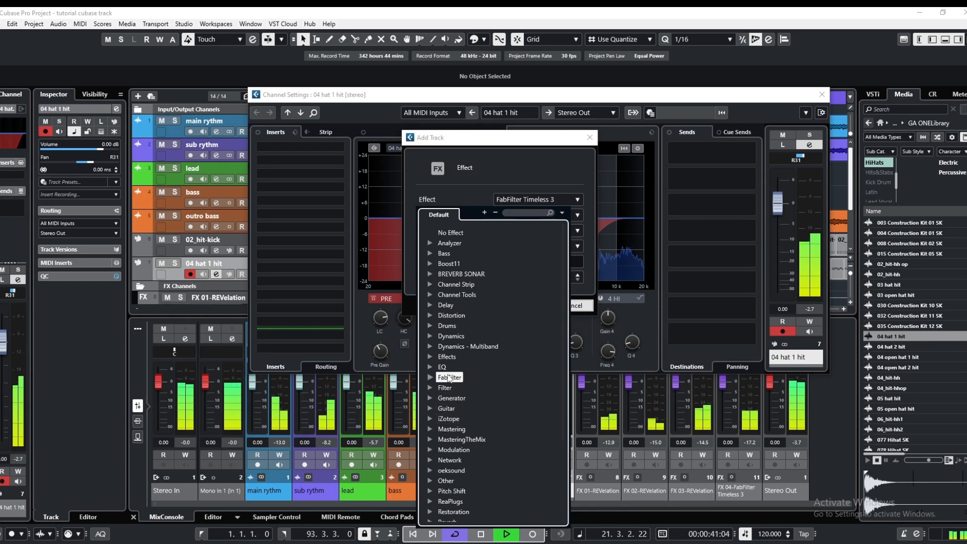
scroll(455, 398, "down", 4)
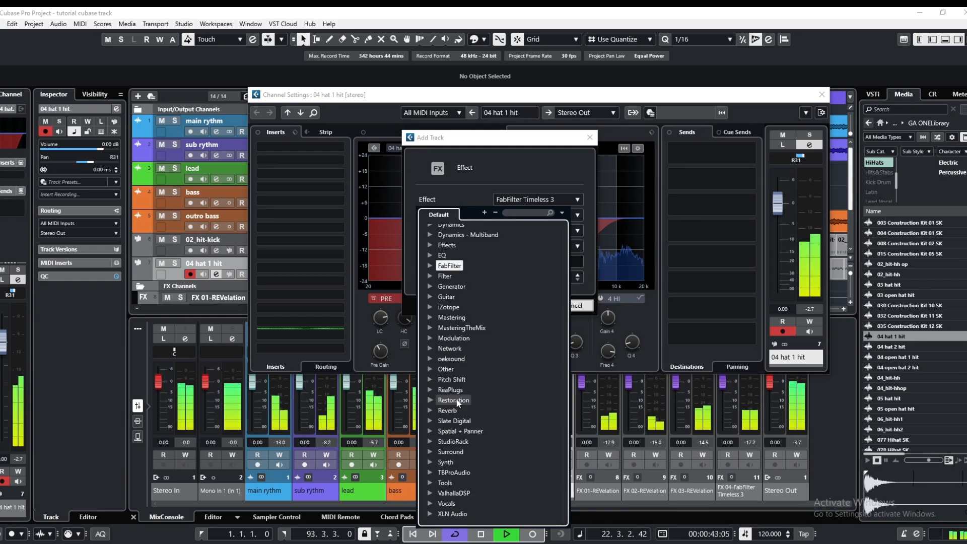
left_click(448, 410)
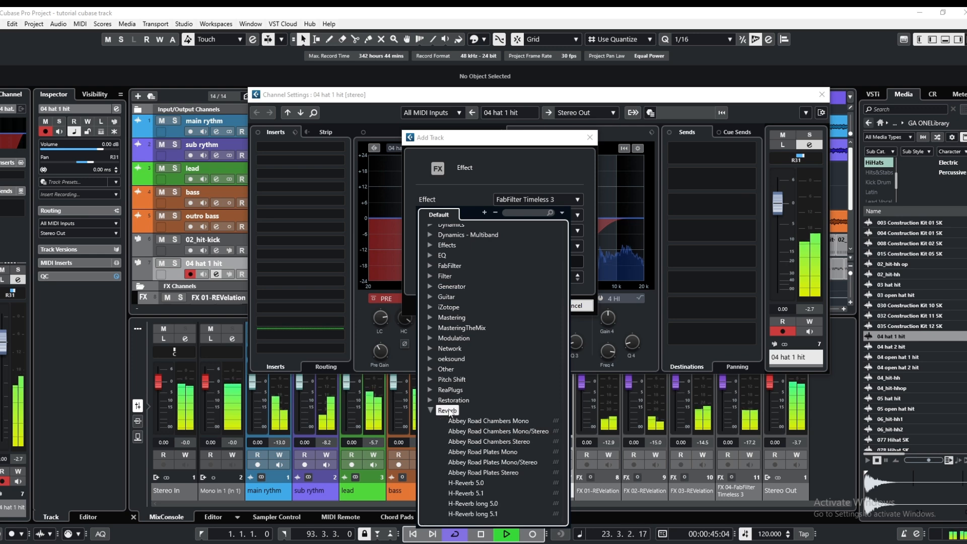
scroll(476, 449, "down", 7)
scroll(479, 423, "down", 5)
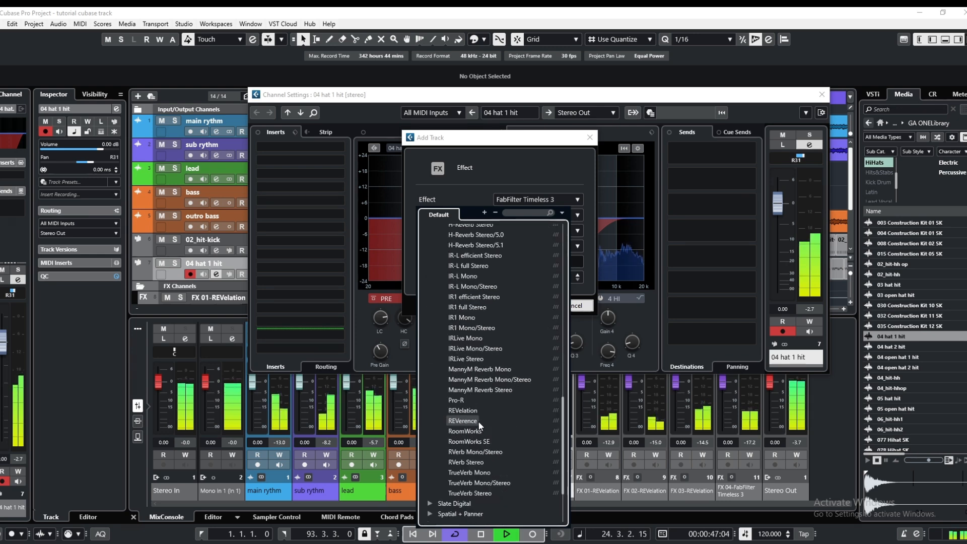
left_click(470, 414)
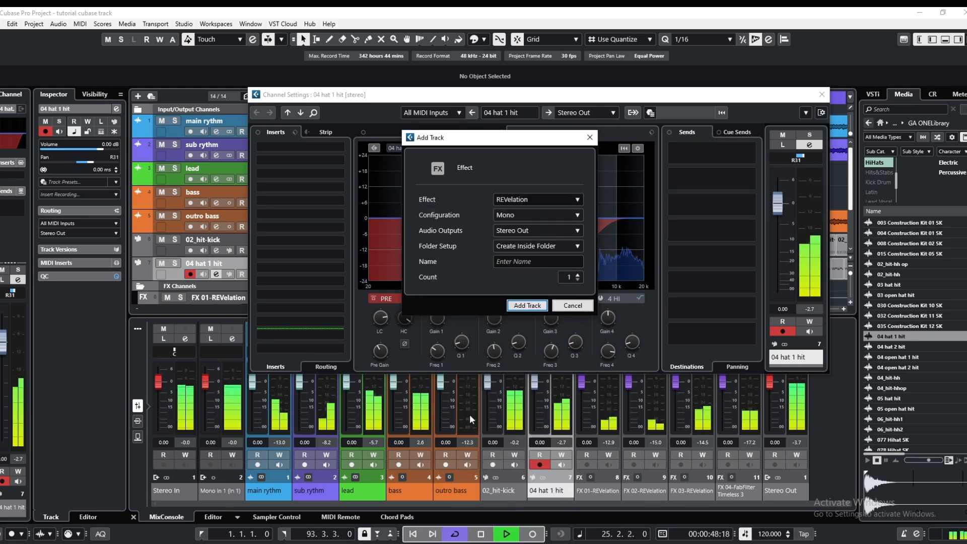
left_click(527, 305)
Set the hat reverb's output level to about -10.1 dB and its mix to 43%, and close the plug-in
left_click_drag(663, 258, 659, 309)
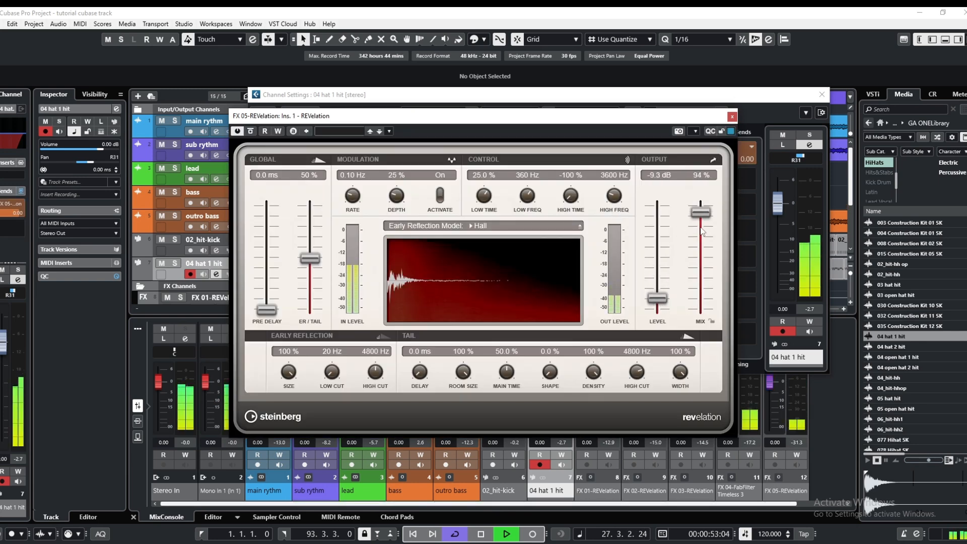
left_click_drag(701, 213, 704, 246)
left_click_drag(657, 304, 657, 307)
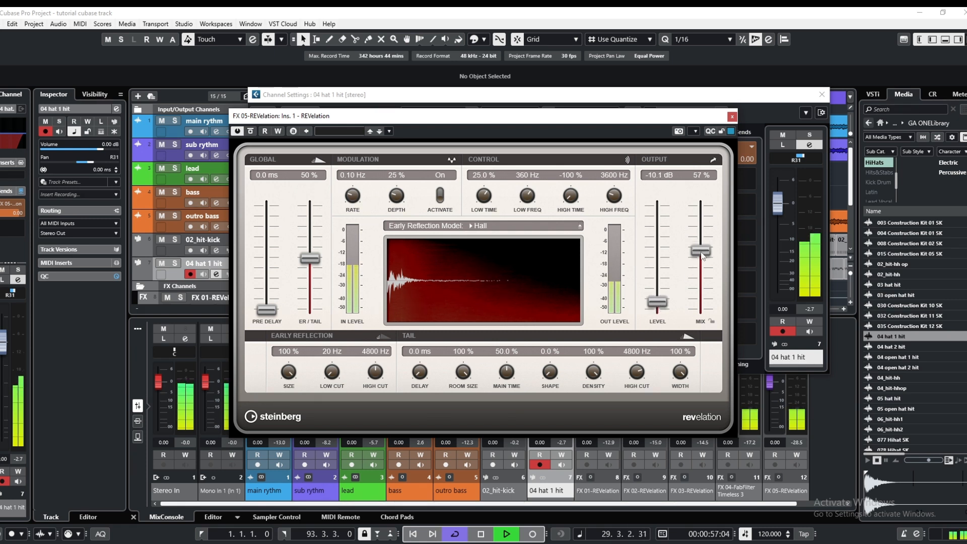
left_click_drag(703, 256, 704, 266)
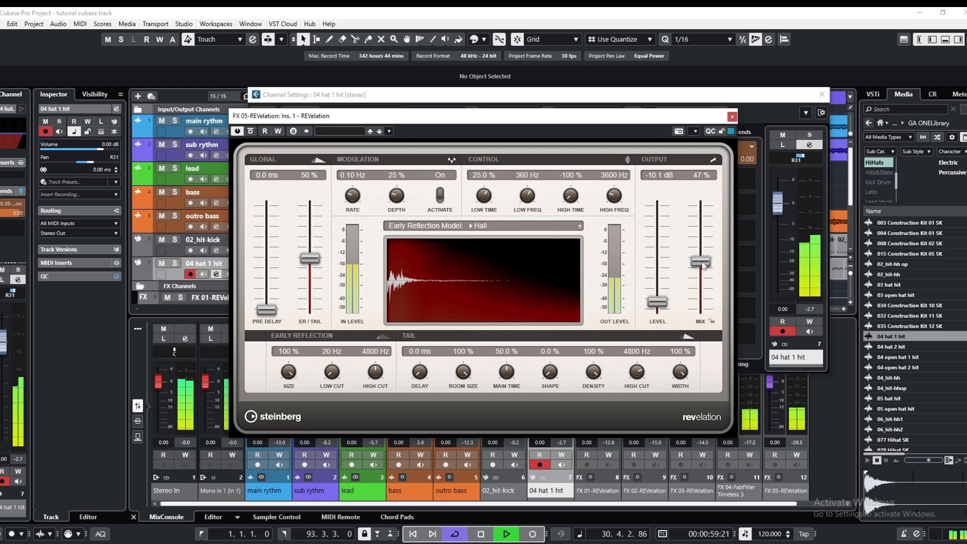
left_click(732, 117)
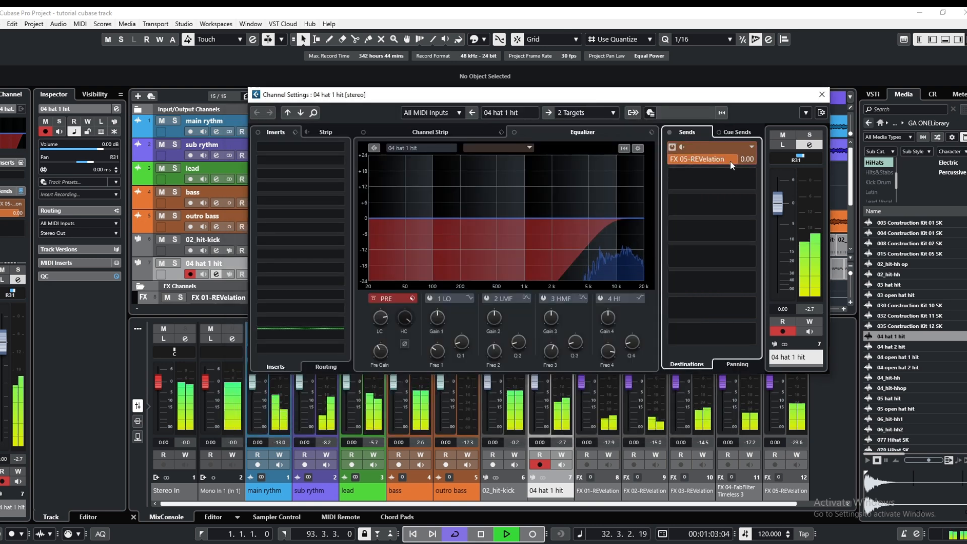
Lower the hat channel's REVelation send level to about -11.7 dB and close the channel settings
left_click_drag(715, 161, 702, 165)
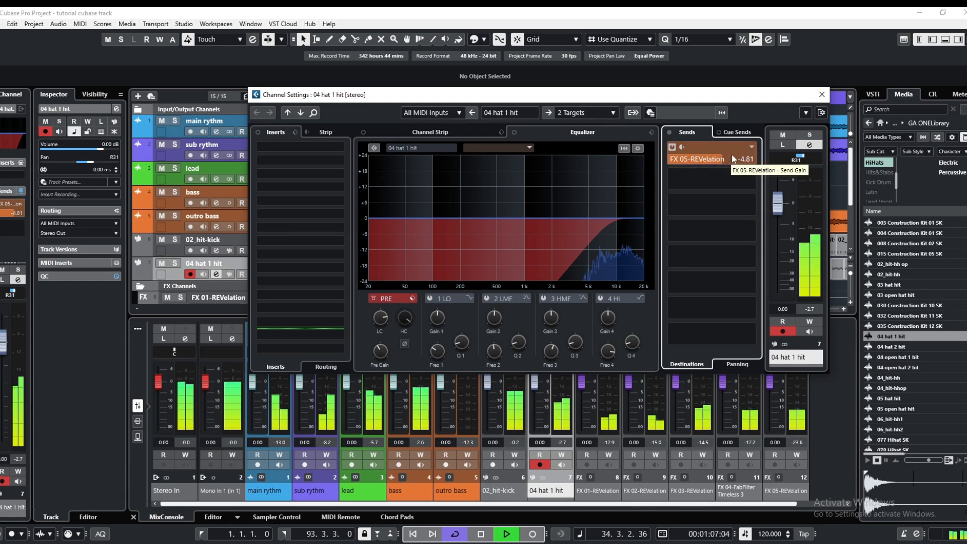
left_click_drag(723, 159, 694, 162)
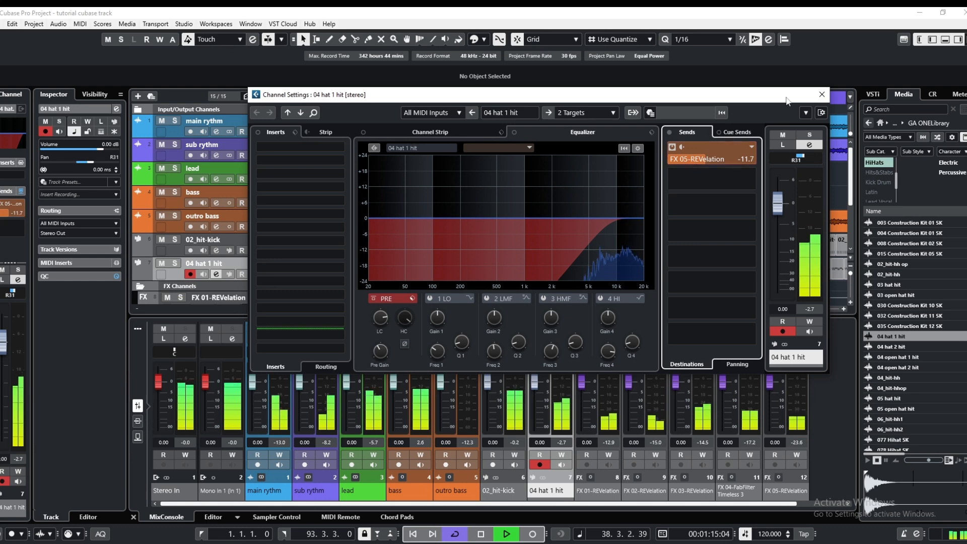
left_click(823, 95)
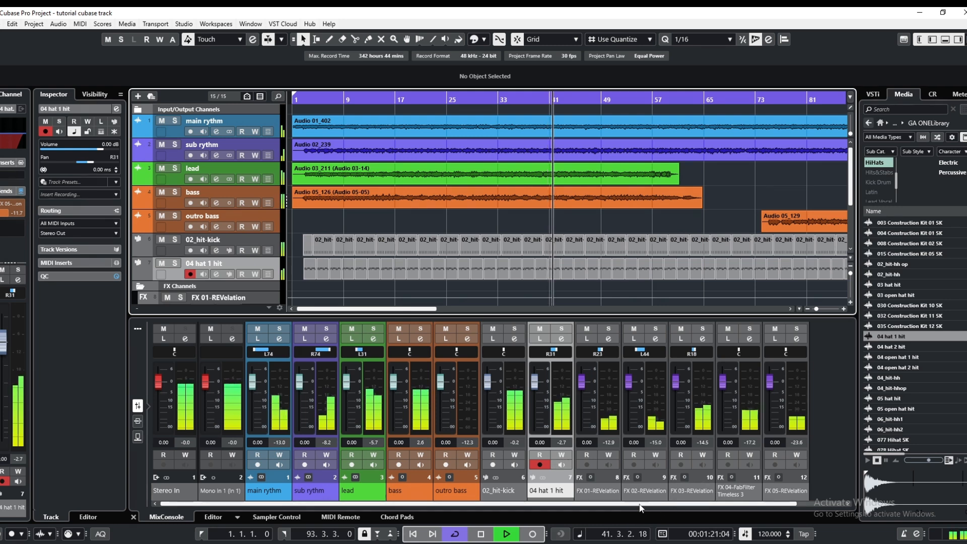
Pan the FX 05-REVelation channel to R46 and continue playback from around bar 58
left_click_drag(640, 505, 700, 512)
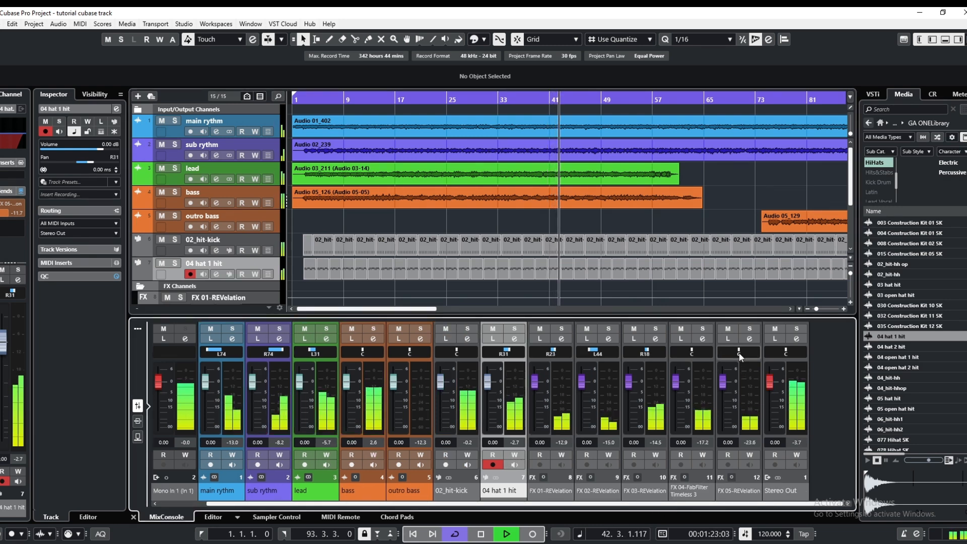
mouse_move(739, 353)
left_mouse_down()
mouse_move(761, 353)
mouse_move(747, 355)
left_mouse_up()
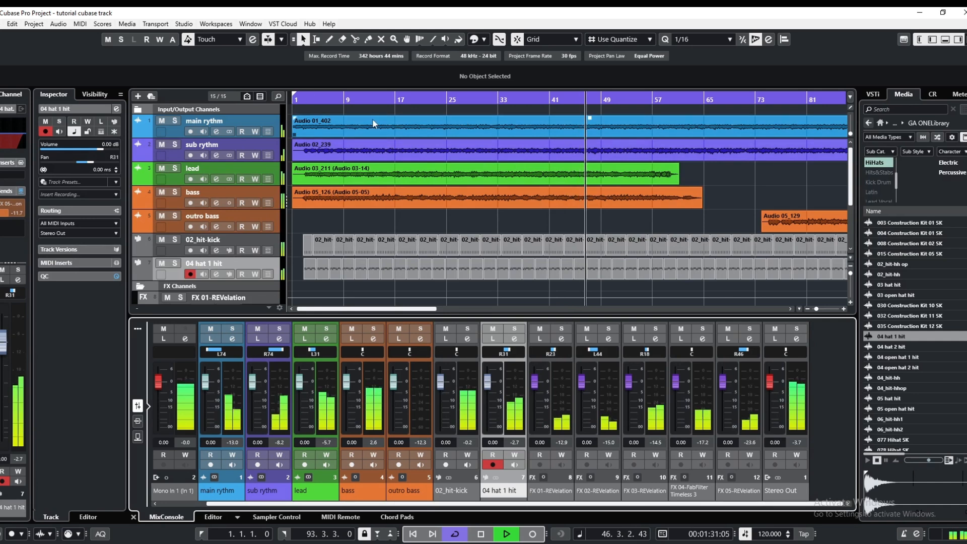
left_click(662, 98)
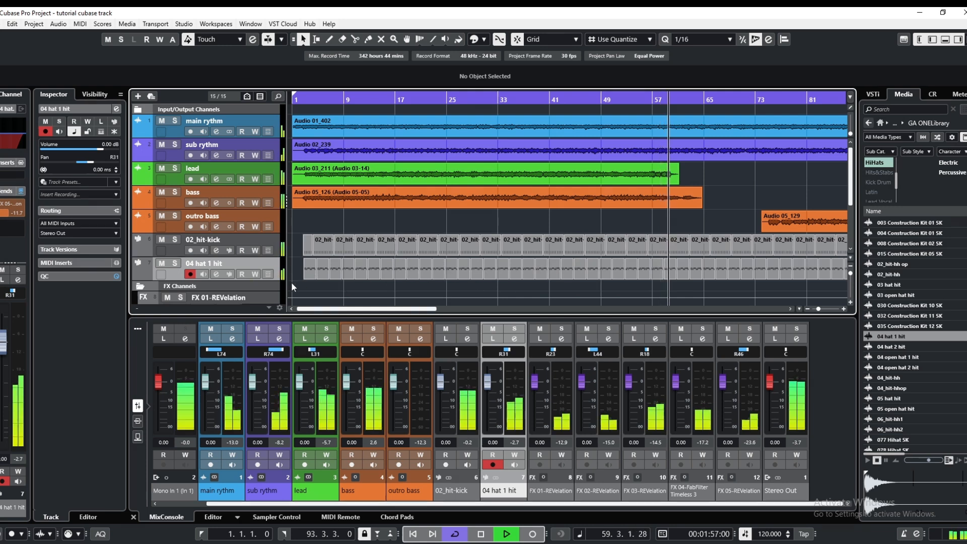
scroll(315, 294, "down", 3)
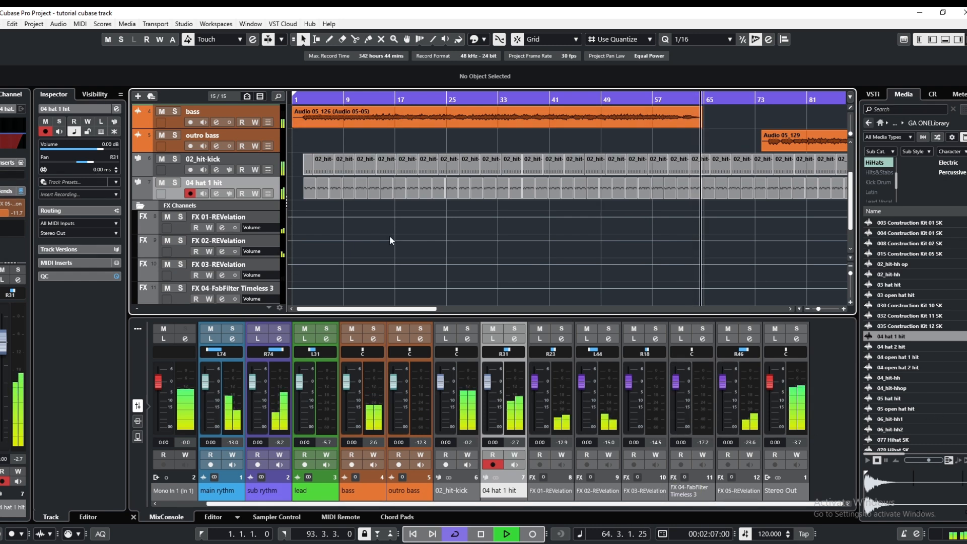
scroll(383, 237, "up", 2)
left_click(203, 234)
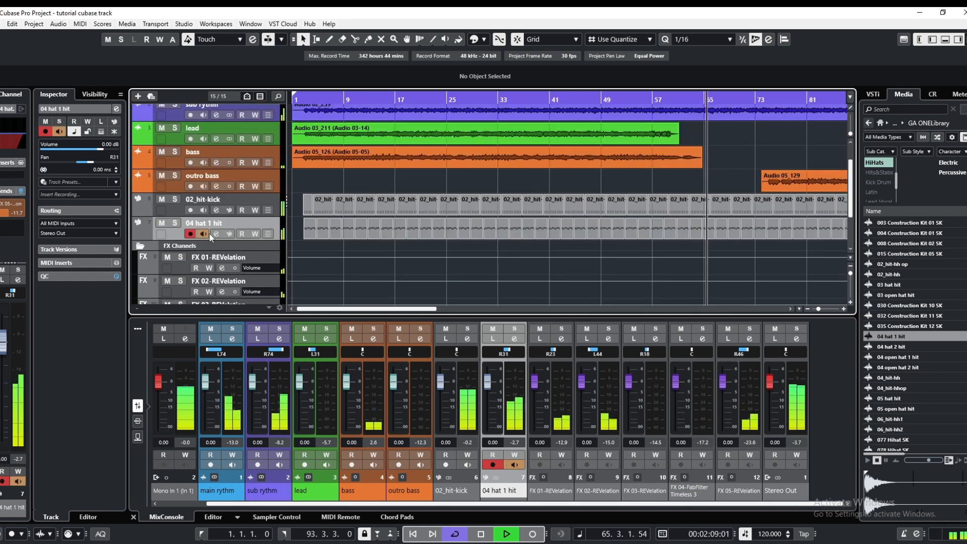
left_click(204, 234)
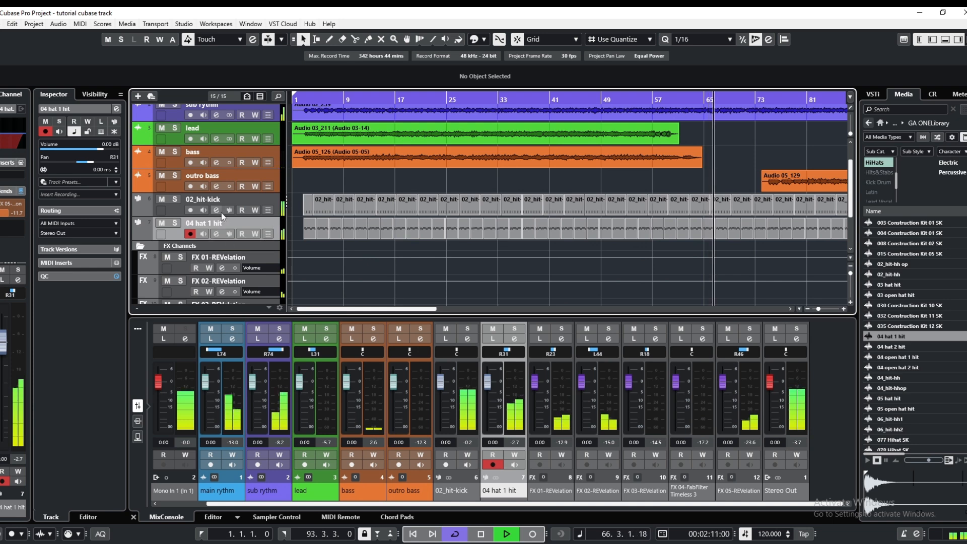
left_click(217, 210)
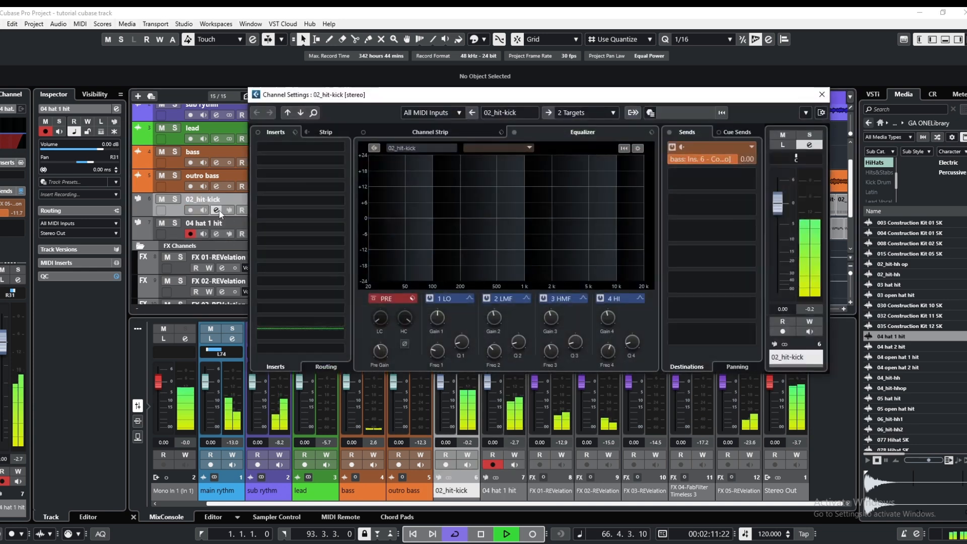
left_click(822, 94)
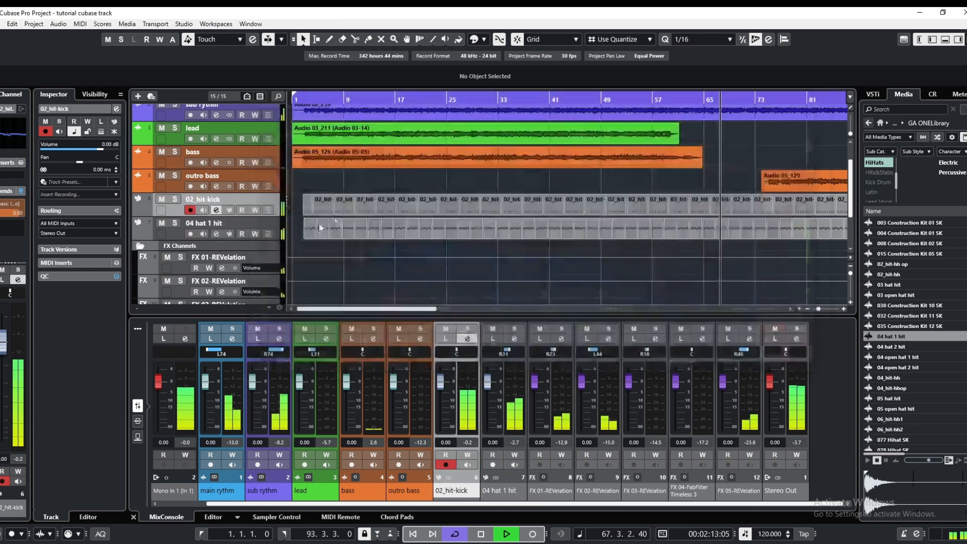
Lower the 04 hat 1 hit channel's REVelation send to -16.3 dB and raise its low-cut filter to about 10.8 kHz
left_click(217, 234)
left_click_drag(701, 162, 694, 162)
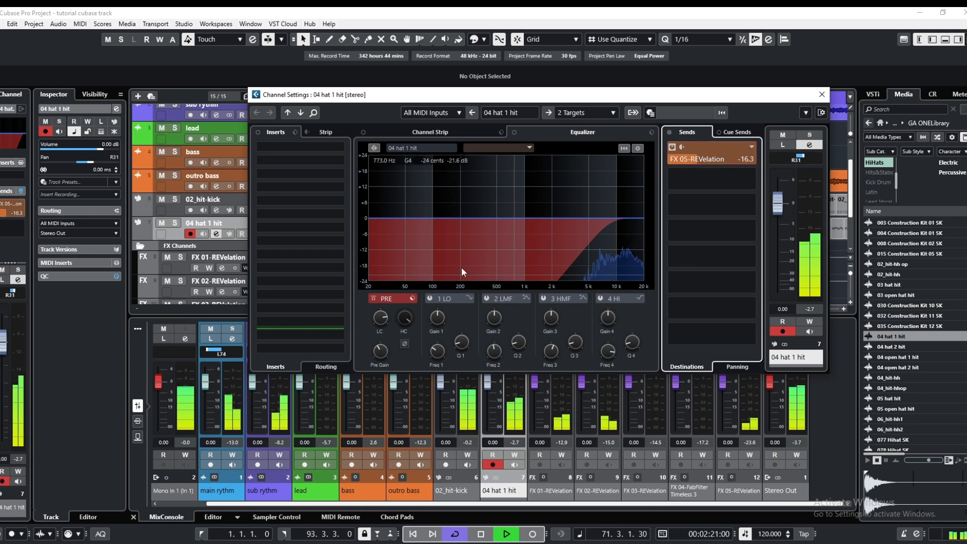
left_click(370, 306)
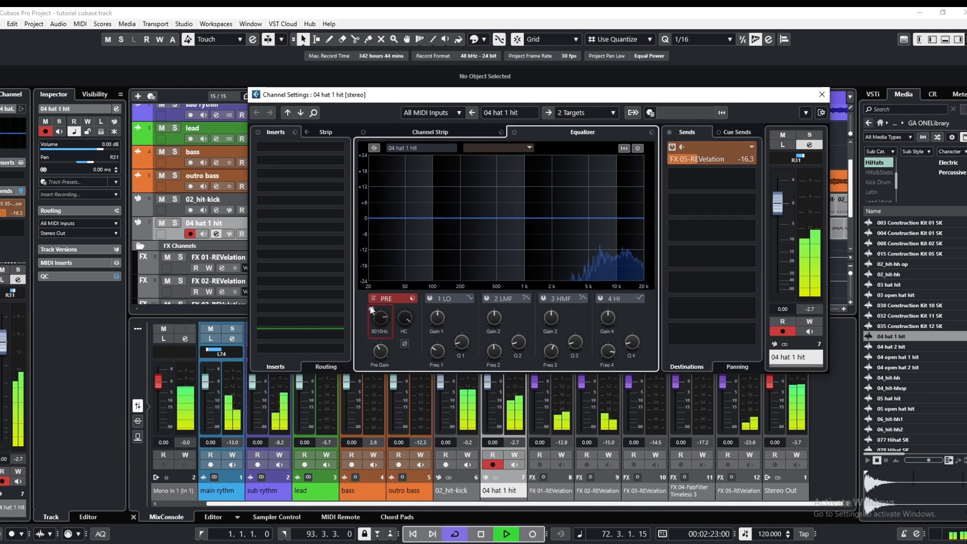
left_click(372, 310)
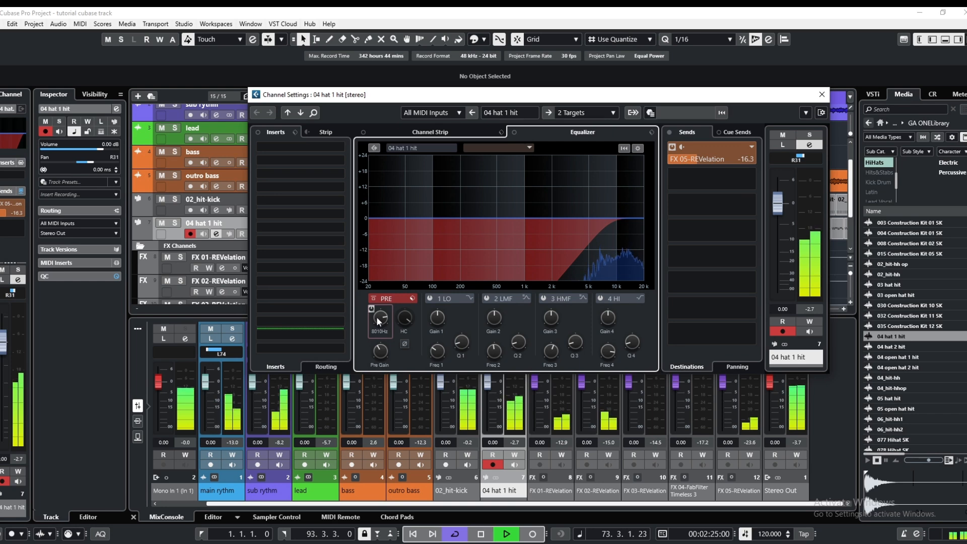
left_click_drag(378, 320, 378, 316)
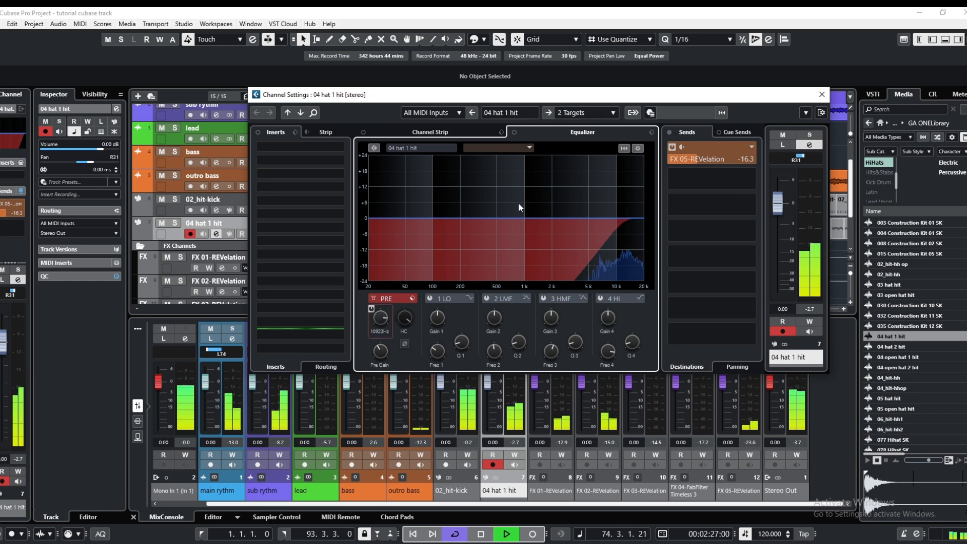
left_click(822, 94)
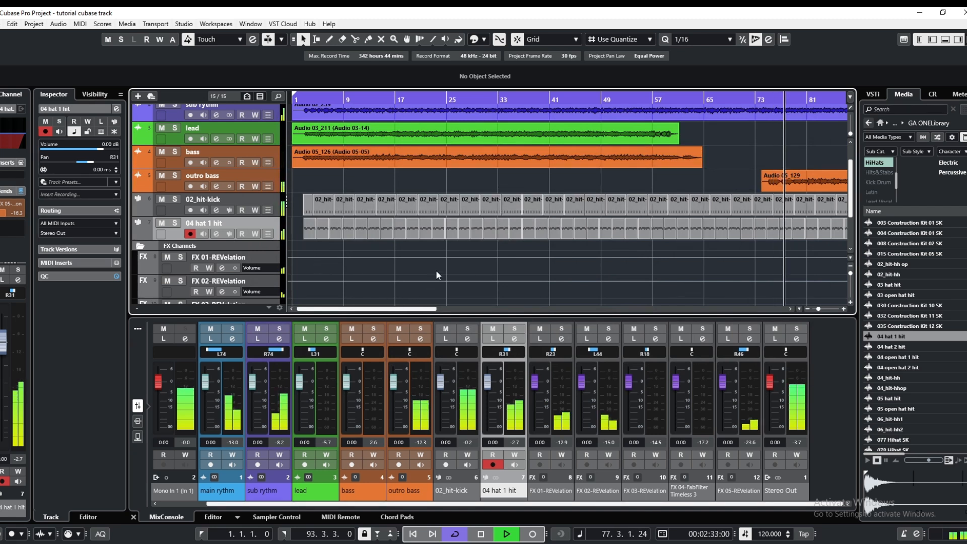
Collapse the FX Channels folder and cycle playback over the outro bass section, from 74.4.4.0 to 90.3.1.0
left_click(439, 309)
left_click_drag(437, 311, 255, 297)
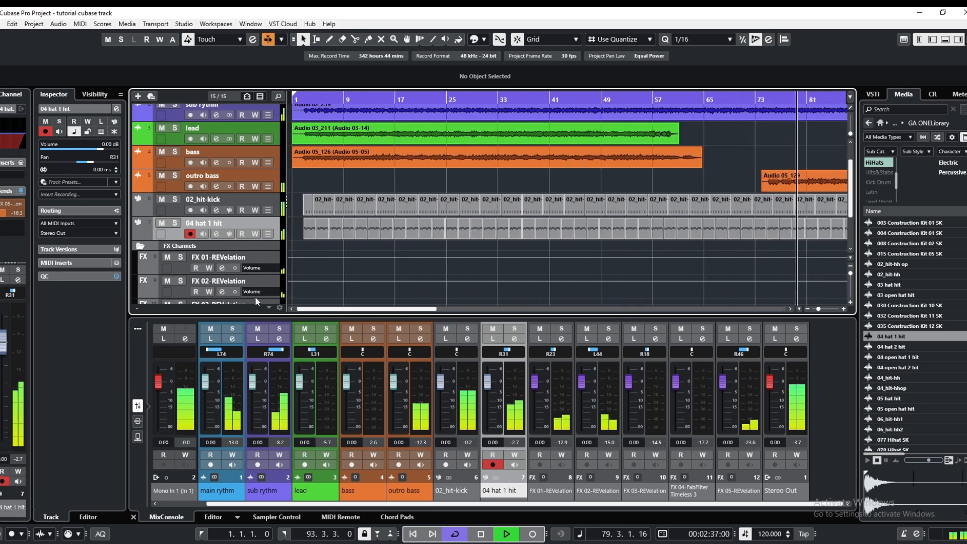
left_click(140, 246)
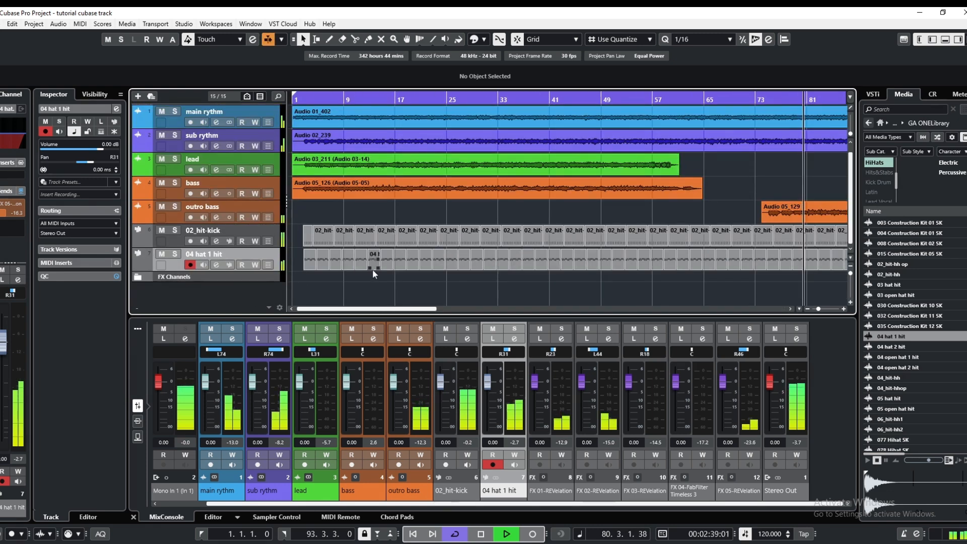
key("Home")
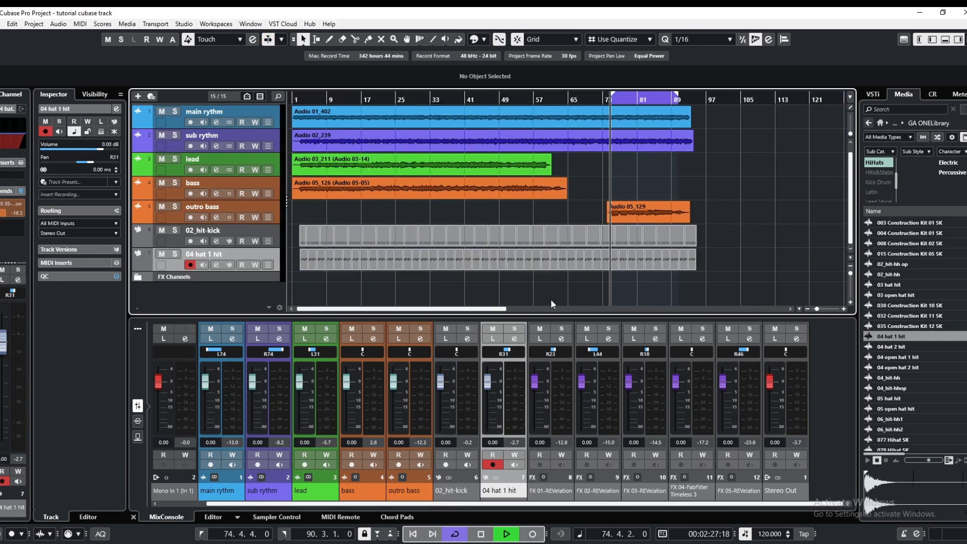
Insert FabFilter Pro-C 2 (Mono) as the outro bass channel's first effect and lower its threshold to compress the bass
left_click(216, 217)
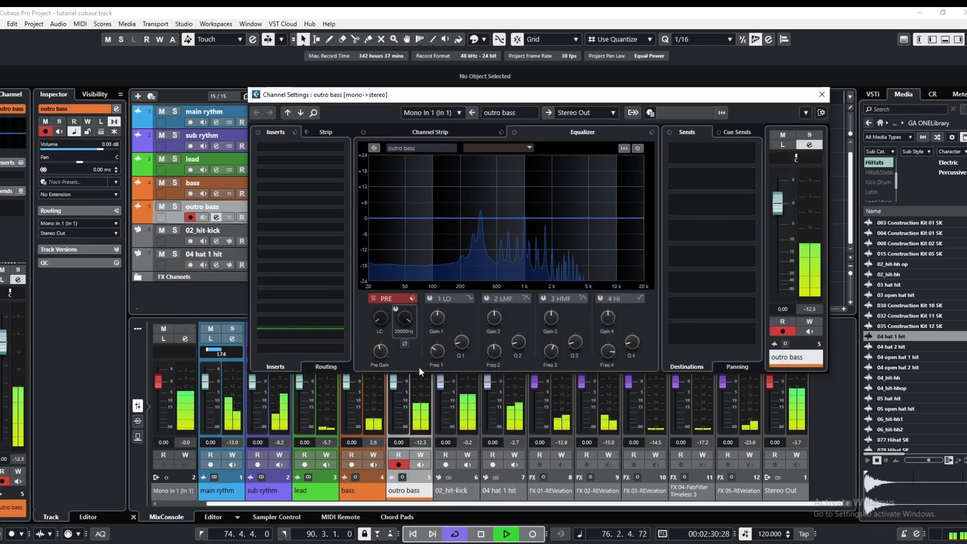
left_click(307, 147)
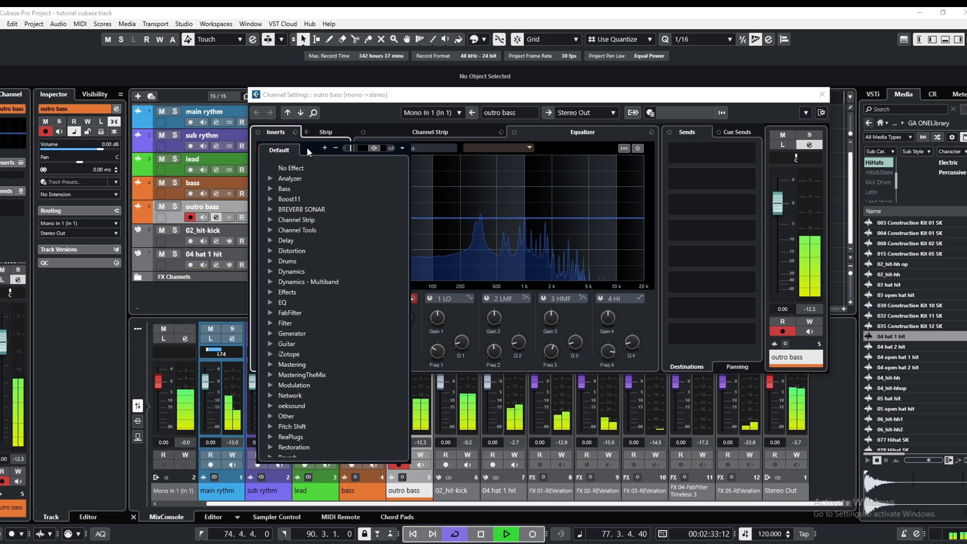
left_click(291, 313)
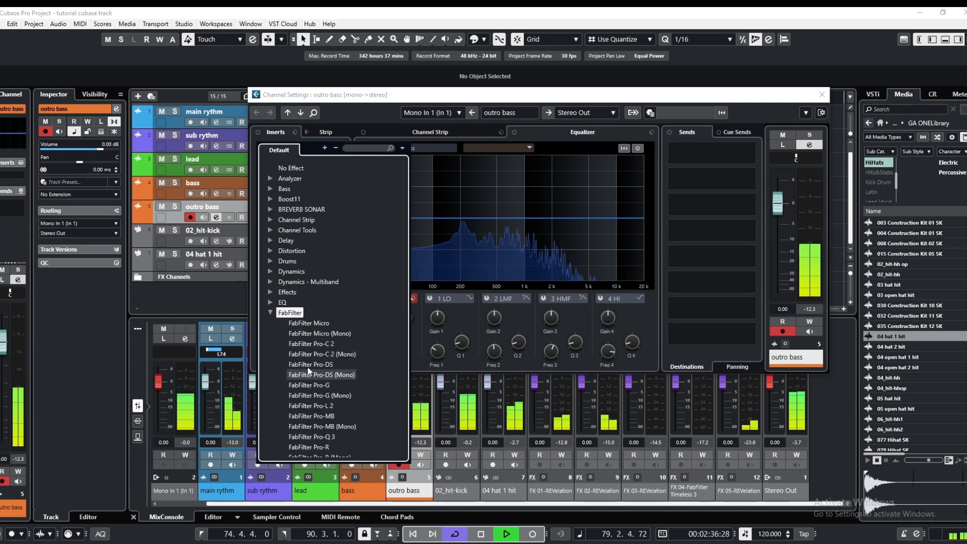
left_click(316, 353)
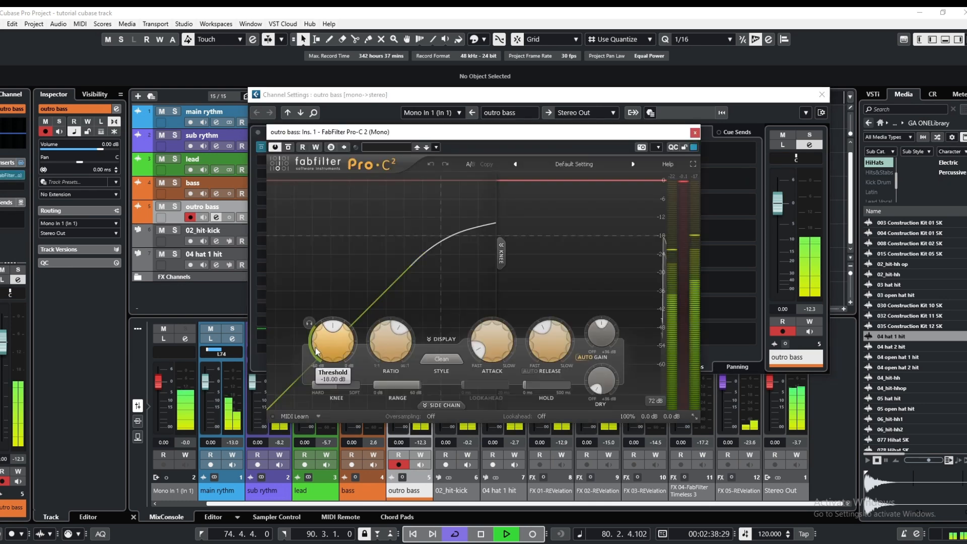
left_click_drag(483, 129, 541, 128)
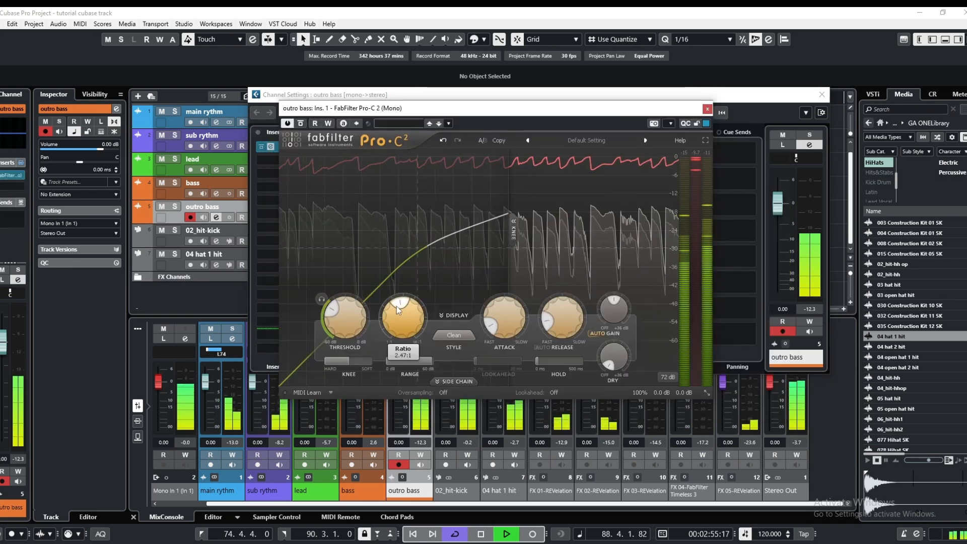
left_click(707, 109)
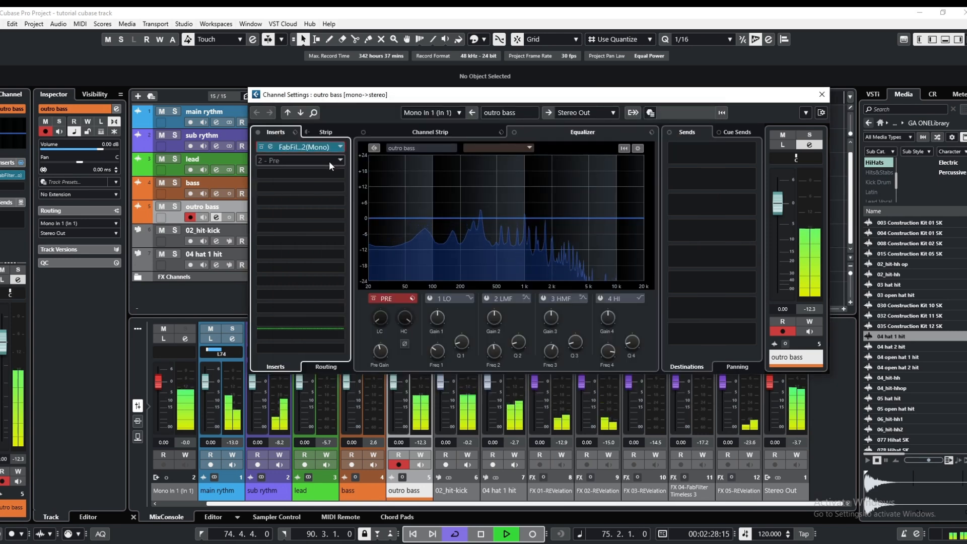
Browse the Dynamics, Bass and EQ plug-in categories for a second insert on the outro bass channel
left_click(325, 148)
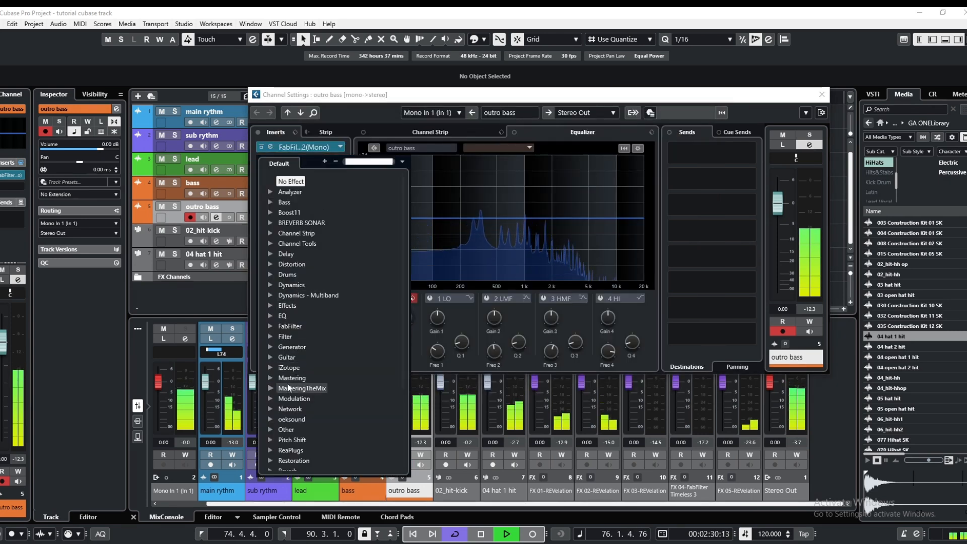
left_click(289, 286)
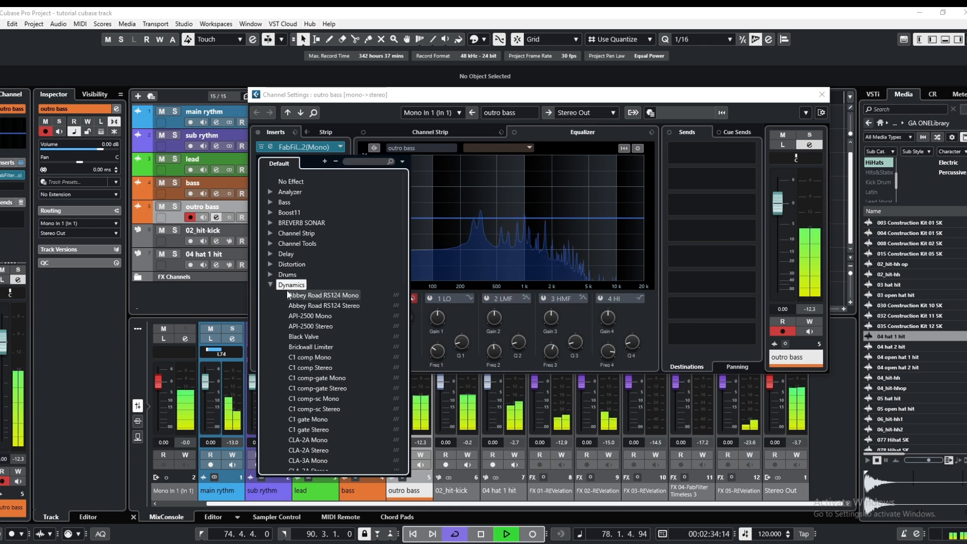
left_click(289, 286)
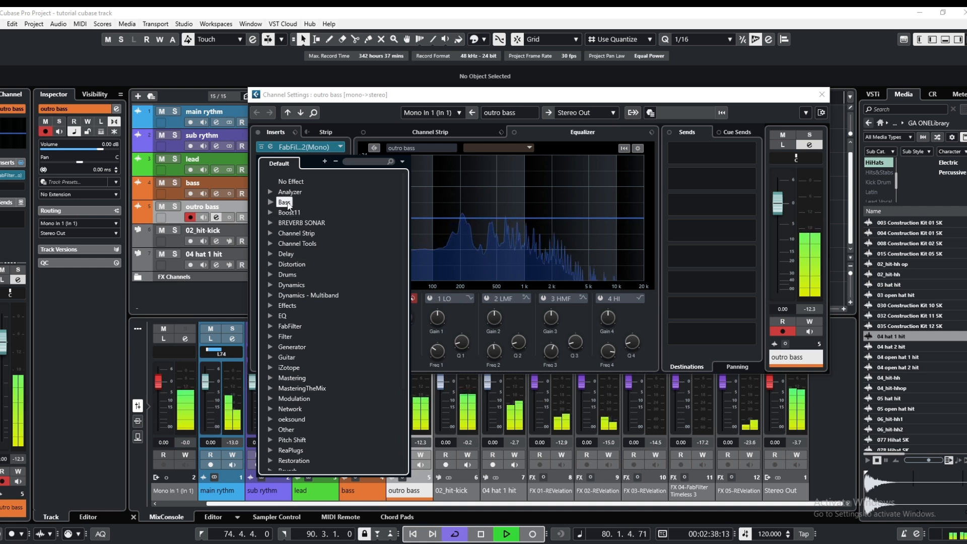
left_click(286, 202)
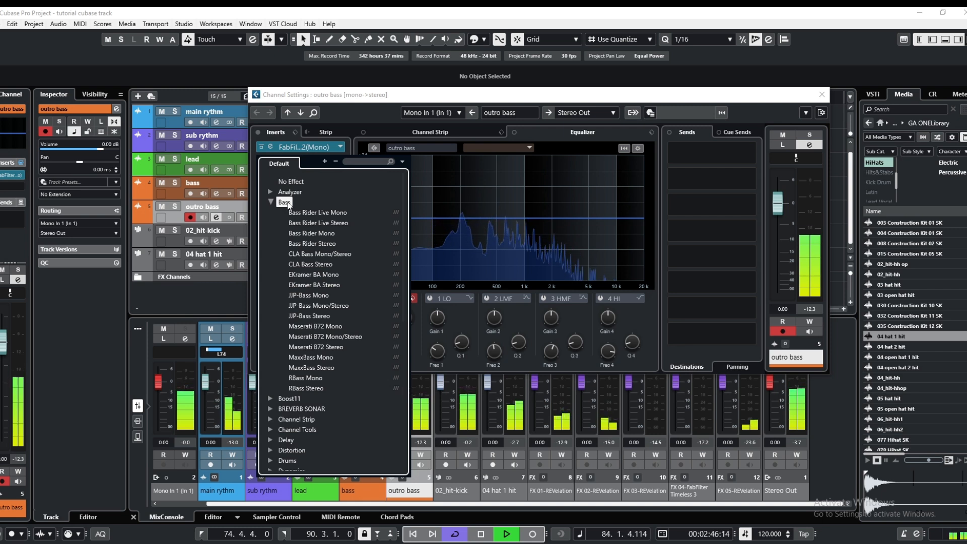
left_click(285, 202)
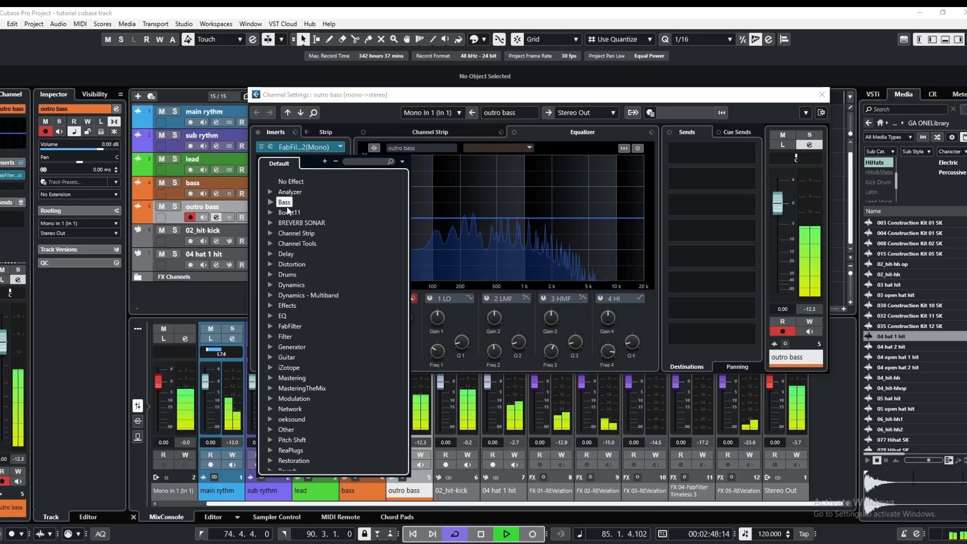
left_click(282, 316)
scroll(314, 406, "down", 2)
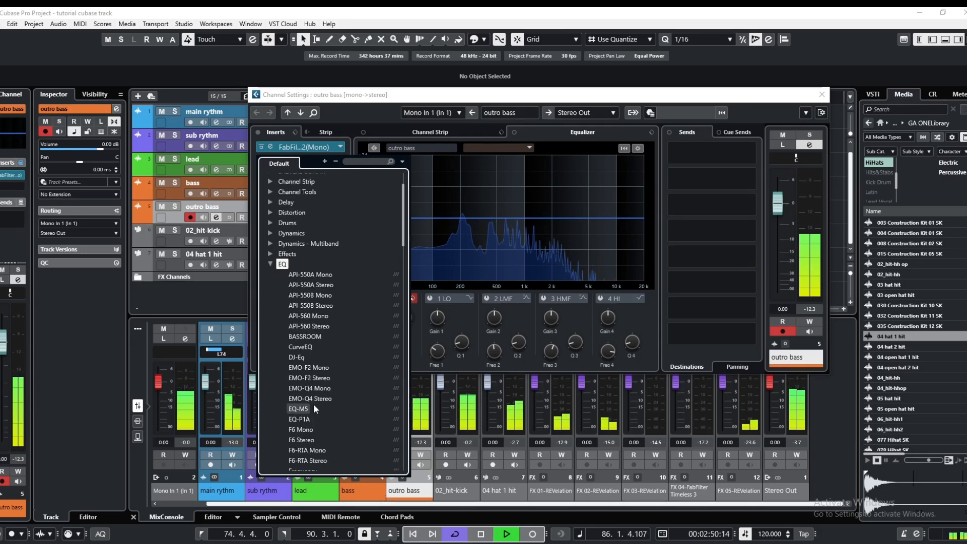
scroll(313, 403, "down", 10)
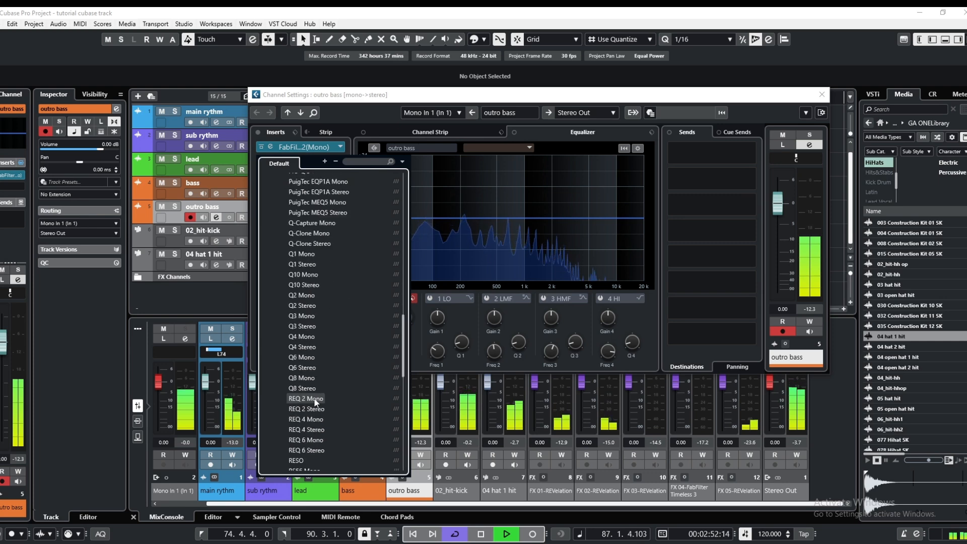
scroll(315, 402, "down", 7)
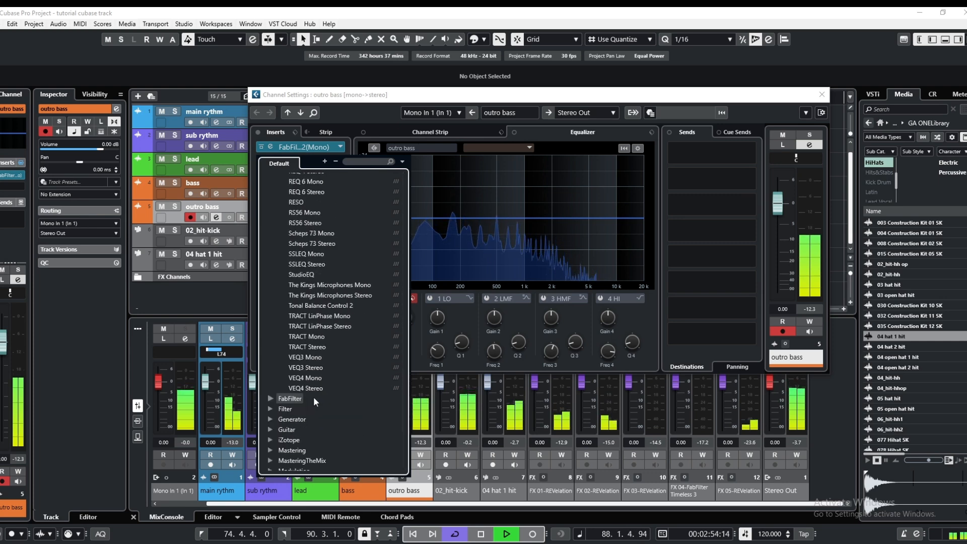
scroll(313, 397, "up", 10)
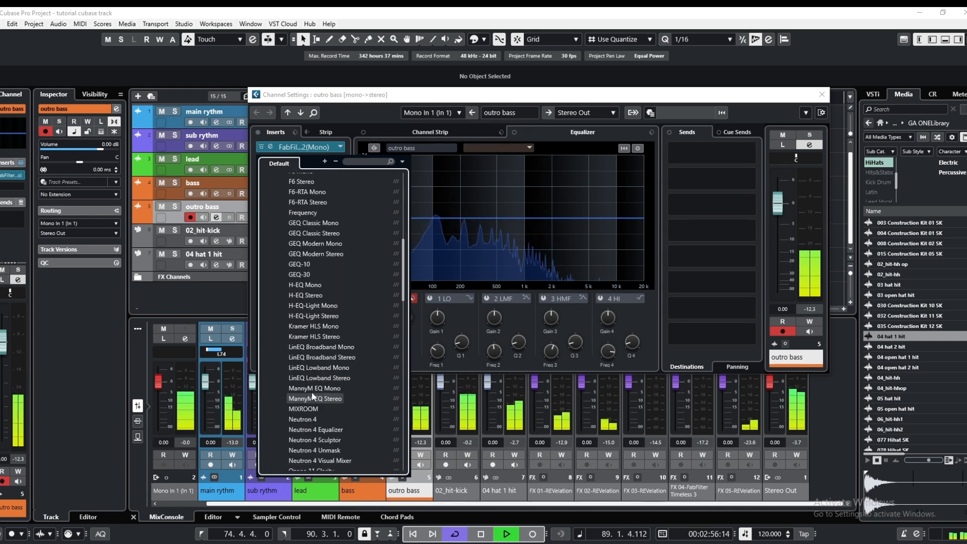
scroll(308, 373, "up", 7)
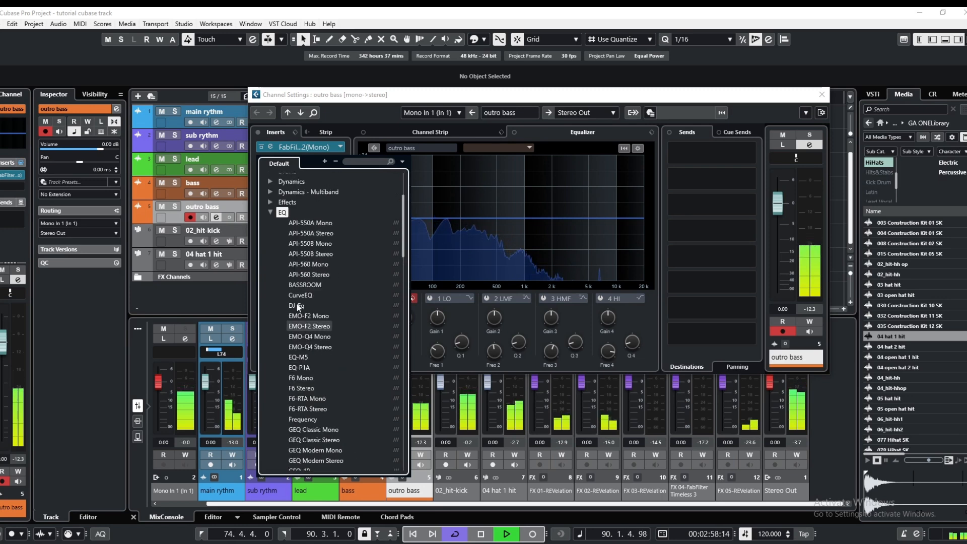
left_click(282, 213)
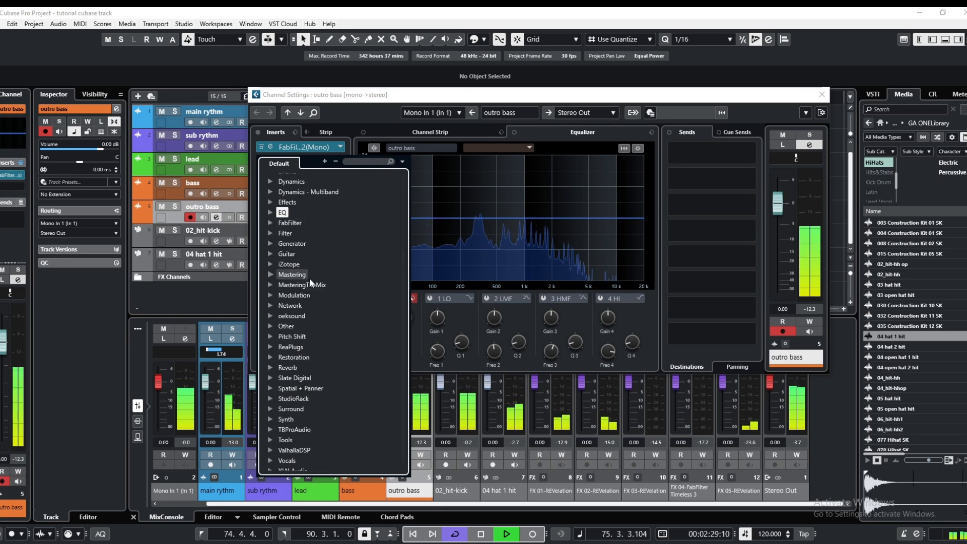
left_click(427, 170)
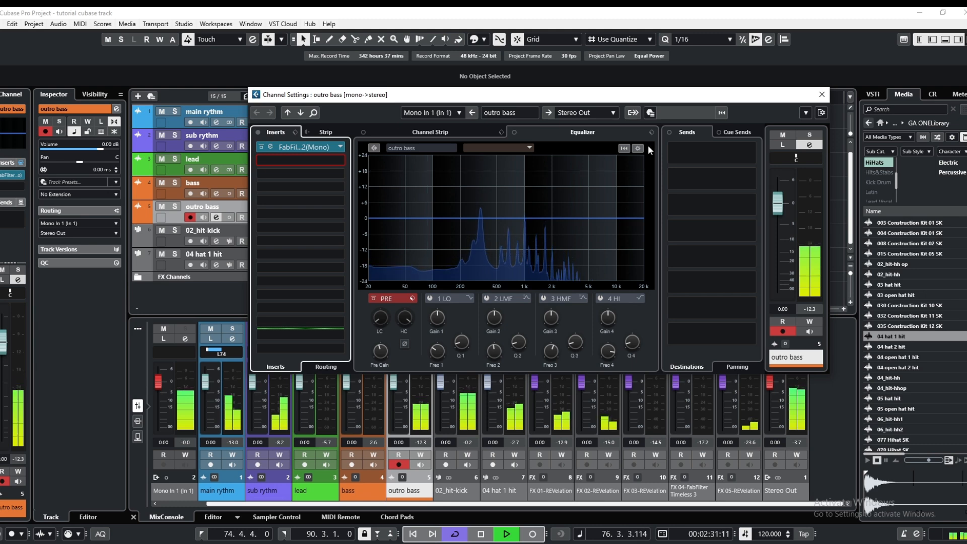
Add an FX channel with the Chorus modulation effect to send 1 of the outro bass channel
right_click(699, 157)
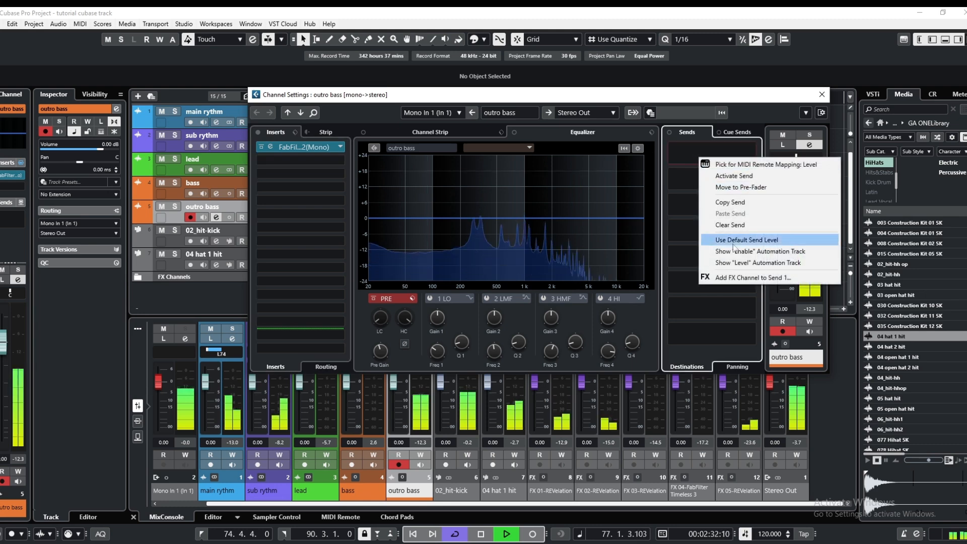
left_click(742, 278)
left_click(573, 199)
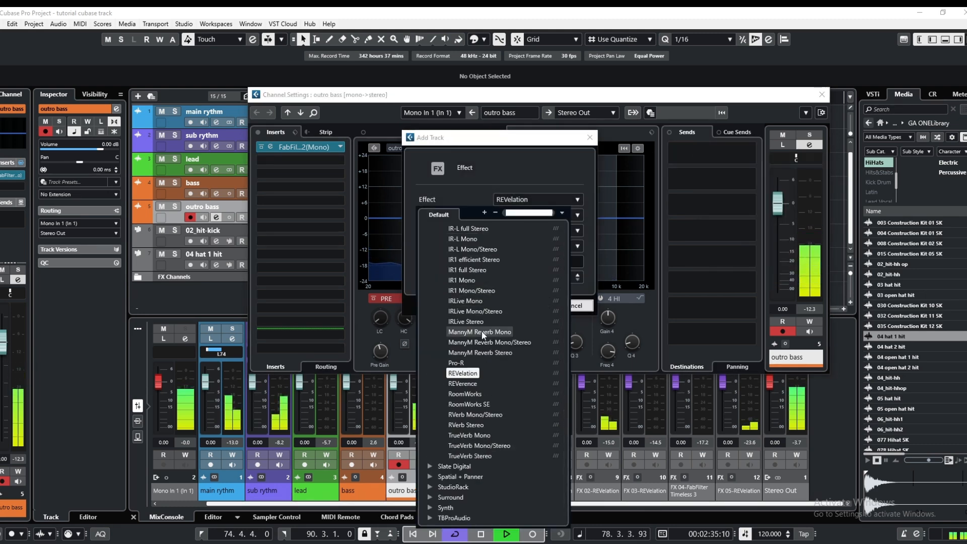
scroll(465, 313, "up", 10)
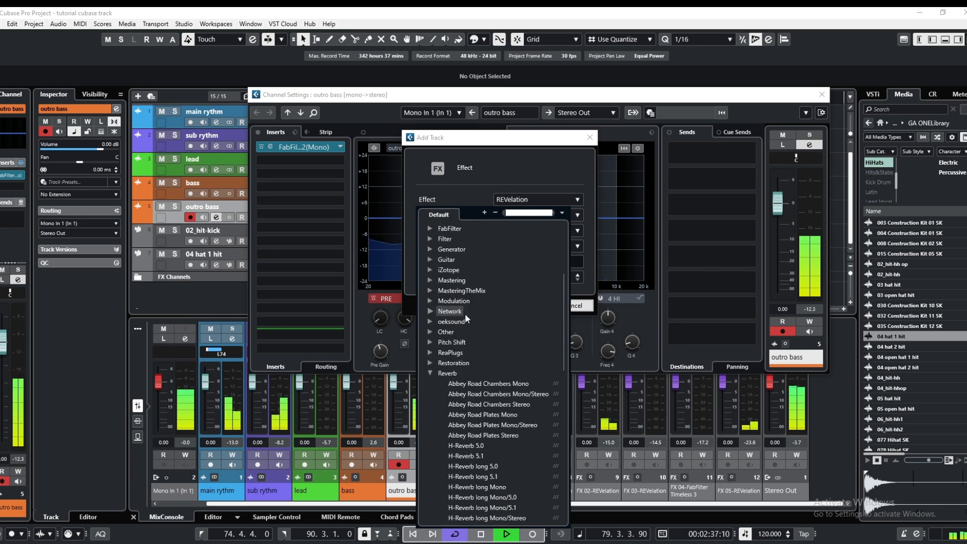
left_click(446, 370)
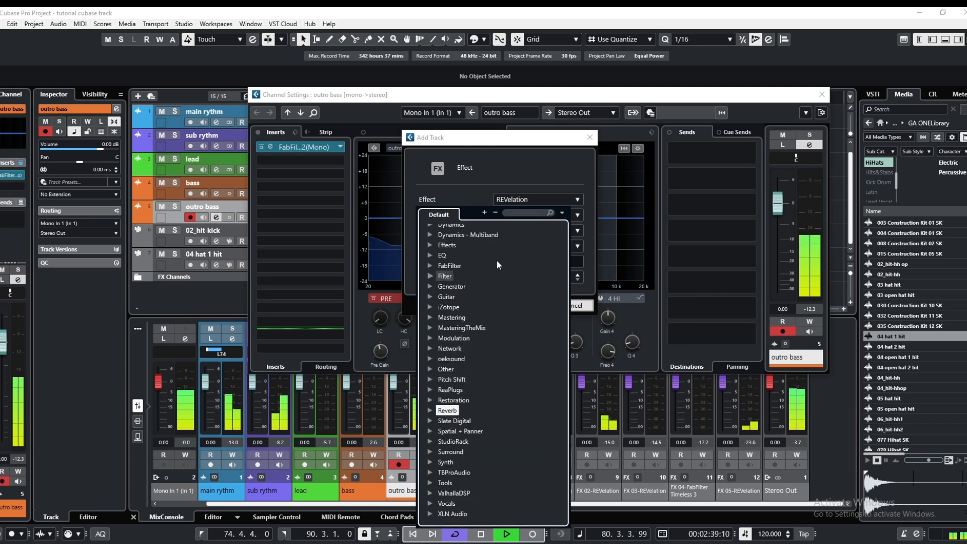
left_click(453, 338)
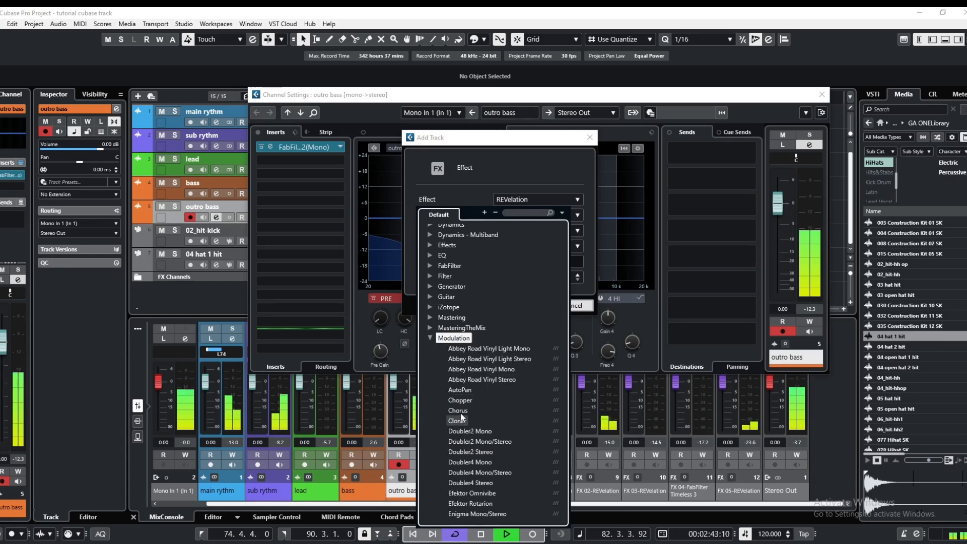
left_click(459, 411)
left_click(527, 310)
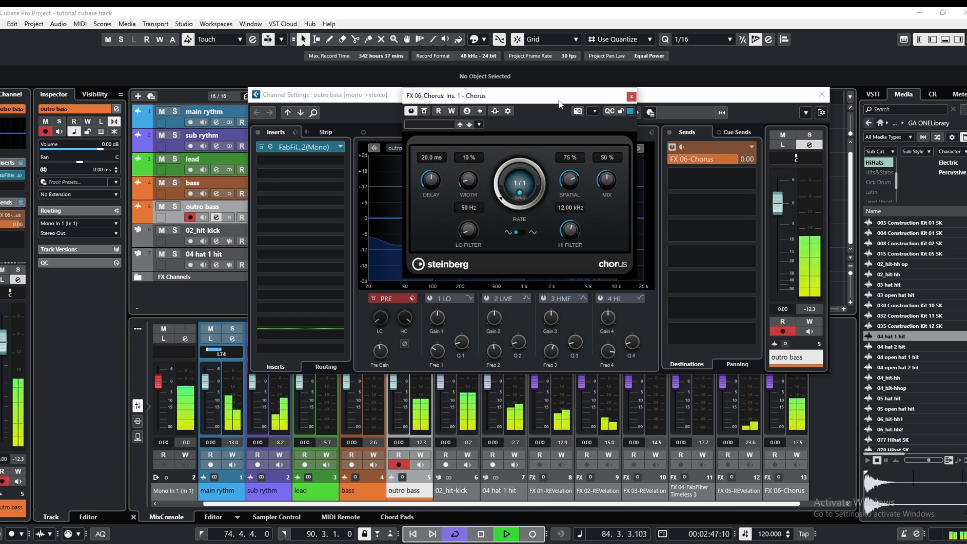
Load the Flying Bass preset into the FX 06-Chorus effect
left_click_drag(559, 100, 573, 99)
left_click(494, 124)
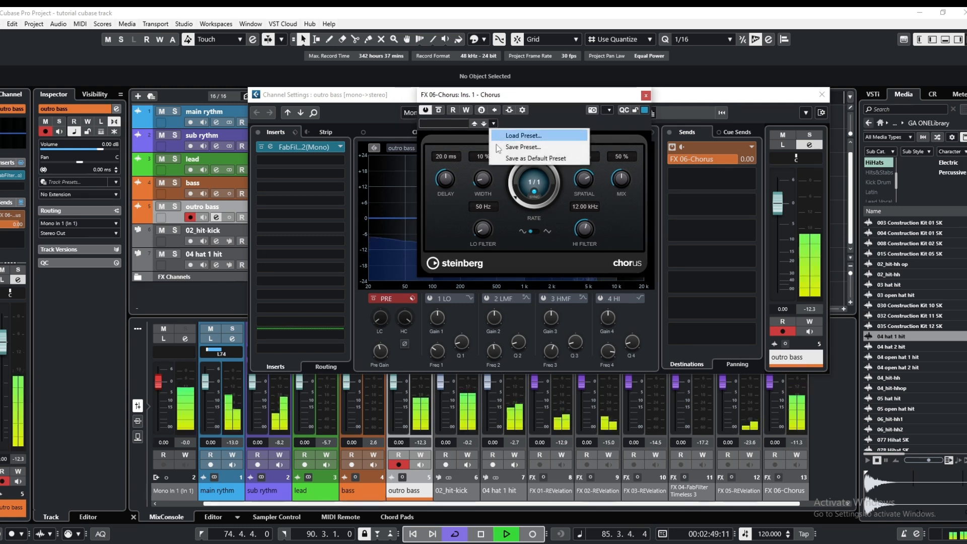
left_click(502, 134)
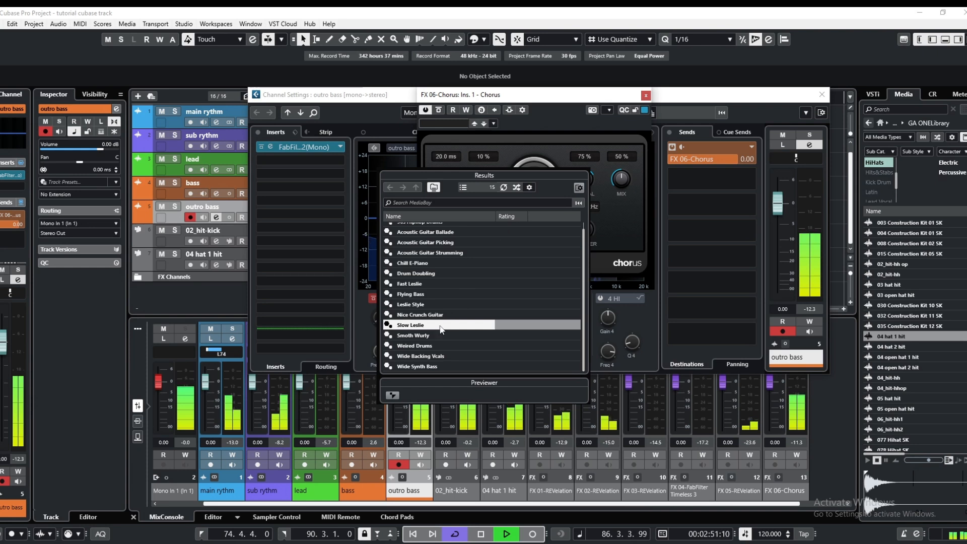
left_click(418, 295)
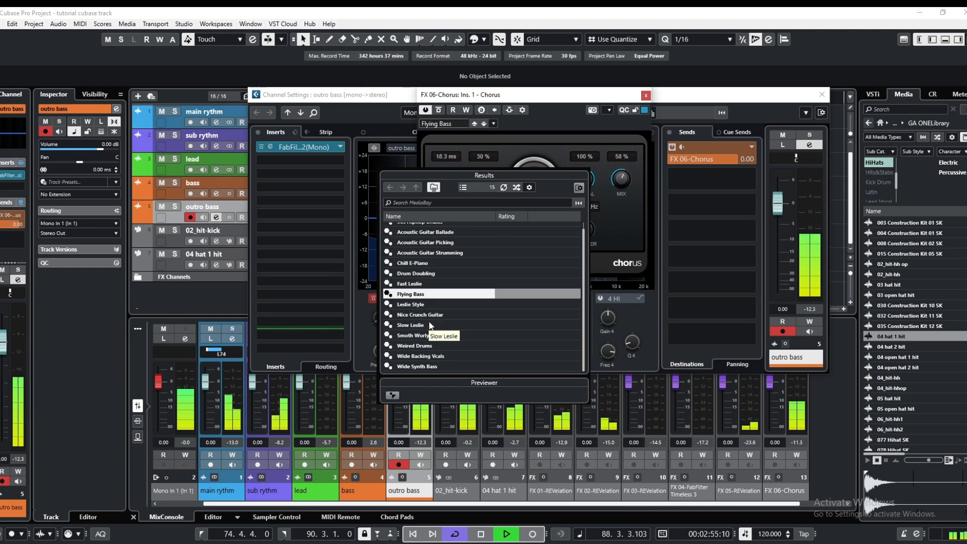
scroll(428, 323, "up", 1)
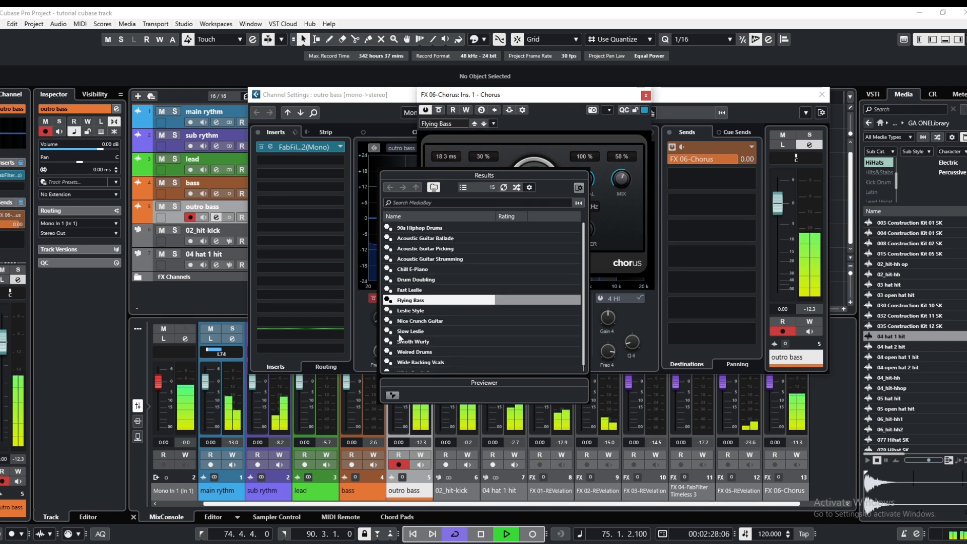
left_click(348, 319)
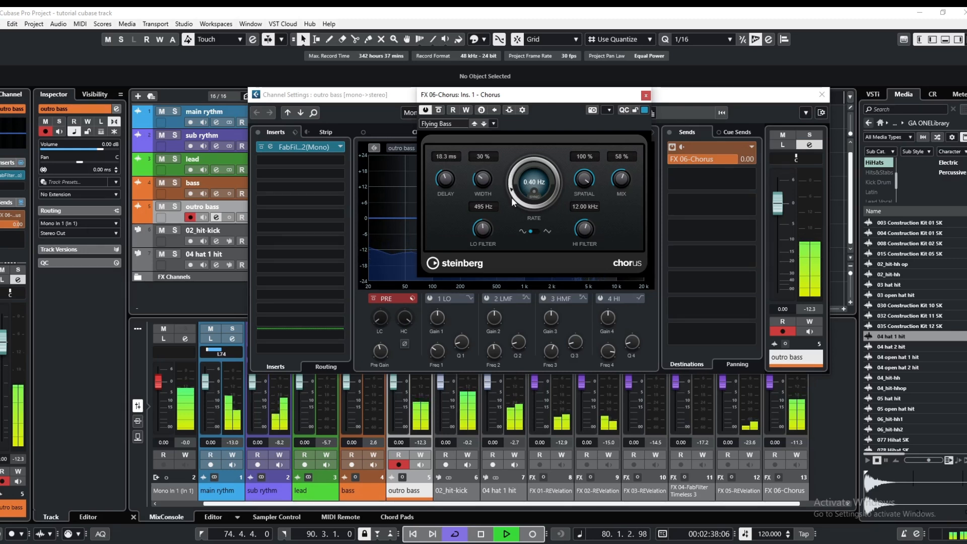
Set the chorus to 14.5 ms delay, 16 % width and 0.57 Hz rate, switch its modulation waveform, and close the effect
left_click_drag(513, 202, 540, 235)
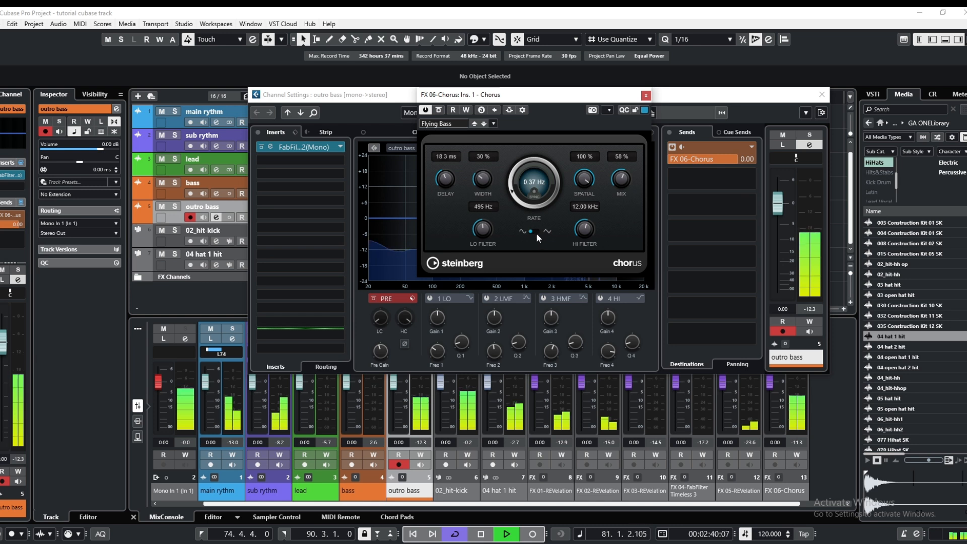
left_click(536, 232)
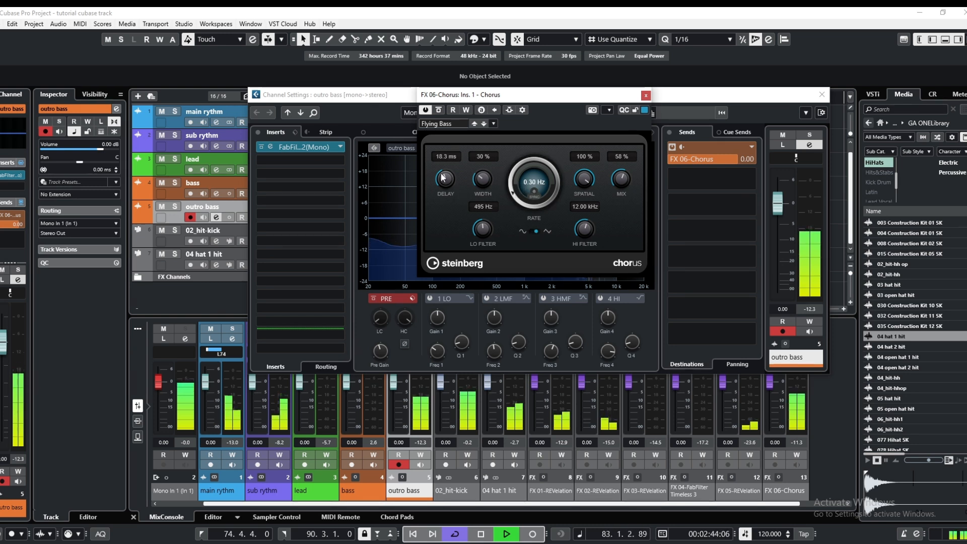
left_click_drag(435, 180, 481, 188)
left_click_drag(482, 189, 513, 187)
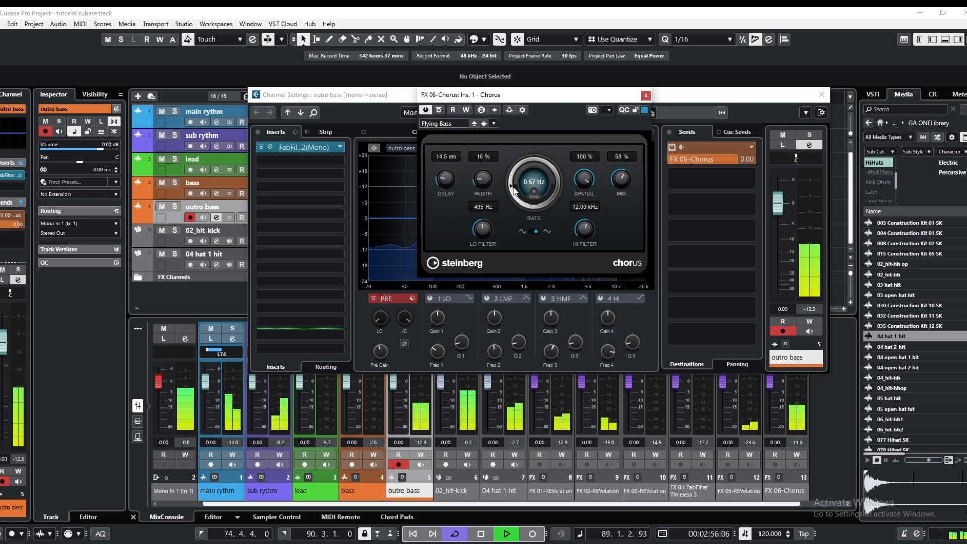
left_click(647, 96)
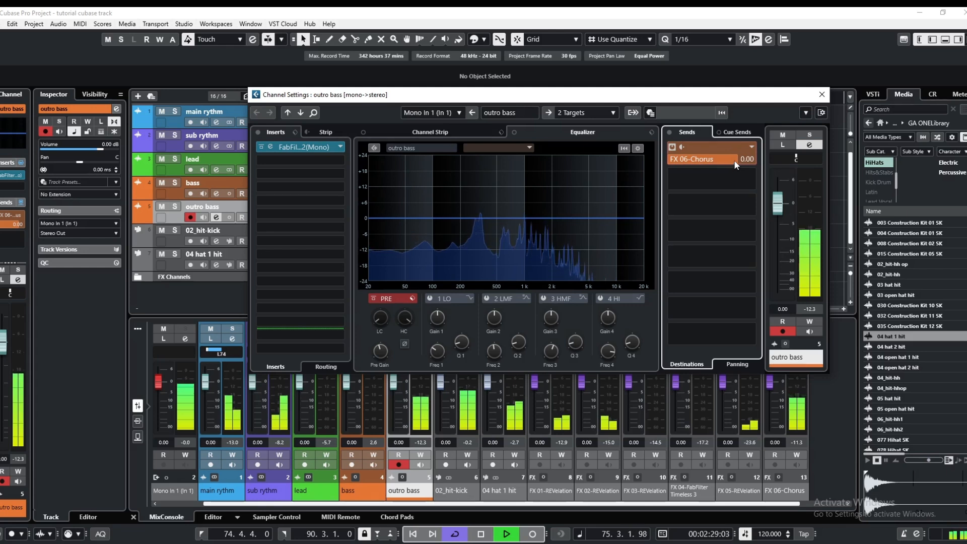
Lower the outro bass channel's chorus send to -3.00 dB and add an FX channel with the Flanger effect to send 2
scroll(734, 159, "down", 3)
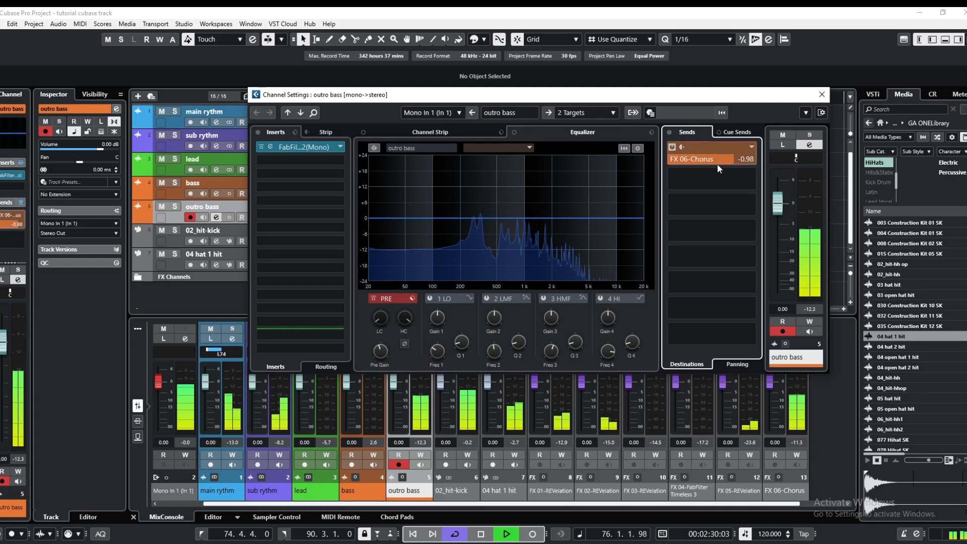
left_click(695, 179)
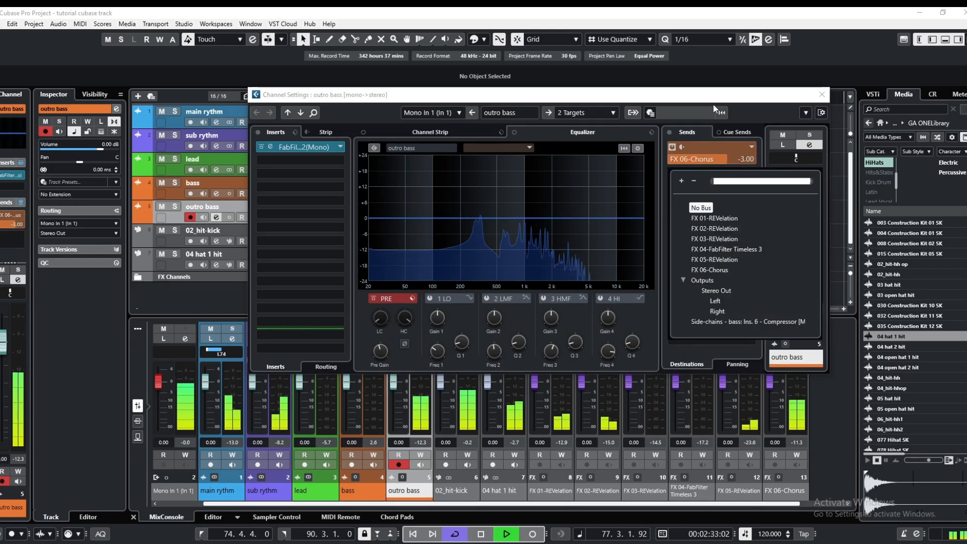
right_click(698, 177)
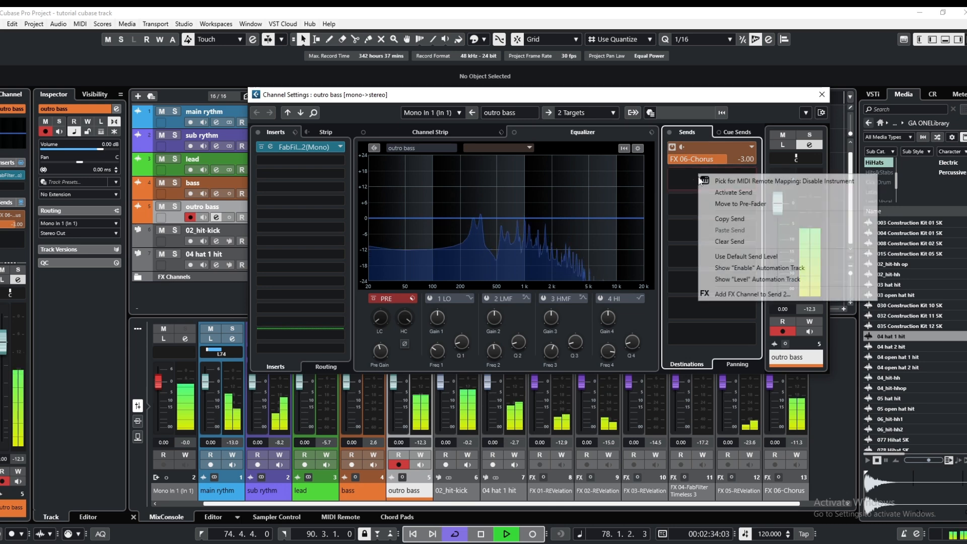
left_click(726, 296)
left_click(573, 201)
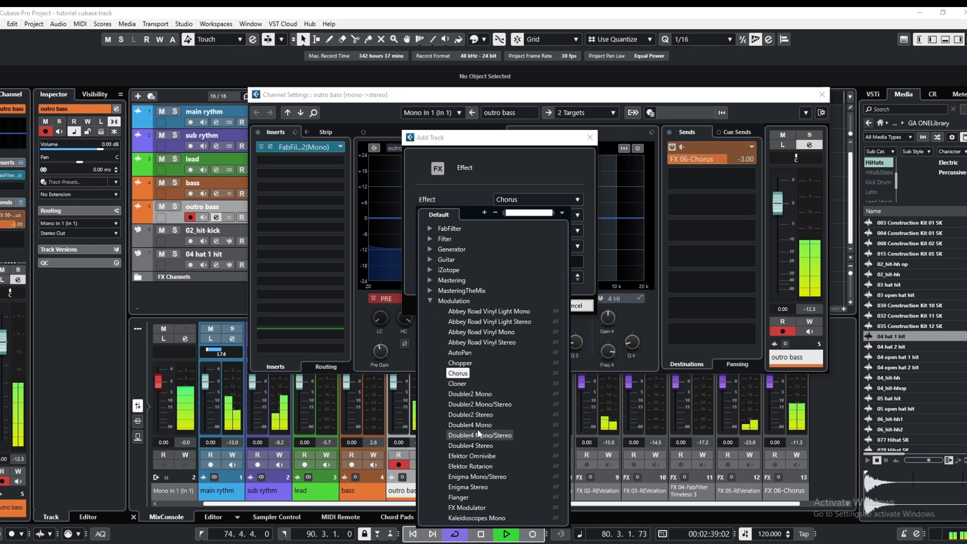
scroll(464, 441, "down", 3)
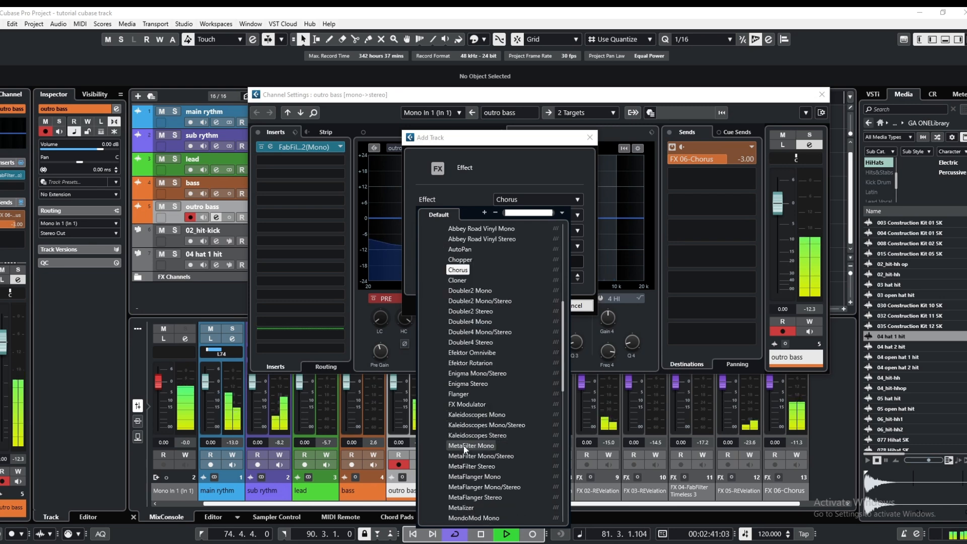
left_click(460, 394)
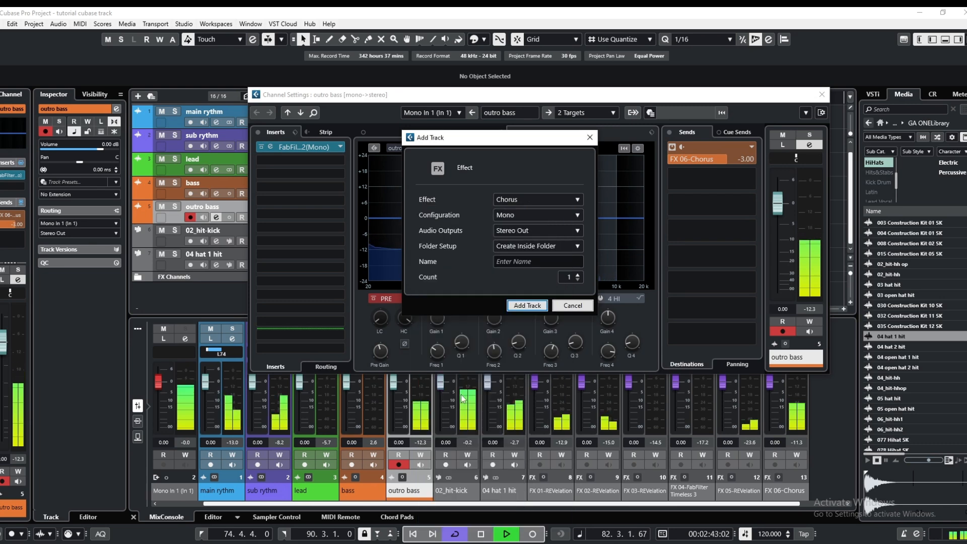
left_click(525, 304)
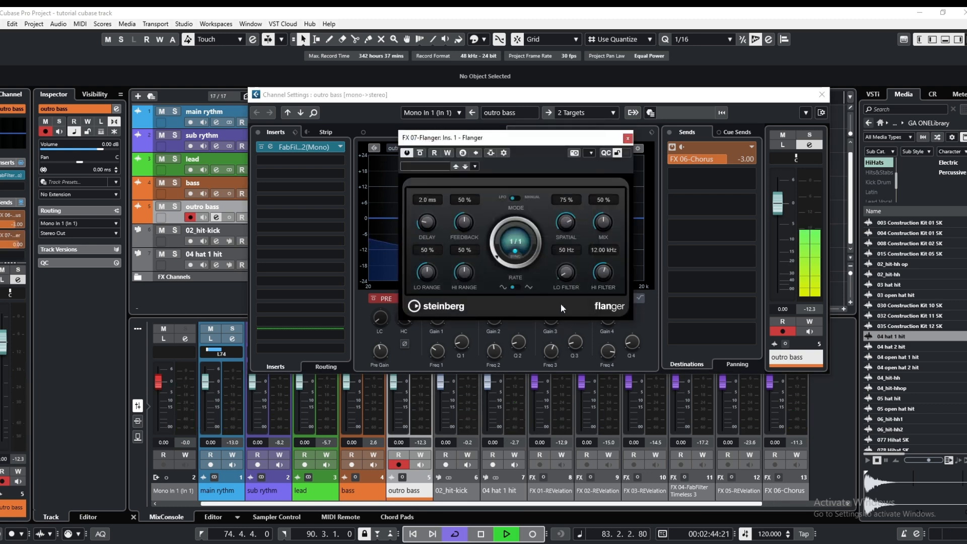
Audition the Ultra Wide Bass and Wide Bass flanger presets, and keep Ultra Wide Bass loaded
left_click(475, 166)
left_click(499, 178)
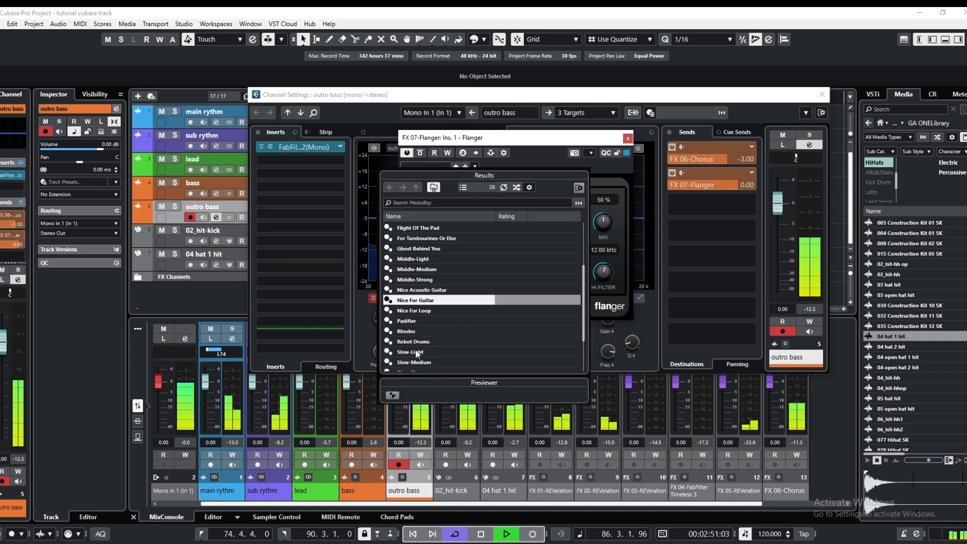
scroll(425, 349, "down", 2)
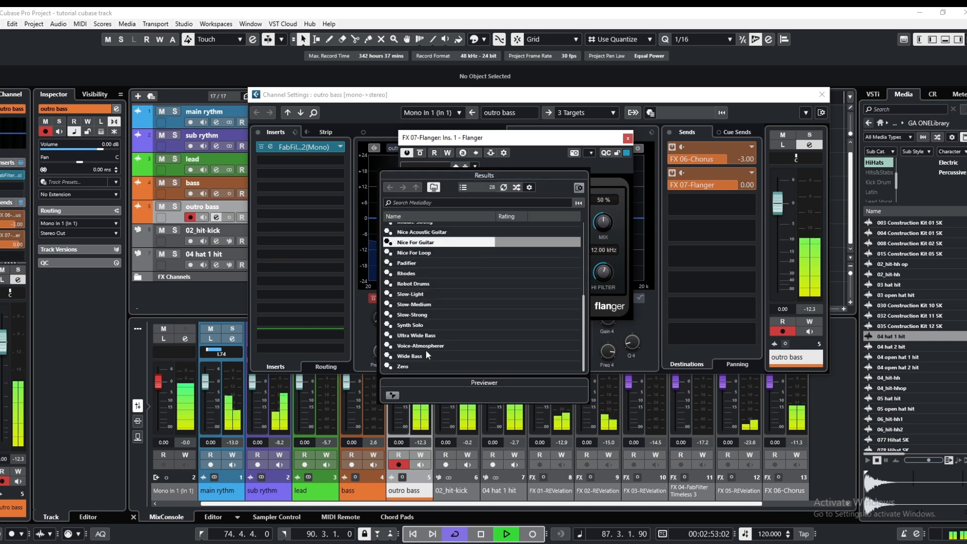
left_click(422, 336)
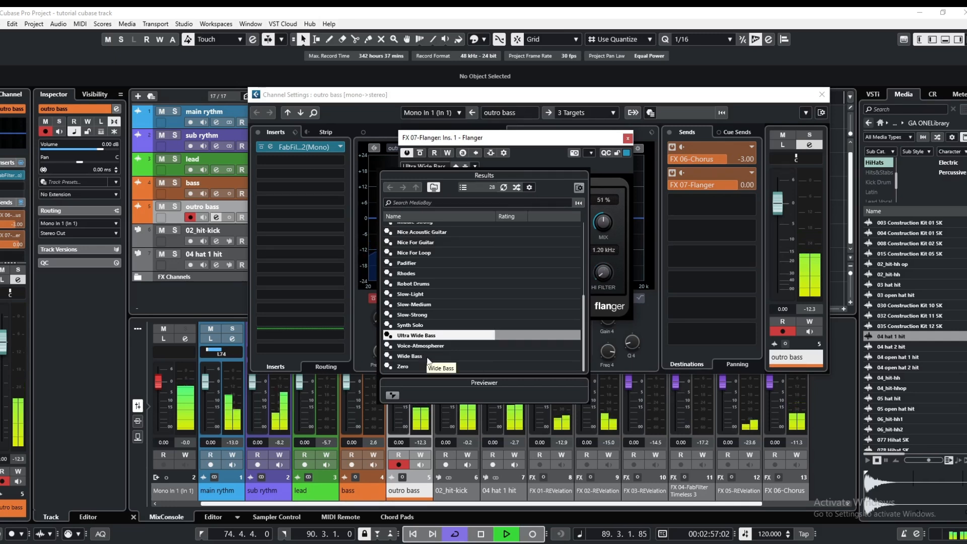
left_click(429, 358)
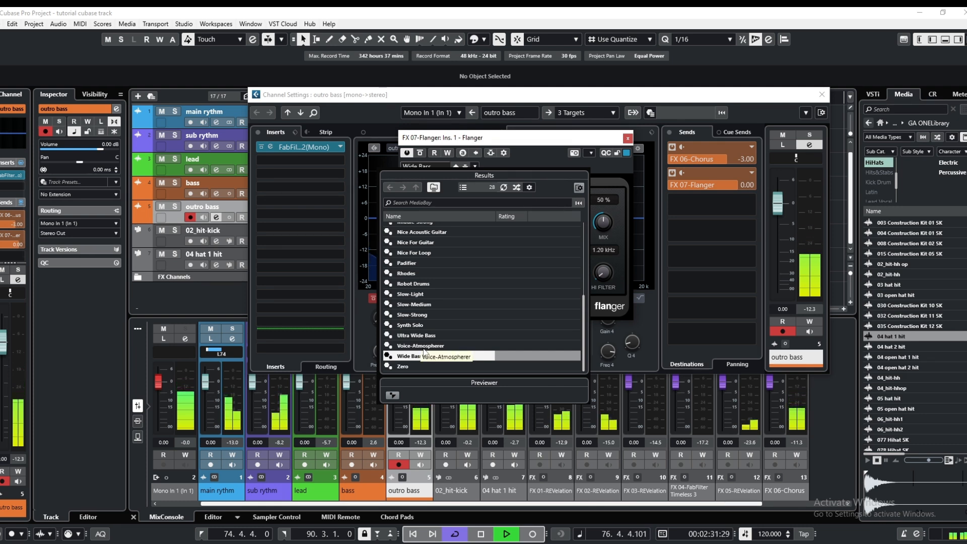
scroll(431, 306, "up", 3)
scroll(431, 306, "up", 2)
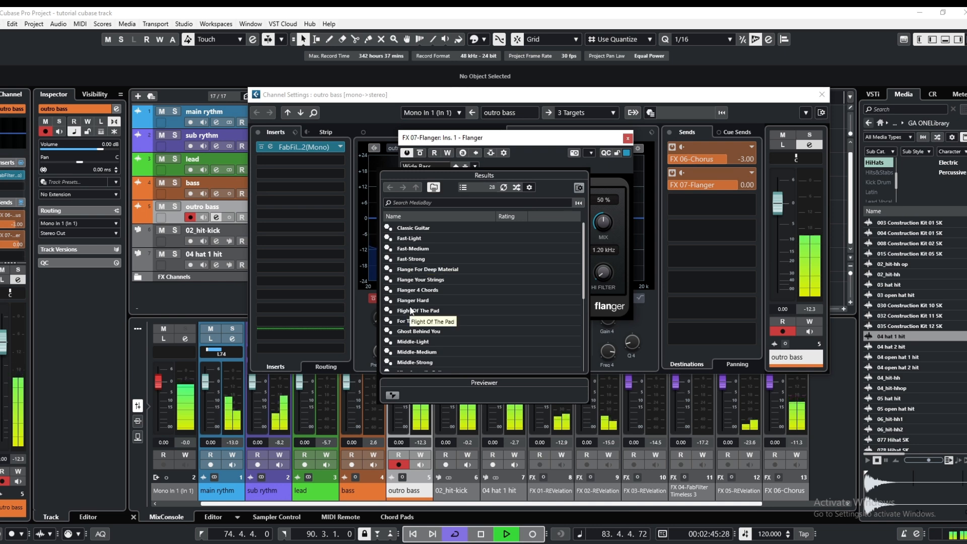
scroll(411, 308, "down", 5)
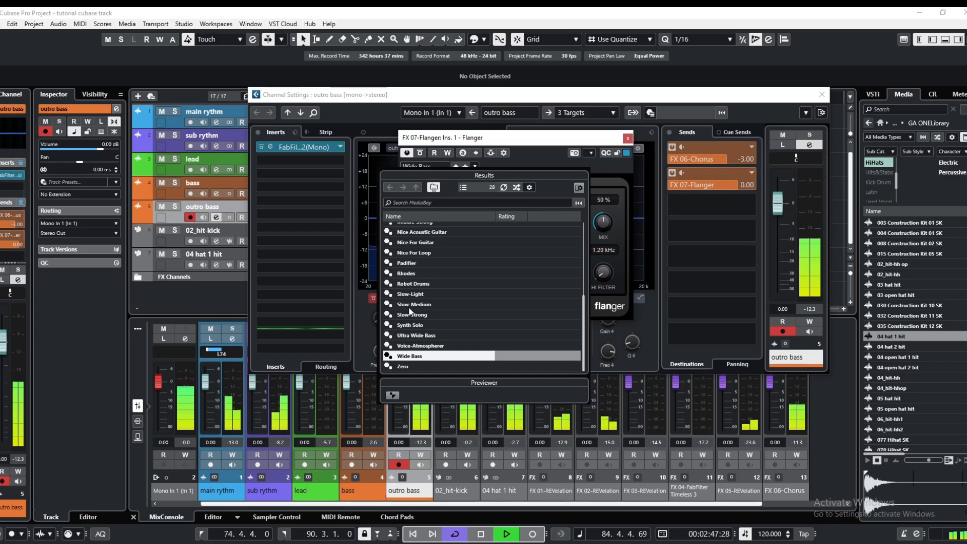
left_click(415, 335)
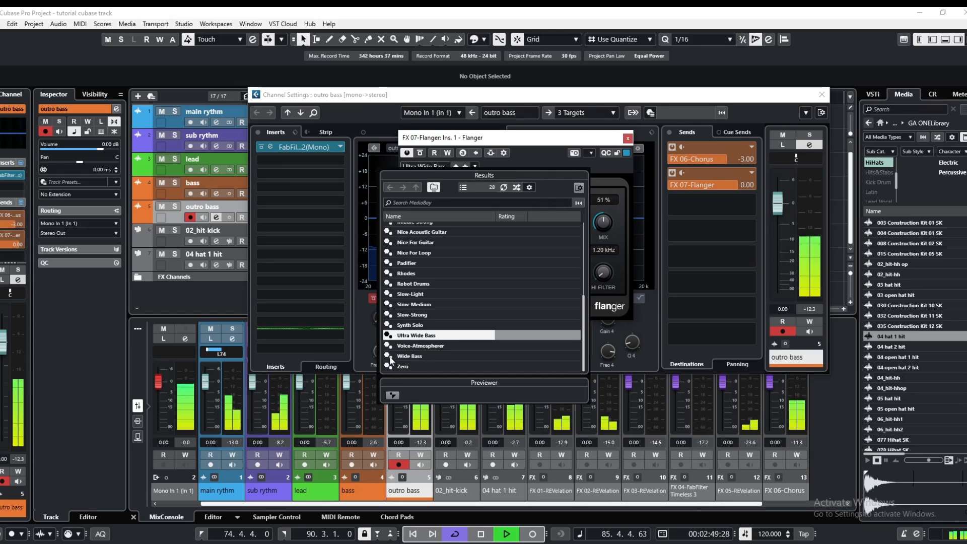
left_click(339, 313)
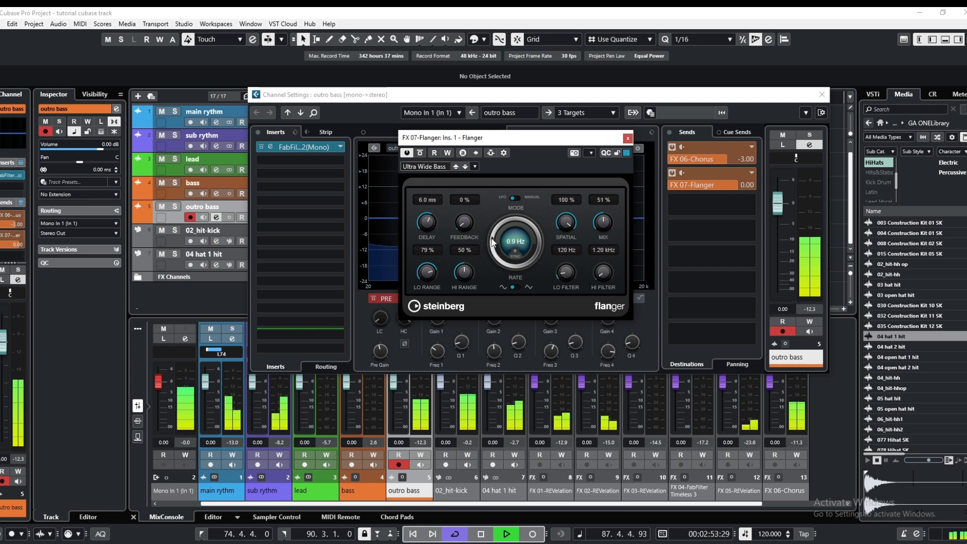
Switch the flanger's modulation waveform, set its rate to 1.4 Hz and delay to 2.3 ms, and lower its send level to -5.40 dB
left_click(516, 287)
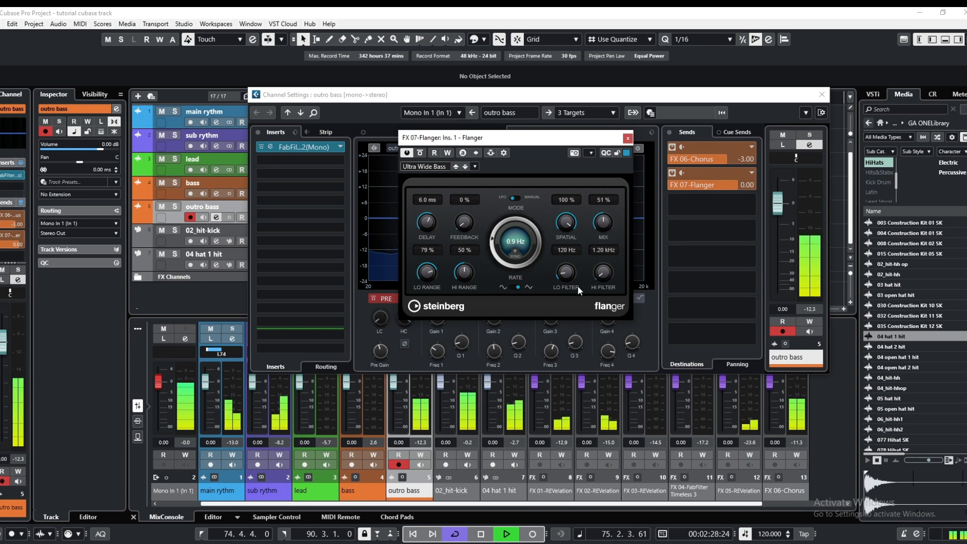
left_click_drag(494, 237, 496, 231)
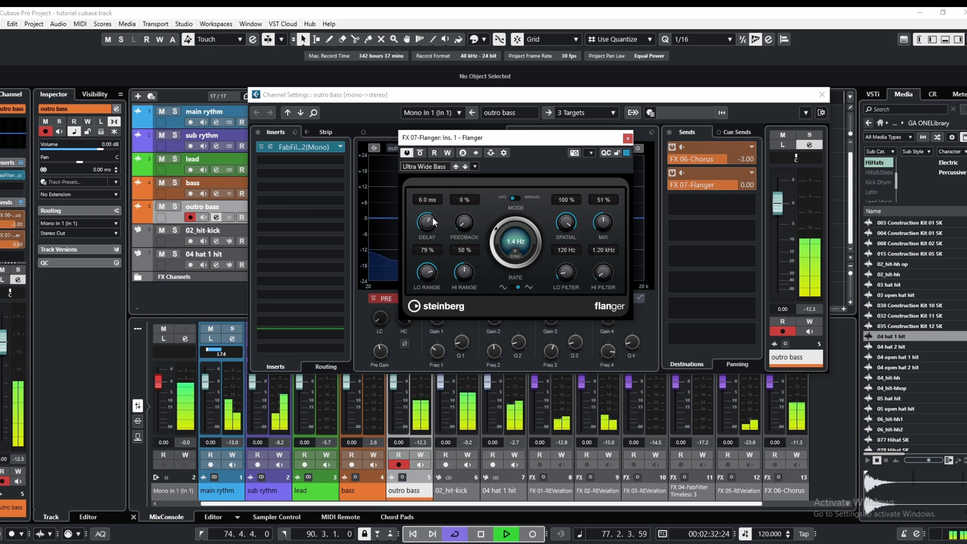
left_click_drag(432, 221, 411, 236)
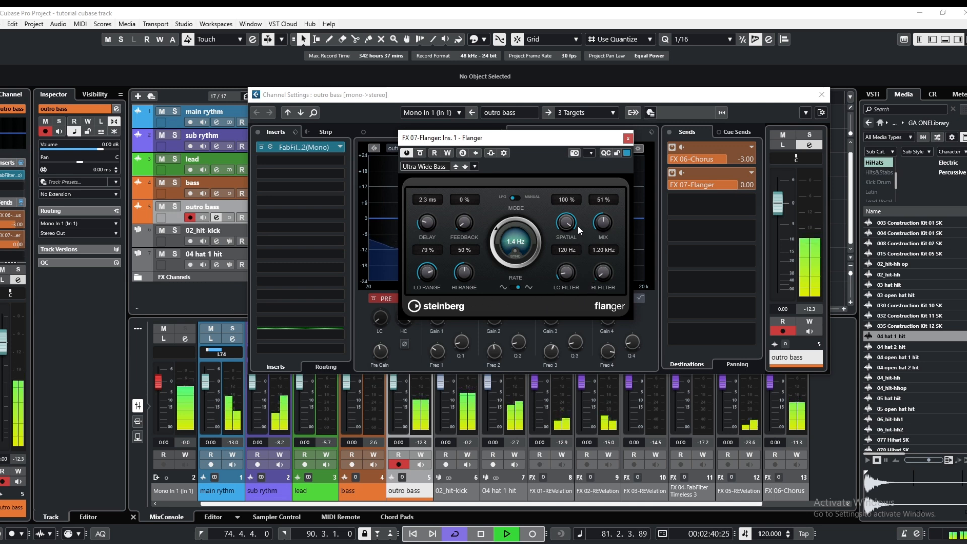
left_click(629, 139)
left_click_drag(731, 189, 710, 186)
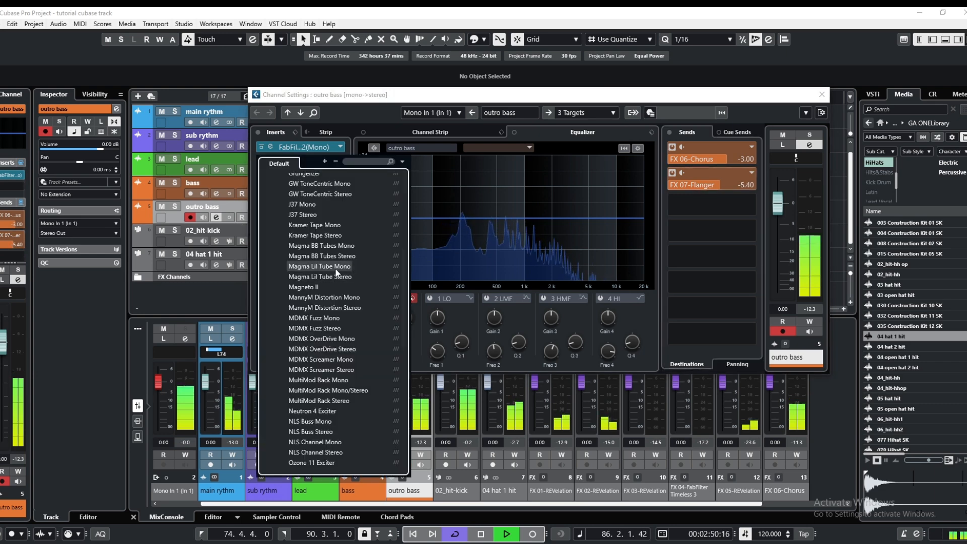
Insert Magma Lil Tube Mono in the outro bass channel's second slot with drive at 22, and compare the sound with and without it
left_click(335, 268)
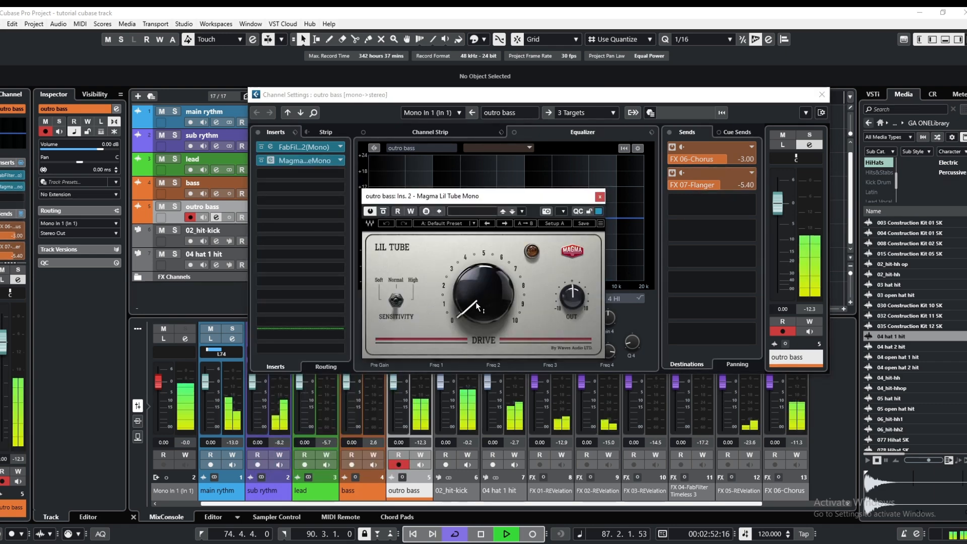
left_click_drag(477, 306, 477, 295)
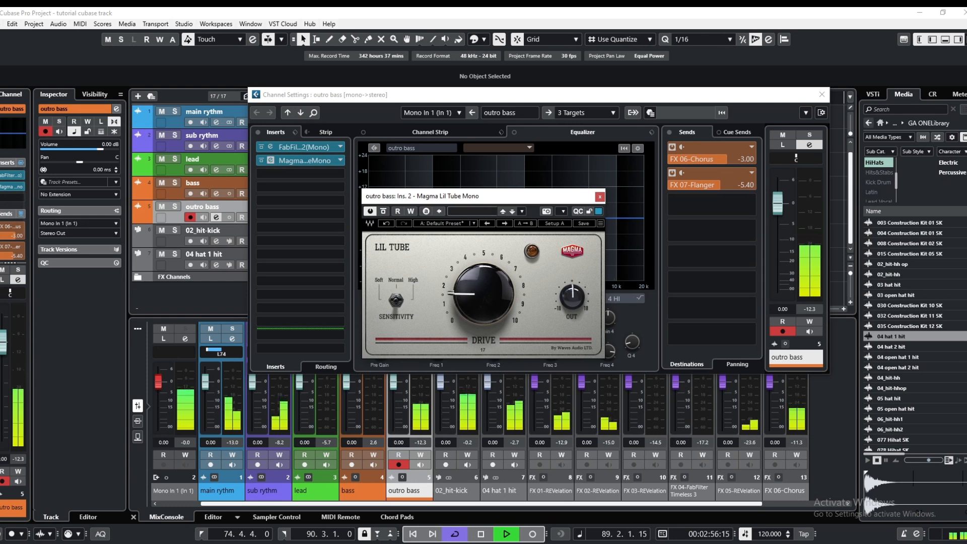
mouse_move(460, 298)
left_mouse_down()
mouse_move(448, 267)
mouse_move(467, 290)
mouse_move(459, 280)
left_mouse_up()
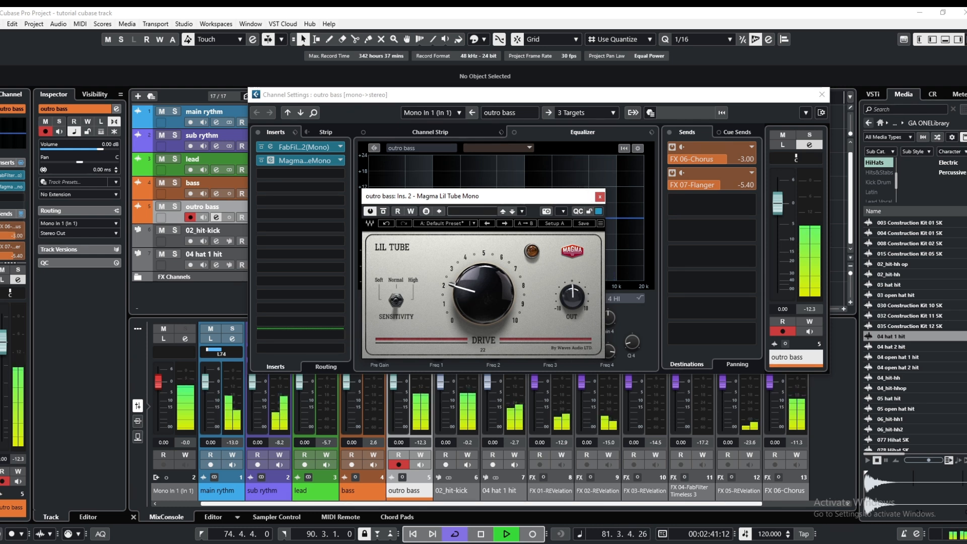
left_click_drag(469, 285, 468, 286)
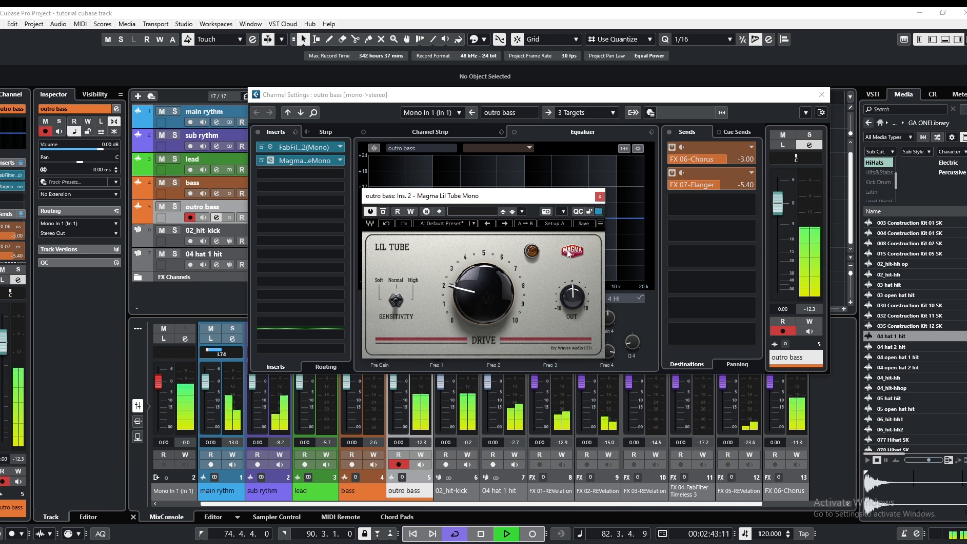
left_click(383, 212)
left_click(383, 212)
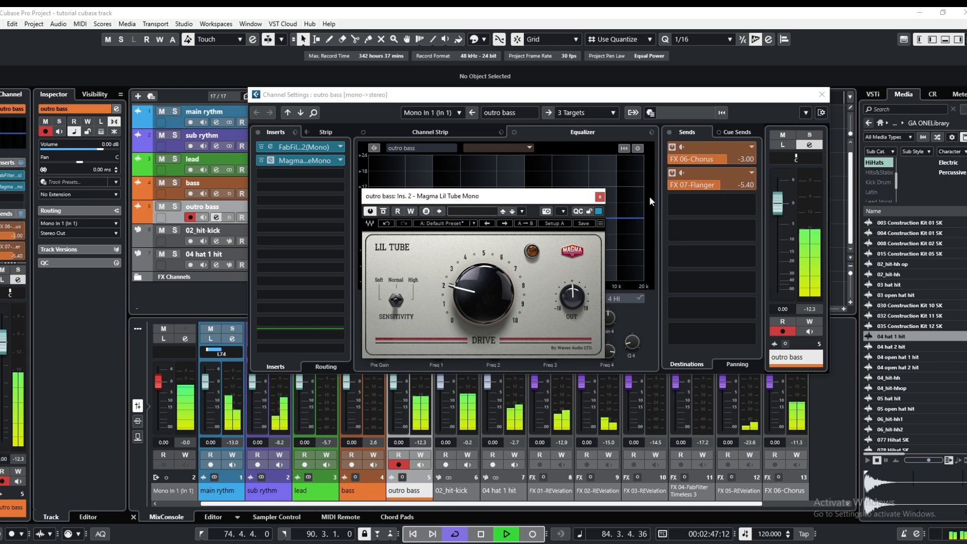
left_click(600, 197)
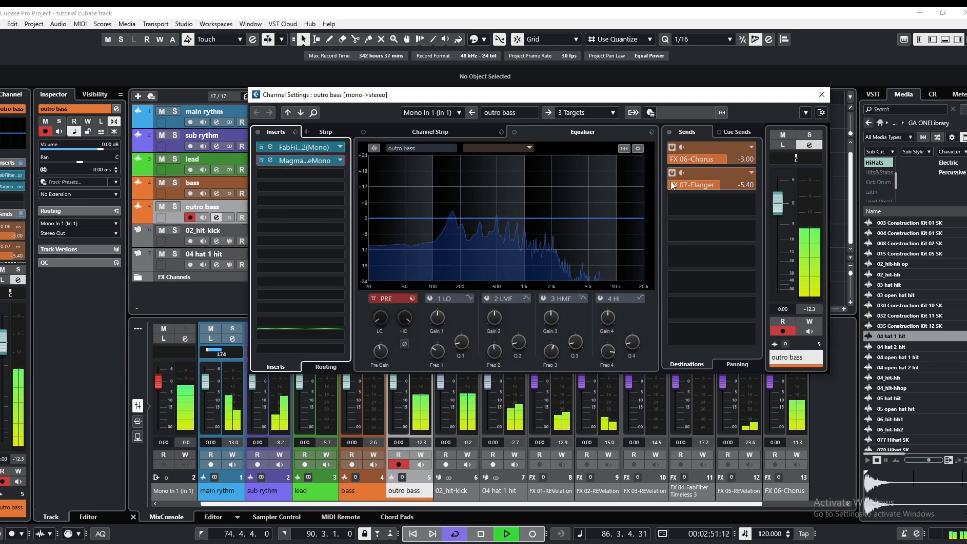
Raise the flanger send level to -2.51 dB and close the outro bass channel settings
left_click_drag(719, 186, 730, 189)
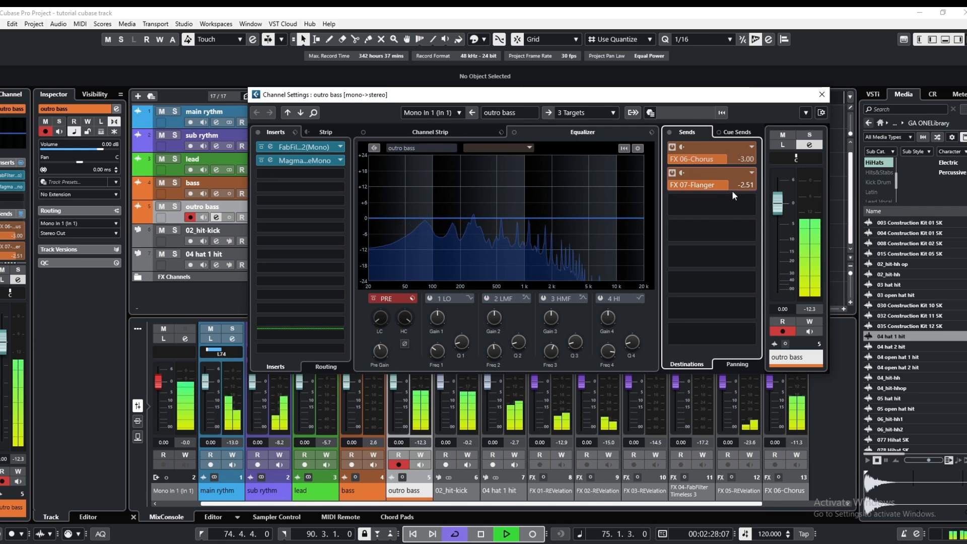
left_click(822, 94)
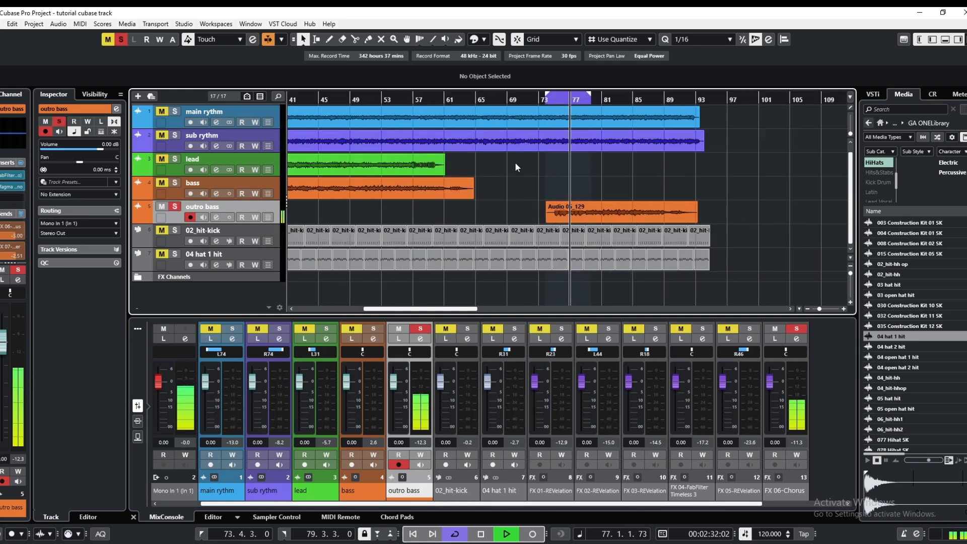
Extend the playback cycle range over the whole song, from bar 1 to 93.4.3
left_click_drag(598, 100, 711, 119)
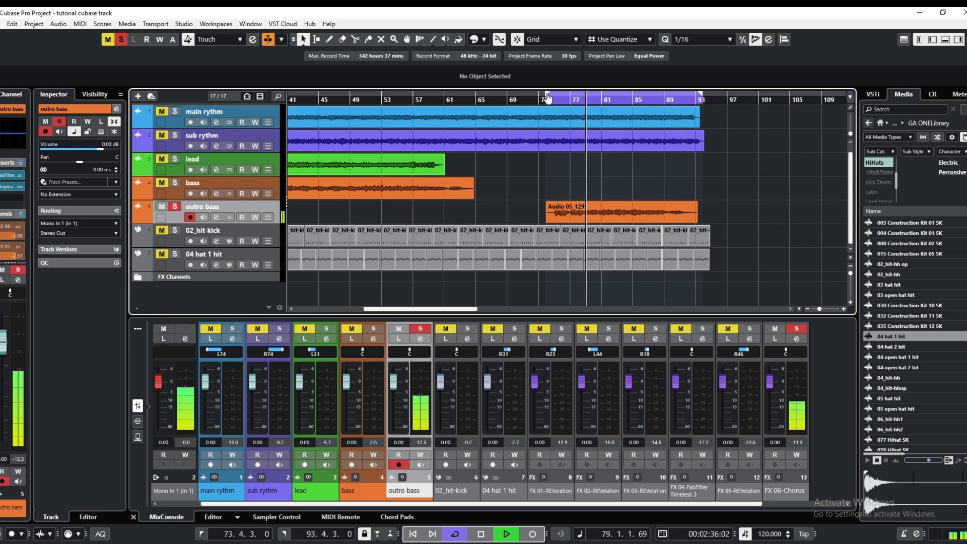
left_click_drag(547, 96, 365, 97)
left_click_drag(337, 134, 218, 150)
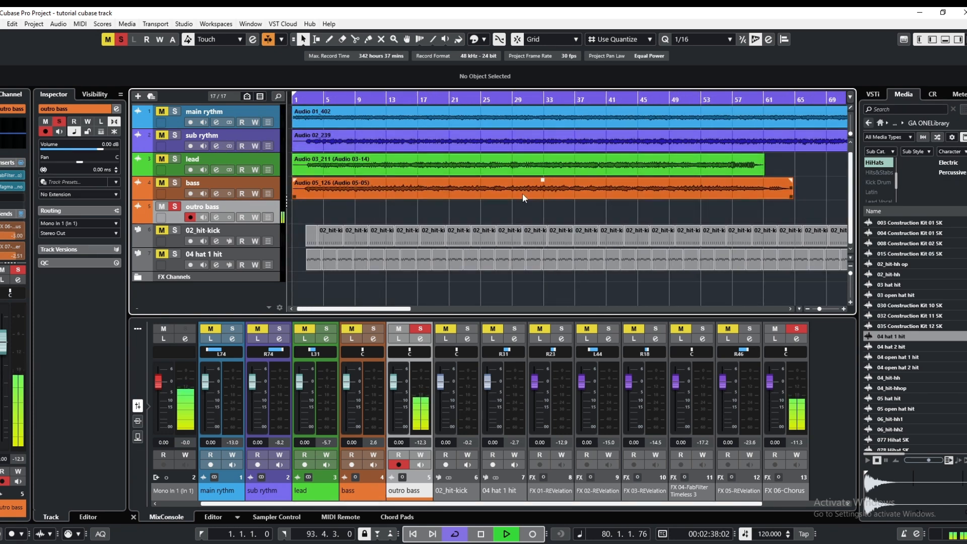
scroll(531, 204, "down", 2)
scroll(530, 201, "down", 1)
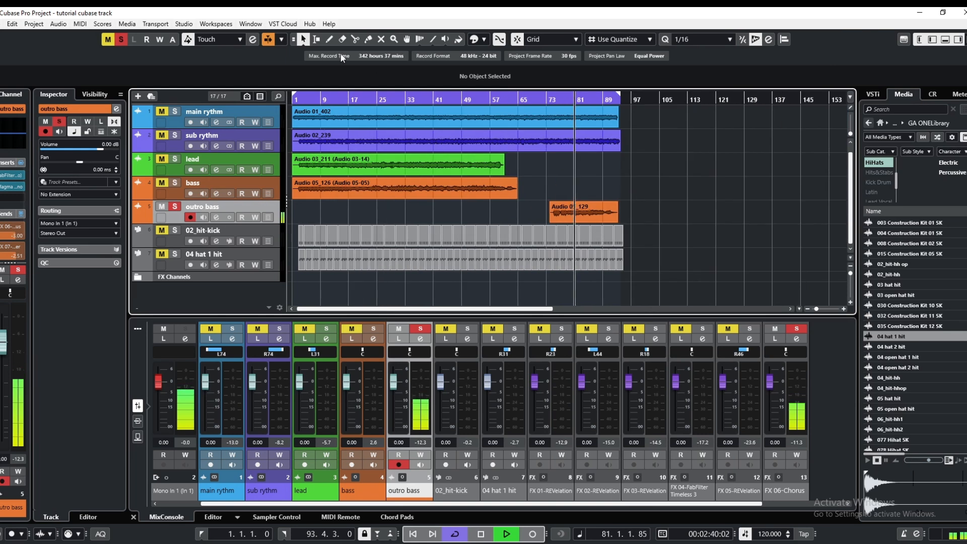
Deactivate all solo states to hear the full mix, and stop playback
left_click(121, 41)
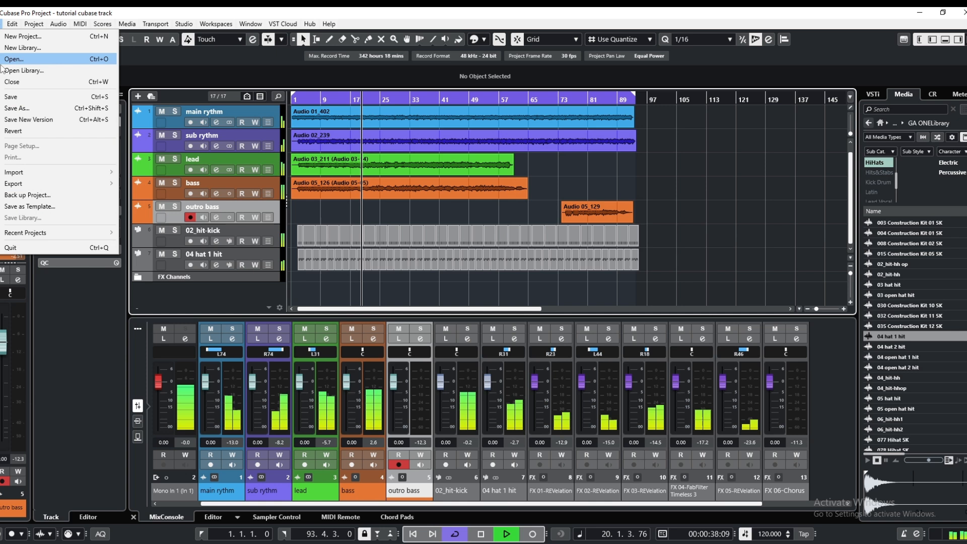
left_click(13, 97)
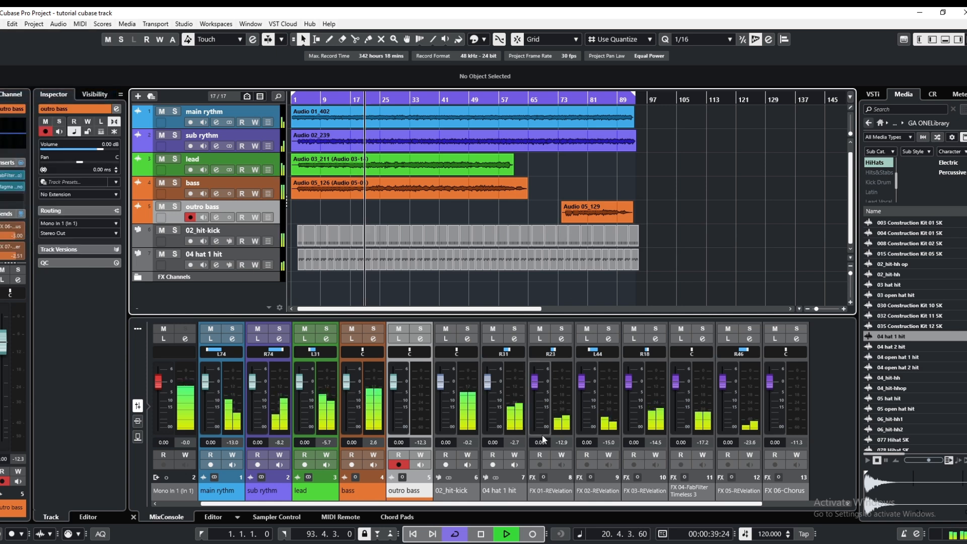
left_click(484, 537)
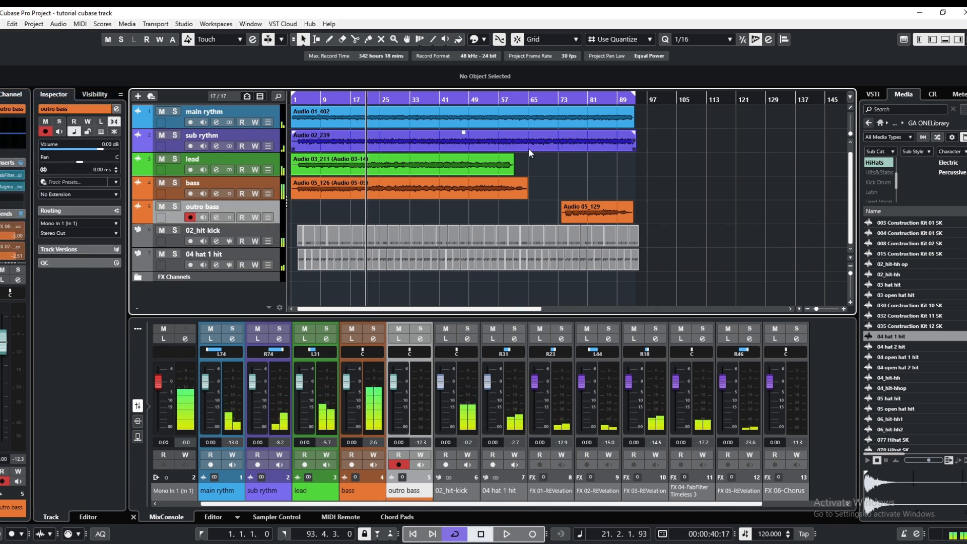
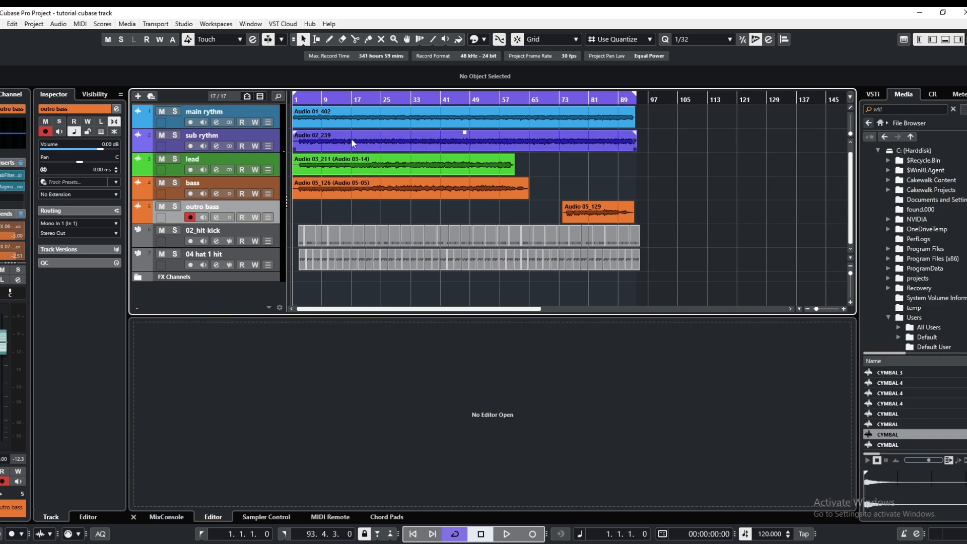
Reveal the Stereo Out channel, play the song from bar 1, and open the channel's settings
scroll(290, 147, "up", 1)
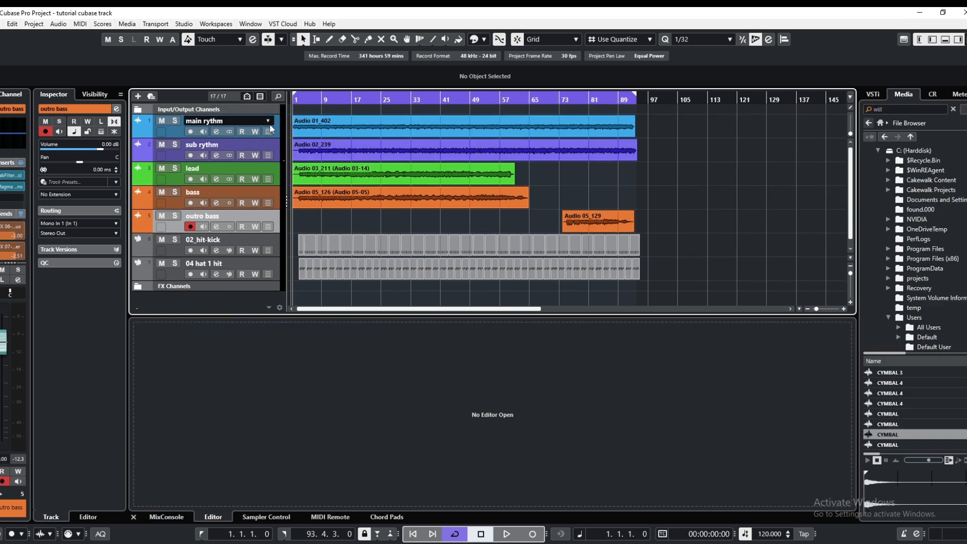
left_click(137, 109)
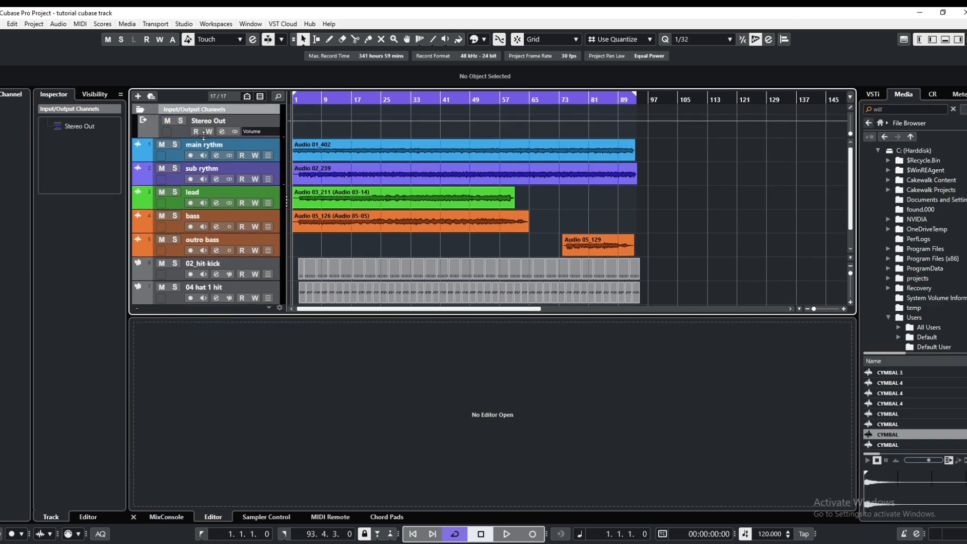
left_click(225, 132)
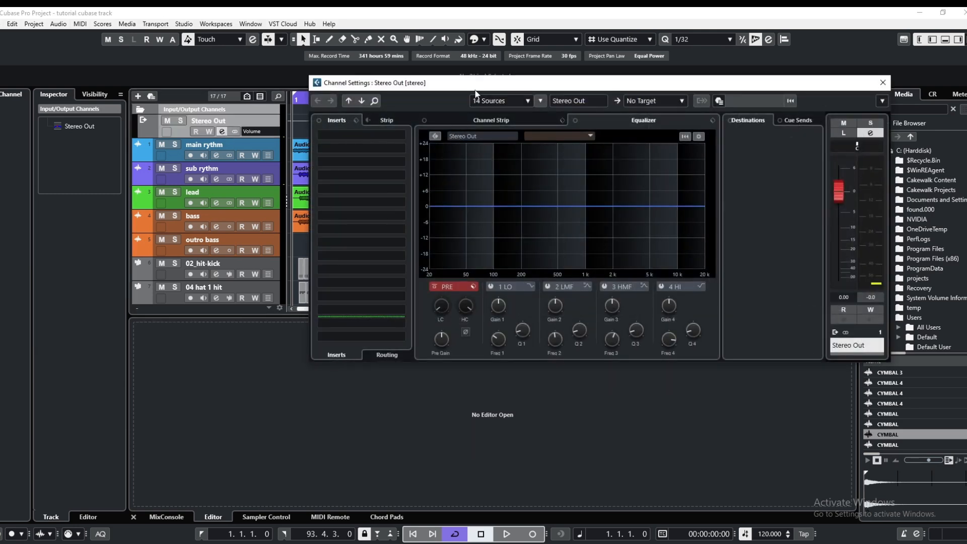
left_click_drag(475, 84, 548, 80)
left_click(302, 102)
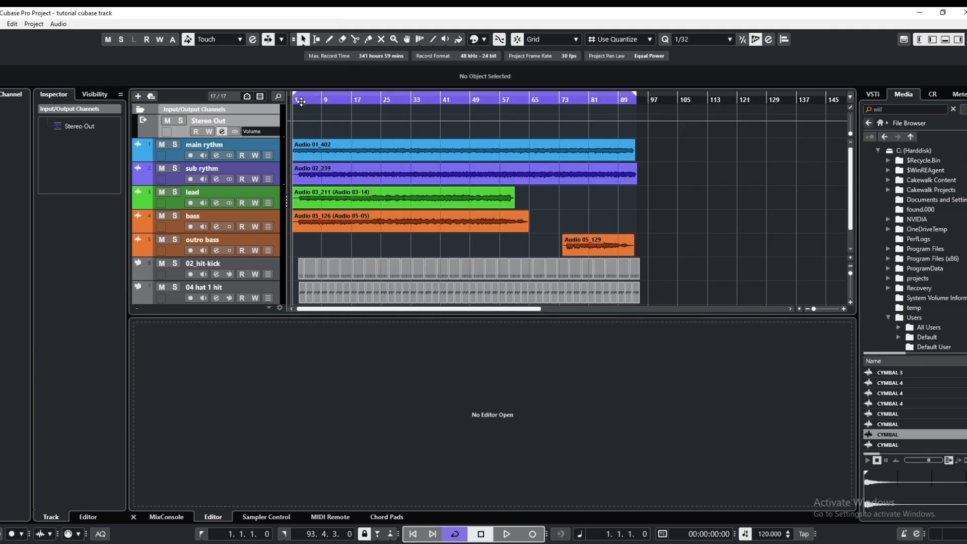
left_click_drag(302, 102, 302, 109)
left_click(503, 537)
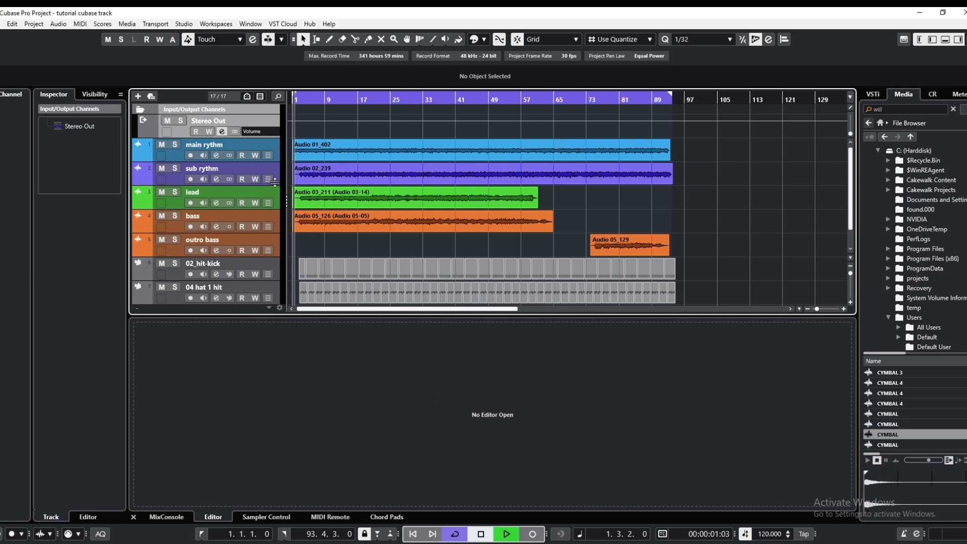
left_click(222, 132)
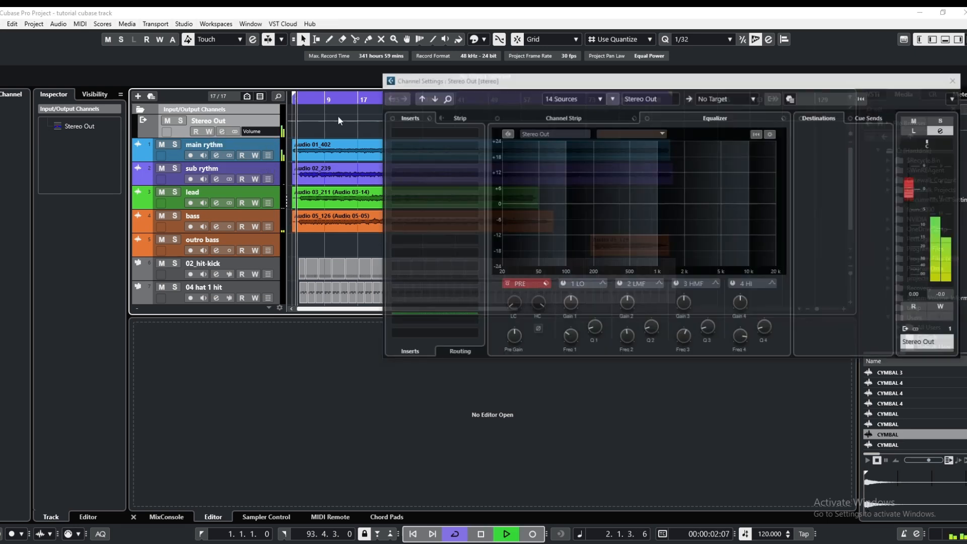
left_click_drag(518, 83, 453, 68)
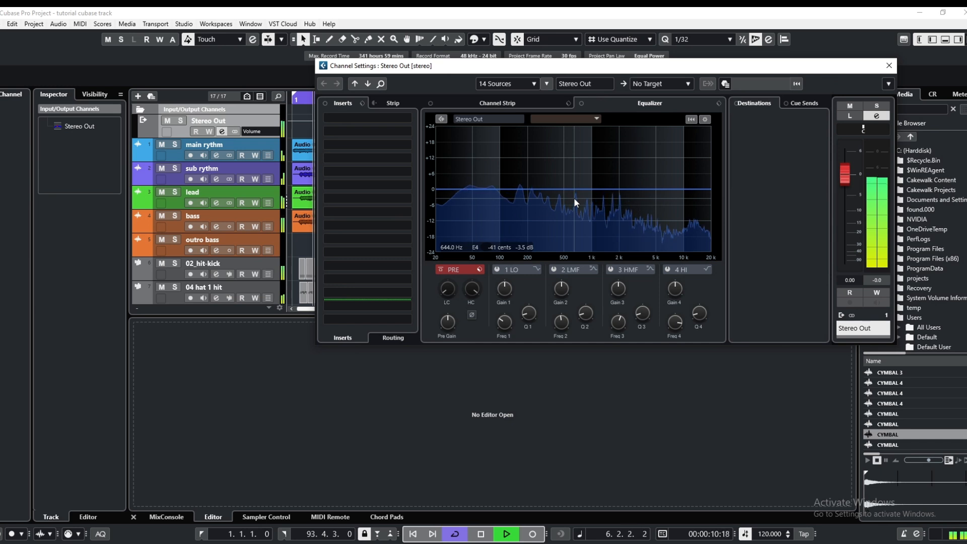
Insert FabFilter Pro-Q 3 in the first insert slot of the Stereo Out channel
left_click(384, 116)
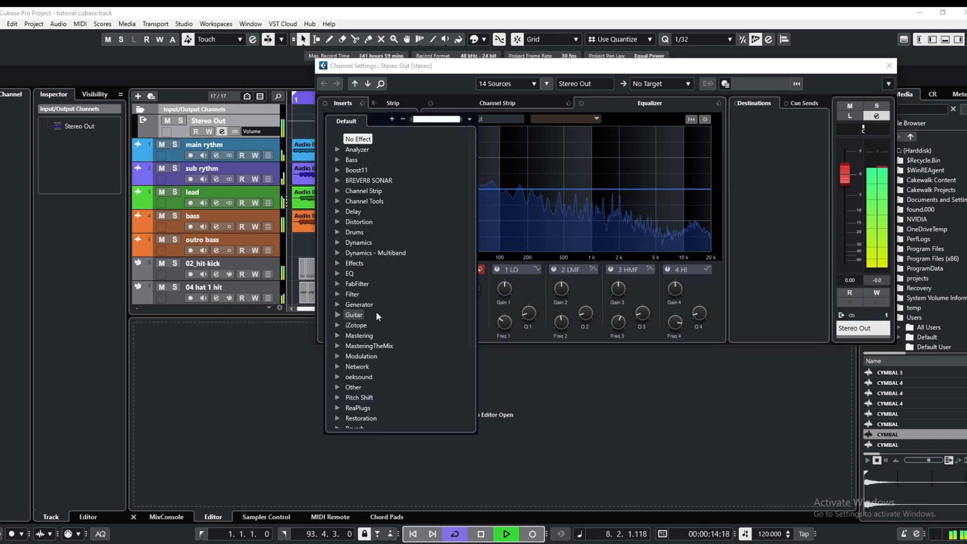
left_click(358, 284)
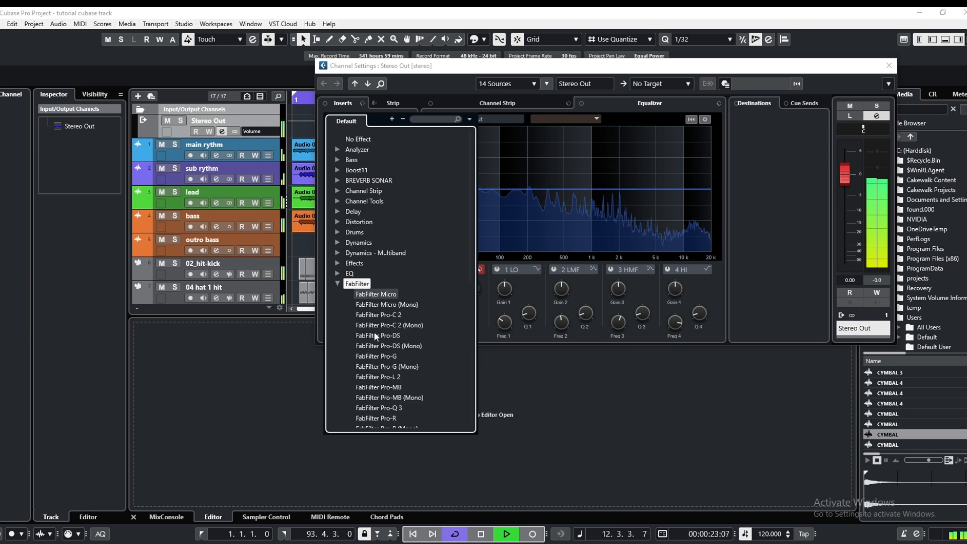
left_click(392, 408)
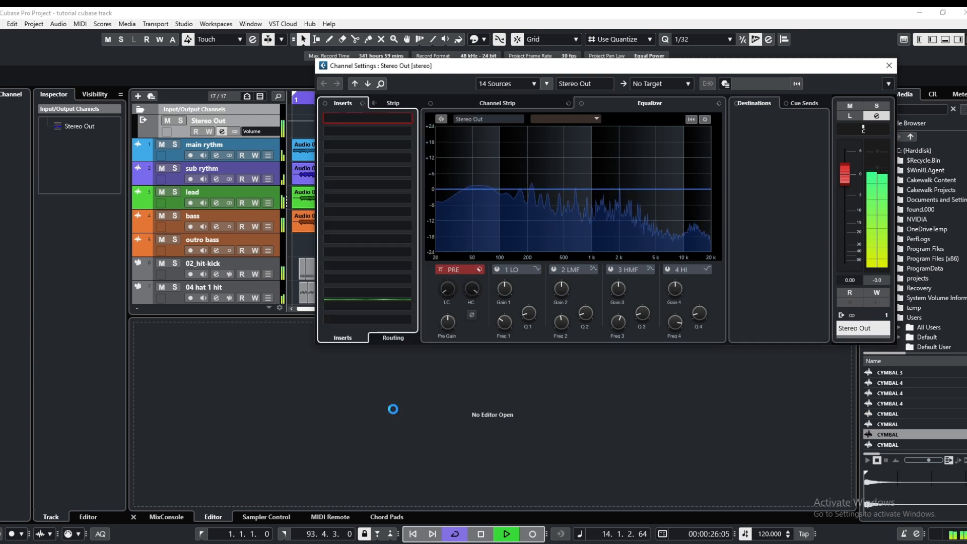
left_click_drag(556, 61, 478, 52)
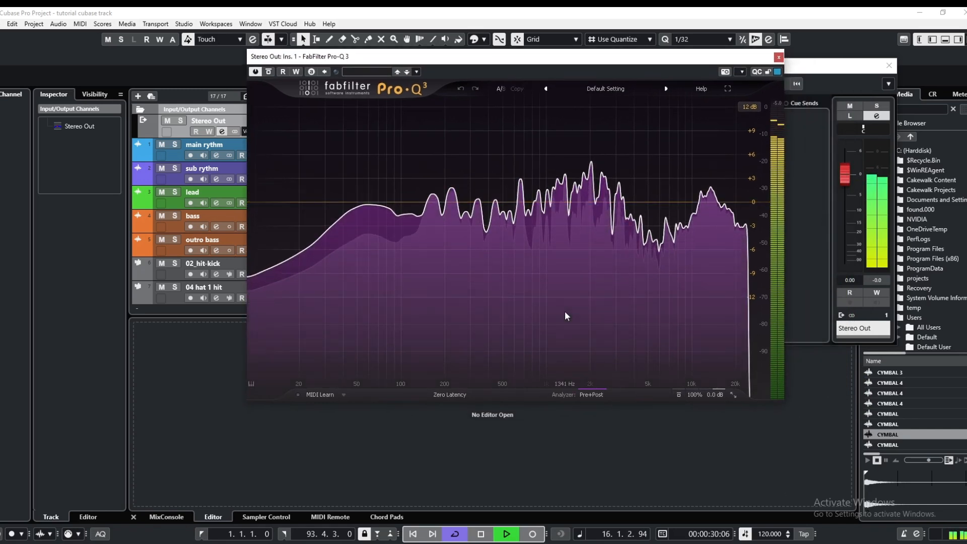
Cut spectrum peaks by about 1 dB with narrow bell bands near 2 kHz, 14 kHz, 106 Hz and 850 Hz, and close the equalizer
mouse_move(565, 312)
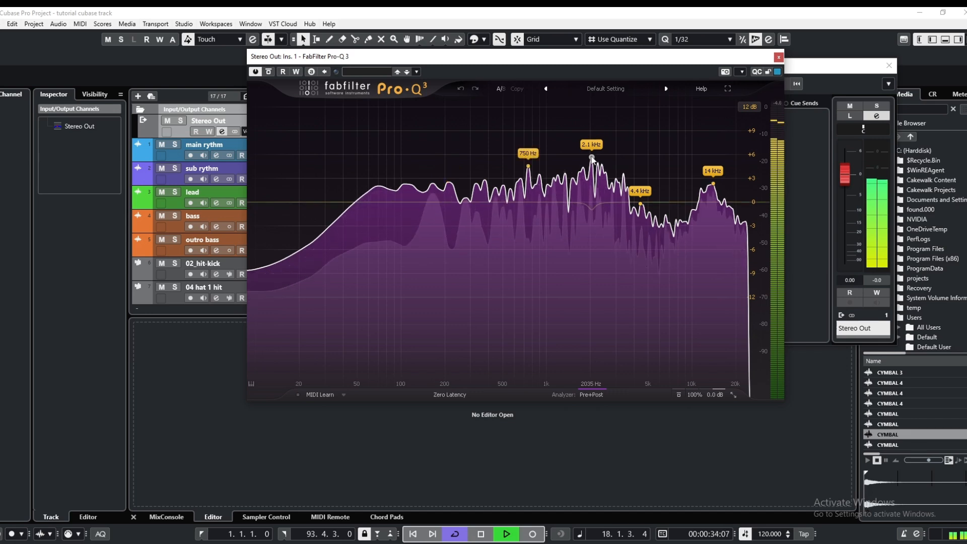
left_click_drag(592, 158, 592, 209)
mouse_move(682, 268)
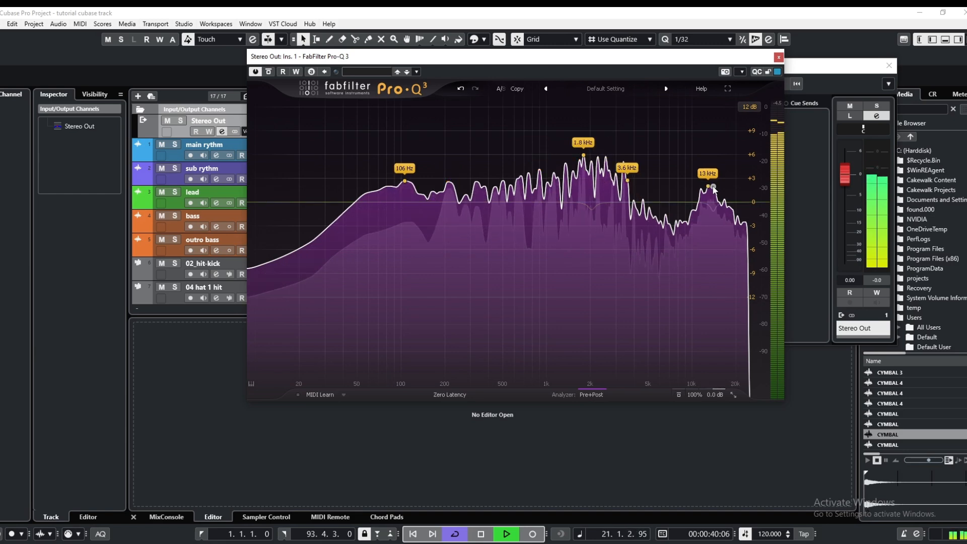
left_click_drag(714, 187, 714, 211)
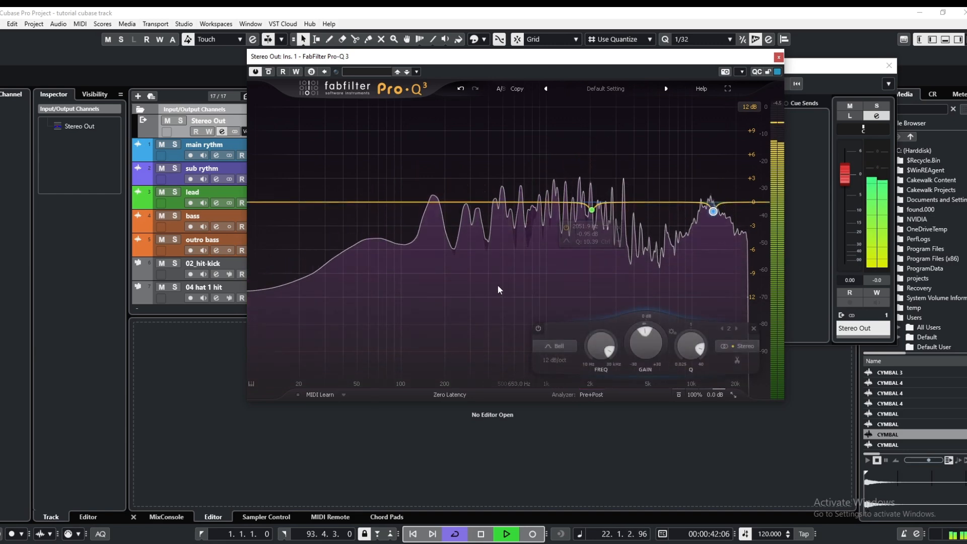
mouse_move(396, 314)
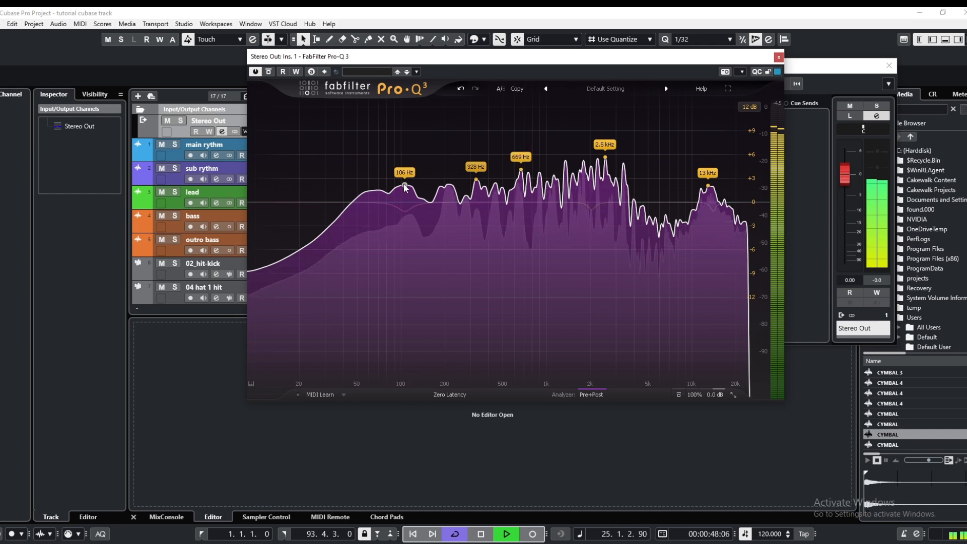
left_click_drag(405, 183, 405, 211)
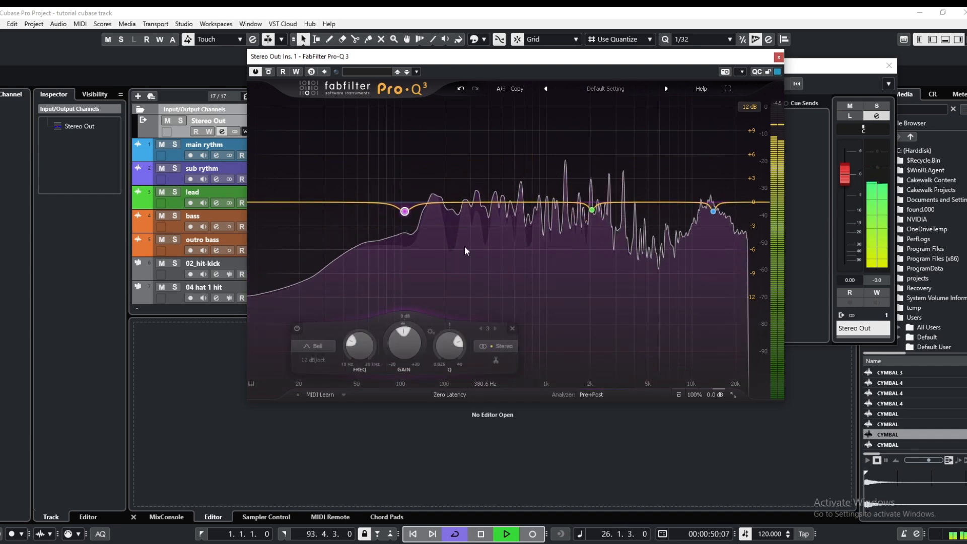
mouse_move(407, 212)
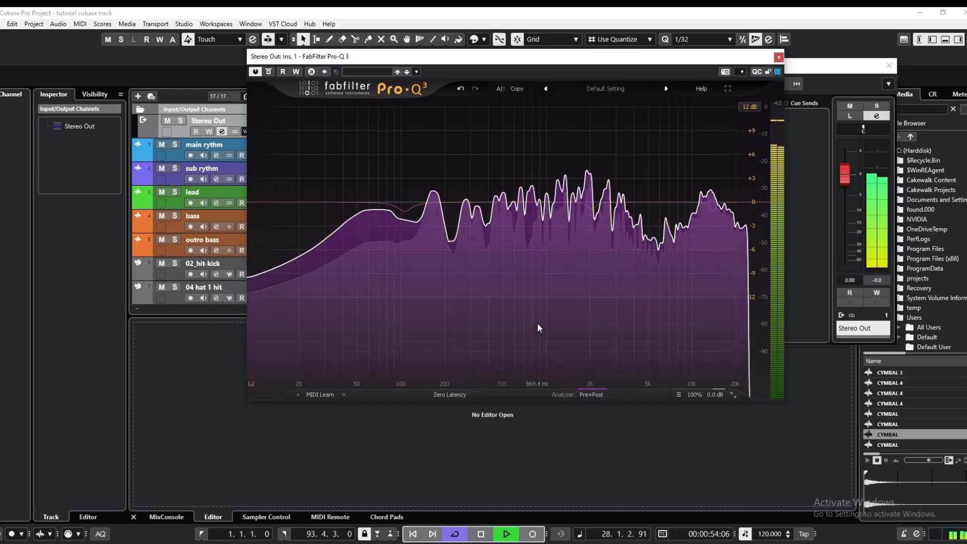
mouse_move(538, 324)
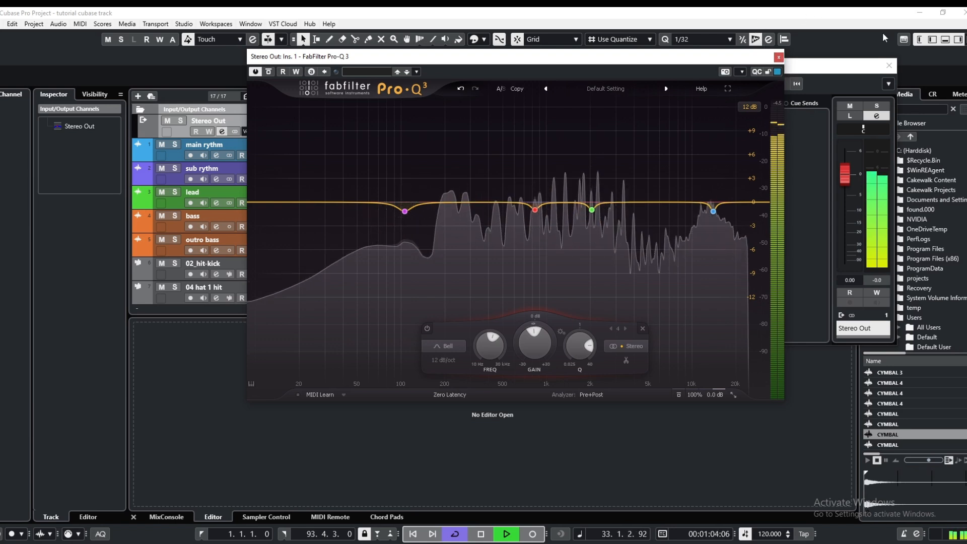
left_click(779, 58)
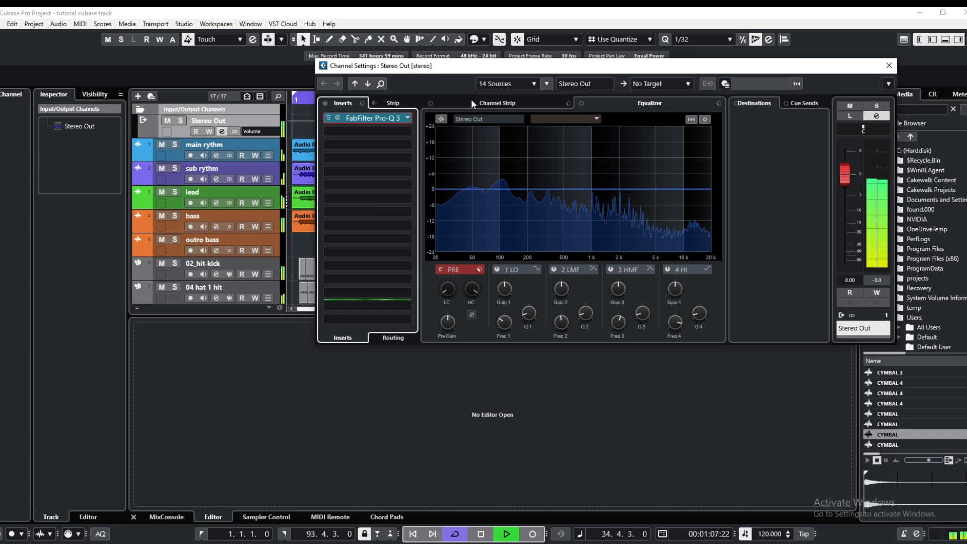
left_click(373, 131)
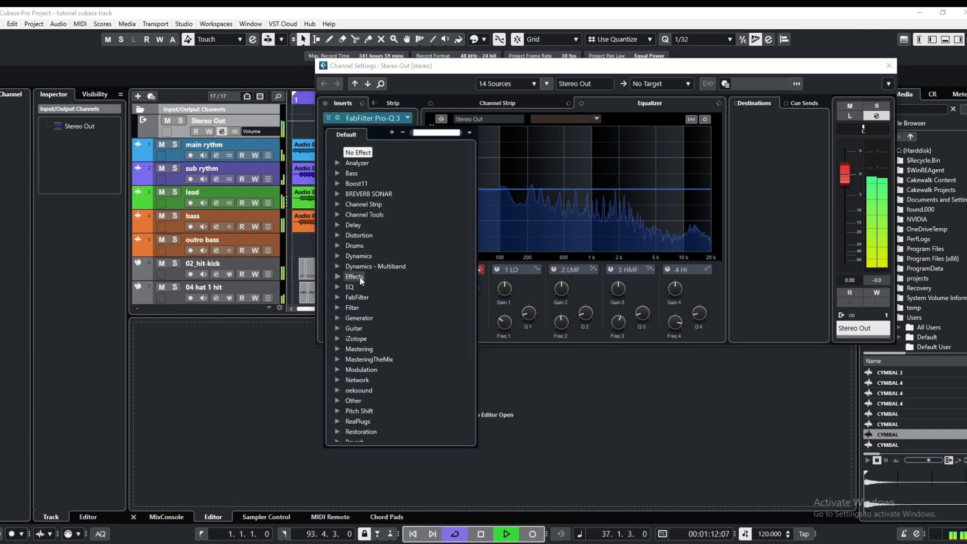
left_click(358, 297)
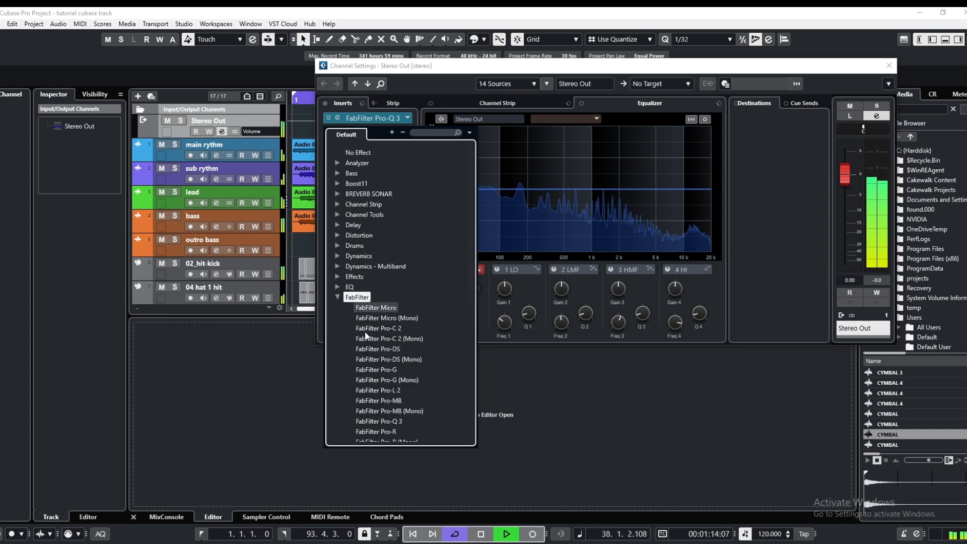
scroll(366, 335, "down", 2)
scroll(366, 334, "down", 4)
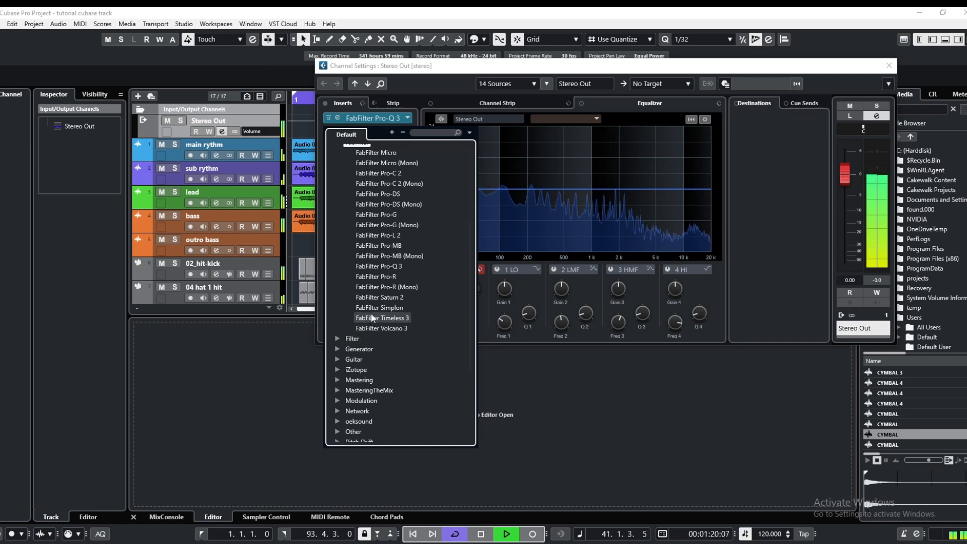
left_click(294, 335)
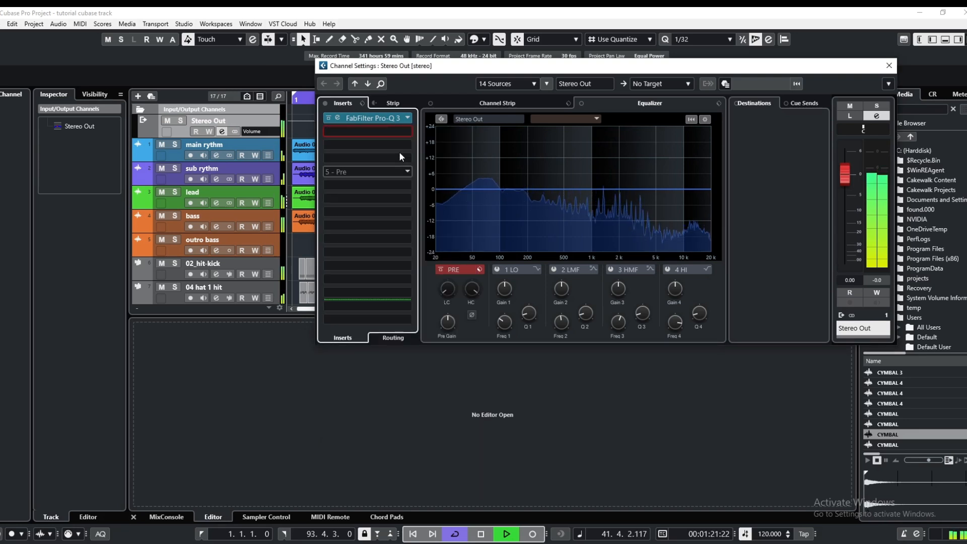
left_click(369, 119)
left_click(779, 57)
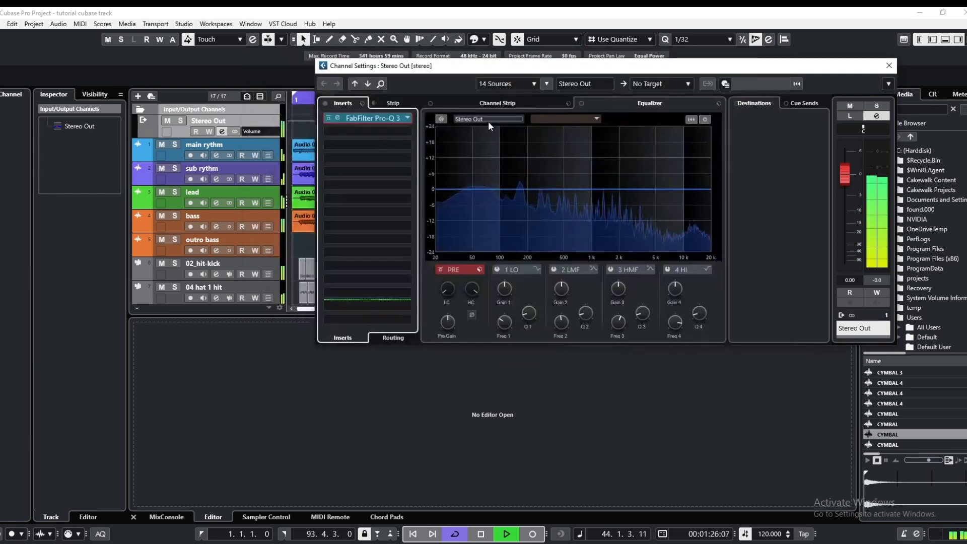
Insert the Frequency equalizer in the second insert slot of the Stereo Out channel
left_click(386, 131)
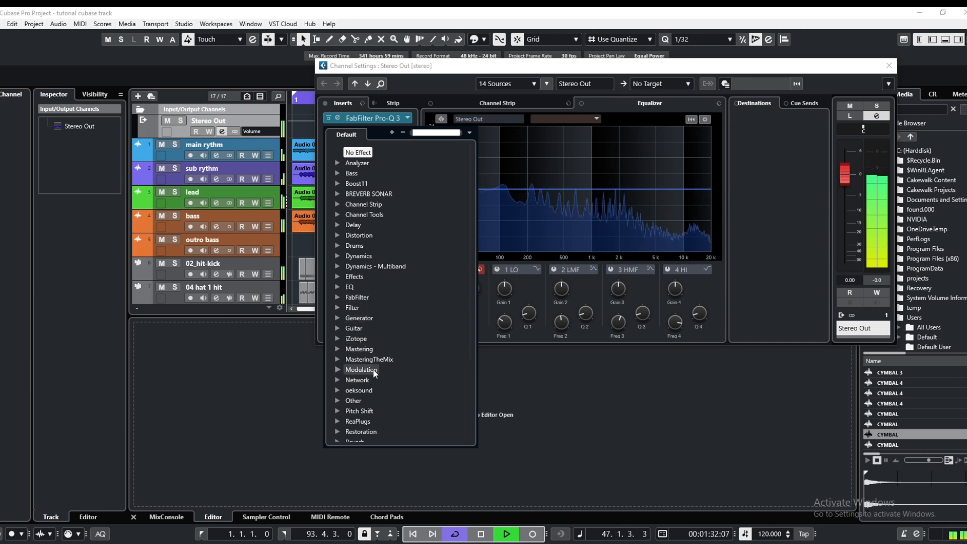
scroll(373, 376, "down", 4)
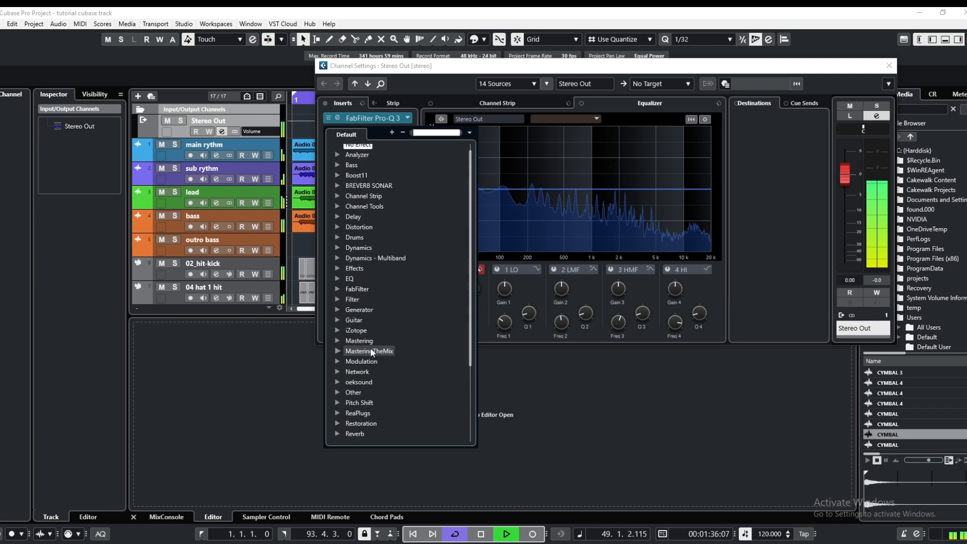
scroll(370, 348, "up", 4)
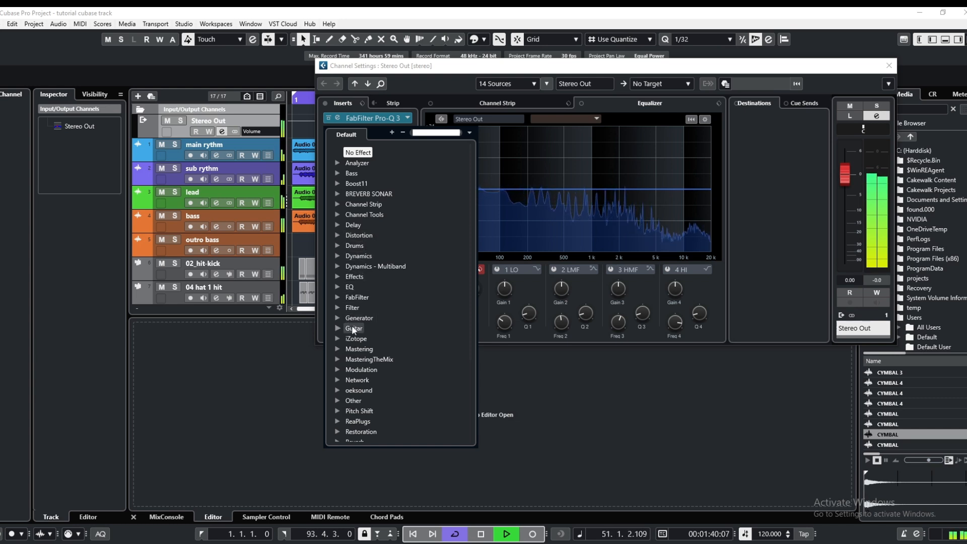
left_click(349, 286)
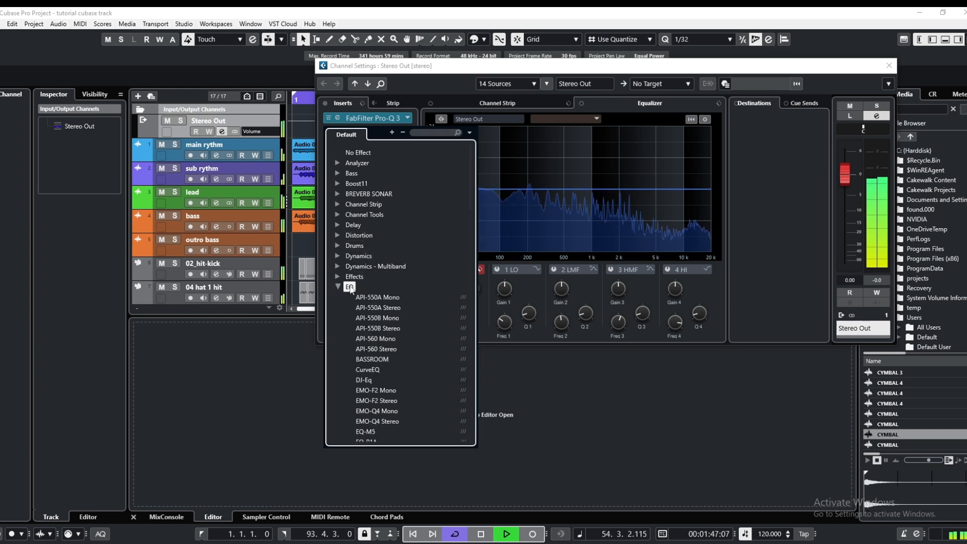
scroll(366, 352, "down", 7)
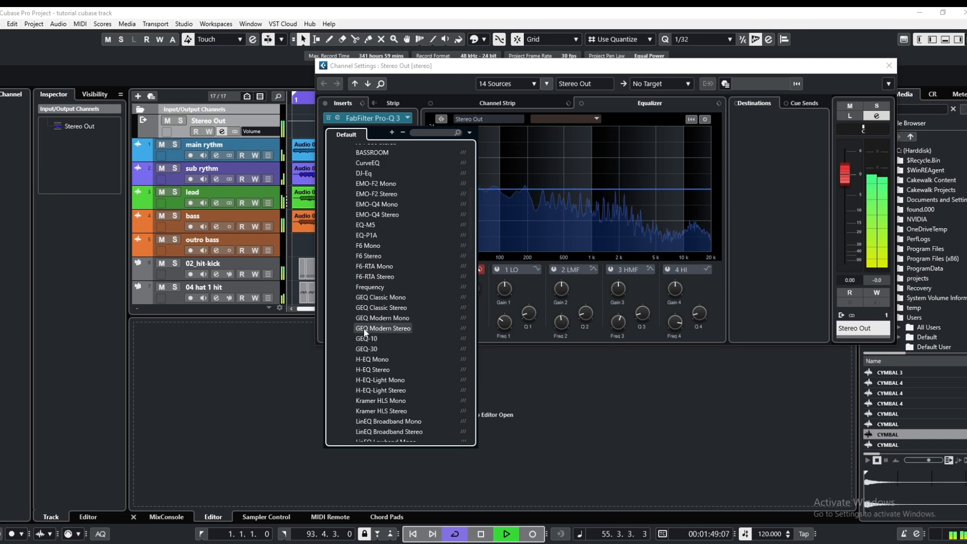
left_click(370, 288)
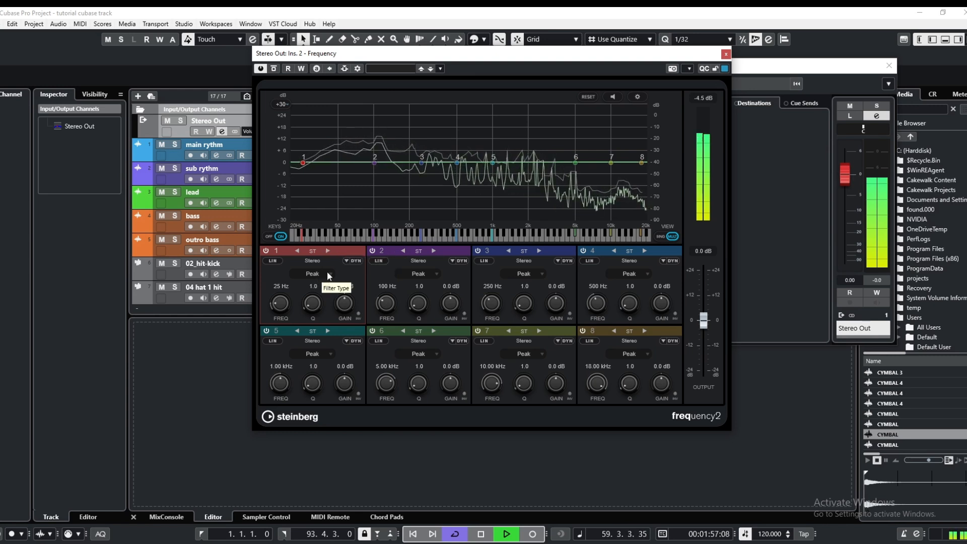
Switch band 1 of Frequency to M/S processing and apply a Cut 96 filter to the side signal at 25 Hz
left_click(327, 250)
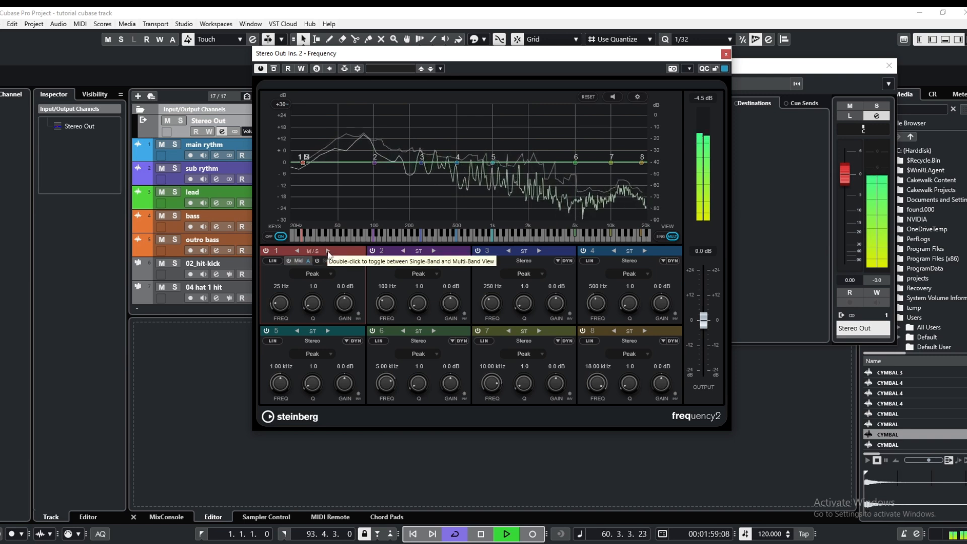
left_click(328, 261)
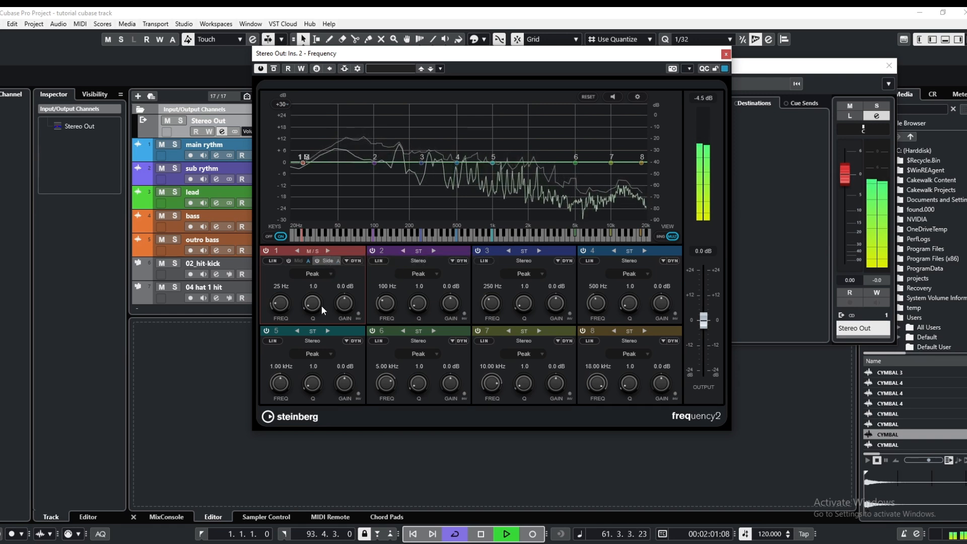
left_click(330, 274)
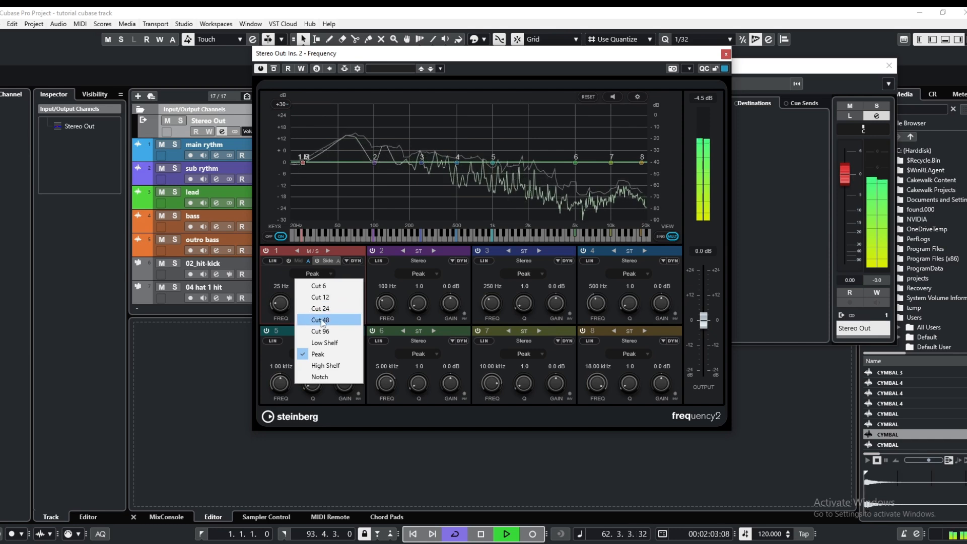
left_click(320, 331)
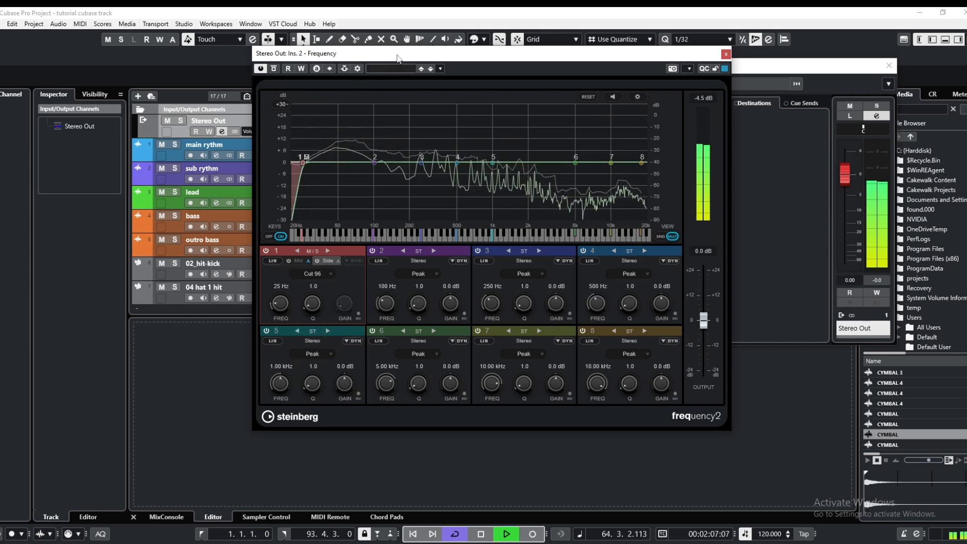
left_click_drag(399, 59, 548, 134)
left_click_drag(401, 66, 463, 122)
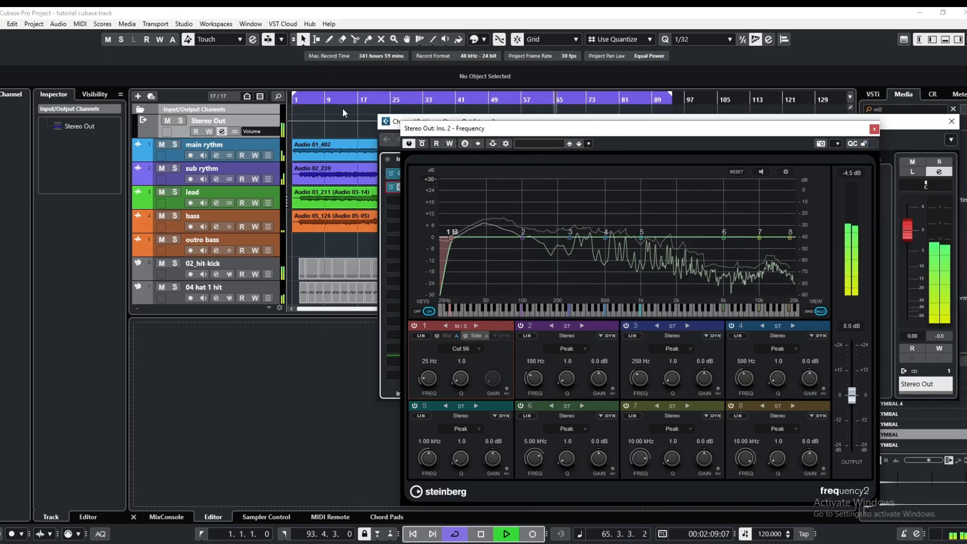
Raise the Cut 96 filter on band 1's side signal to about 79 Hz and close the Frequency equalizer
left_click(342, 107)
left_click_drag(617, 131, 491, 73)
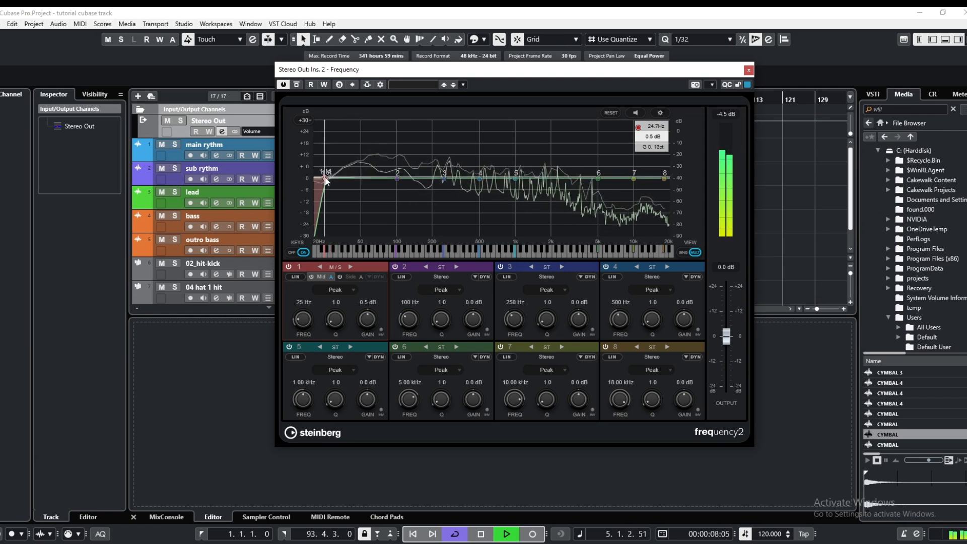
left_click_drag(325, 178, 385, 187)
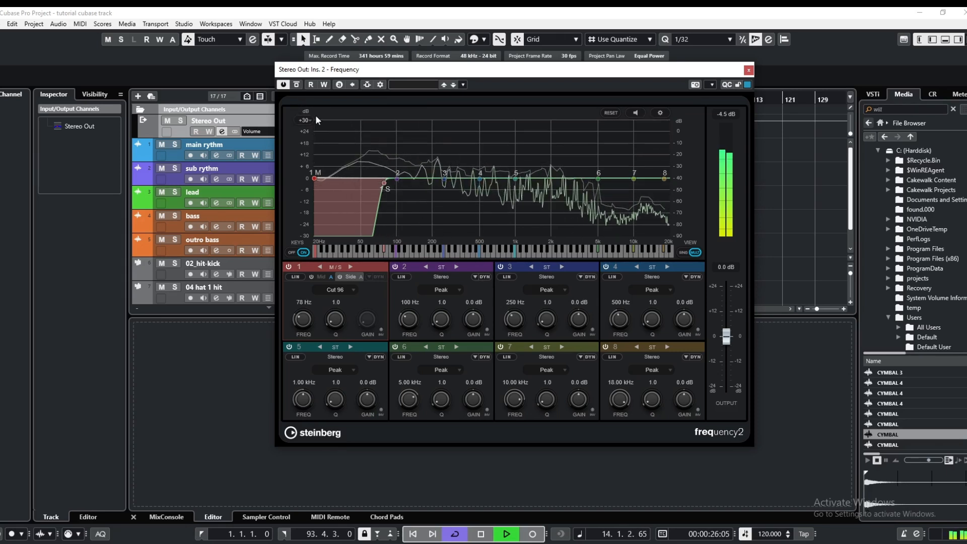
left_click(297, 85)
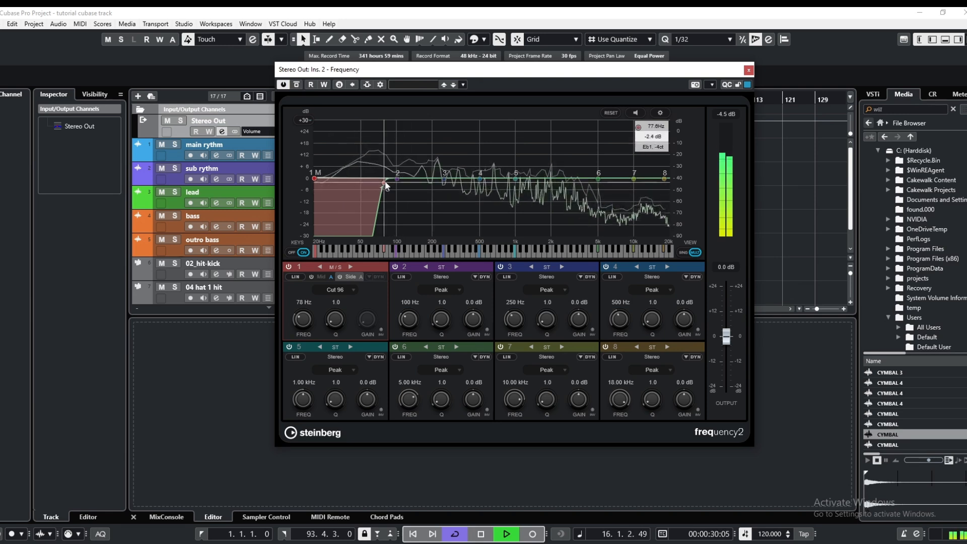
left_click_drag(384, 182, 385, 182)
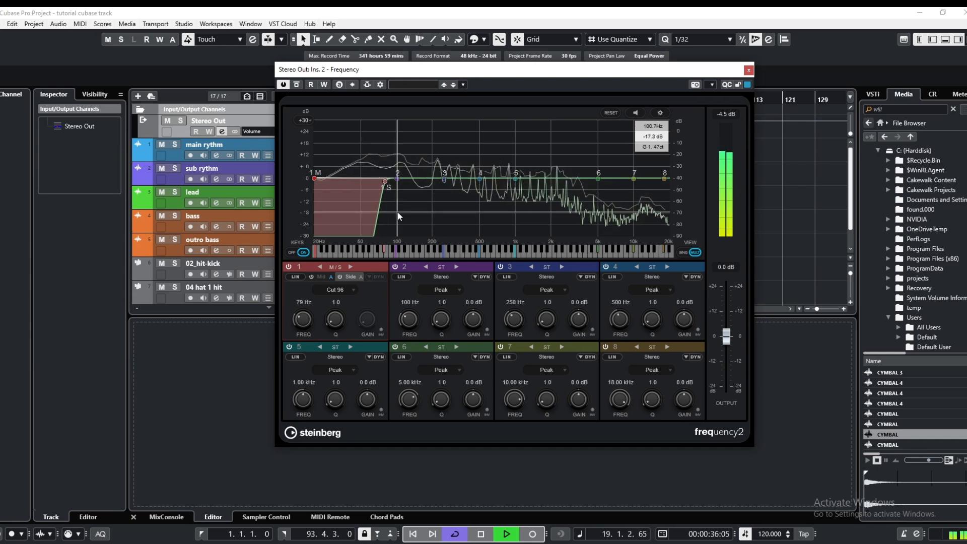
left_click(750, 70)
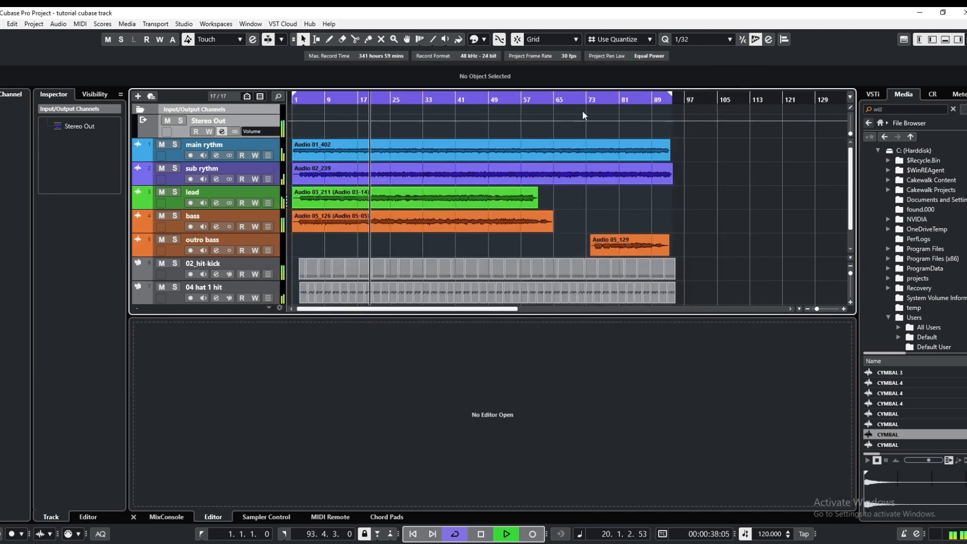
Insert Ozone 11 Imager in the third insert slot of the Stereo Out channel
left_click(220, 133)
left_click_drag(537, 126, 353, 41)
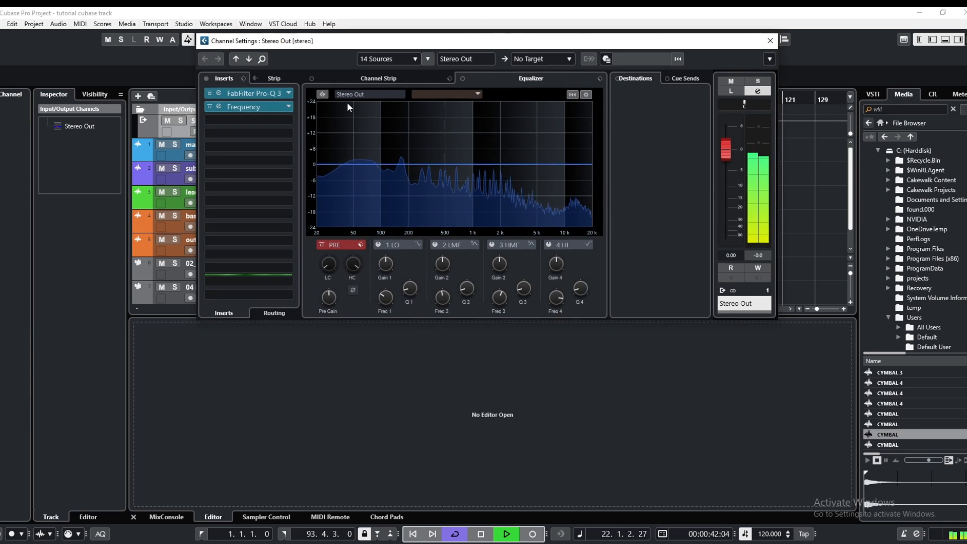
left_click(267, 119)
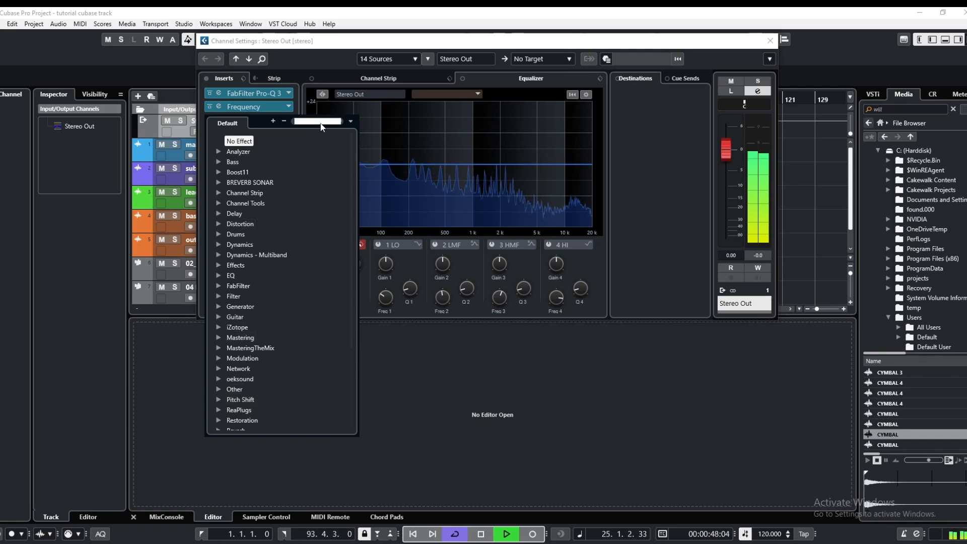
type("ozo")
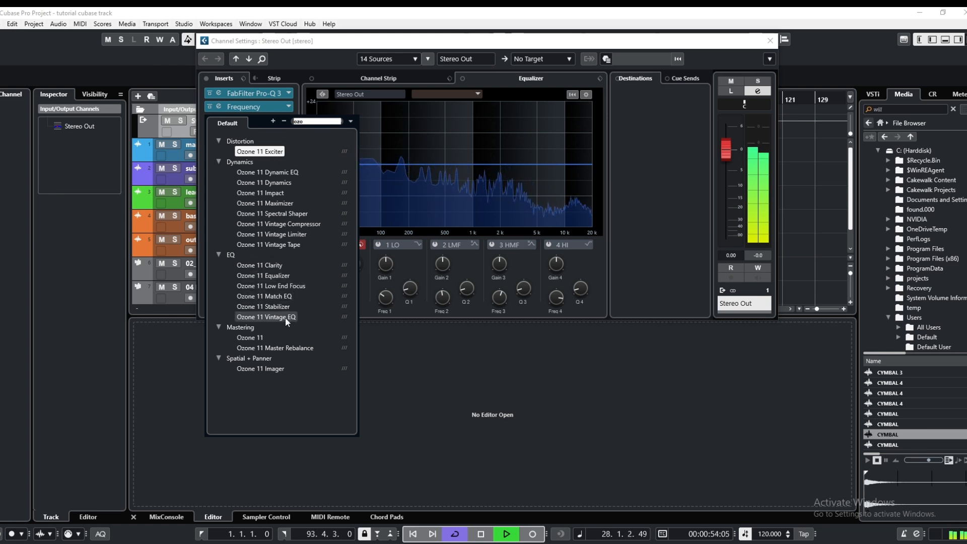
left_click(272, 369)
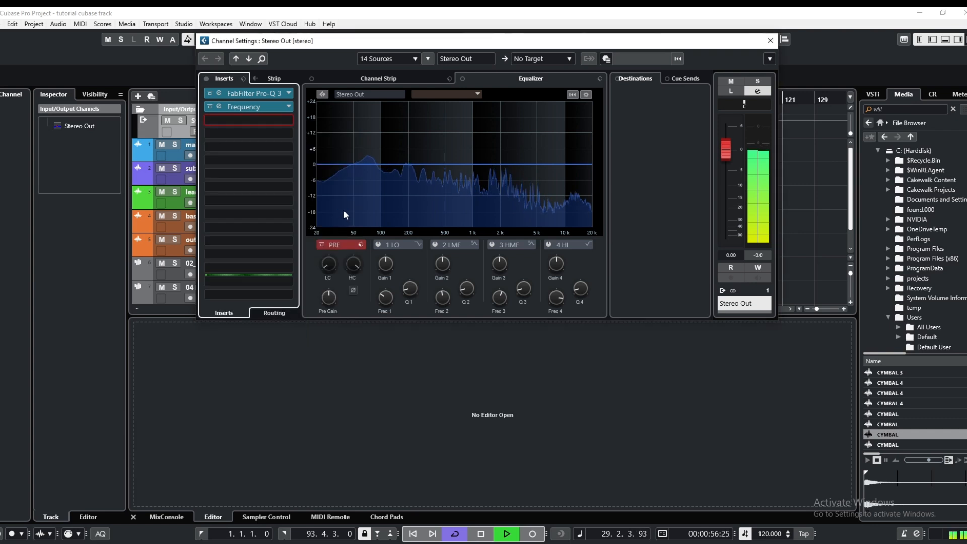
left_click_drag(474, 64, 395, 31)
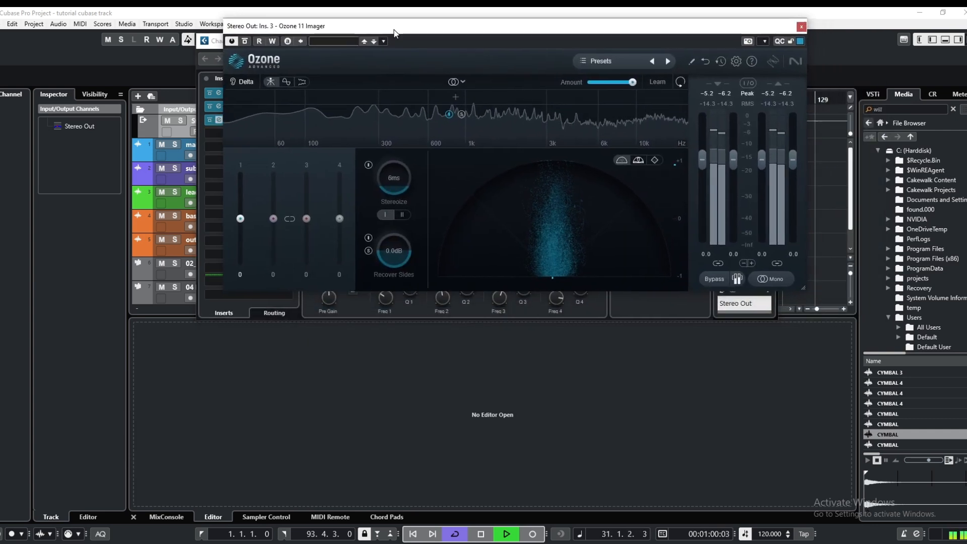
Split the Imager's spectrum into four bands and set their crossovers with automatic crossover learning
left_click(280, 83)
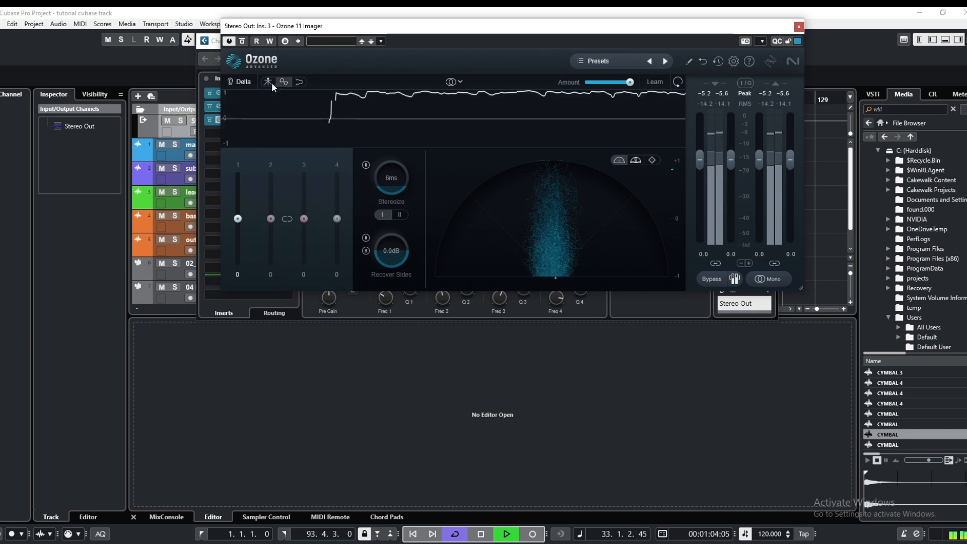
left_click(269, 82)
left_click(280, 83)
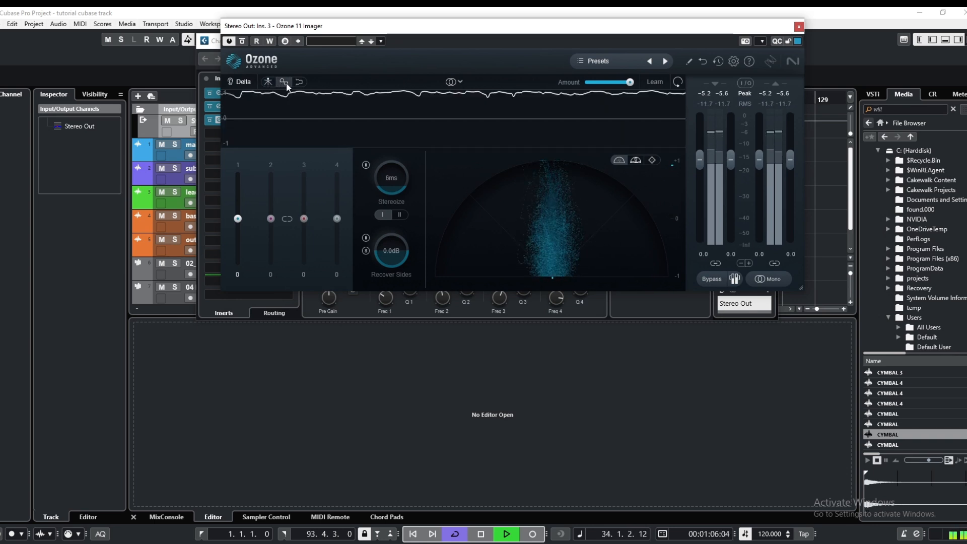
left_click(288, 82)
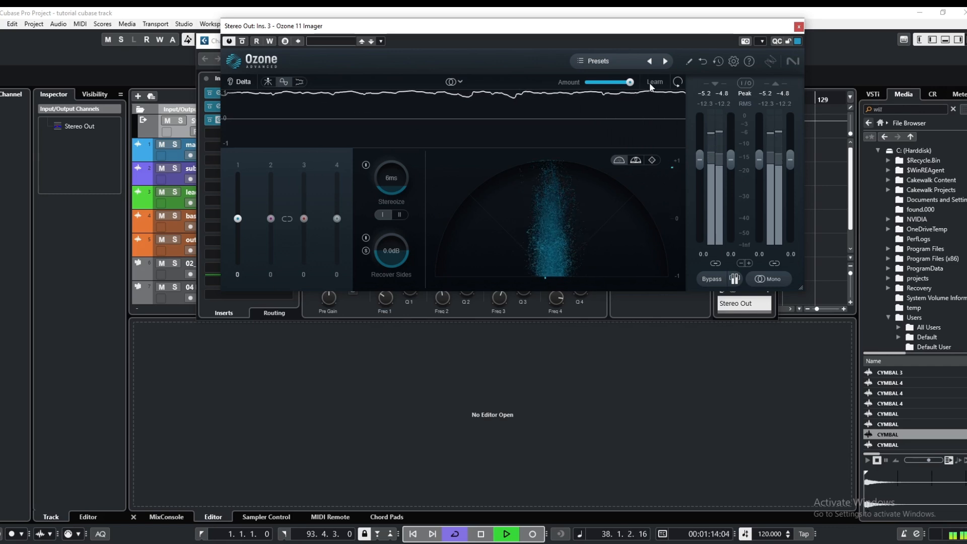
left_click(268, 82)
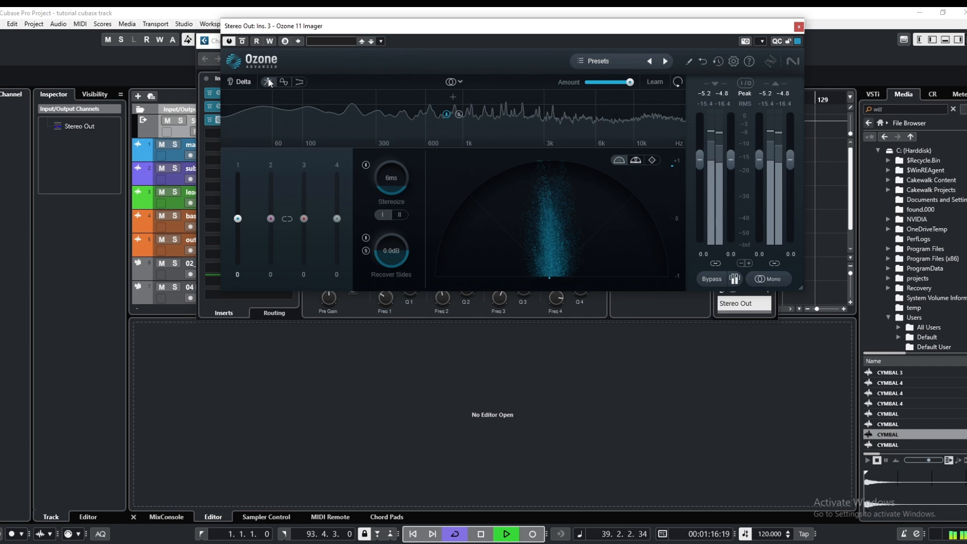
left_click(296, 98)
left_click(395, 98)
left_click(505, 98)
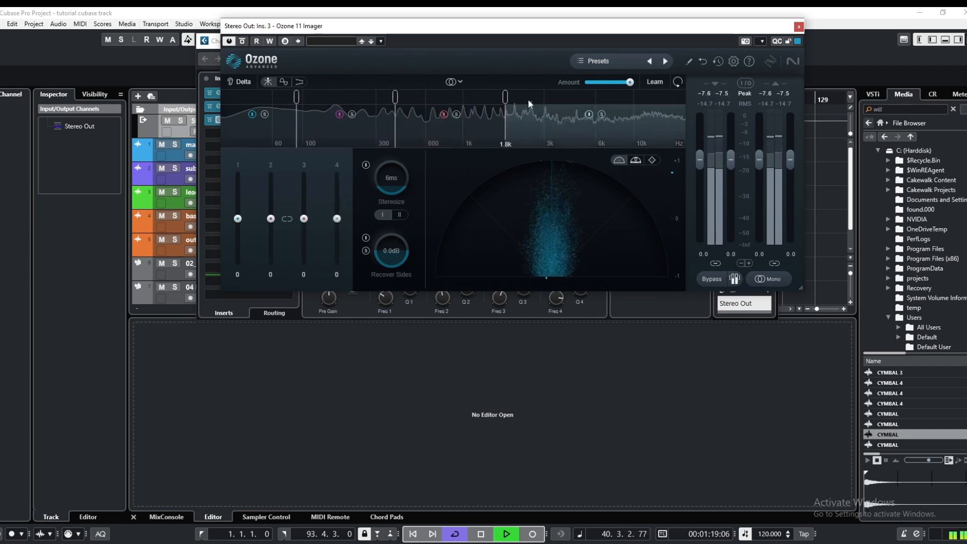
left_click(656, 81)
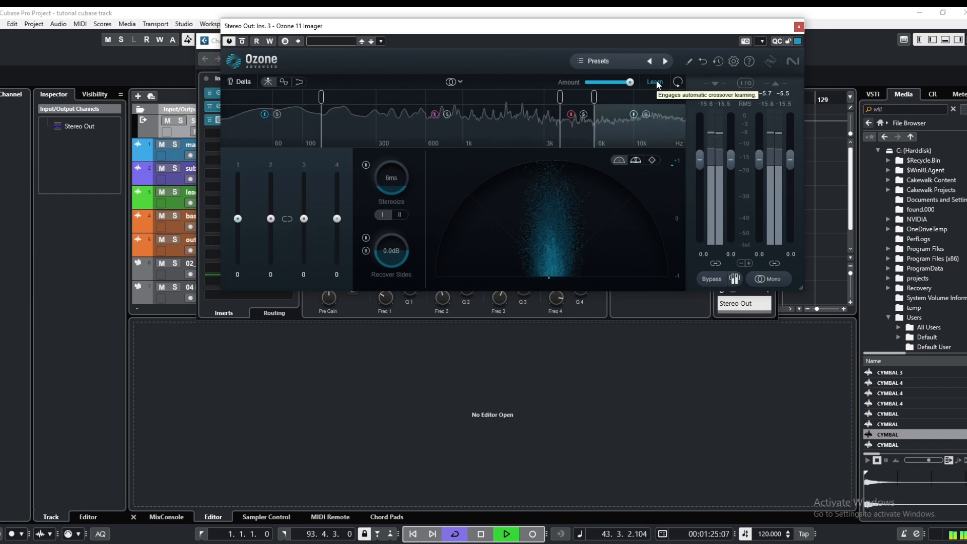
left_click(656, 82)
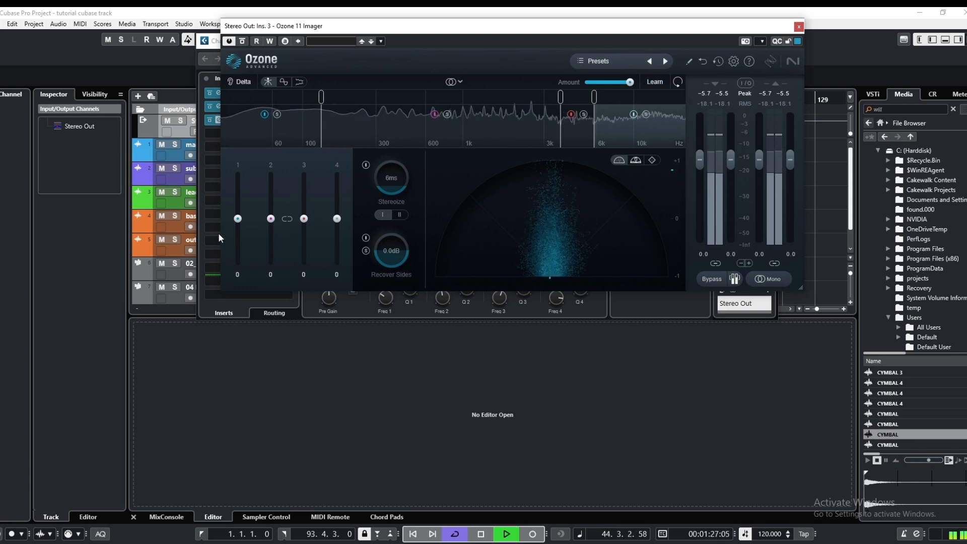
Set the Imager's band widths to -50, 70, 70 and 83 for bands 1 to 4, with the correlation trace shown
left_click_drag(238, 219, 240, 242)
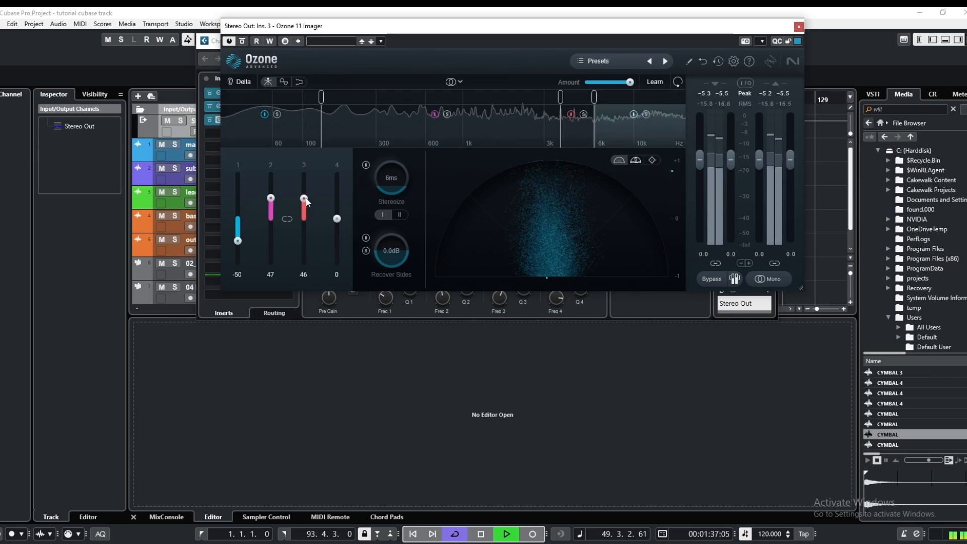
left_click(286, 84)
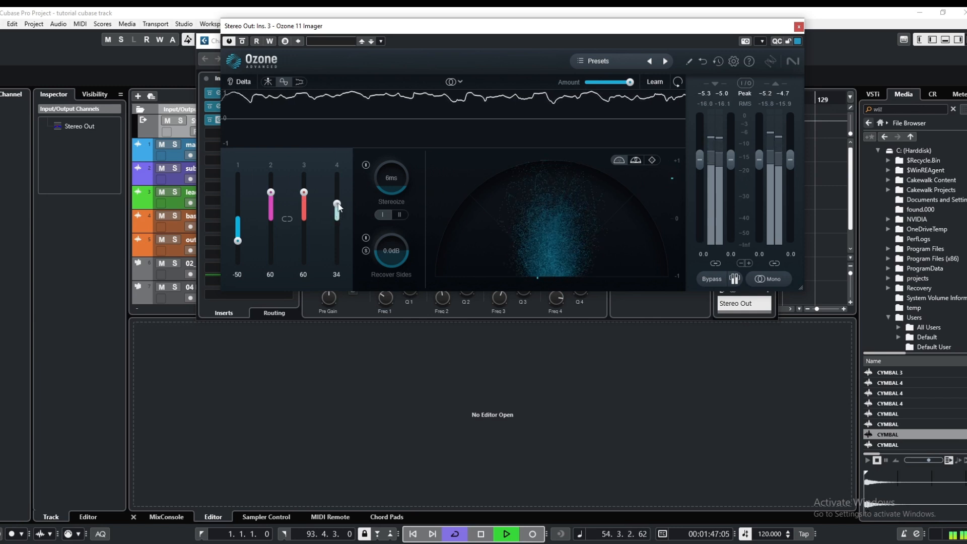
mouse_move(339, 198)
left_mouse_down()
mouse_move(339, 189)
mouse_move(305, 188)
mouse_move(337, 183)
left_mouse_up()
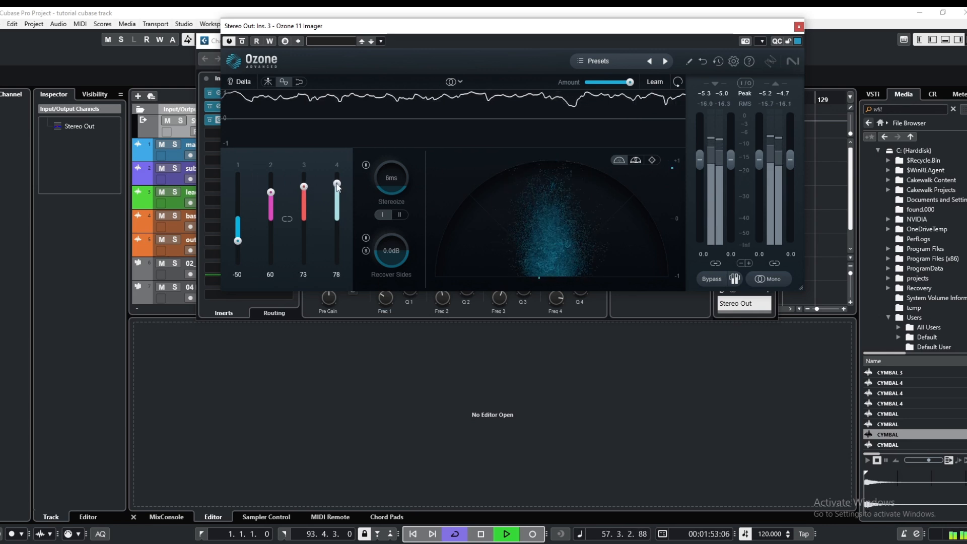
left_click_drag(270, 192, 338, 183)
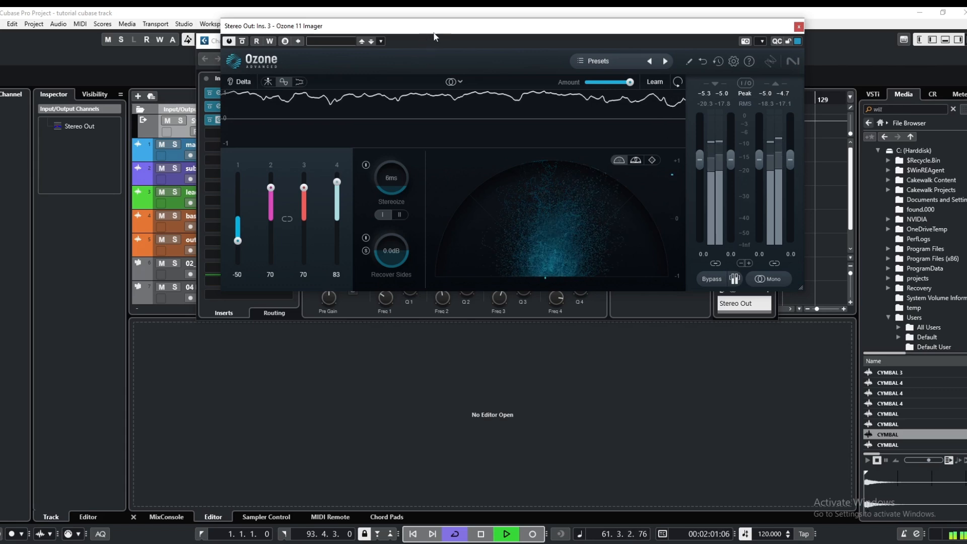
Bypass the Imager briefly and re-enable it to compare the mix with and without the widening
left_click_drag(433, 30, 535, 146)
left_click_drag(483, 43, 444, 73)
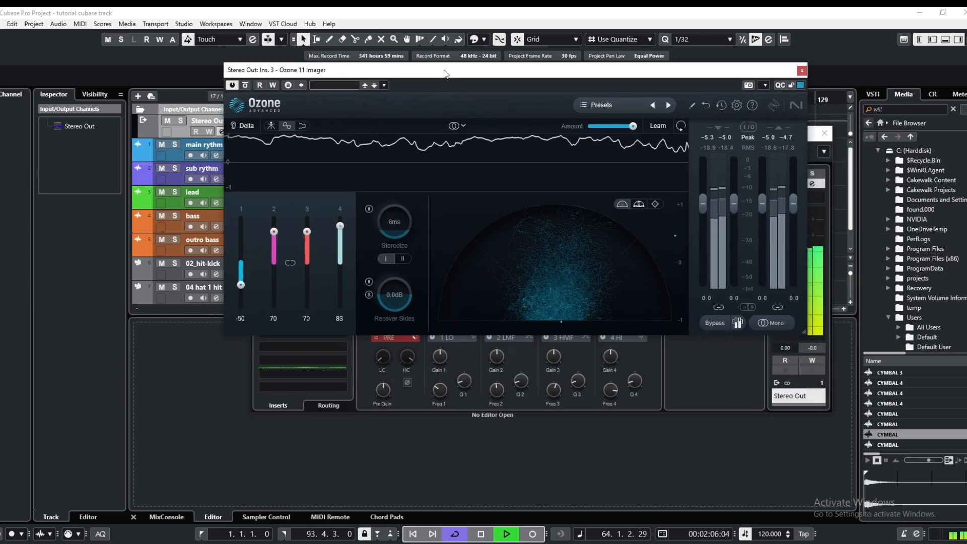
left_click(246, 85)
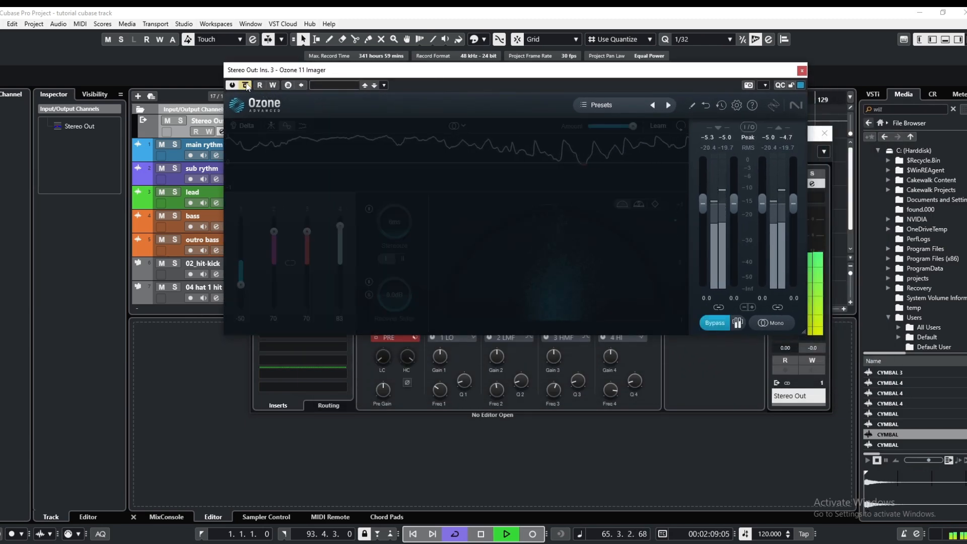
left_click(246, 85)
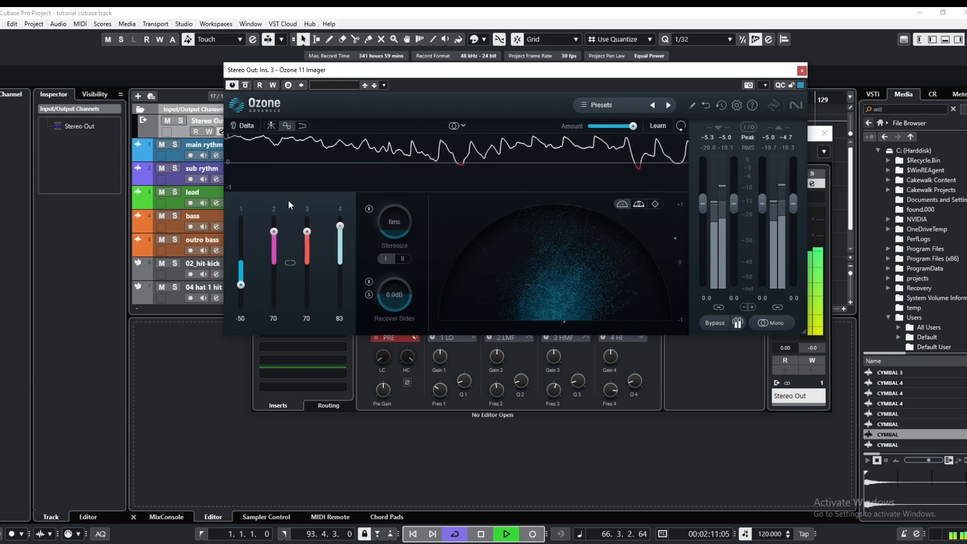
Reduce the Imager's widths to 41 for band 2, 35 for band 3 and 46 for band 4, and close the plug-in
left_click_drag(306, 231, 274, 241)
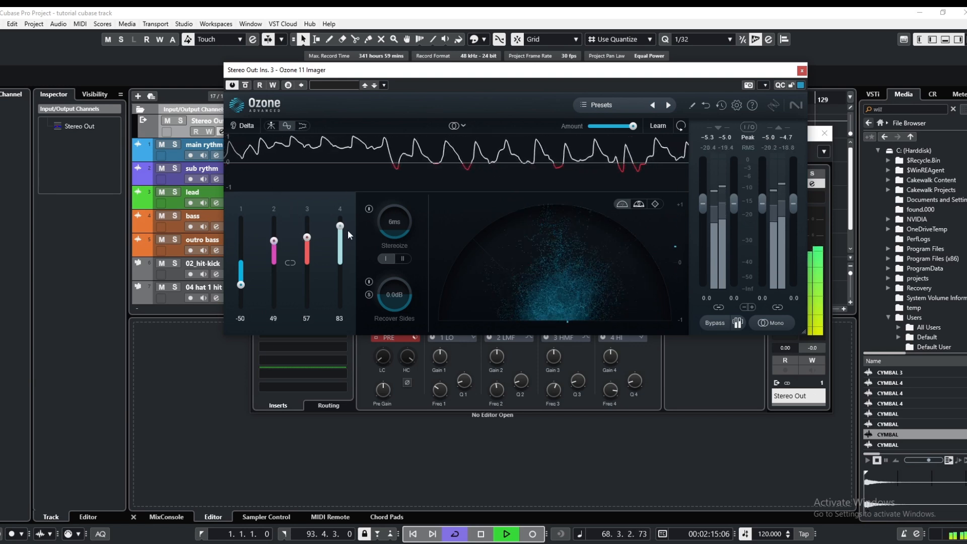
mouse_move(341, 226)
left_mouse_down()
mouse_move(341, 237)
mouse_move(274, 245)
mouse_move(342, 244)
left_mouse_up()
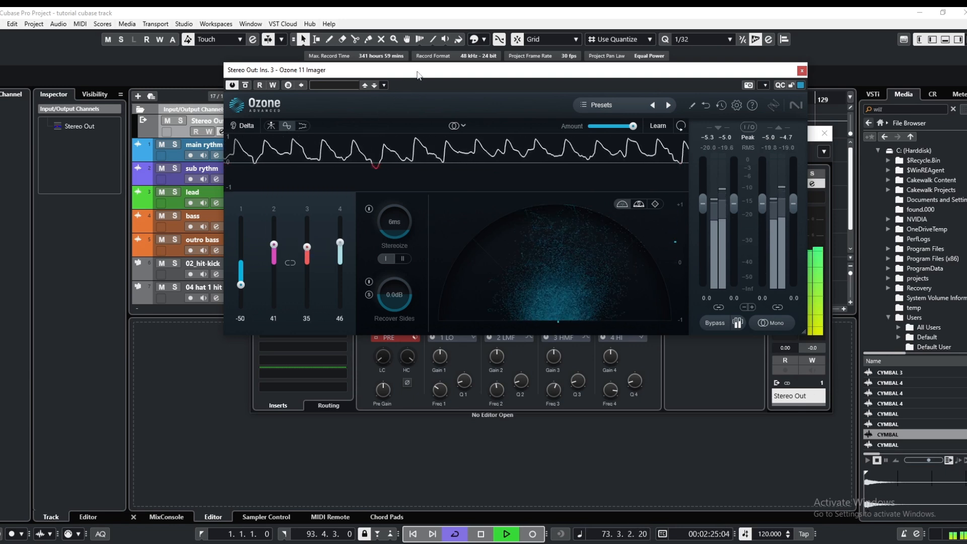
left_click_drag(417, 74, 391, 135)
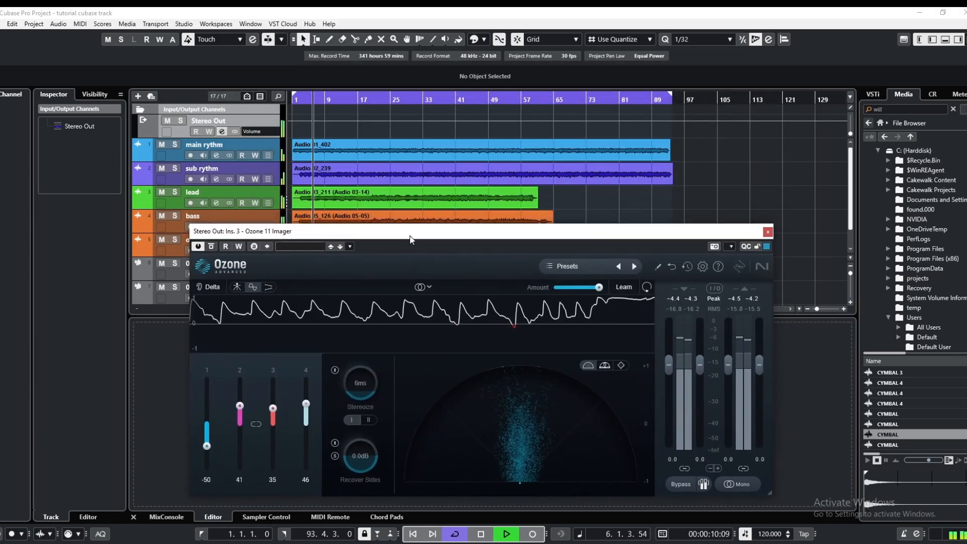
left_click_drag(542, 232, 537, 83)
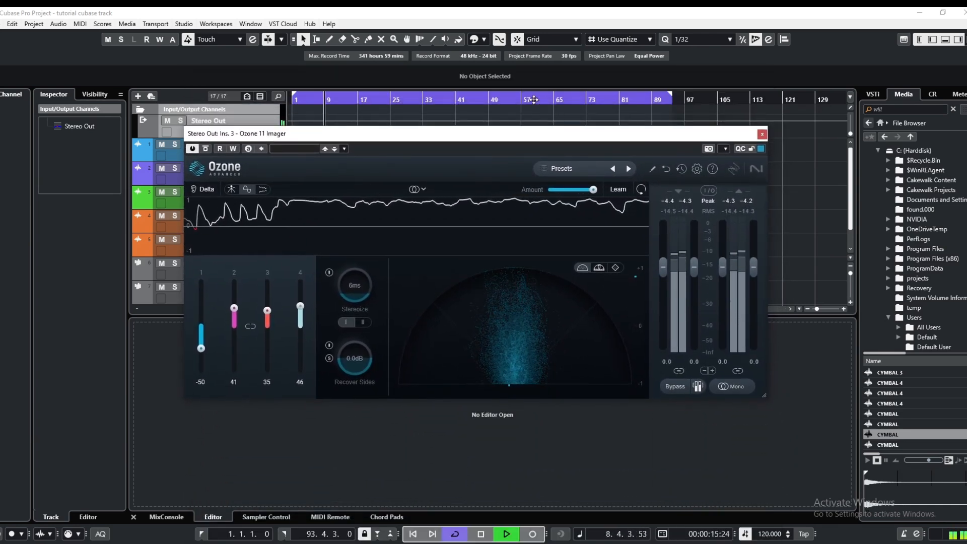
left_click(524, 100)
left_click_drag(534, 136, 534, 80)
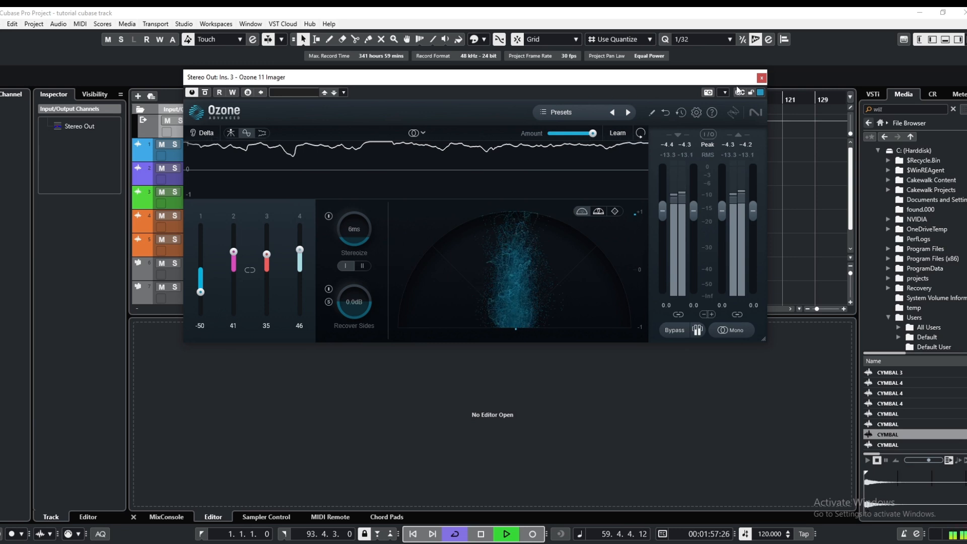
left_click(761, 79)
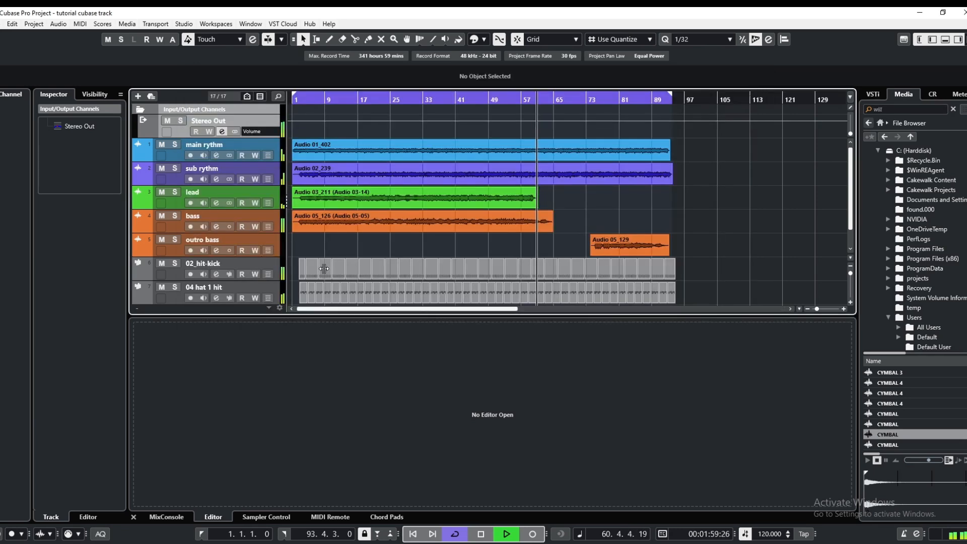
Continue playback from about bar 73 and insert Ozone 11 Dynamic EQ in the Stereo Out channel's fourth insert slot
left_click(388, 221)
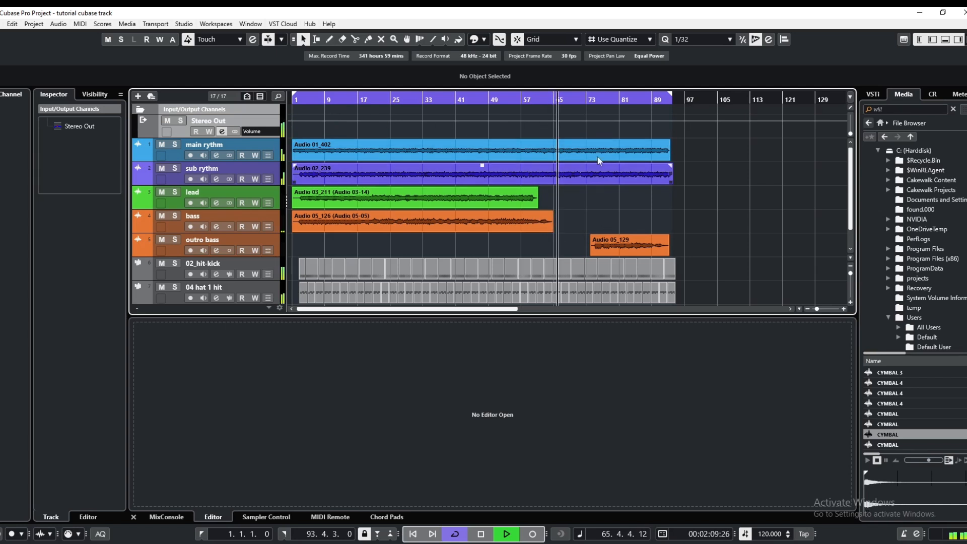
left_click(586, 99)
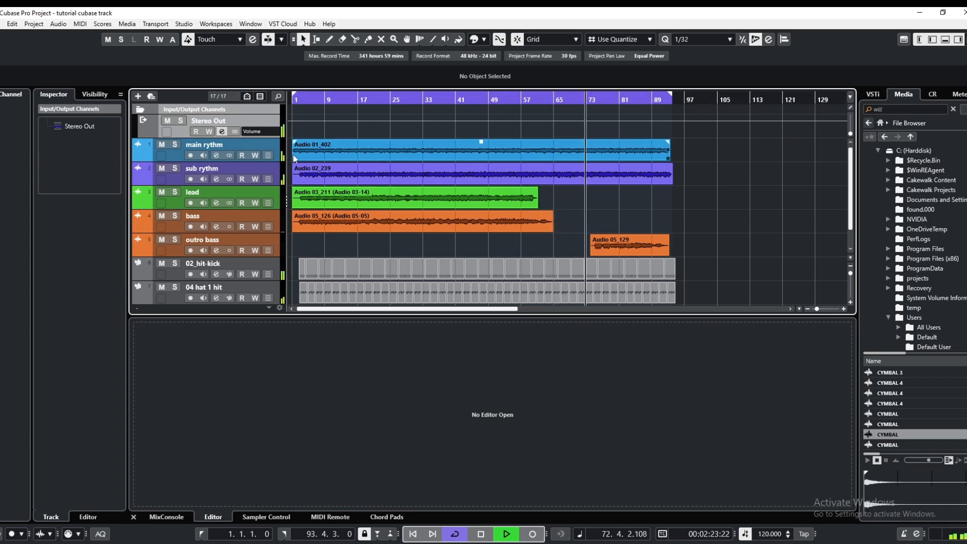
left_click(221, 132)
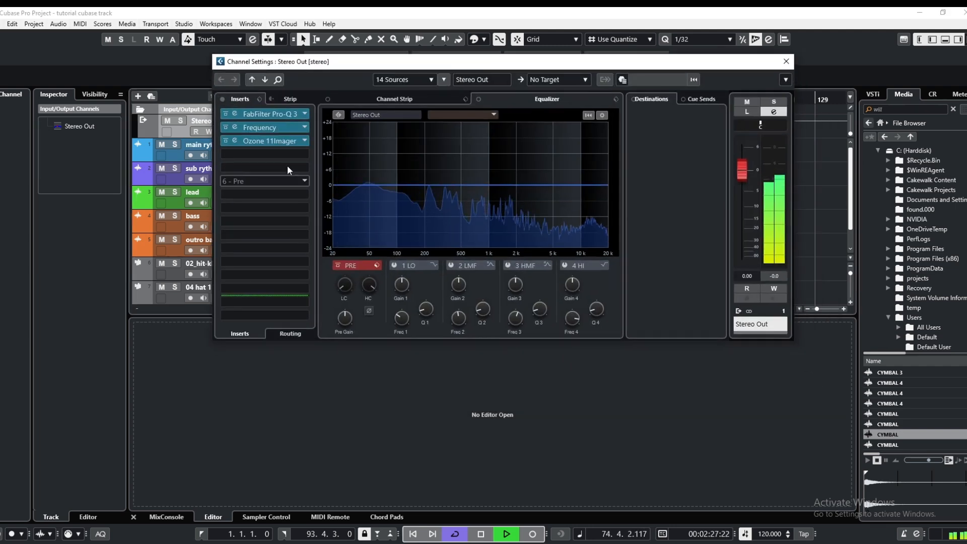
left_click(279, 157)
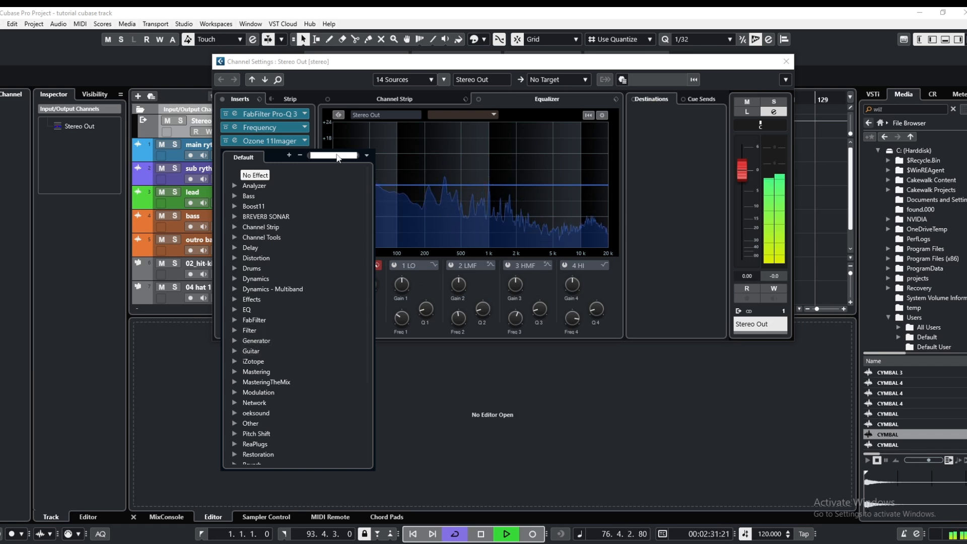
type("ozo")
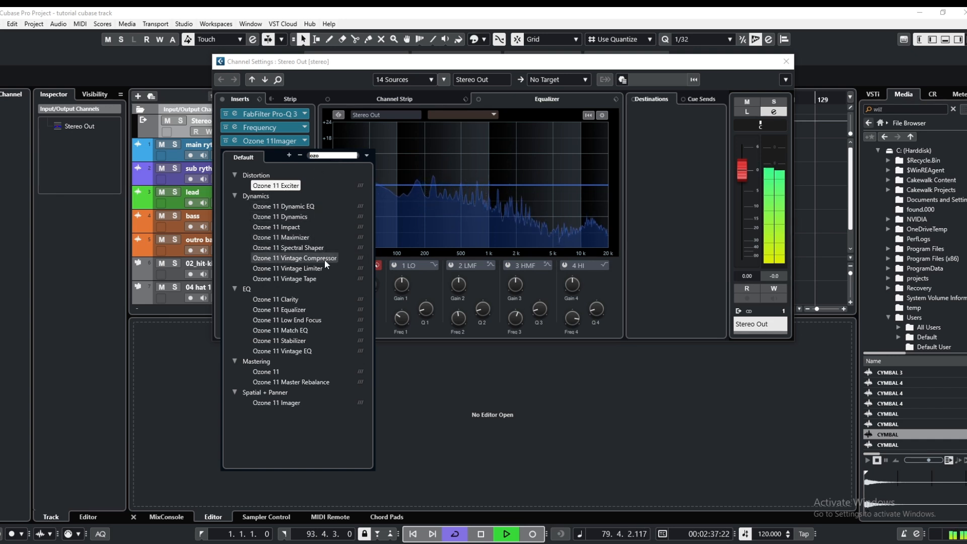
left_click(309, 208)
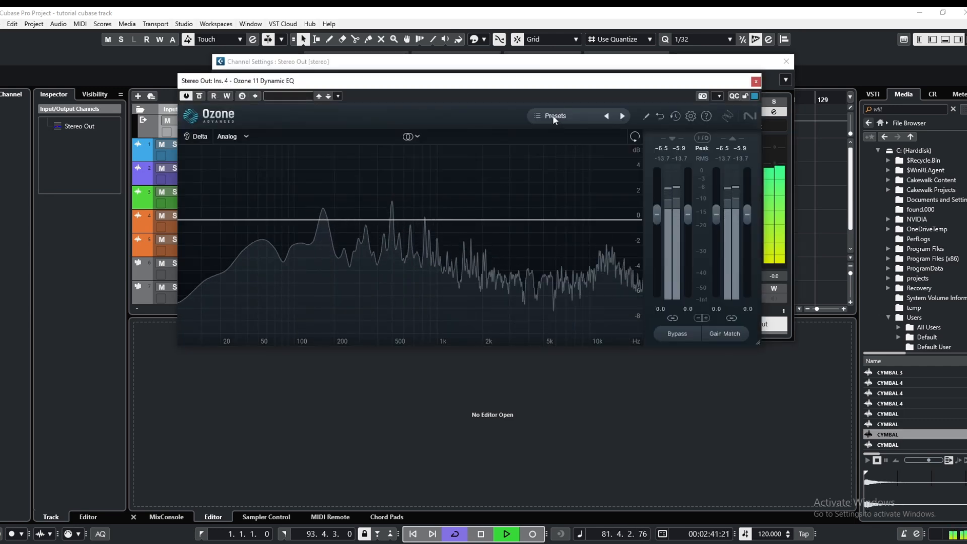
Load the Gentle Polish preset in the Dynamic EQ, audition it from the start of the song and close the plug-in
left_click(554, 116)
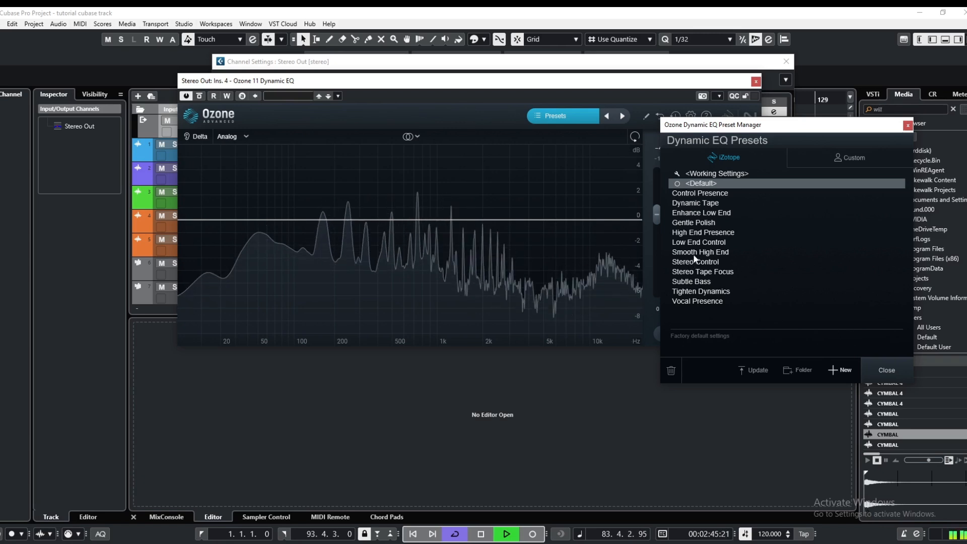
left_click(699, 224)
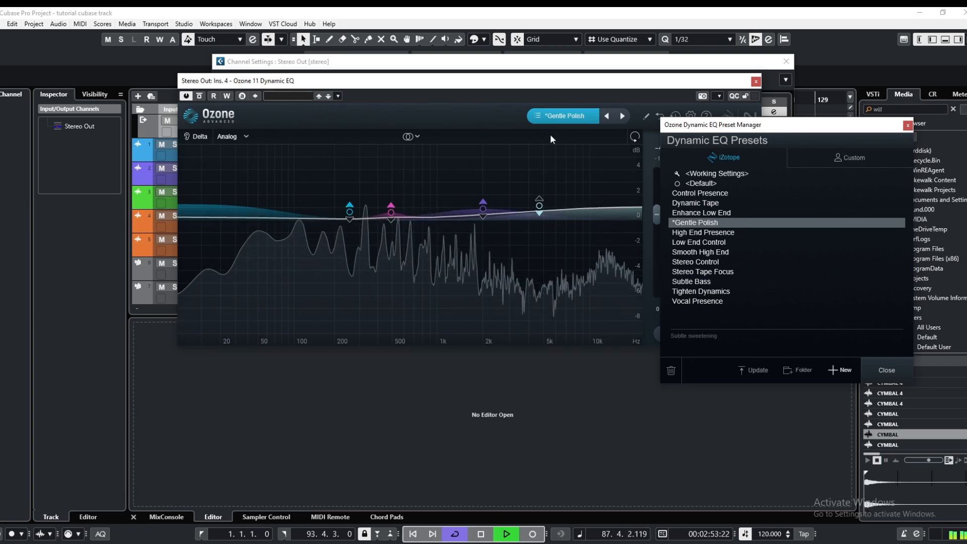
left_click_drag(493, 82, 543, 176)
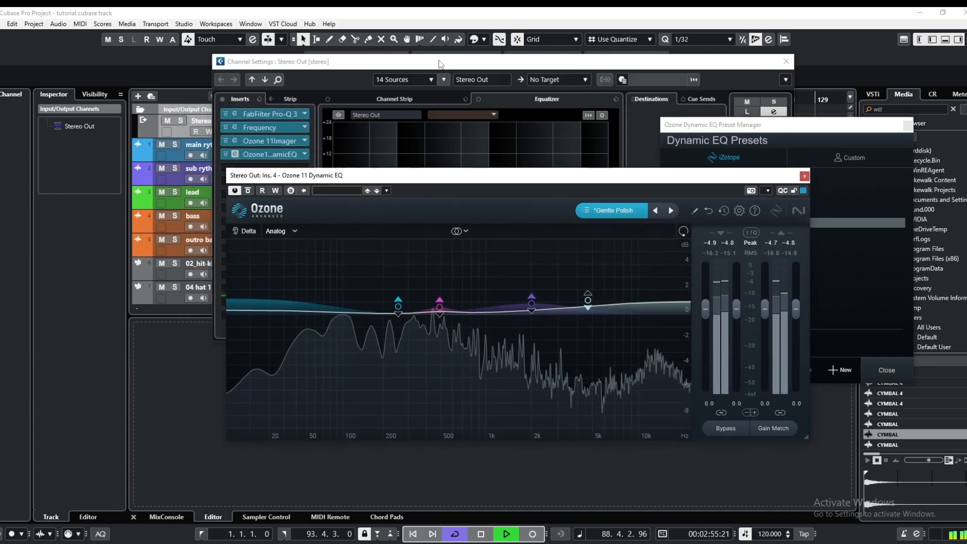
left_click_drag(439, 61, 416, 60)
left_click(324, 102)
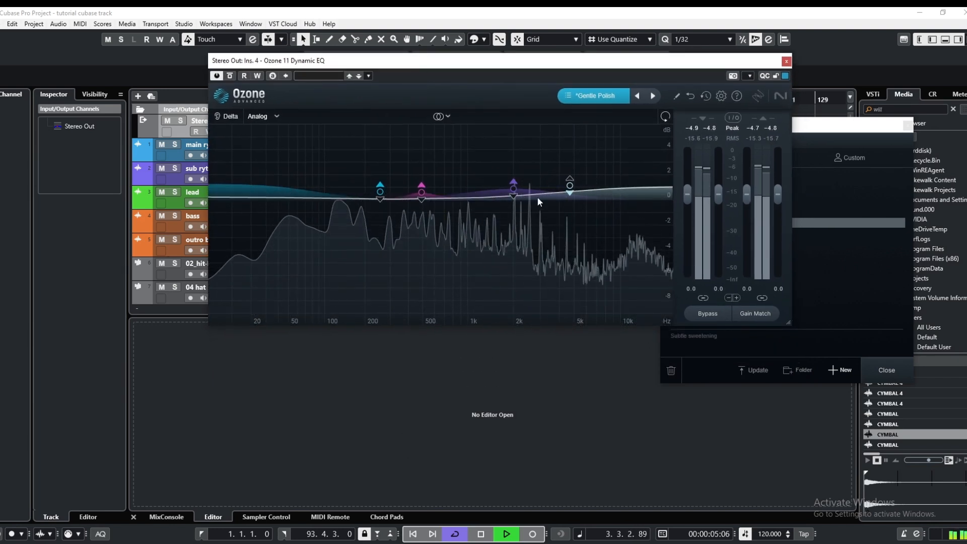
left_click(786, 61)
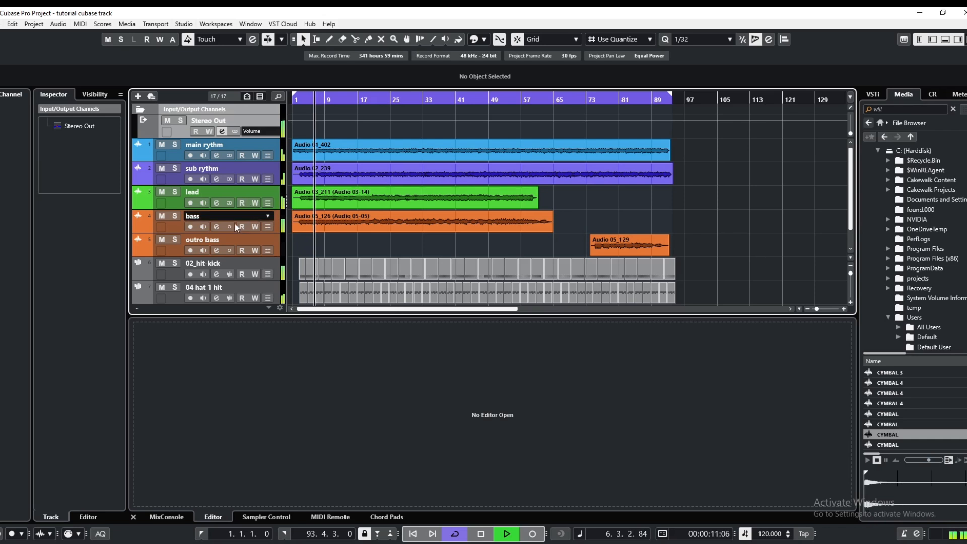
Raise the bass channel's pre gain to about -10.8 dB and close its channel settings
left_click(216, 227)
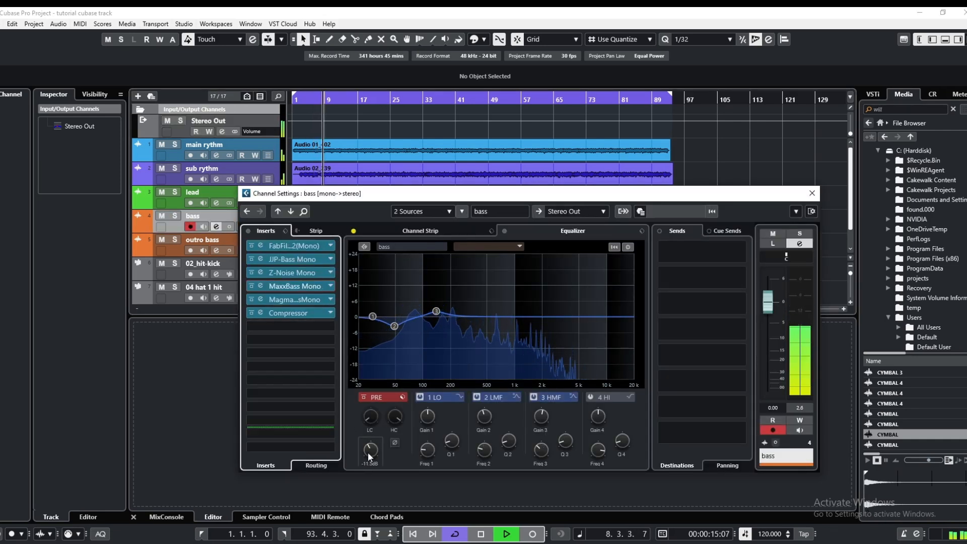
scroll(368, 456, "up", 3)
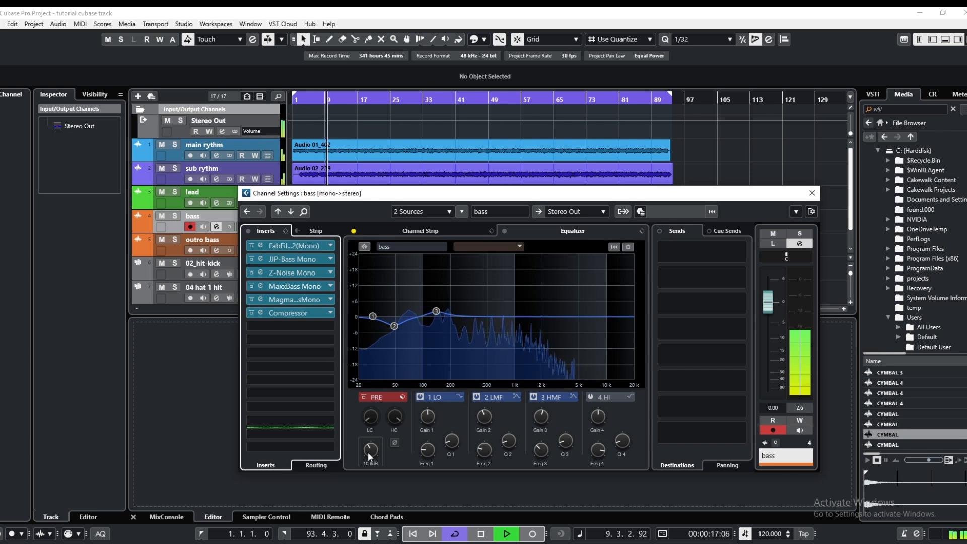
left_click(817, 197)
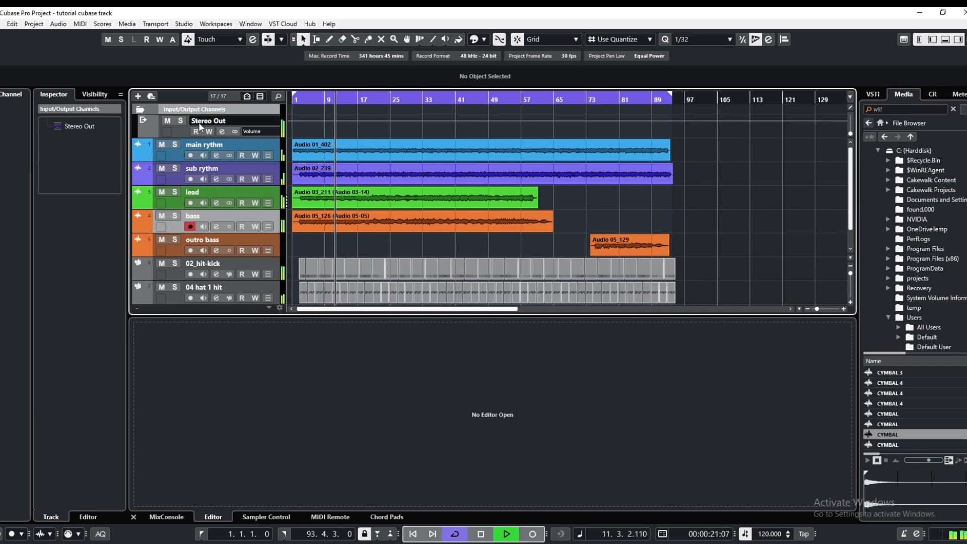
Insert Ozone 11 Vintage Compressor in the Stereo Out channel's fifth insert slot
left_click(221, 131)
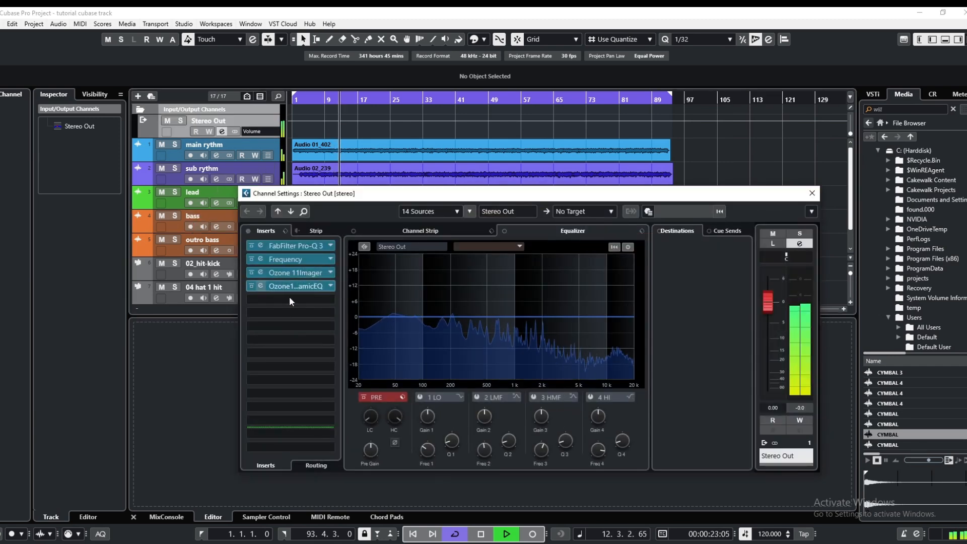
left_click(290, 299)
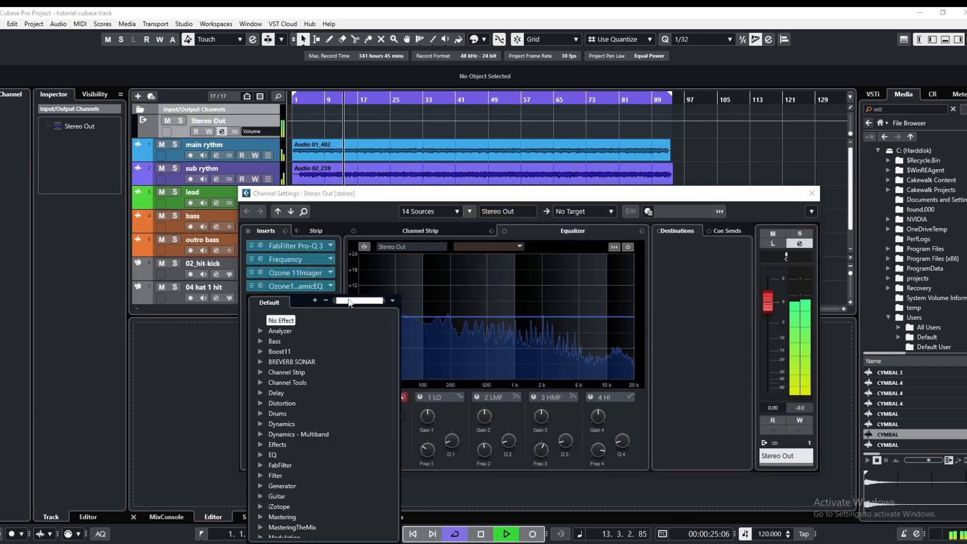
type("ozo")
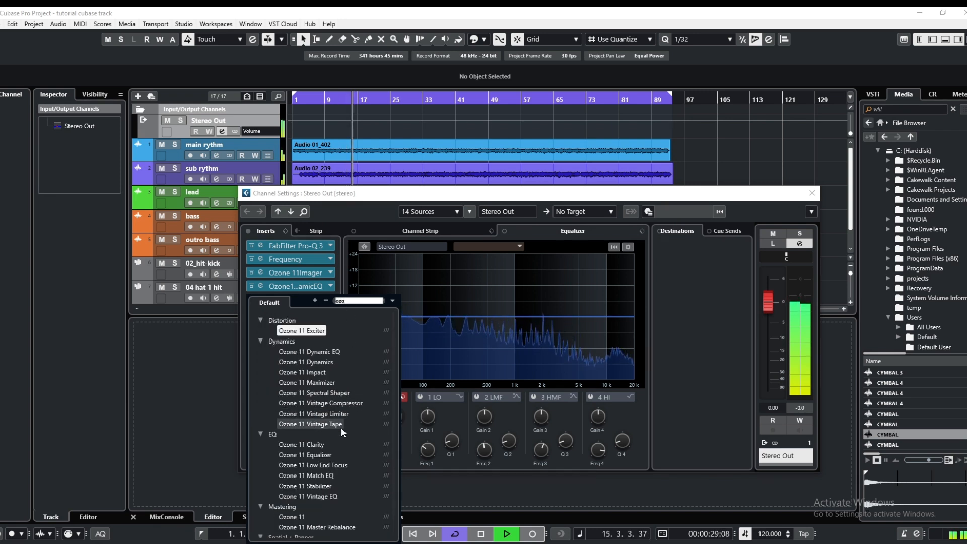
left_click(325, 405)
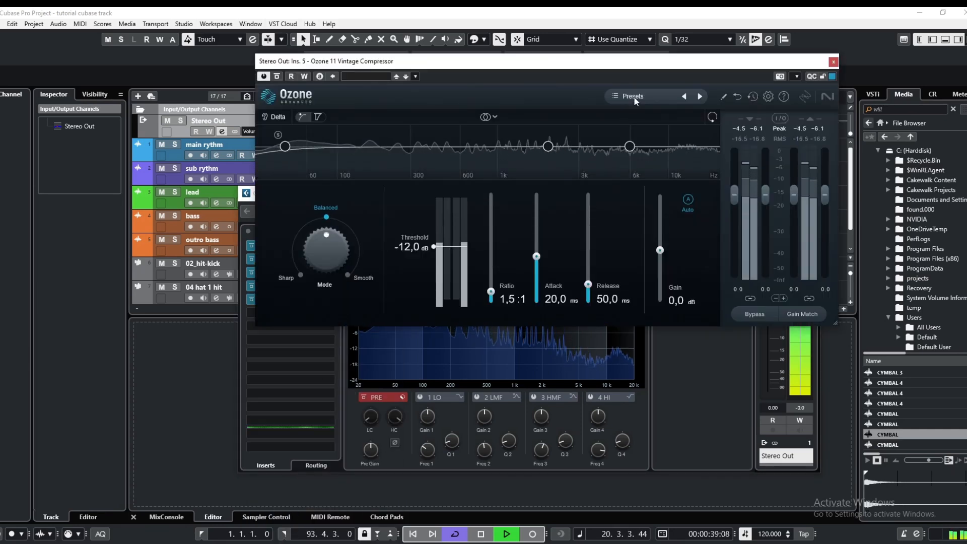
Lower the Vintage Compressor's threshold to -21.6 dB and close the plug-in
left_click(634, 95)
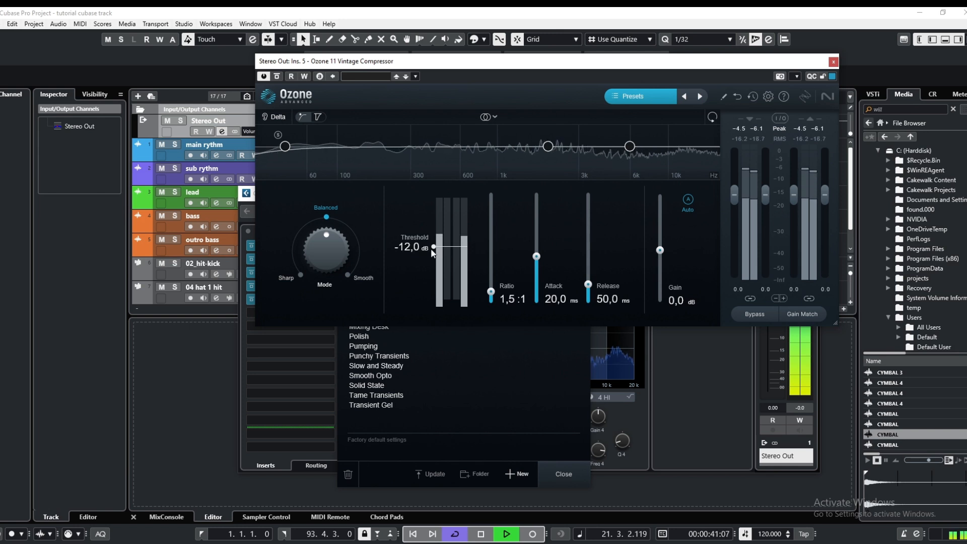
left_click_drag(437, 247, 438, 263)
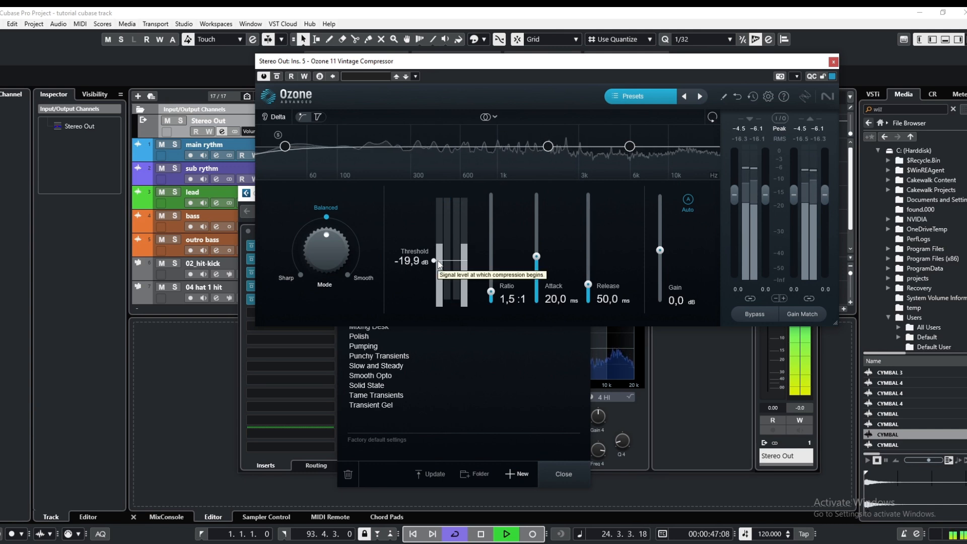
left_click_drag(438, 261, 440, 263)
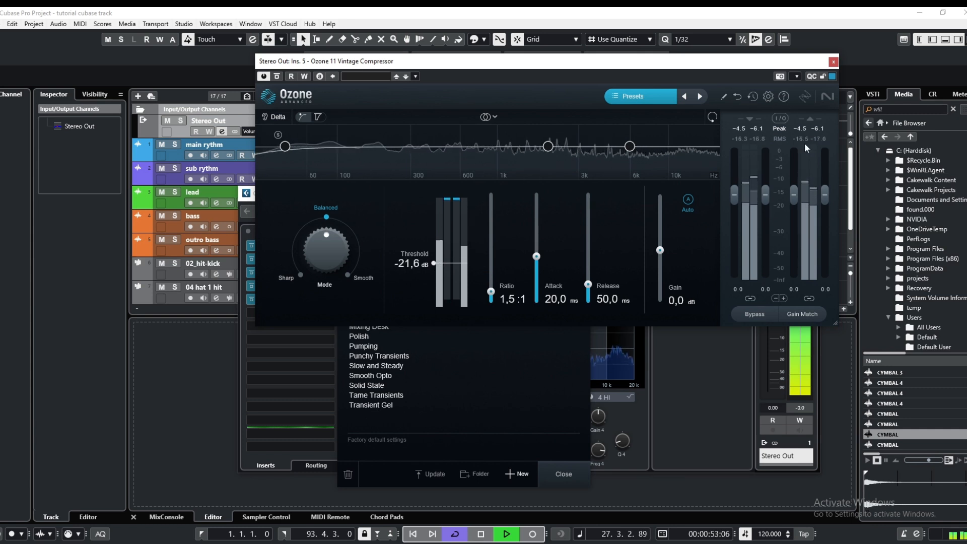
left_click(834, 61)
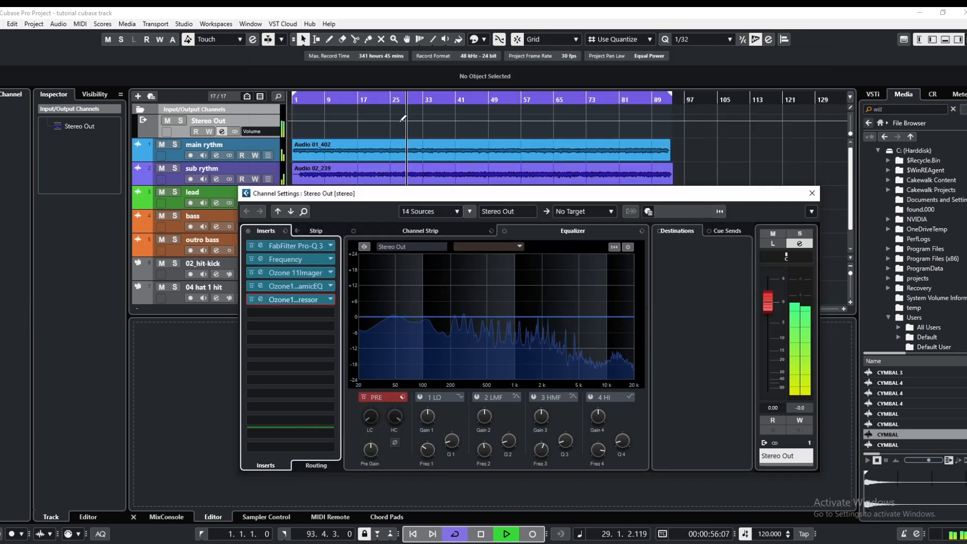
Insert Ozone 11 Vintage Tape in the Stereo Out channel's sixth insert slot
left_click(294, 313)
type("o")
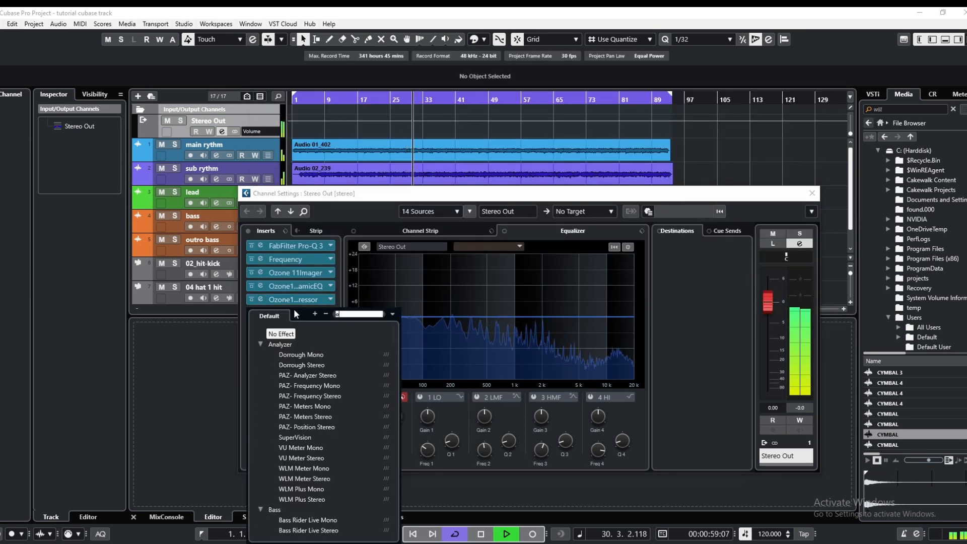
type("zo")
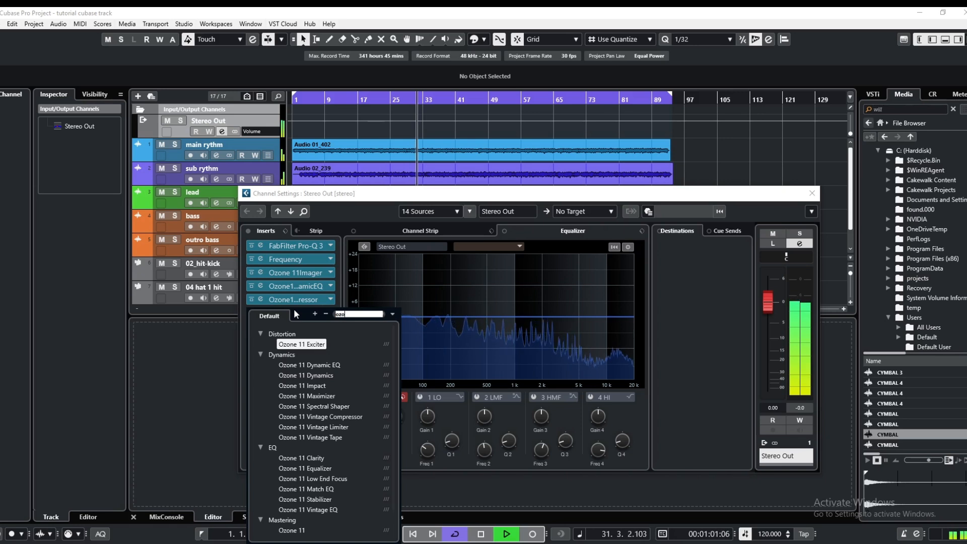
left_click(326, 438)
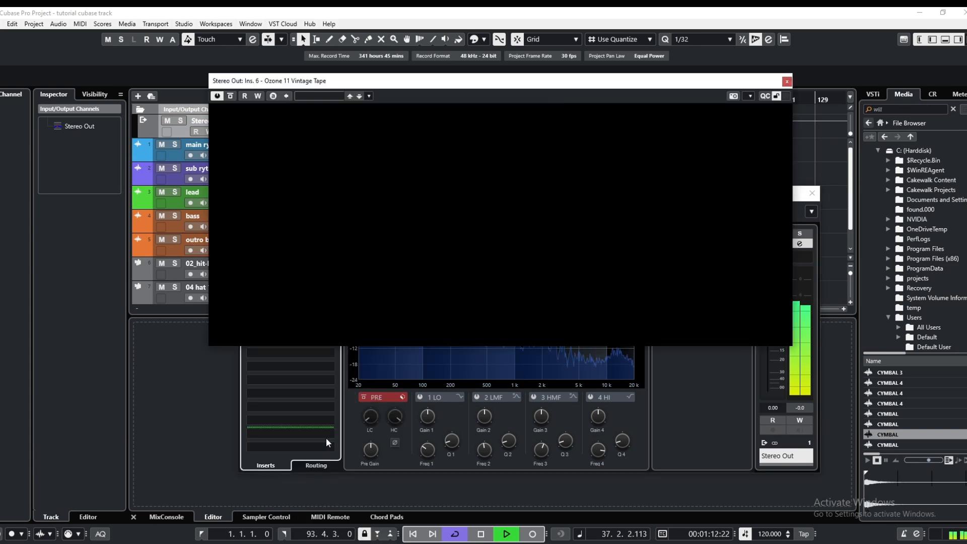
Audition the Vintage Tape presets Increased Warmth and Smooth Polish, and load Tape Saturation
left_click(600, 113)
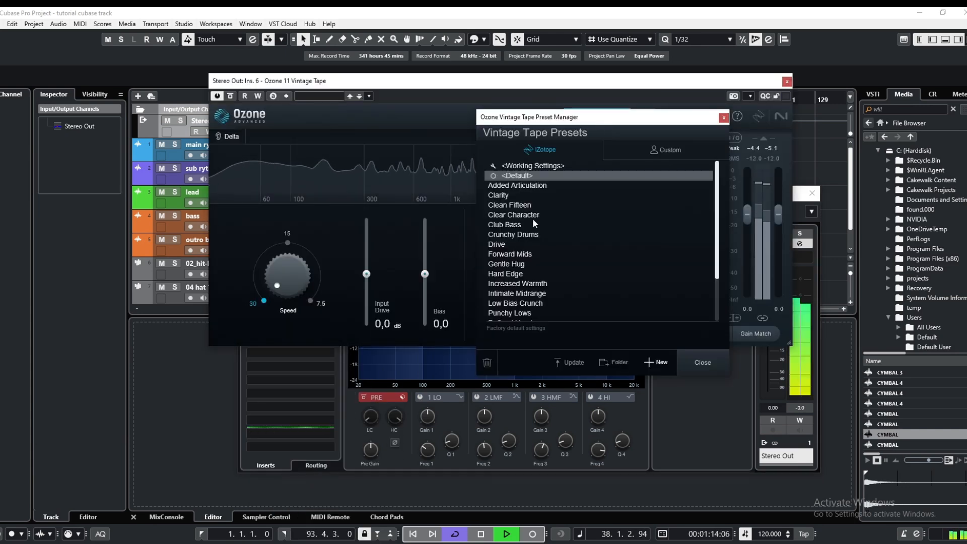
left_click(529, 285)
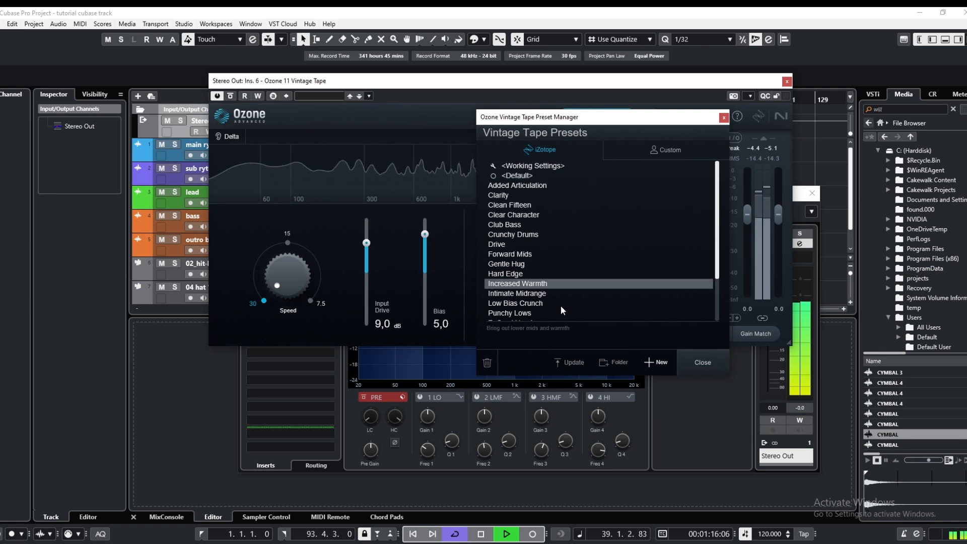
scroll(558, 294, "down", 5)
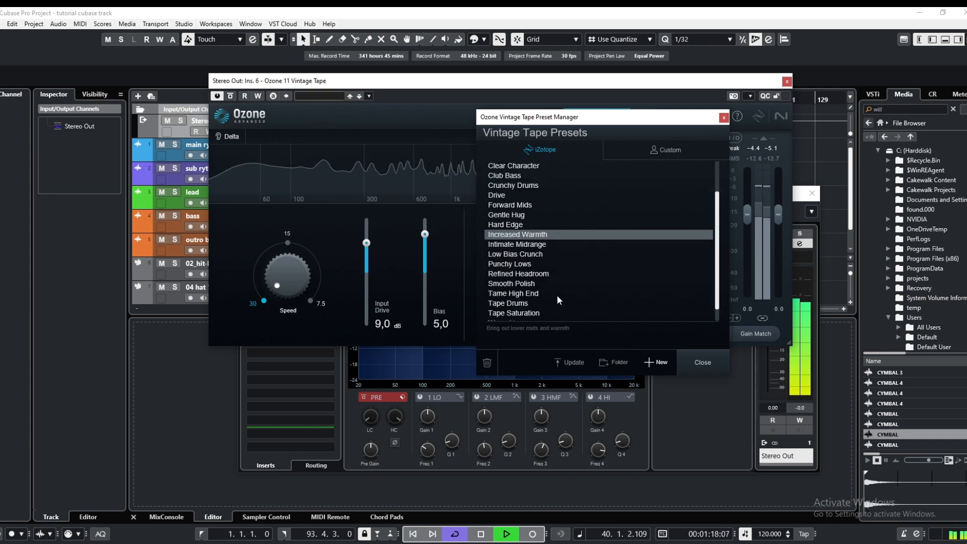
scroll(540, 301, "down", 1)
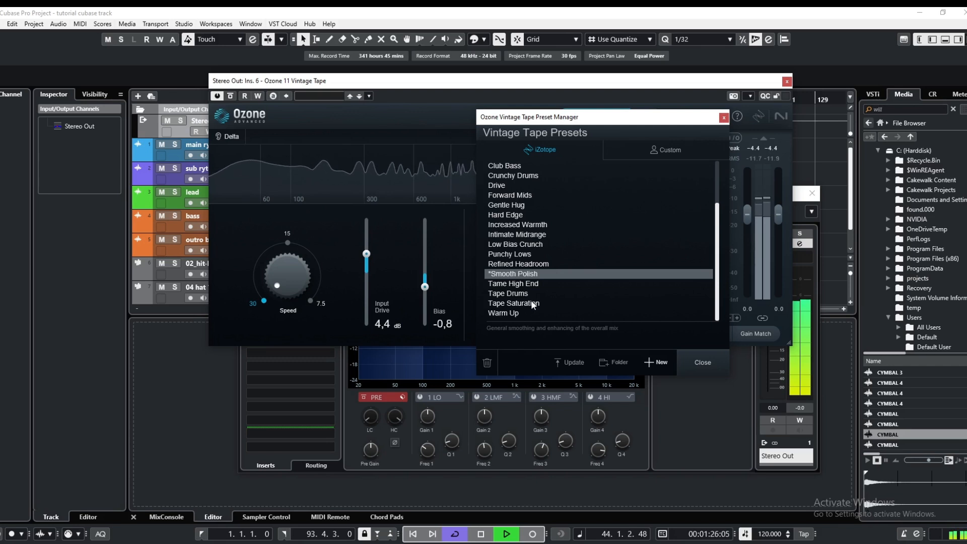
left_click(509, 305)
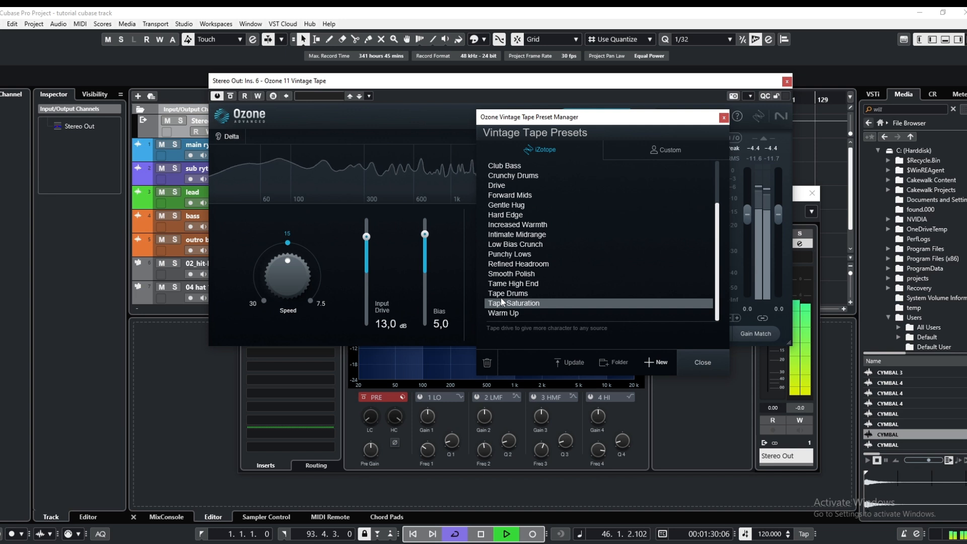
Set the Vintage Tape's low emphasis to 1.6, bias to 2.4 and harmonics to 2.8, and close the plug-in
left_click(457, 268)
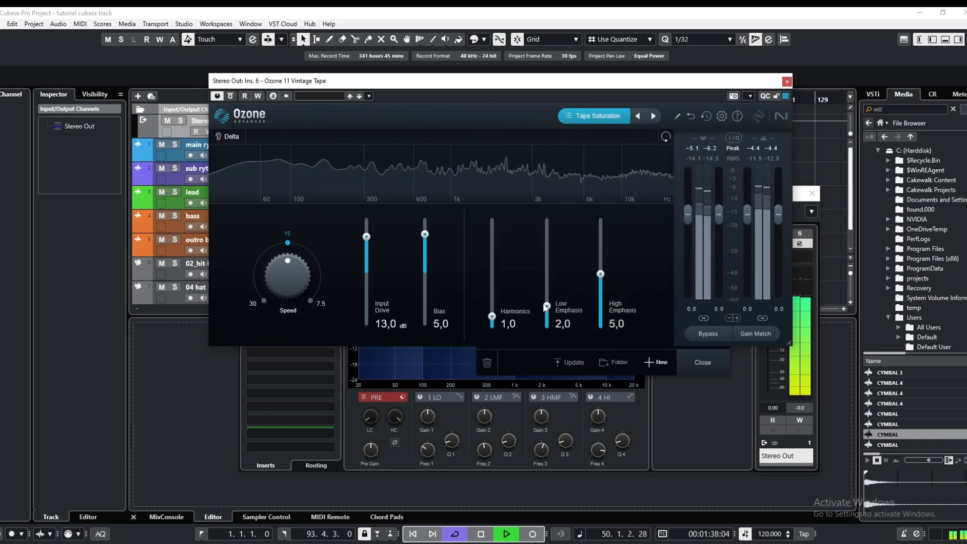
left_click_drag(547, 306, 492, 303)
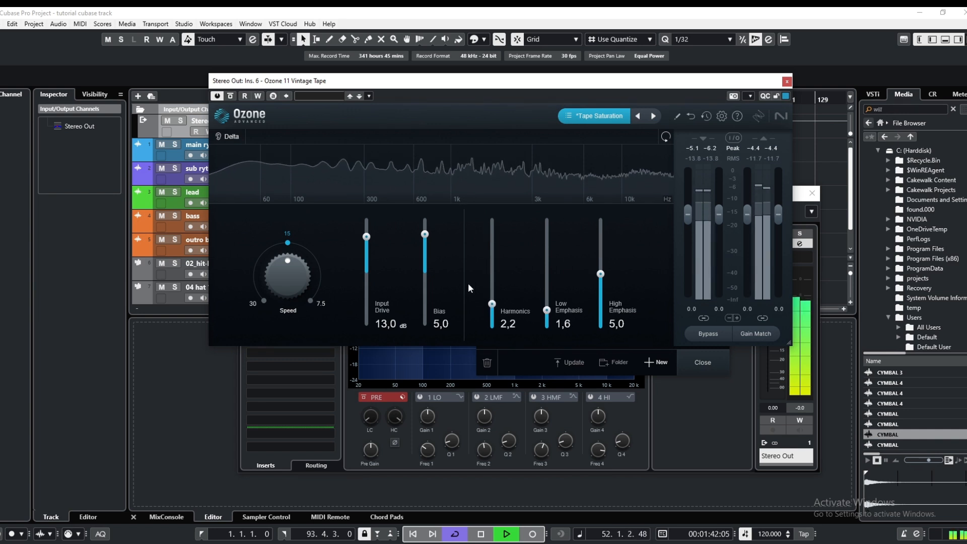
left_click_drag(425, 234, 424, 249)
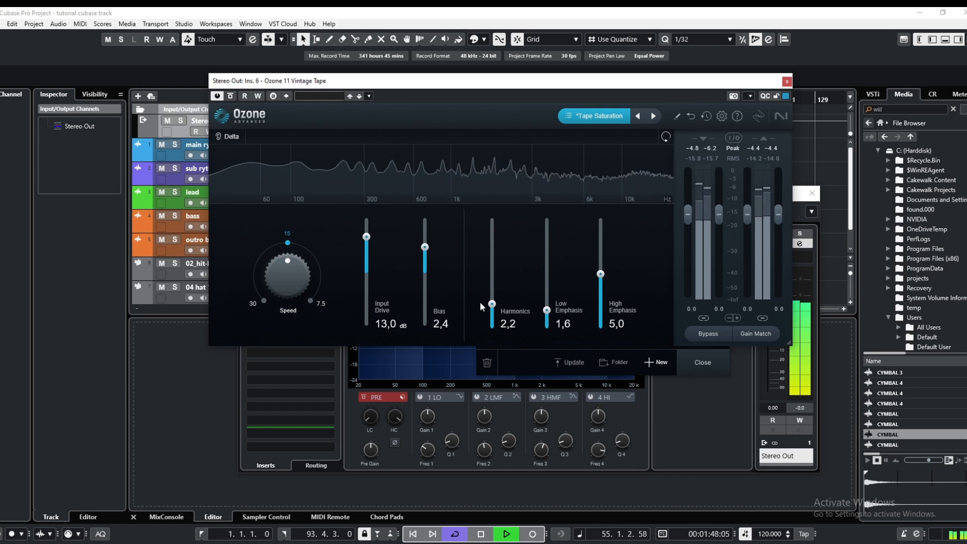
left_click_drag(492, 304, 493, 297)
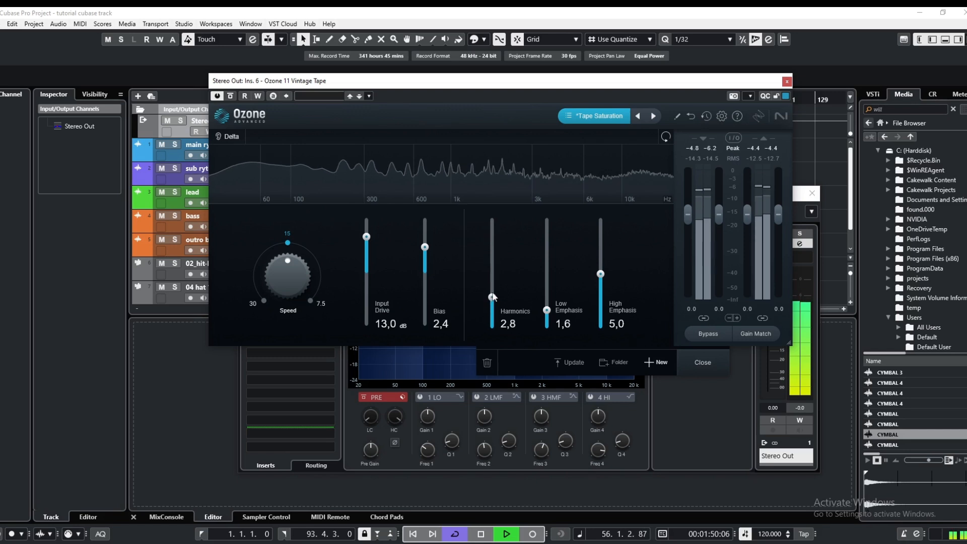
left_click(787, 82)
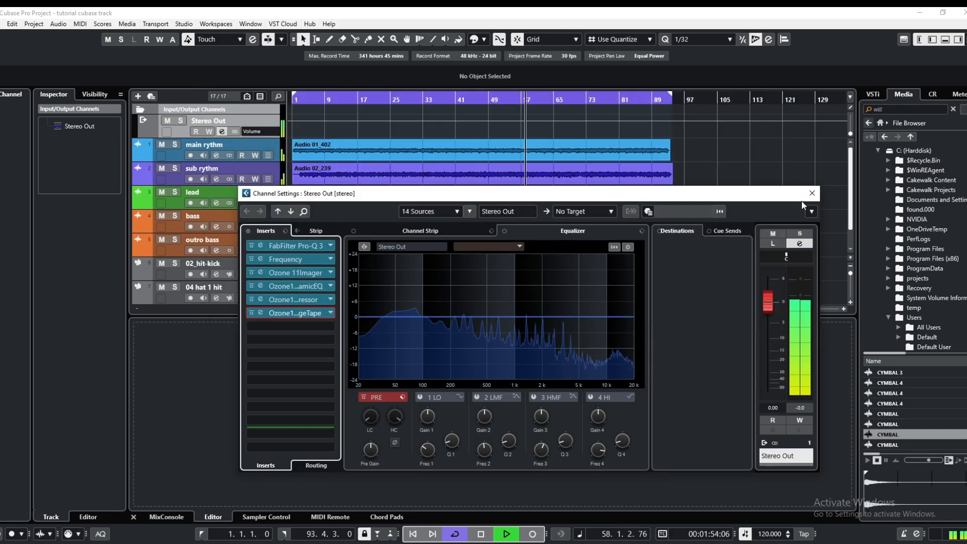
Insert Ozone 11 Spectral Shaper in the Stereo Out channel's seventh insert slot and close the channel settings
left_click_drag(483, 193, 490, 101)
left_click(286, 236)
left_click(349, 237)
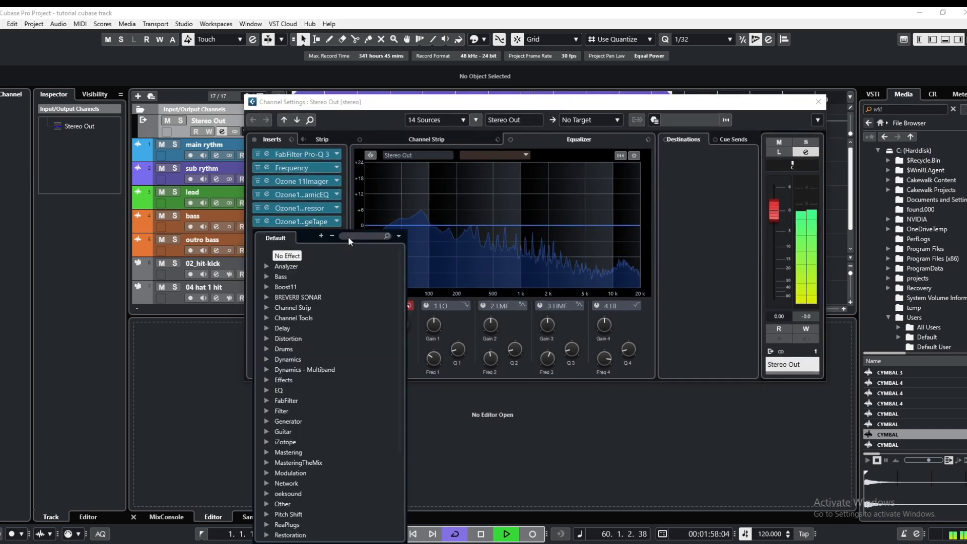
type("o")
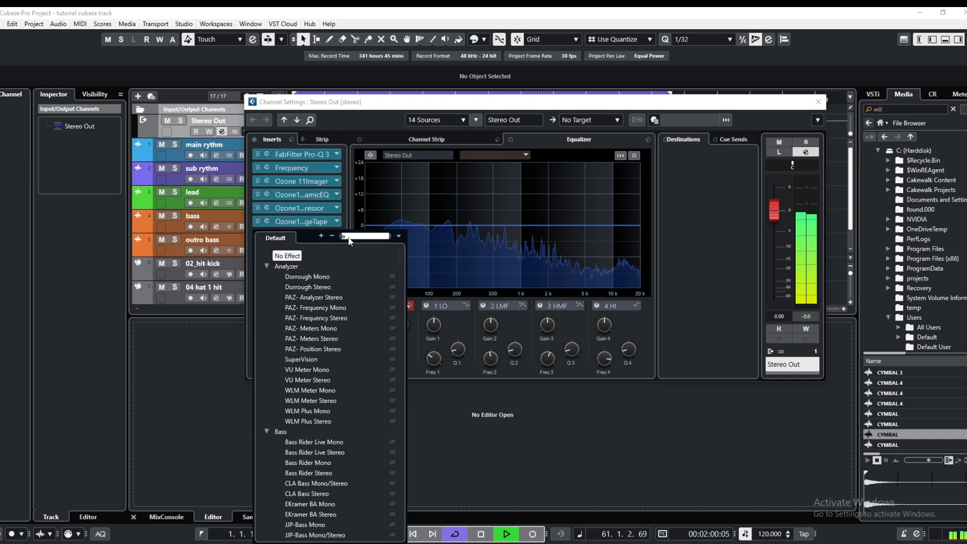
type("zo")
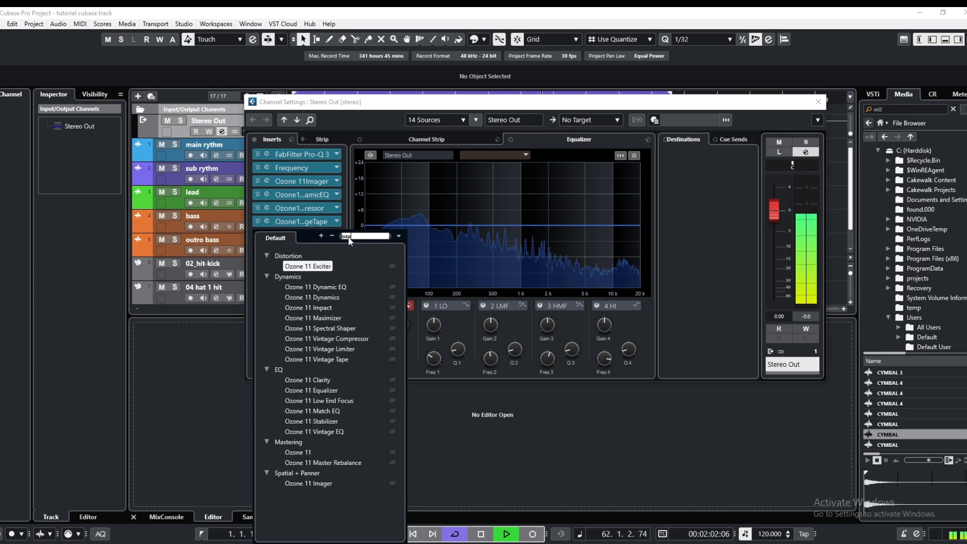
left_click(328, 326)
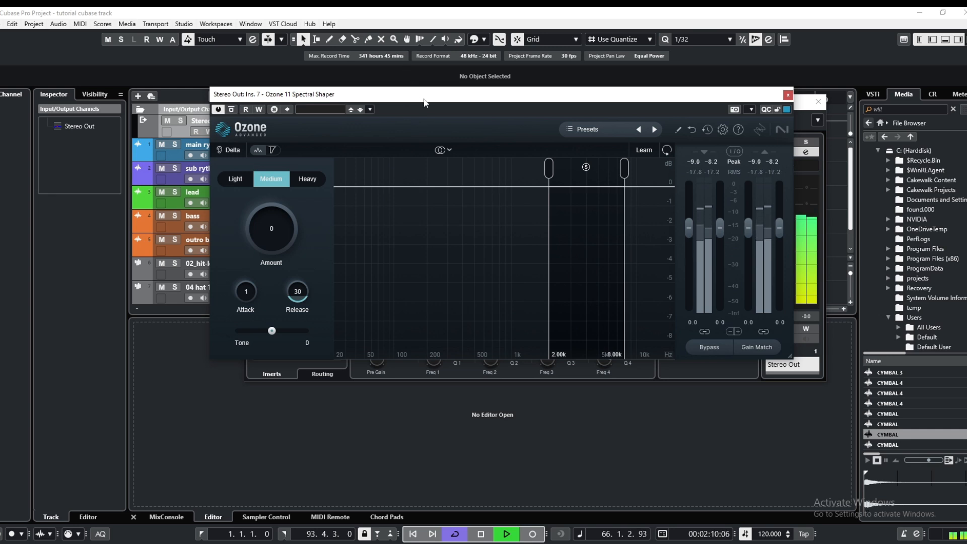
left_click_drag(424, 96, 465, 186)
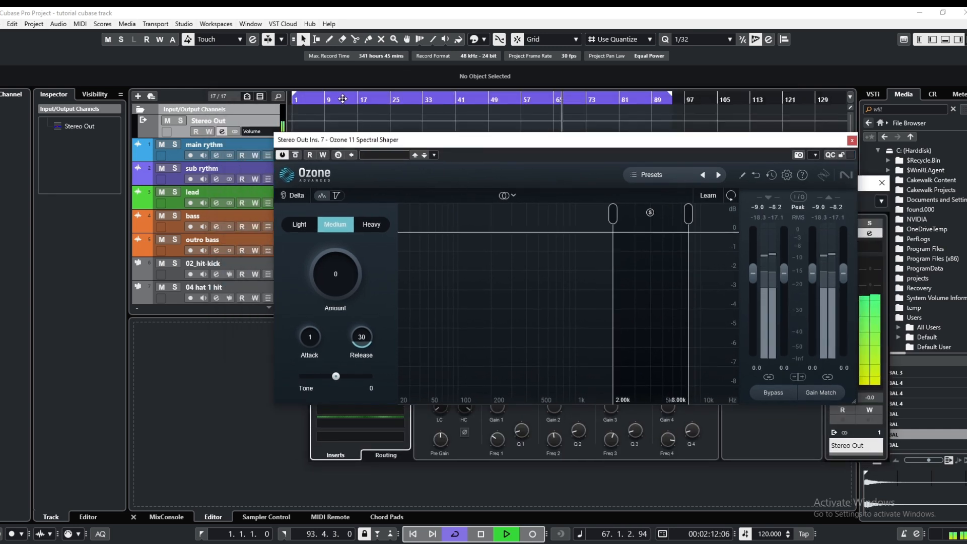
left_click(885, 189)
left_click_drag(522, 142, 465, 82)
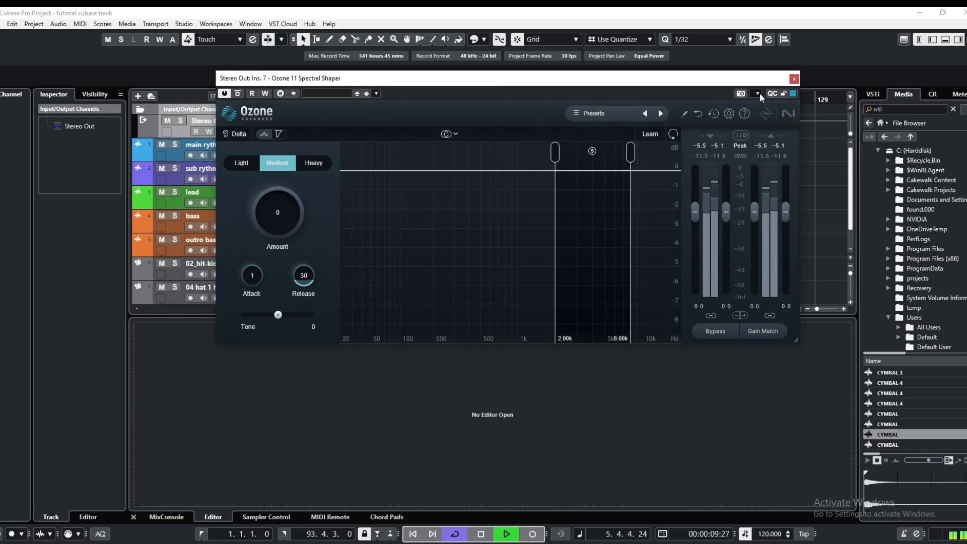
Load the Spectral Shaper preset Control Nasal Frequencies, raise its amount to 52, and close the plug-in
left_click(592, 115)
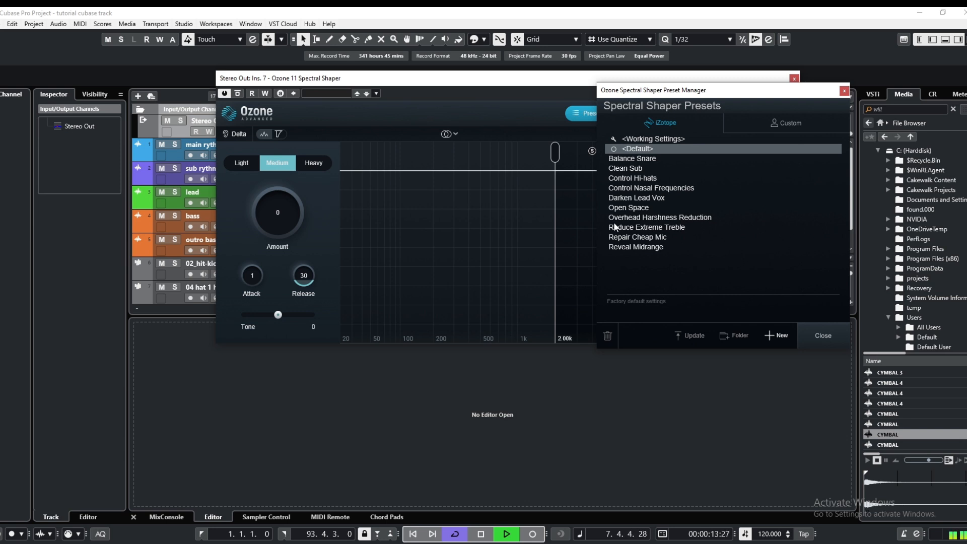
left_click(636, 188)
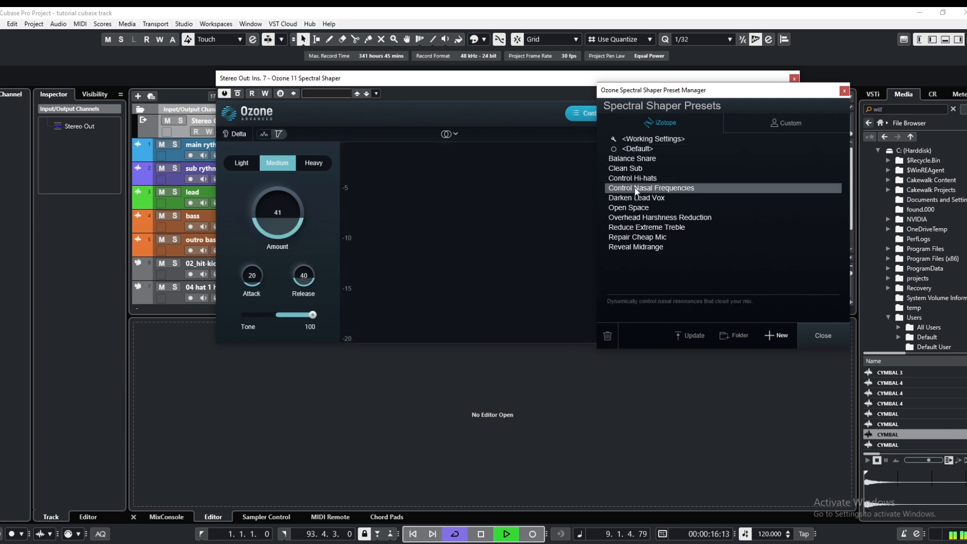
left_click(845, 92)
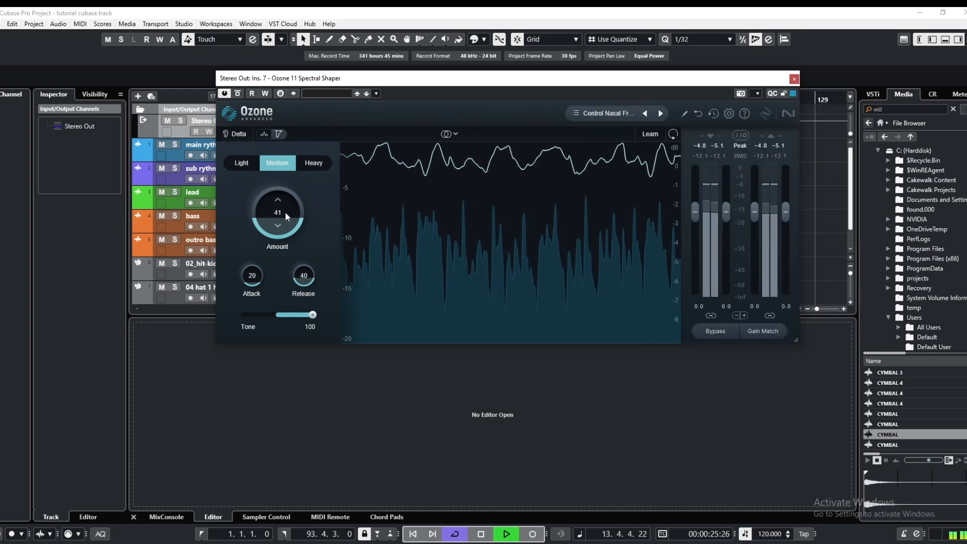
mouse_move(286, 211)
left_mouse_down()
mouse_move(284, 203)
mouse_move(276, 210)
left_mouse_up()
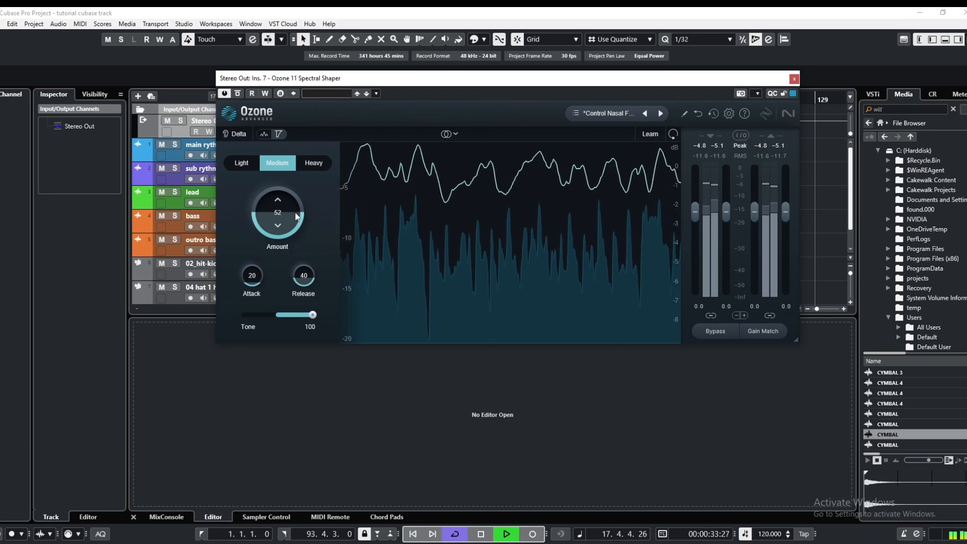
left_click(793, 79)
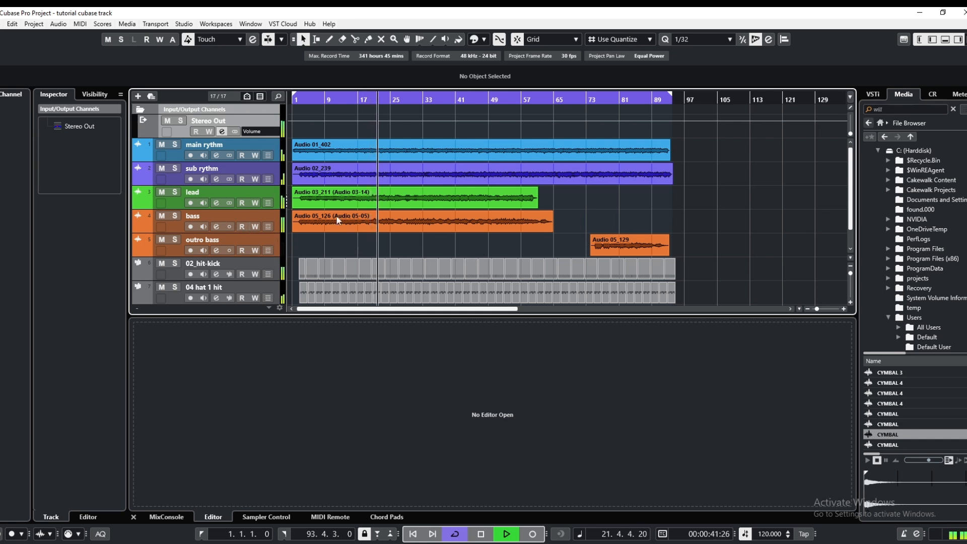
Listen to the processed mix's outro from near bar 75 and stop playback
left_click(597, 101)
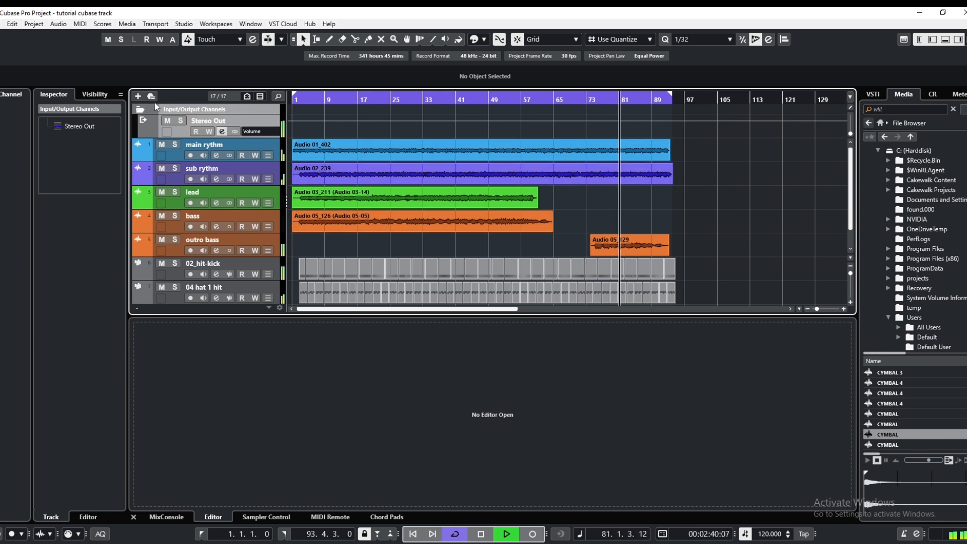
left_click(140, 109)
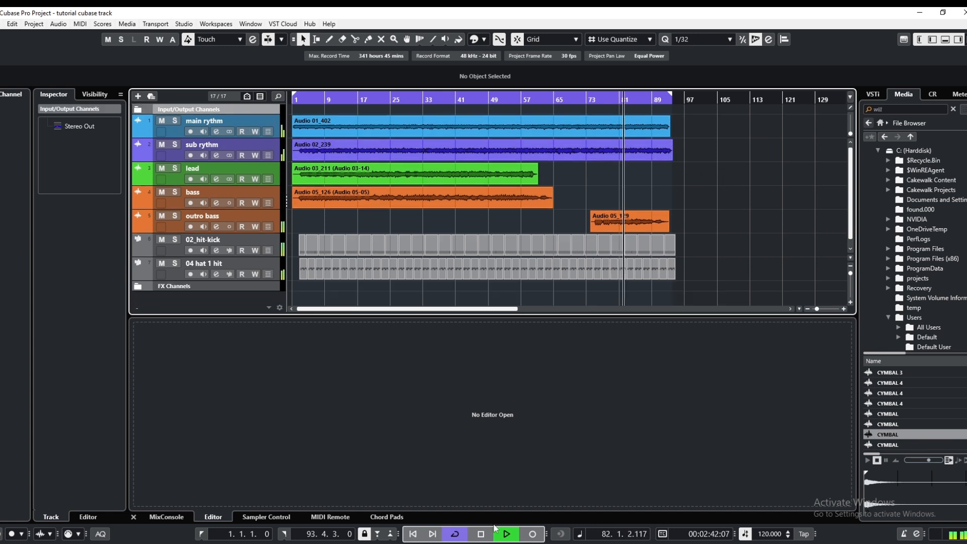
left_click(489, 539)
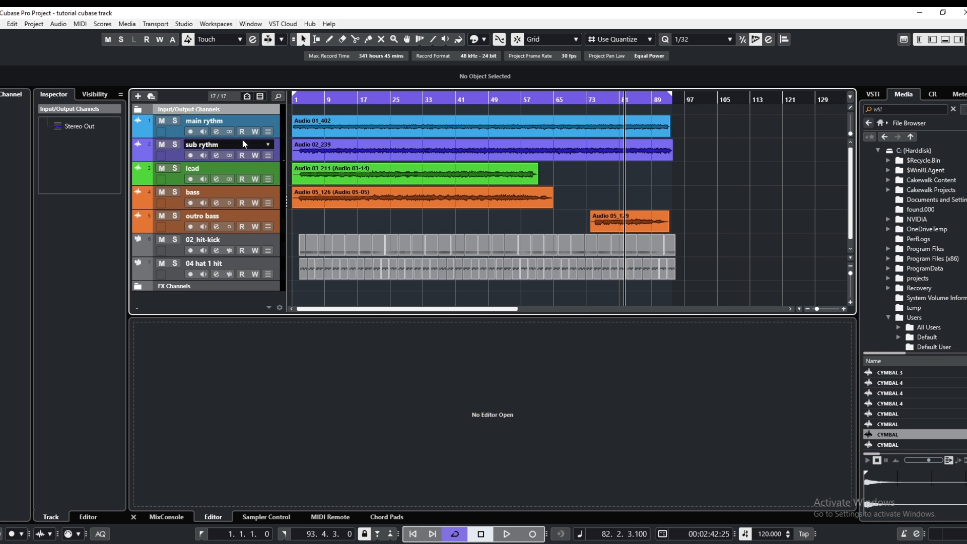
Review the complete insert chain in the Stereo Out channel settings, then close them
left_click(138, 110)
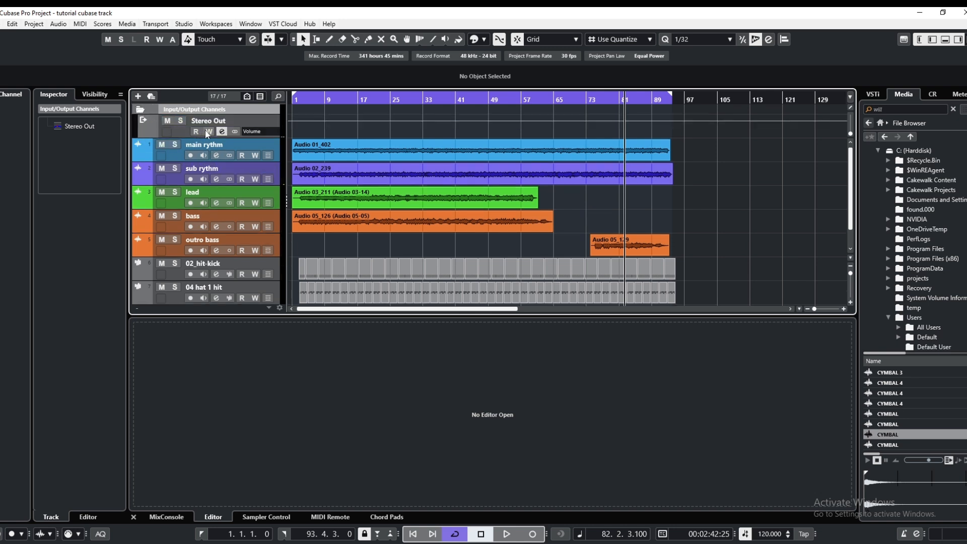
left_click(222, 131)
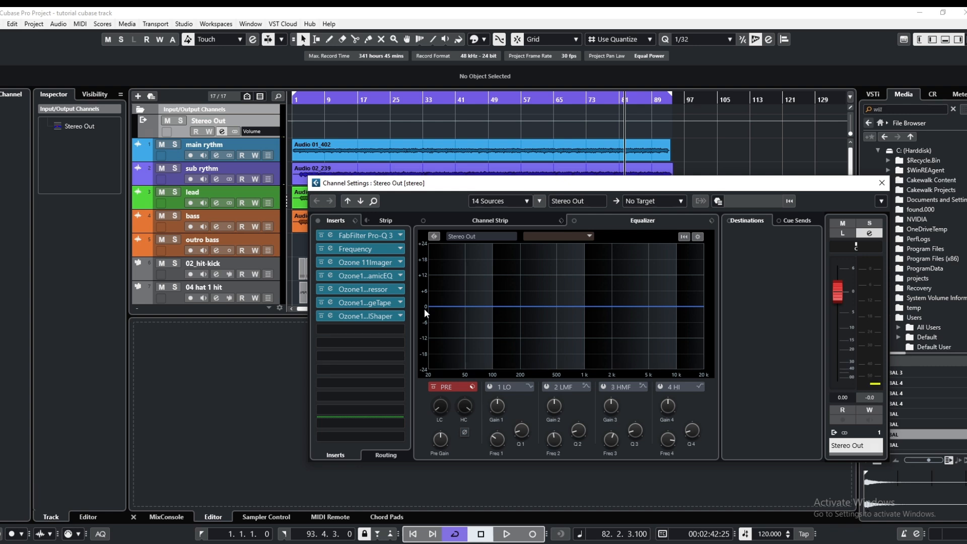
left_click(882, 185)
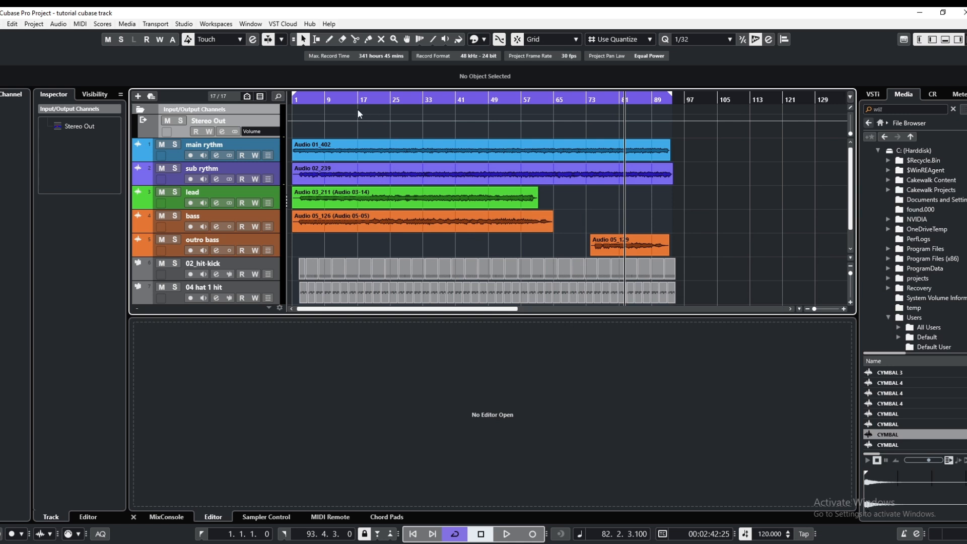
Return the playhead to the project start and collapse the Input/Output Channels folder
left_click(328, 99)
left_click_drag(318, 98, 287, 99)
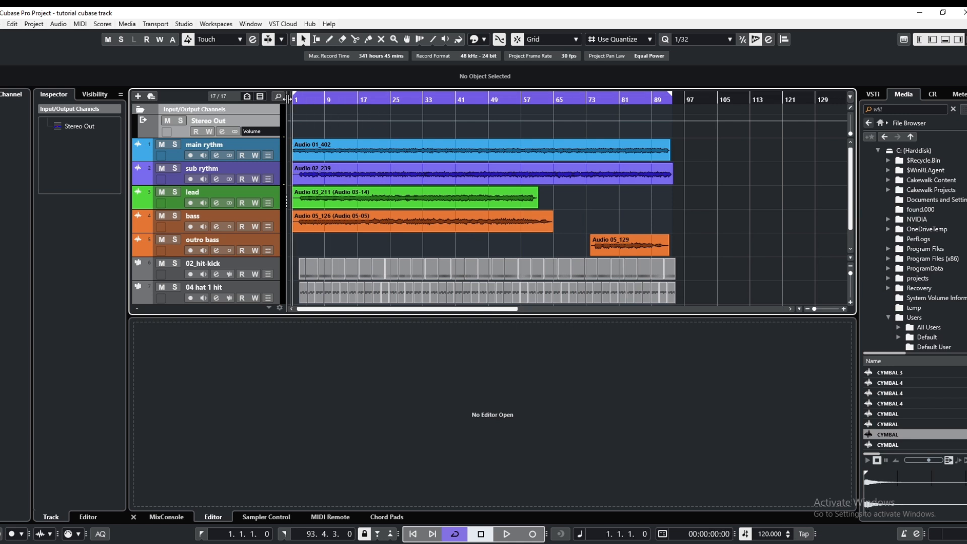
left_click(141, 109)
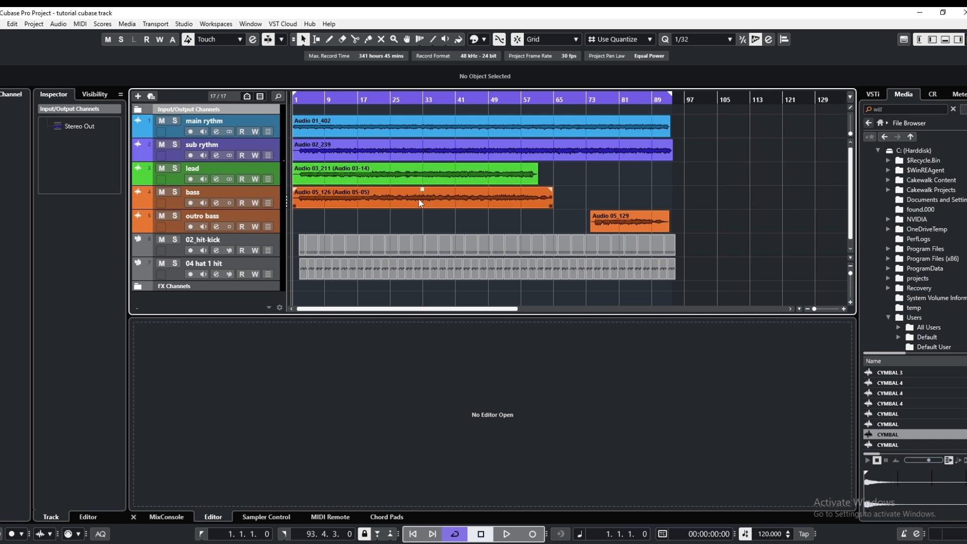
Place the playhead near bar 3 and set the quantize preset to 1/128
left_click(310, 98)
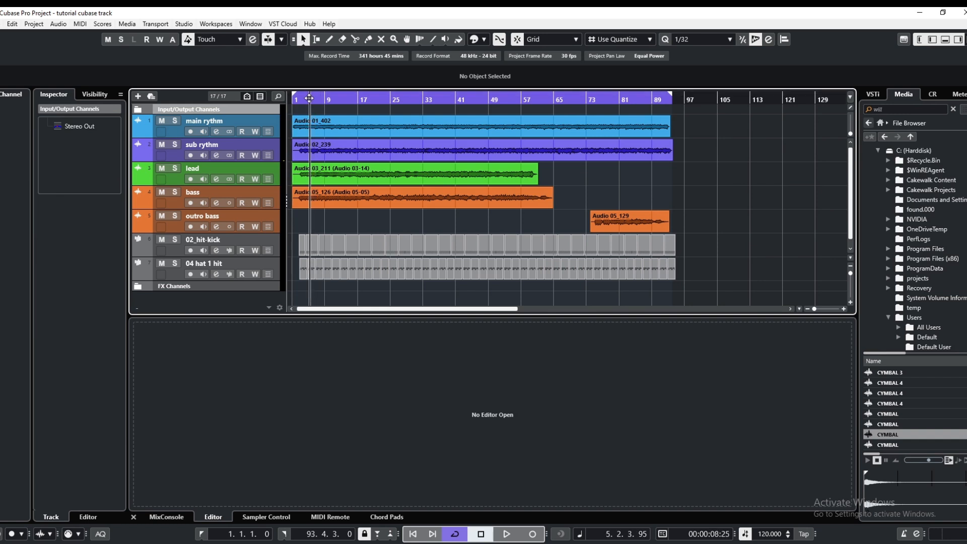
left_click_drag(309, 99, 304, 98)
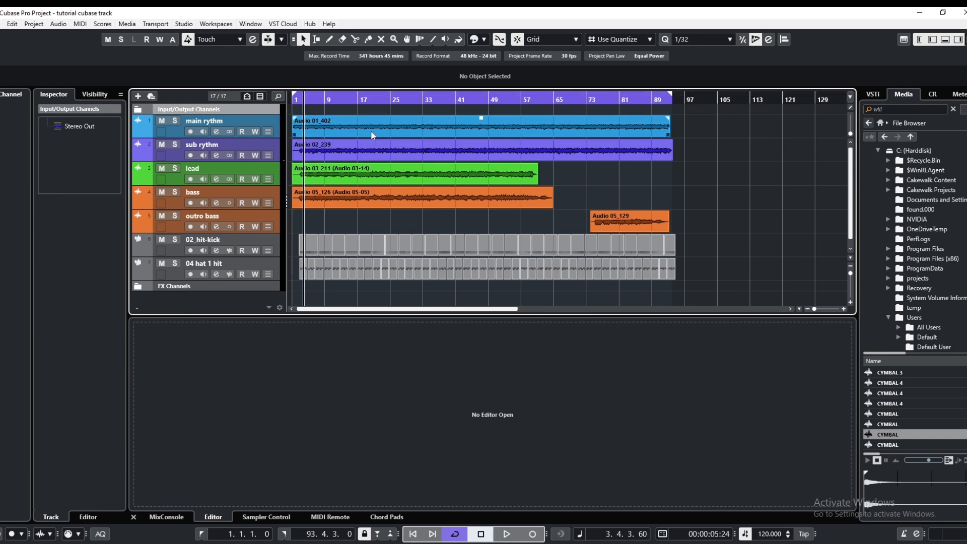
left_click(730, 40)
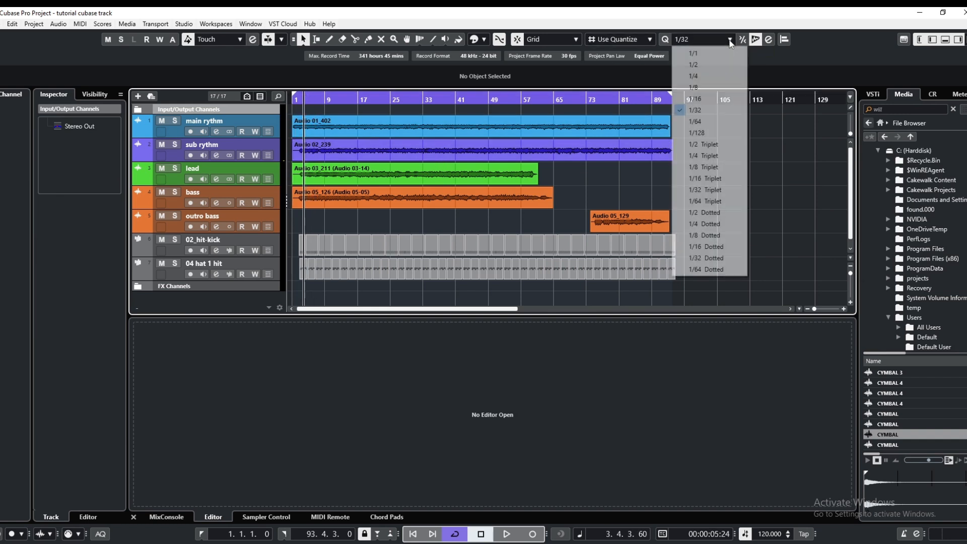
left_click(706, 133)
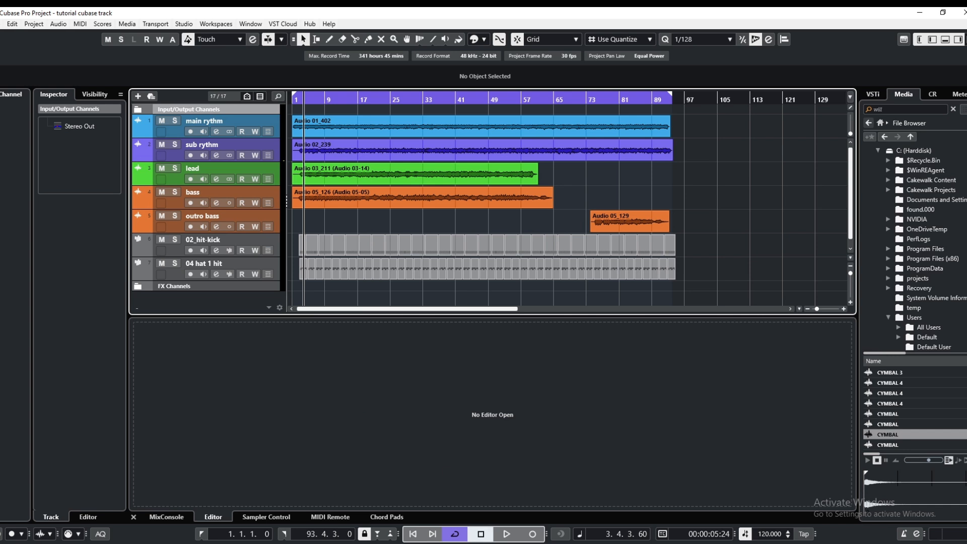
Quantize the main rythm, sub rythm, lead, bass and outro bass audio clips one by one during playback
left_click(506, 535)
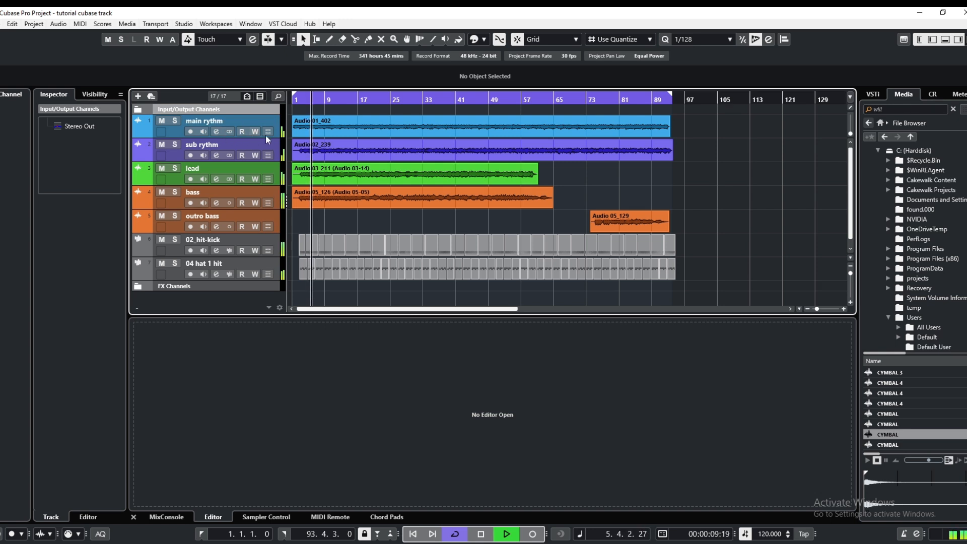
double_click(340, 133)
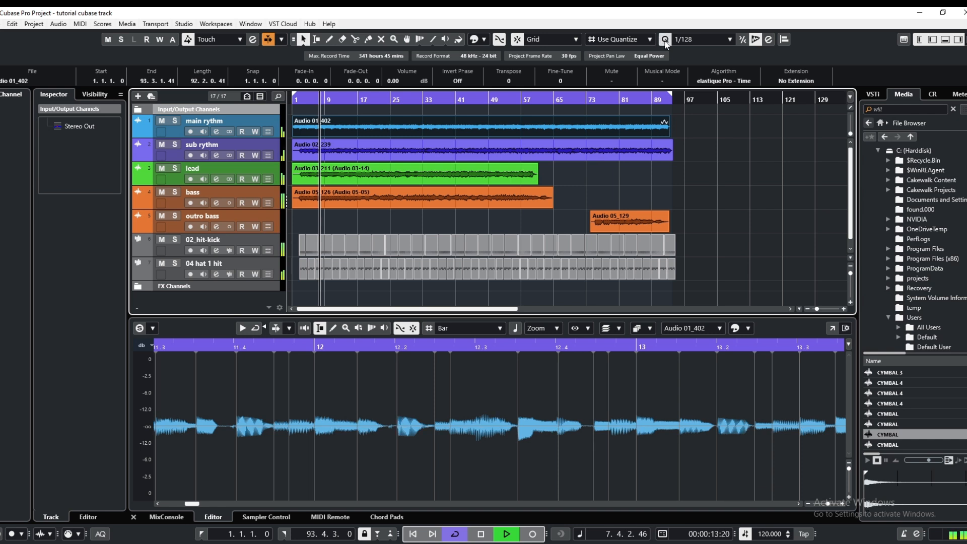
left_click(334, 143)
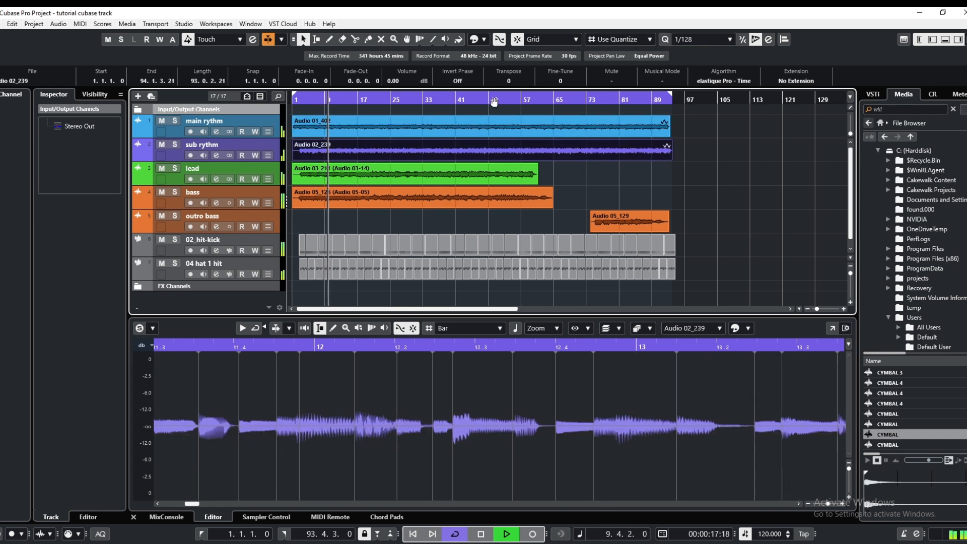
left_click(373, 175)
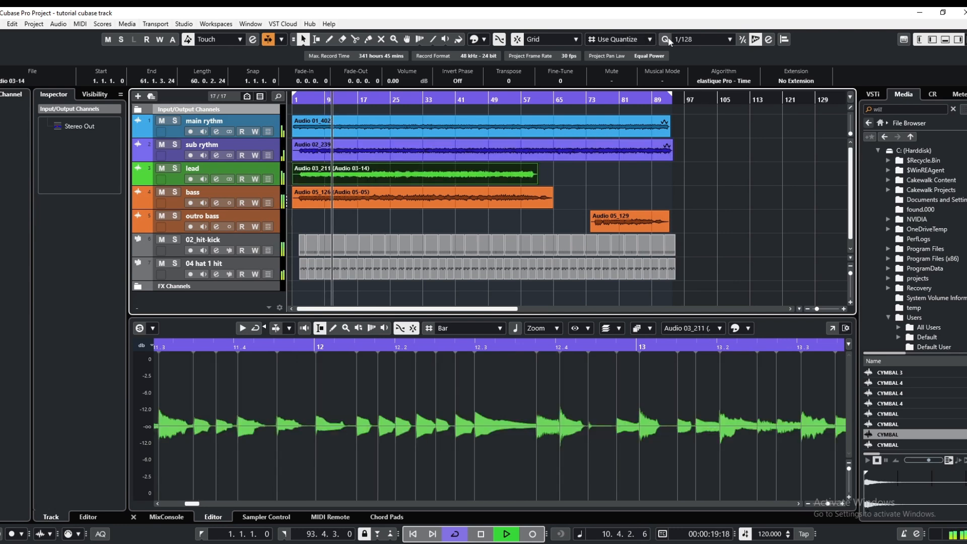
left_click(406, 199)
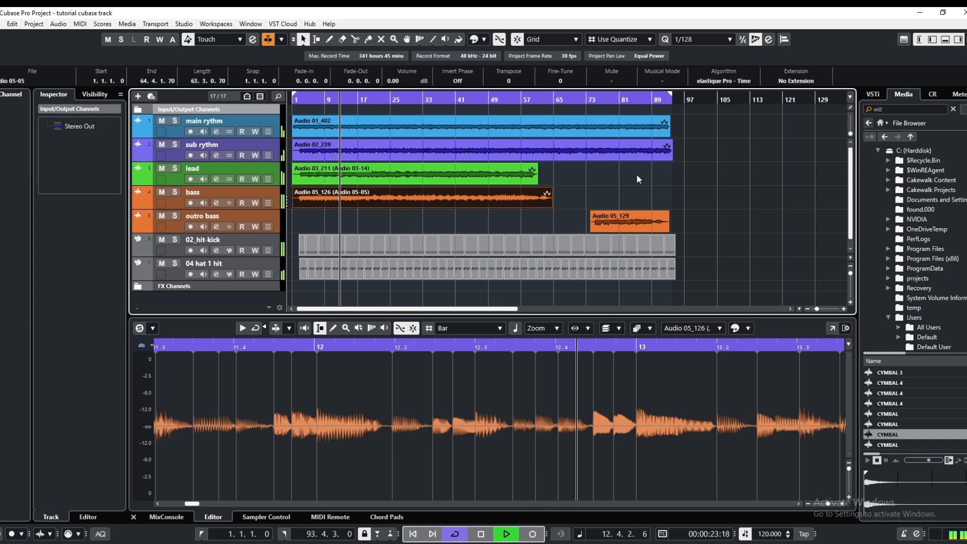
left_click(620, 222)
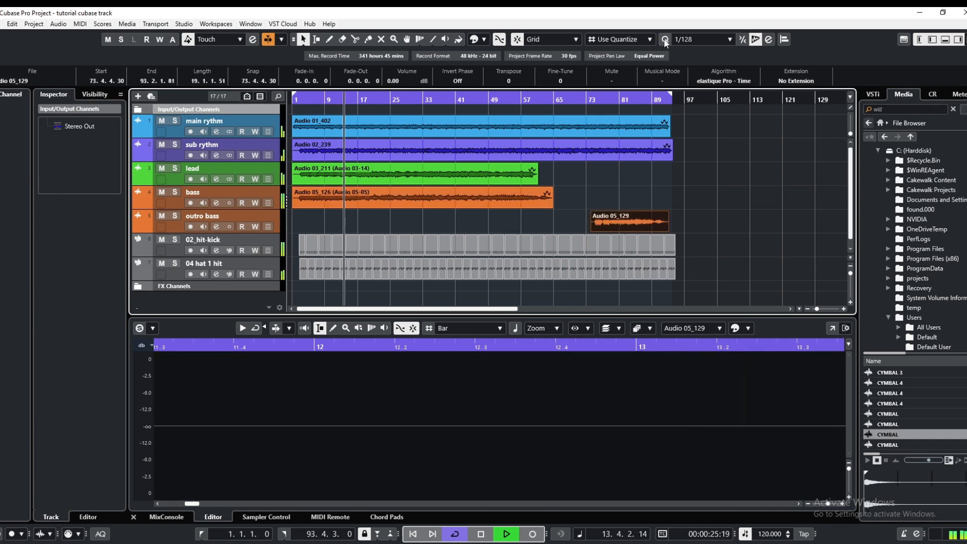
left_click(715, 180)
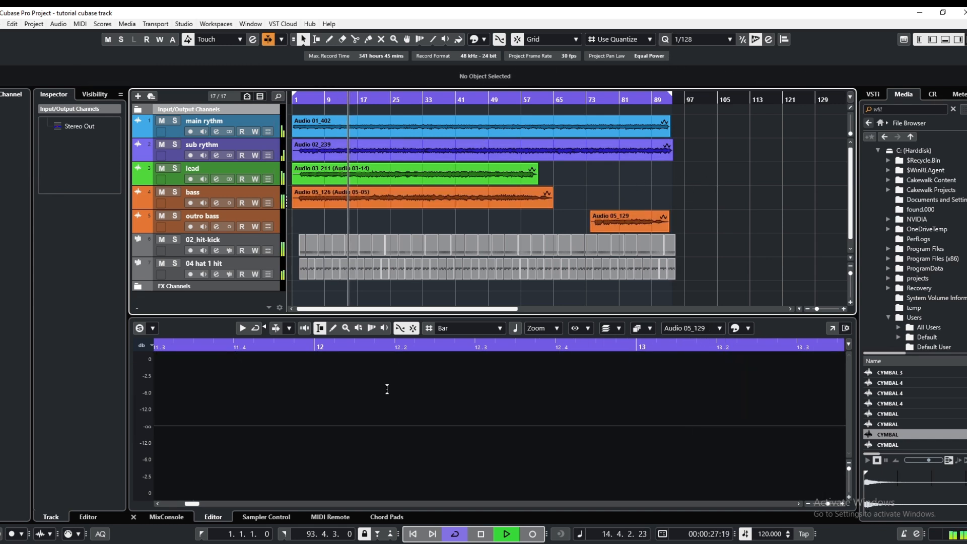
Play the quantized arrangement from the project start, stop, and examine the clips in the opening bars up close
left_click(474, 533)
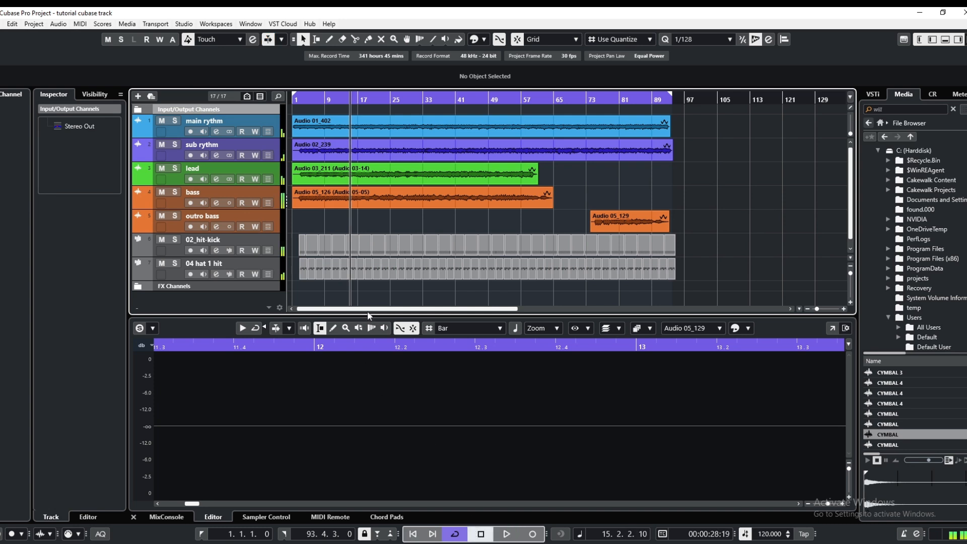
left_click(301, 98)
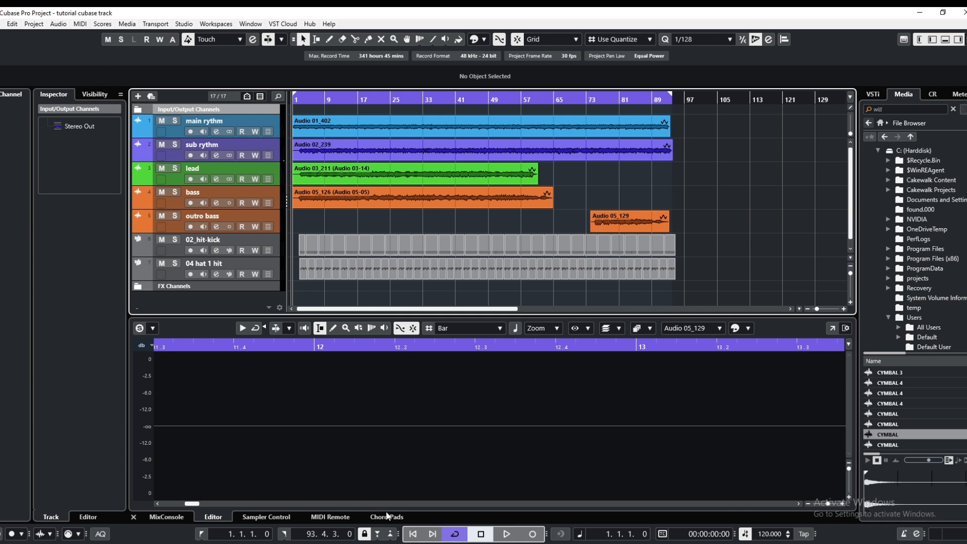
left_click(506, 535)
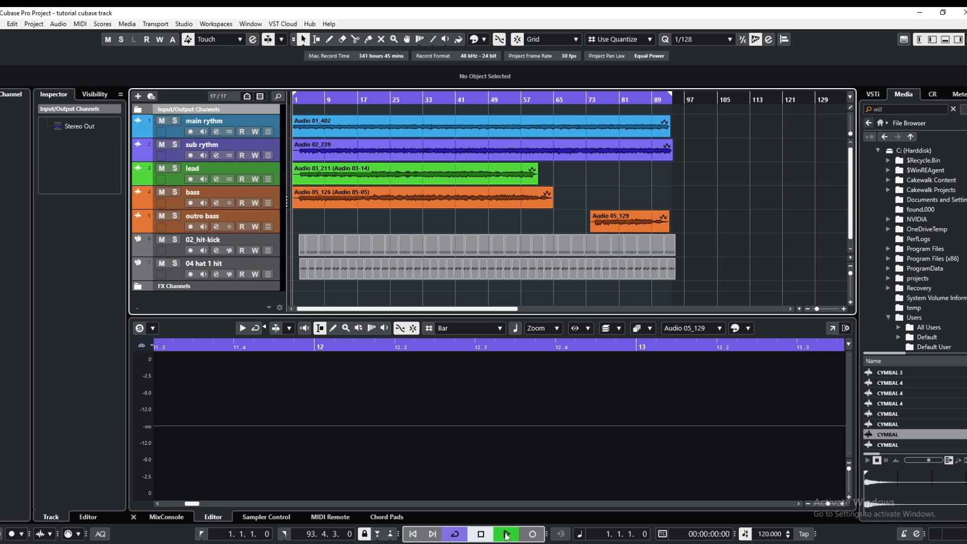
left_click(479, 536)
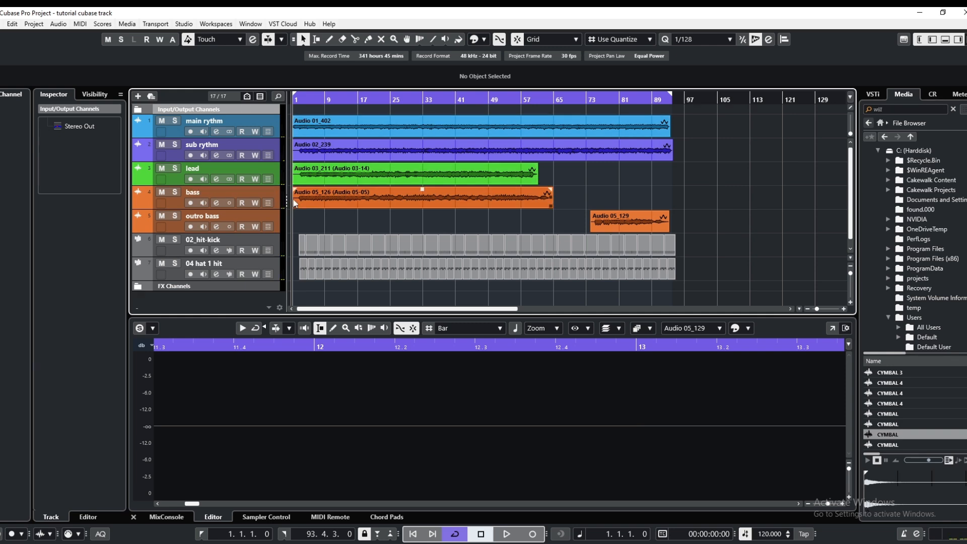
scroll(296, 203, "up", 3)
scroll(295, 192, "up", 3)
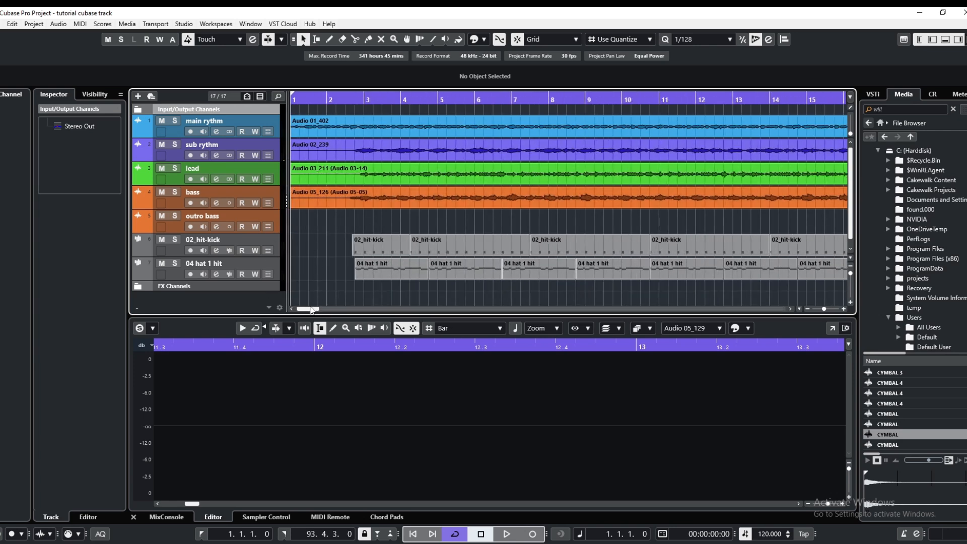
Show the automation lane of the main rythm track and set its parameter to Standard Panner - Pan Left-Right
left_click_drag(313, 309, 304, 309)
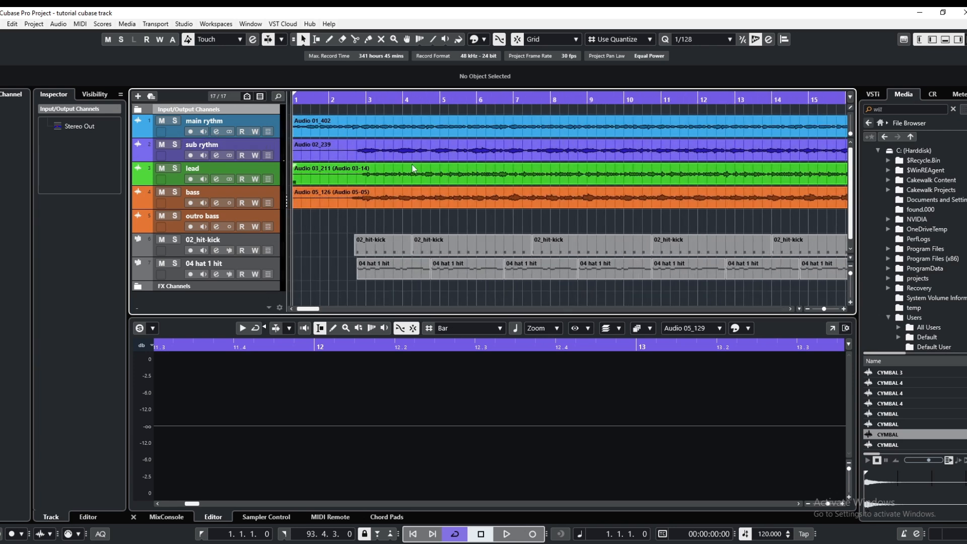
left_click(216, 132)
left_click(822, 95)
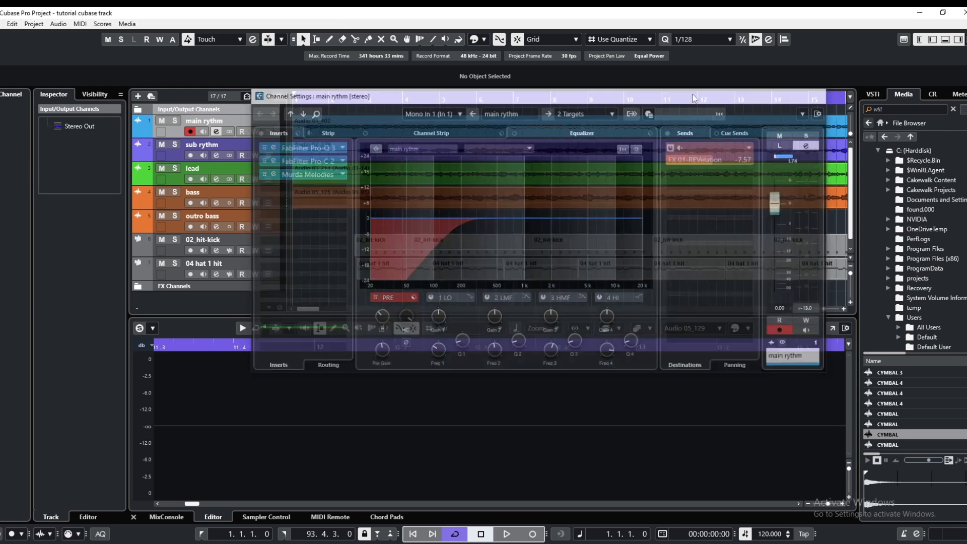
left_click(272, 126)
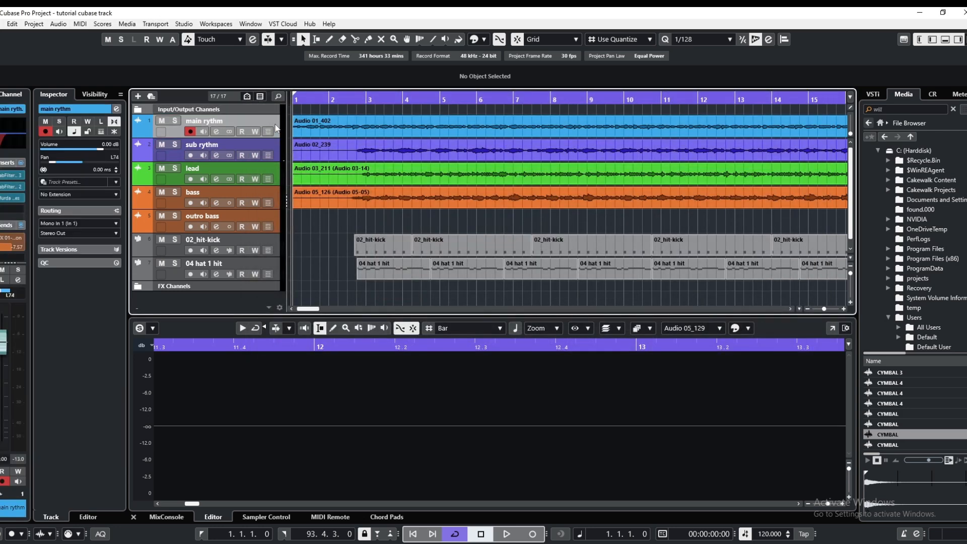
right_click(270, 126)
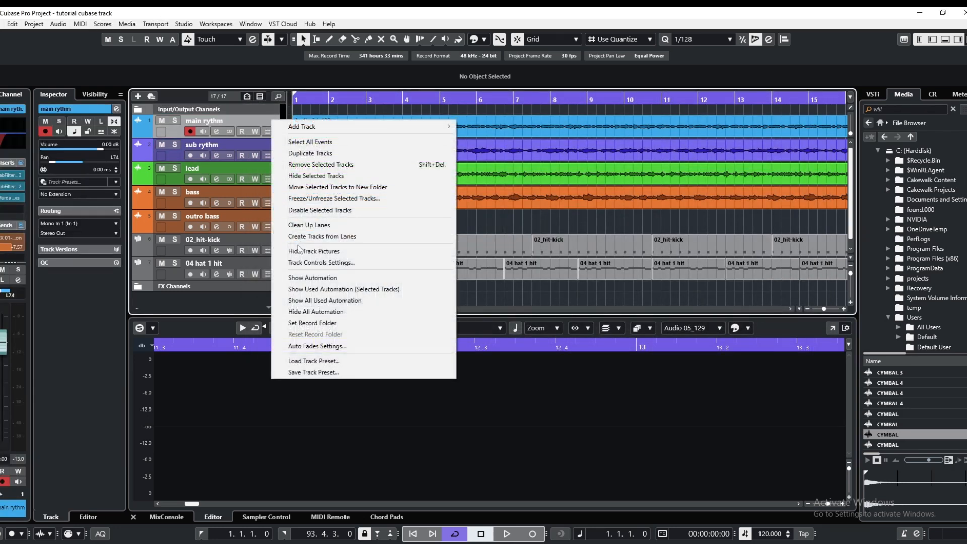
left_click(312, 277)
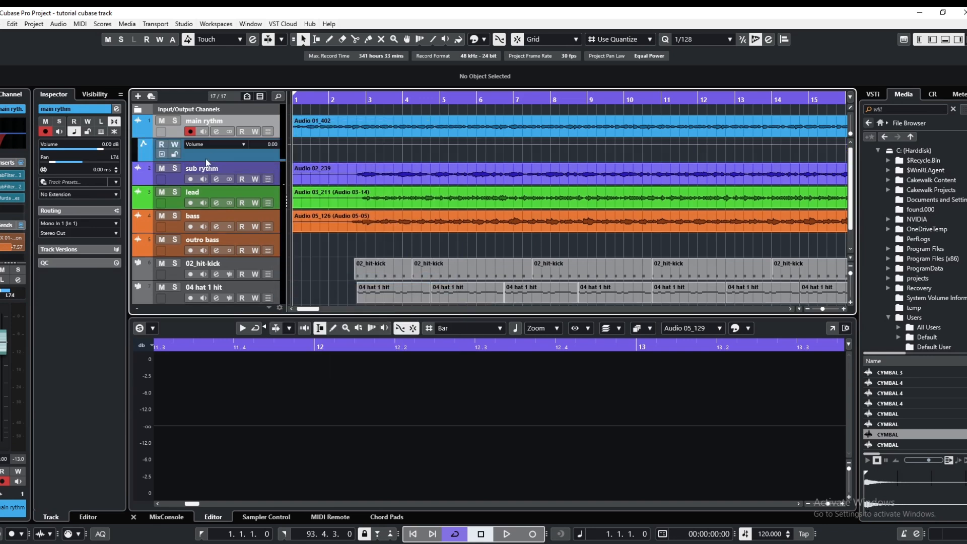
left_click(243, 147)
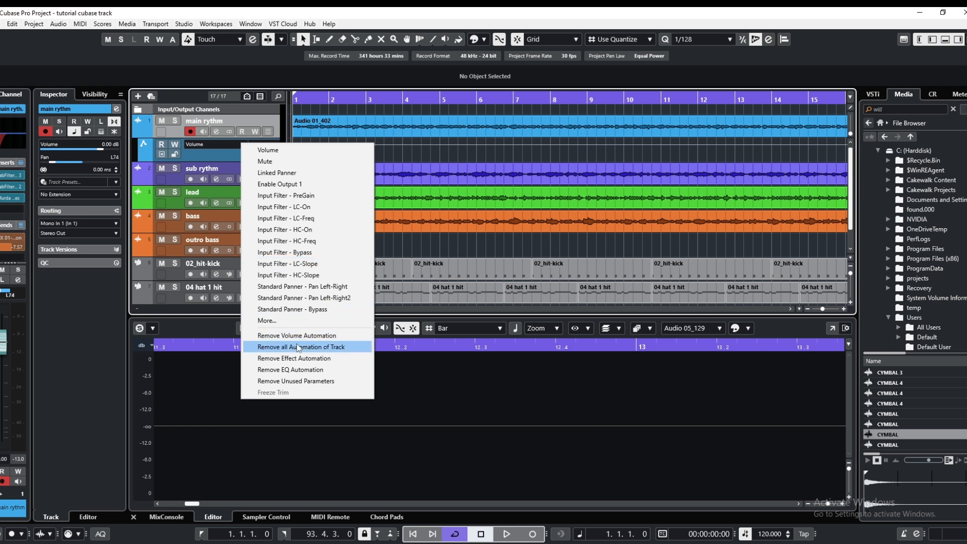
left_click(299, 287)
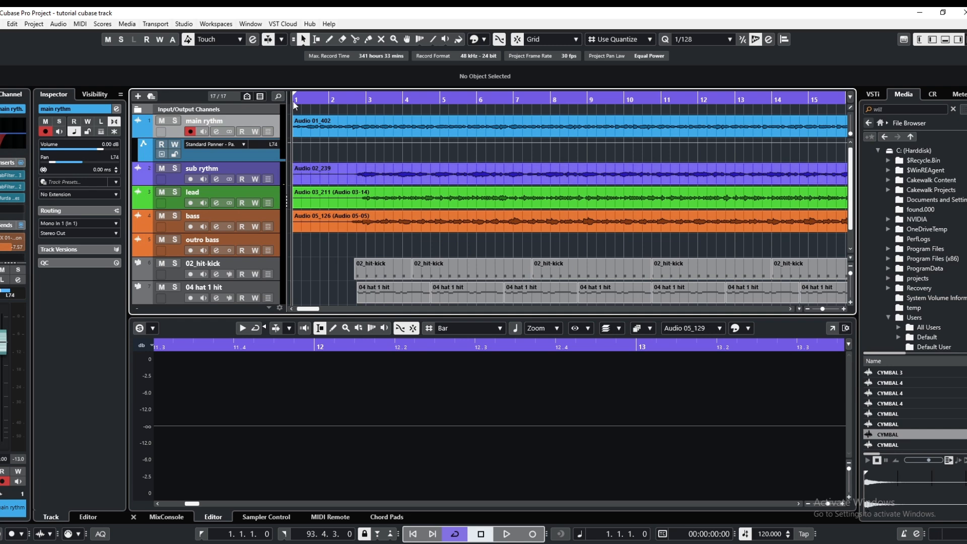
Draw pan automation on main rythm that stays near centre, from R5 at the start to L5 before bar 3, then jumps back to L74
scroll(298, 152, "up", 4)
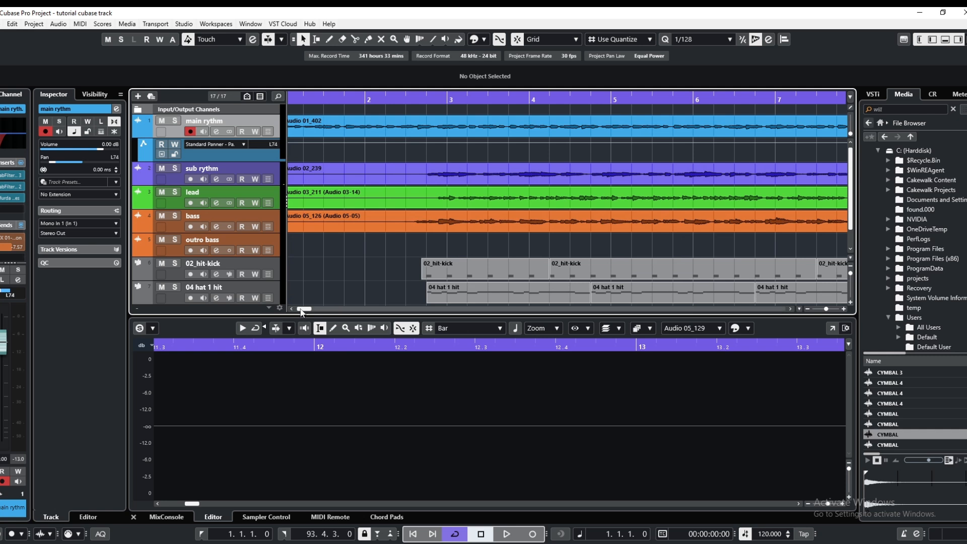
left_click_drag(303, 310, 270, 311)
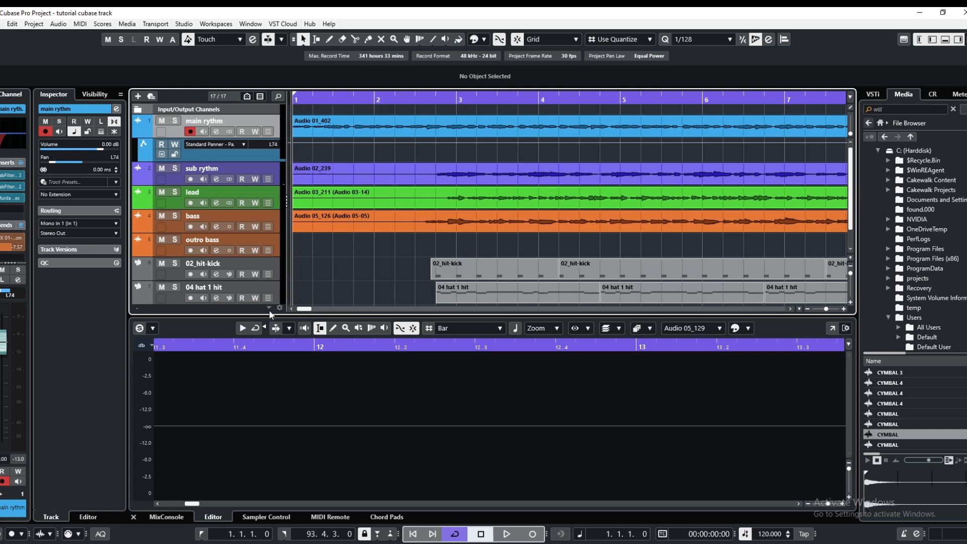
left_click(293, 146)
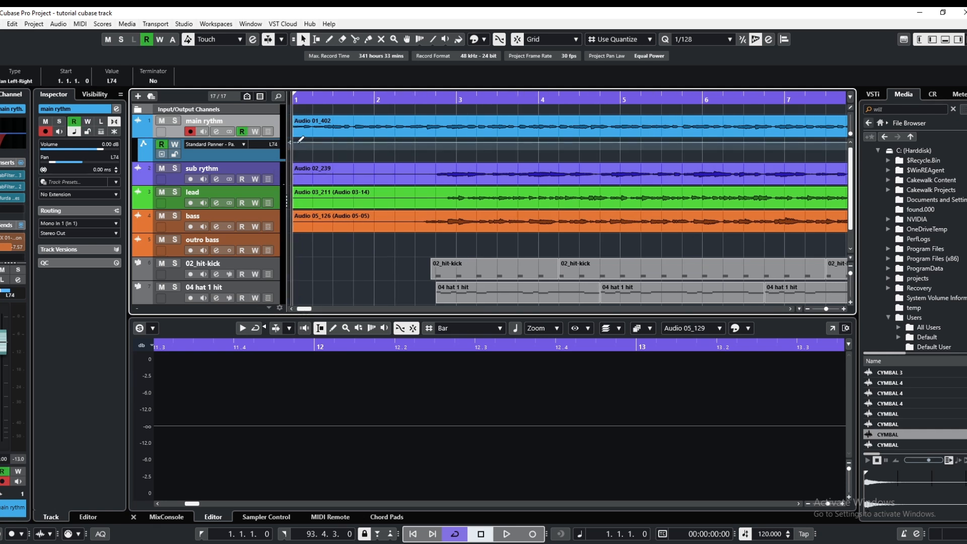
left_click_drag(293, 145, 296, 147)
left_click(438, 142)
left_click_drag(296, 147, 295, 151)
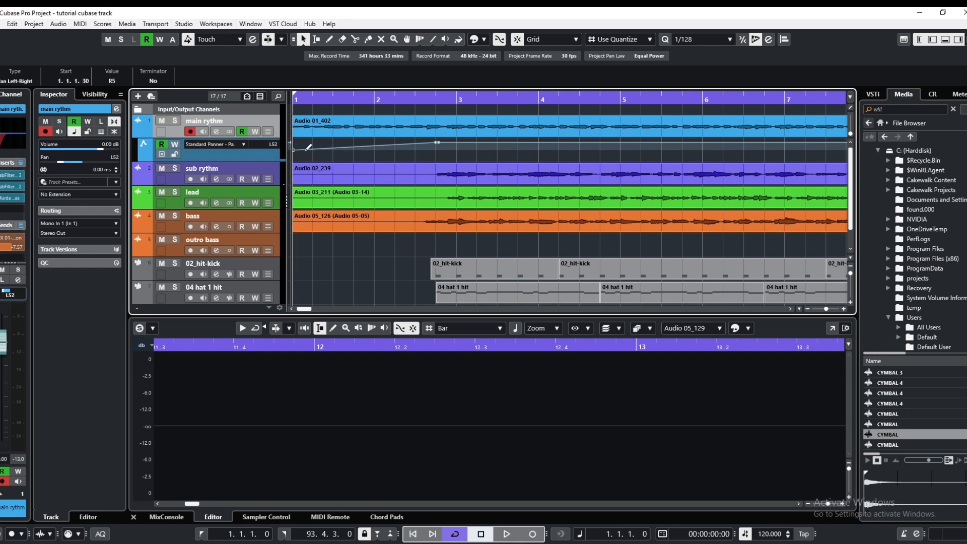
left_click_drag(437, 147, 438, 150)
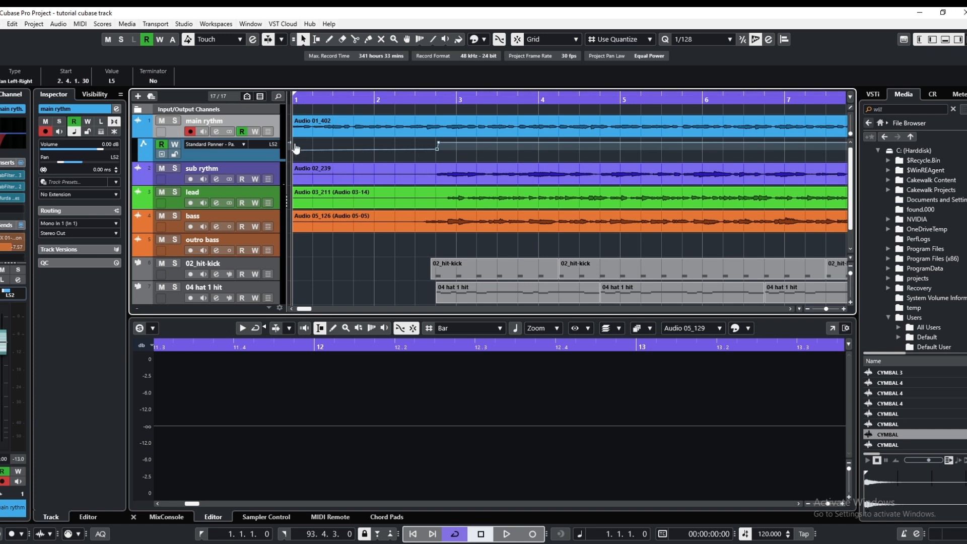
left_click_drag(291, 150, 288, 147)
Play the opening bars to check the main rythm panning, stop, and return the playhead to the project start
left_click(509, 534)
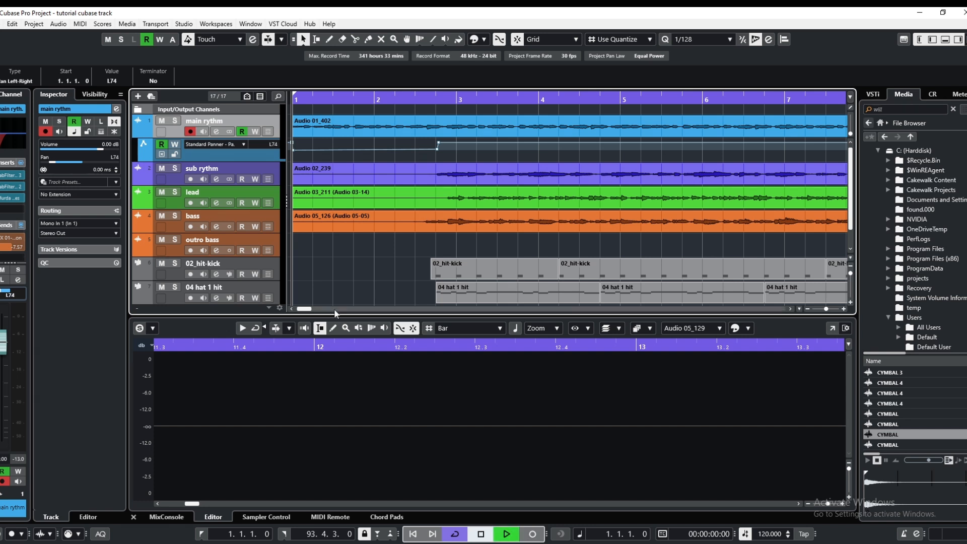
left_click(481, 535)
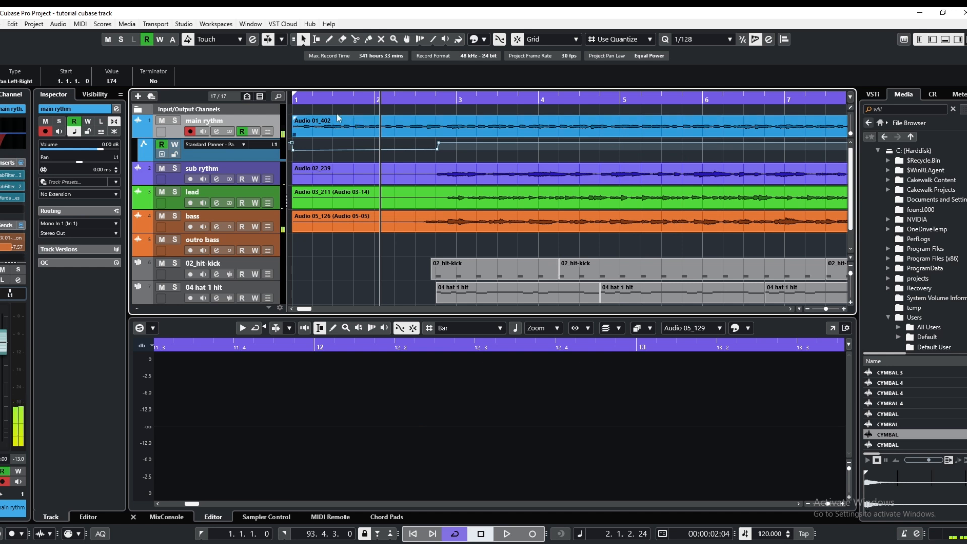
left_click(294, 100)
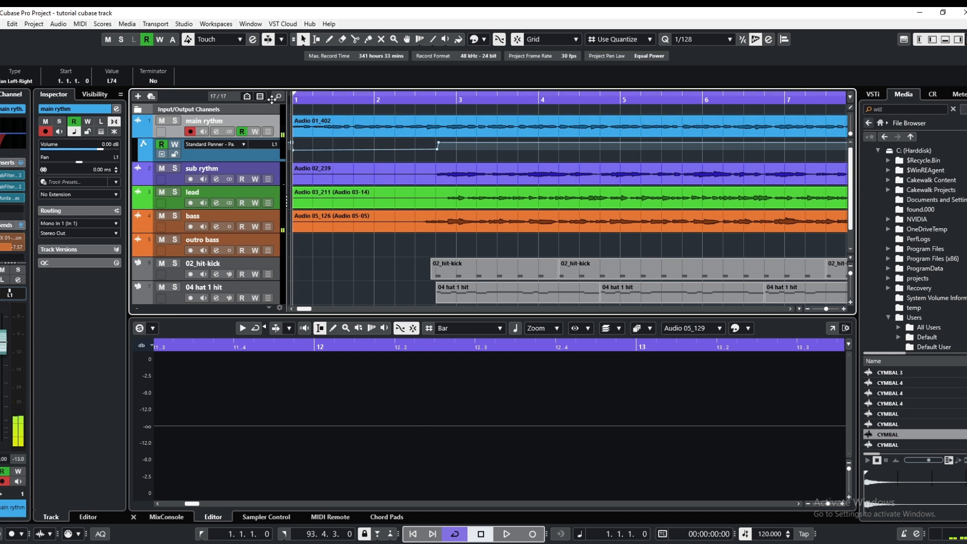
Move the pan automation point just before bar 3 to 2.4.3.0 at L90, audition the change, and return to the project start
left_click(440, 145)
left_click_drag(440, 149, 448, 146)
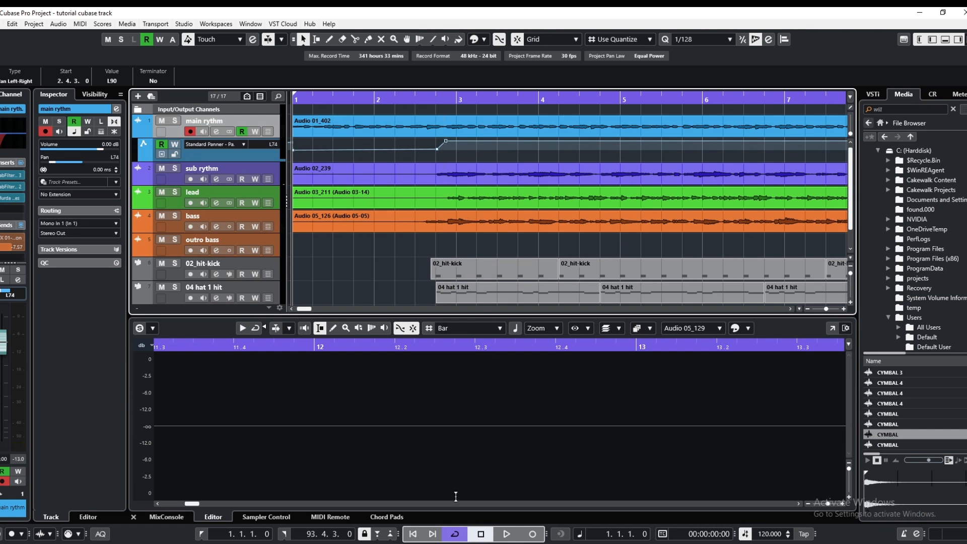
key("space")
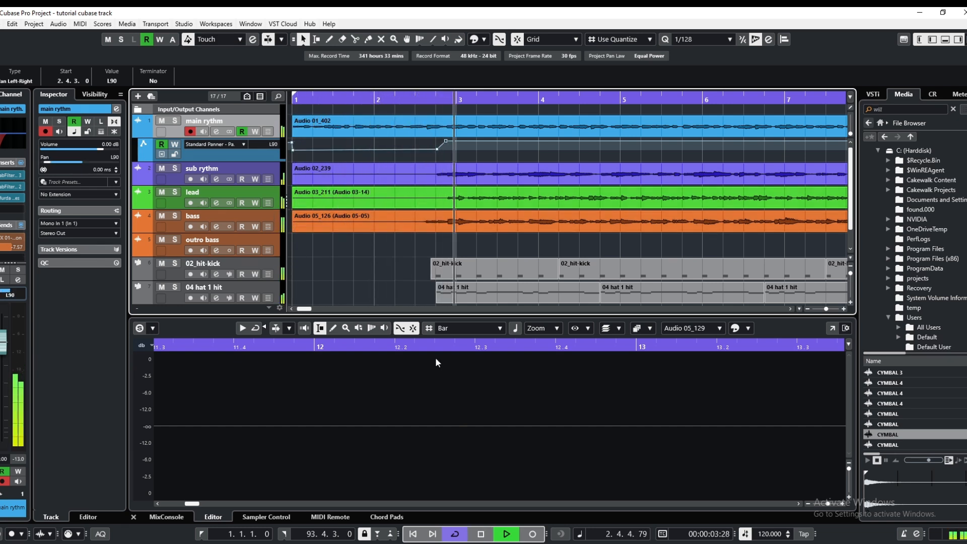
left_click(481, 534)
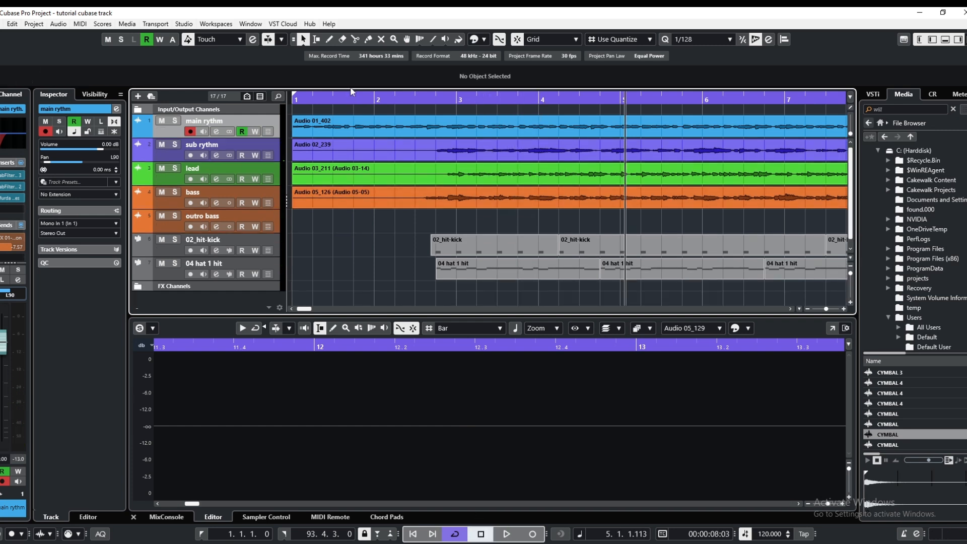
left_click_drag(311, 99, 255, 104)
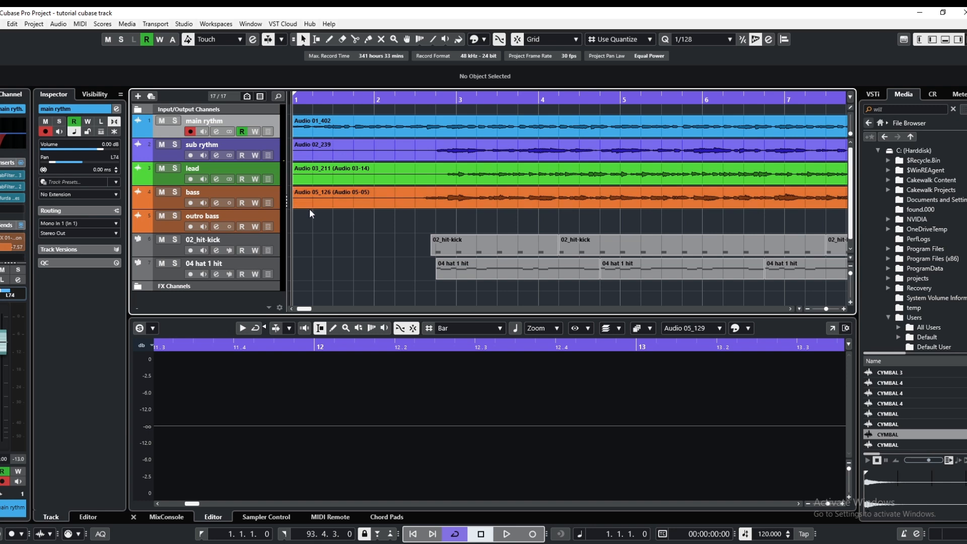
Open the Audio Mixdown export for the project and set the file type to Wave
scroll(317, 237, "down", 8)
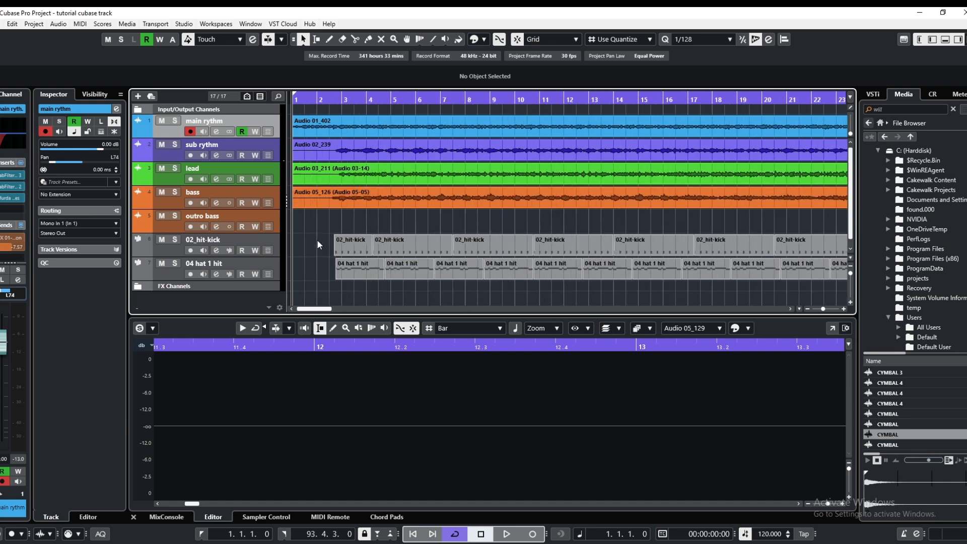
scroll(318, 240, "down", 3)
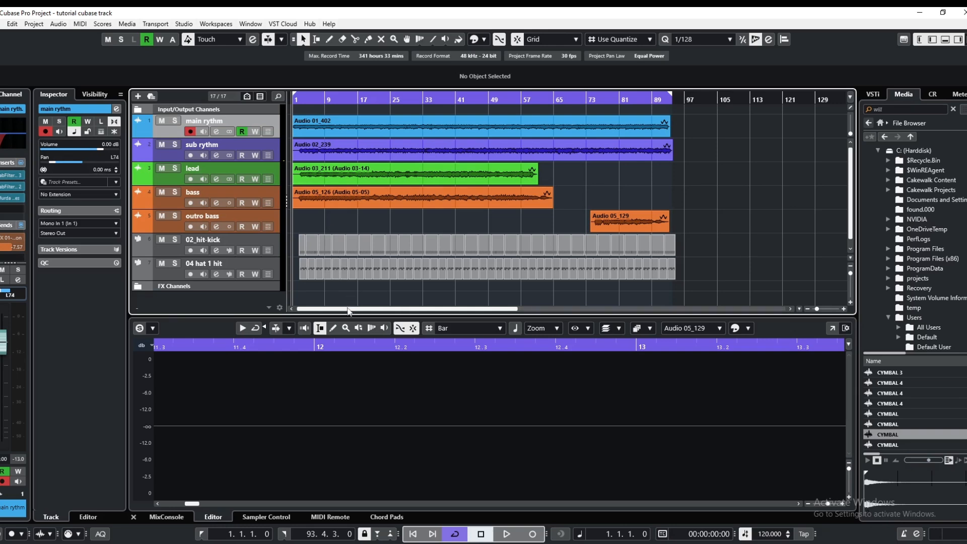
left_click(4, 24)
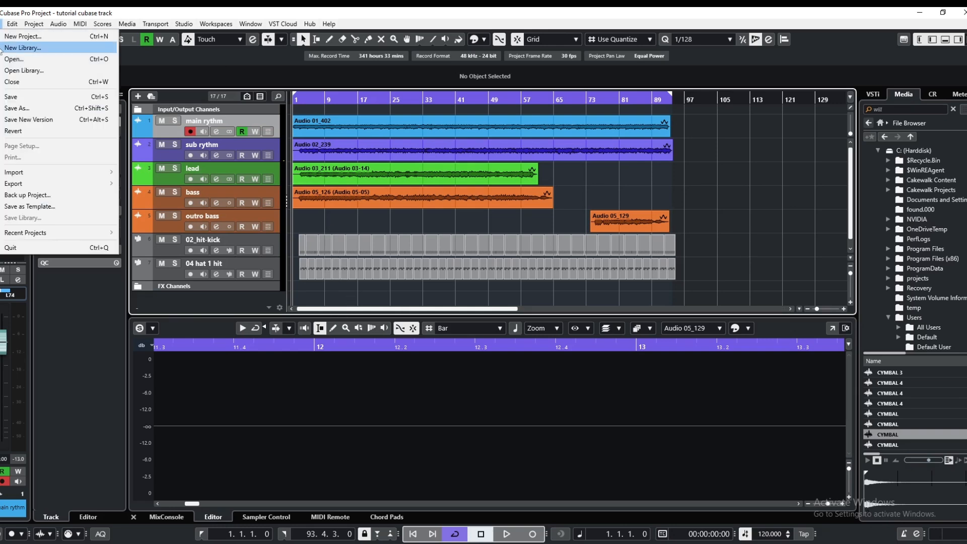
mouse_move(42, 183)
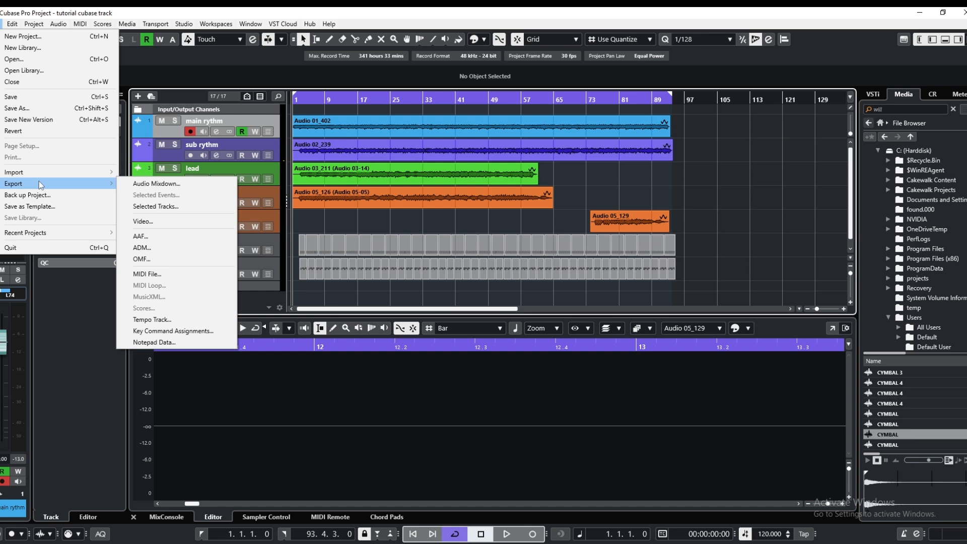
left_click(144, 186)
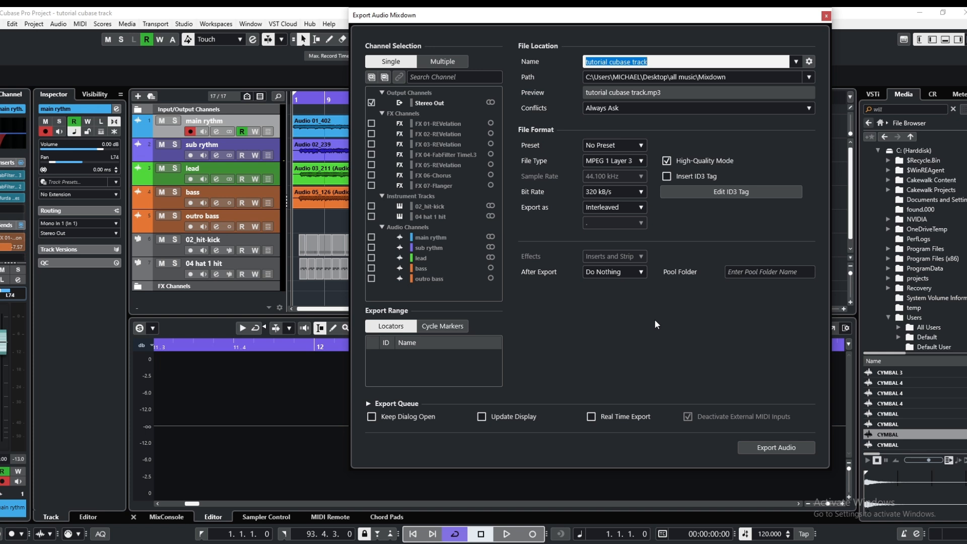
left_click(643, 168)
left_click(619, 177)
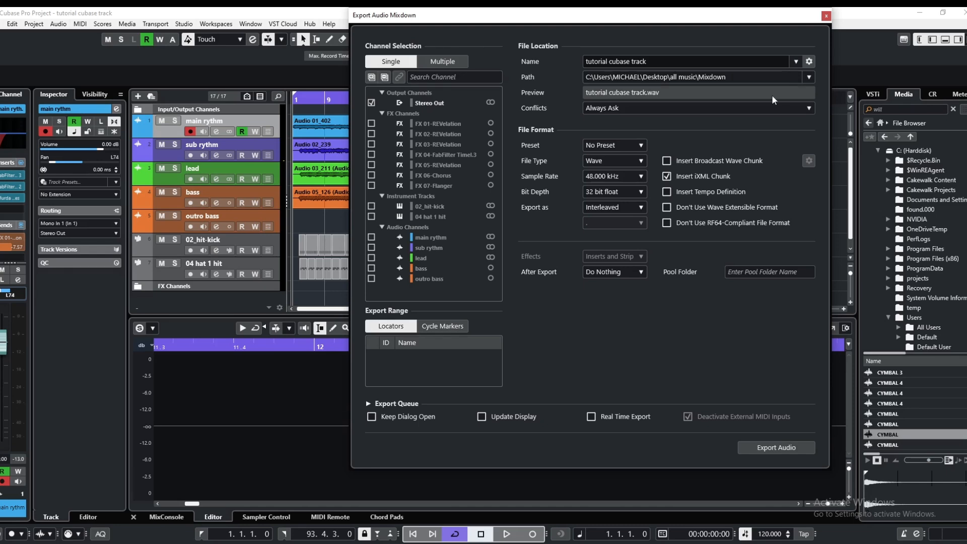
Set the export path to the recent Desktop folder and export the Stereo Out mixdown
left_click(808, 77)
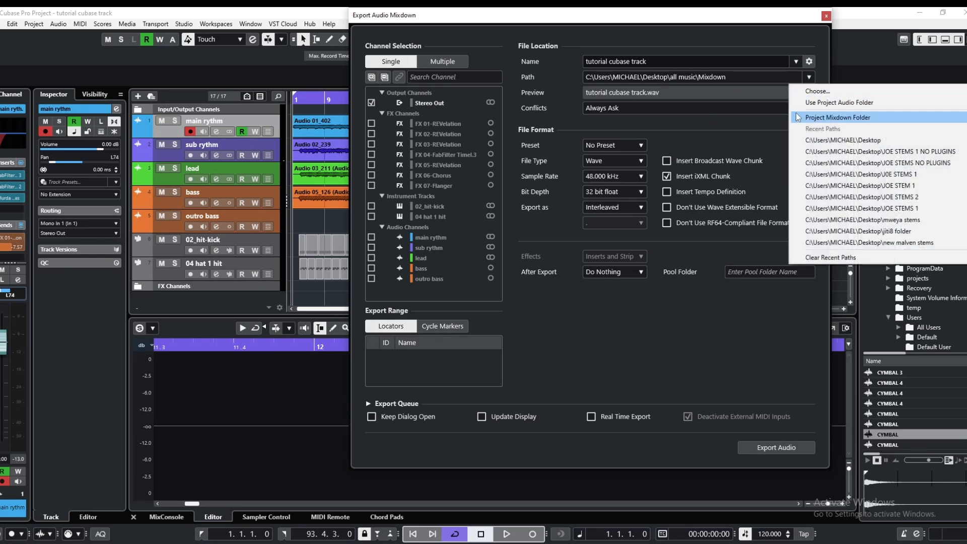
left_click(819, 141)
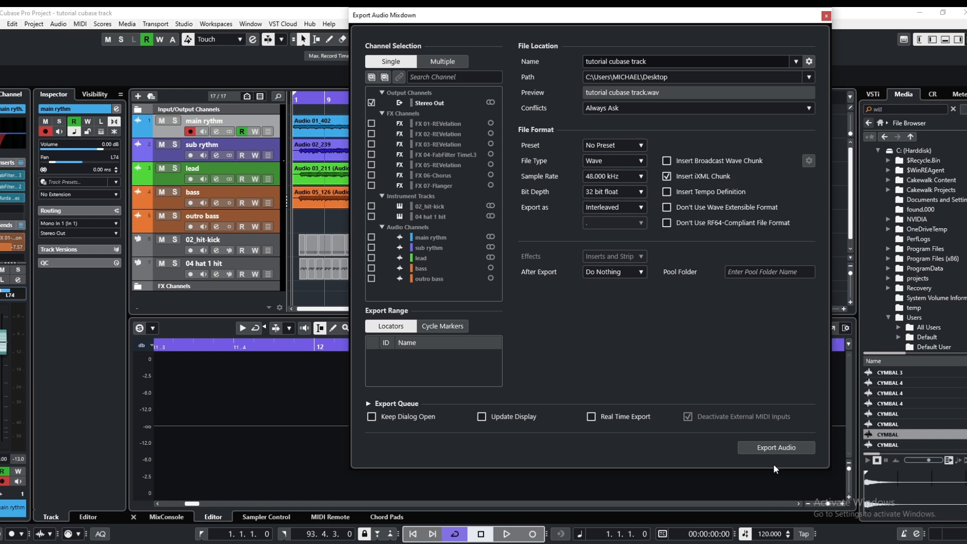
left_click(776, 449)
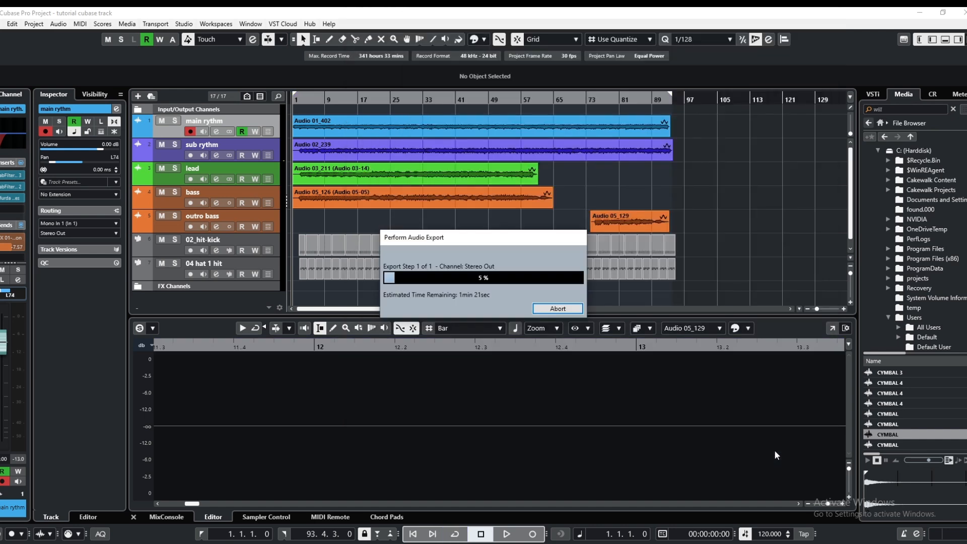